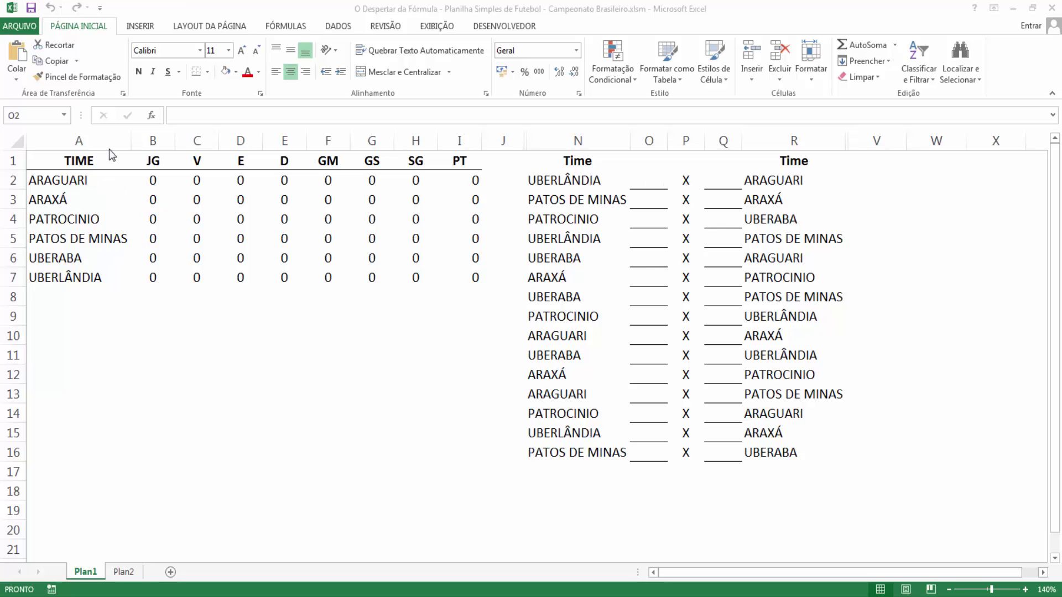
Enter the score 2 to 0 for the UBERLÂNDIA x ARAGUARI match in row 2.
left_click(666, 185)
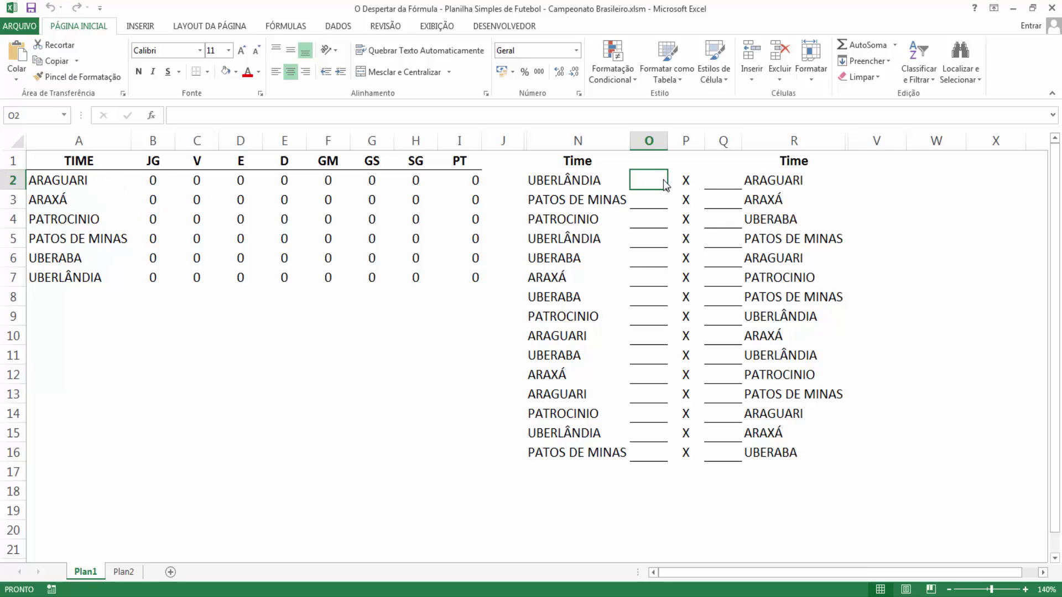
type("2")
key("Tab")
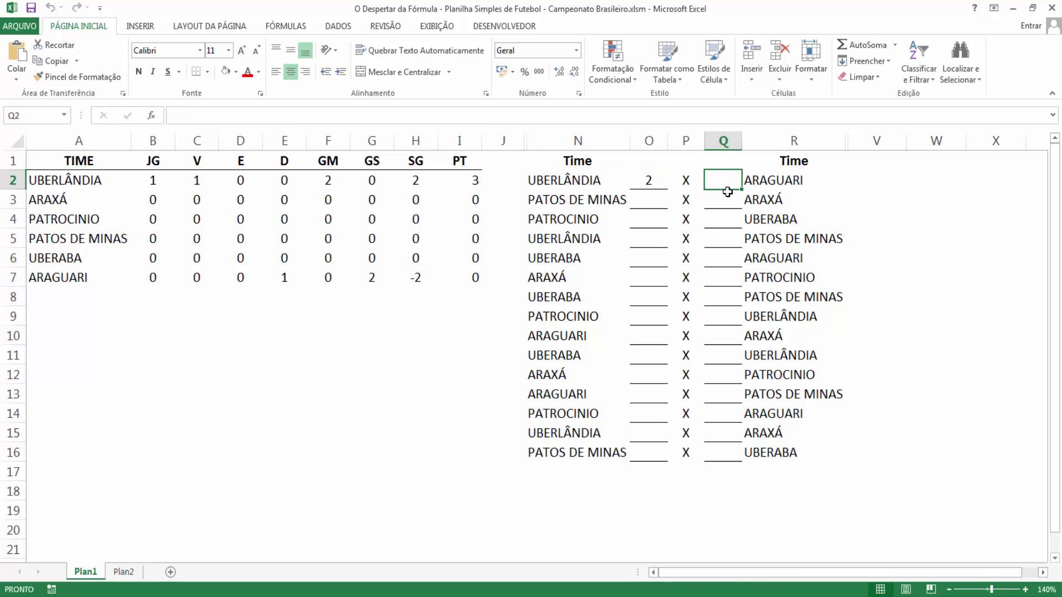
type("0")
key("Return")
Enter the score 1 to 1 for the PATOS DE MINAS x ARAXÁ match in row 3.
key("Left")
key("Left")
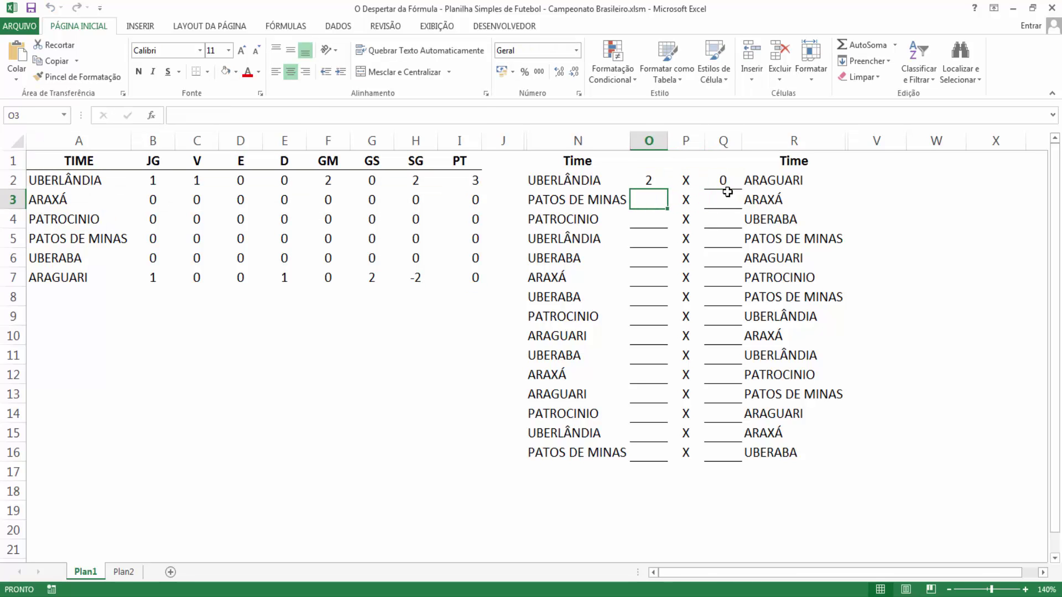
type("1")
key("Tab")
type("1")
key("Return")
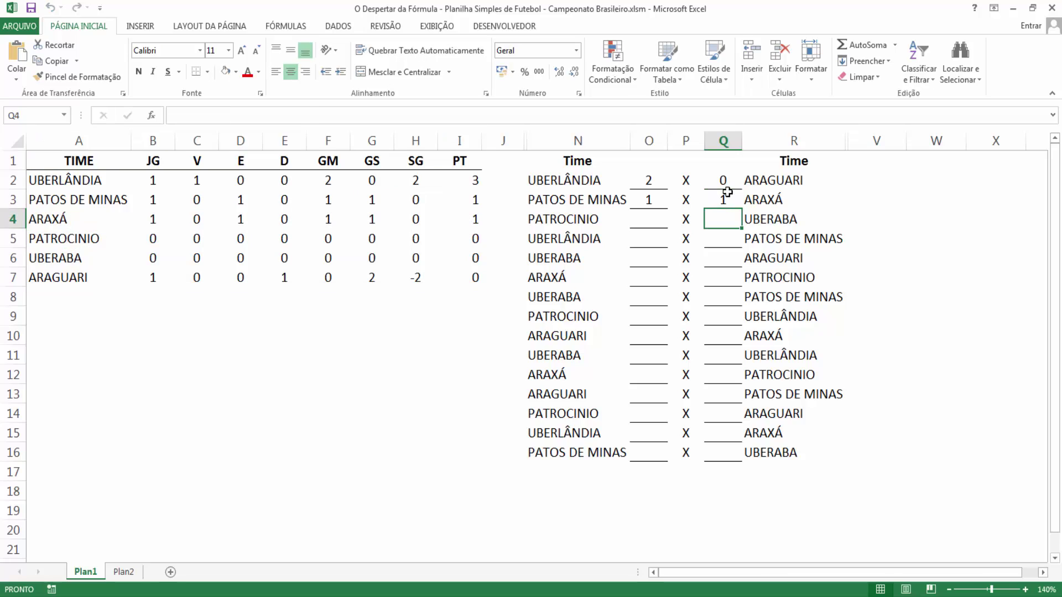
Enter the score 2 to 0 for the PATROCINIO x UBERABA match in row 4.
key("Down")
key("Left")
key("Up")
key("Left")
type("2")
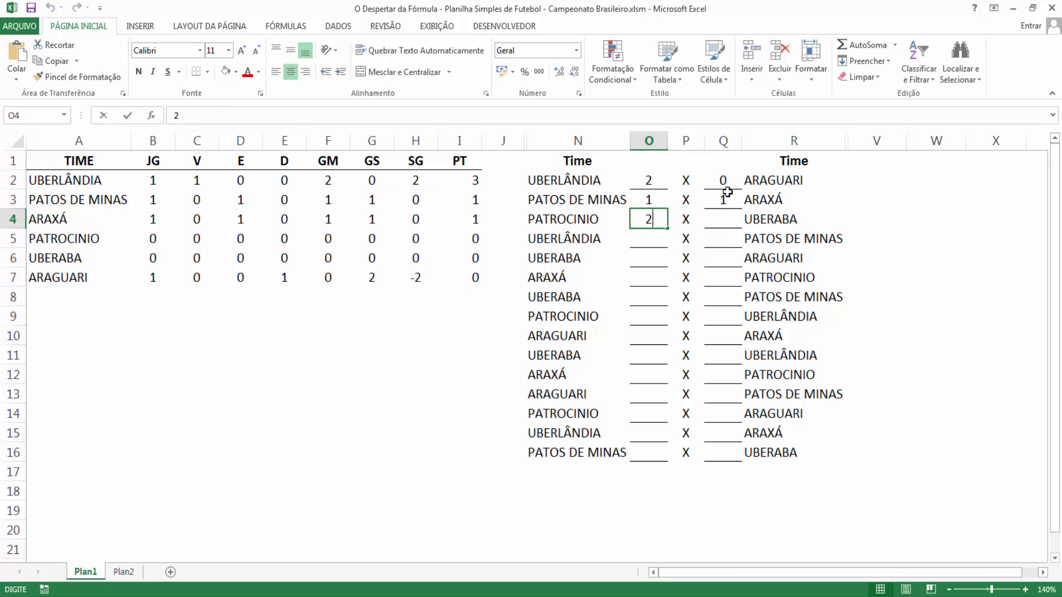
key("Tab")
type("0")
key("Return")
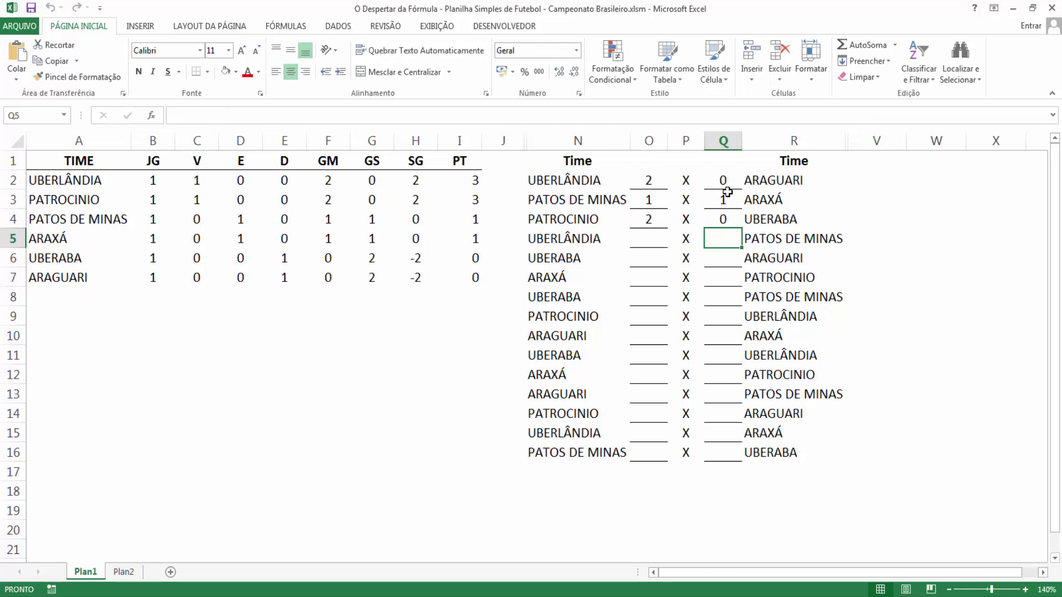
Enter the score 2 to 1 for the UBERLÂNDIA x PATOS DE MINAS match in row 5.
key("Left")
key("Left")
type("2")
key("Tab")
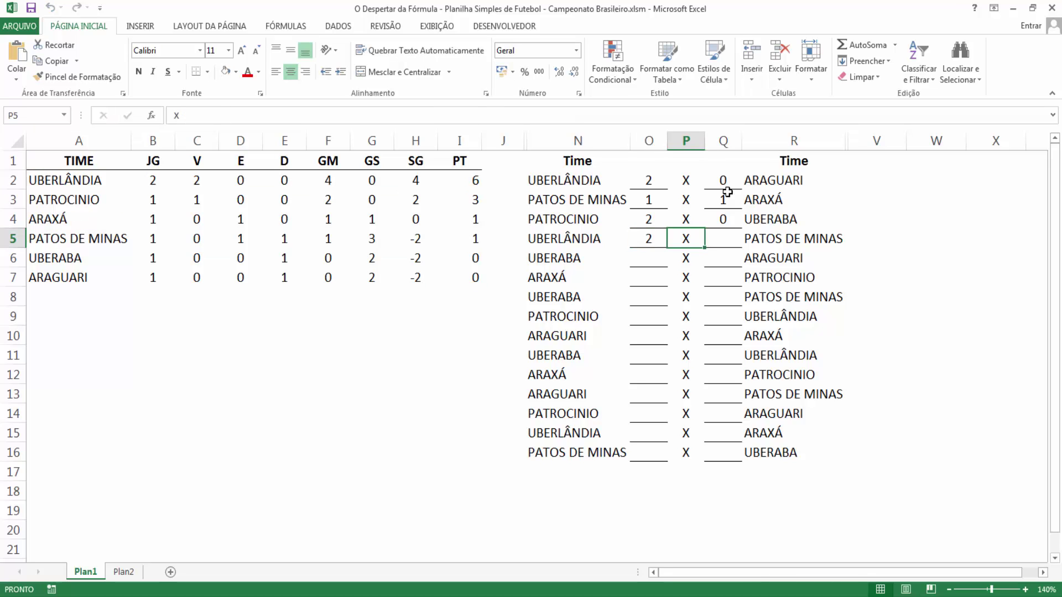
key("Tab")
type("1")
key("Return")
Enter the score 1 to 0 for the UBERABA x ARAGUARI match in row 6.
key("Left")
key("Left")
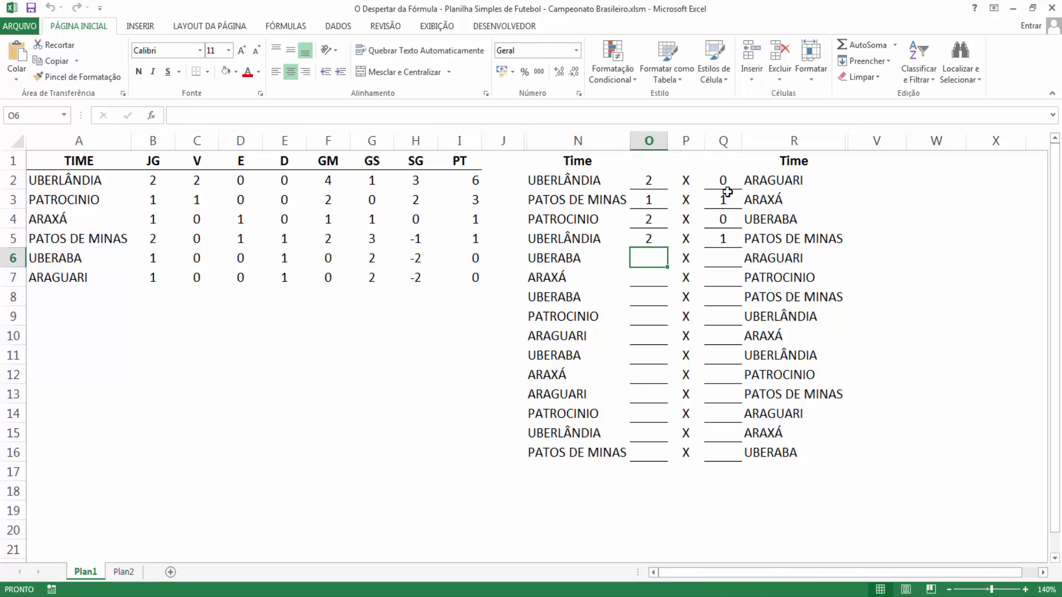
type("1")
key("Tab")
key("Tab")
type("0")
key("Return")
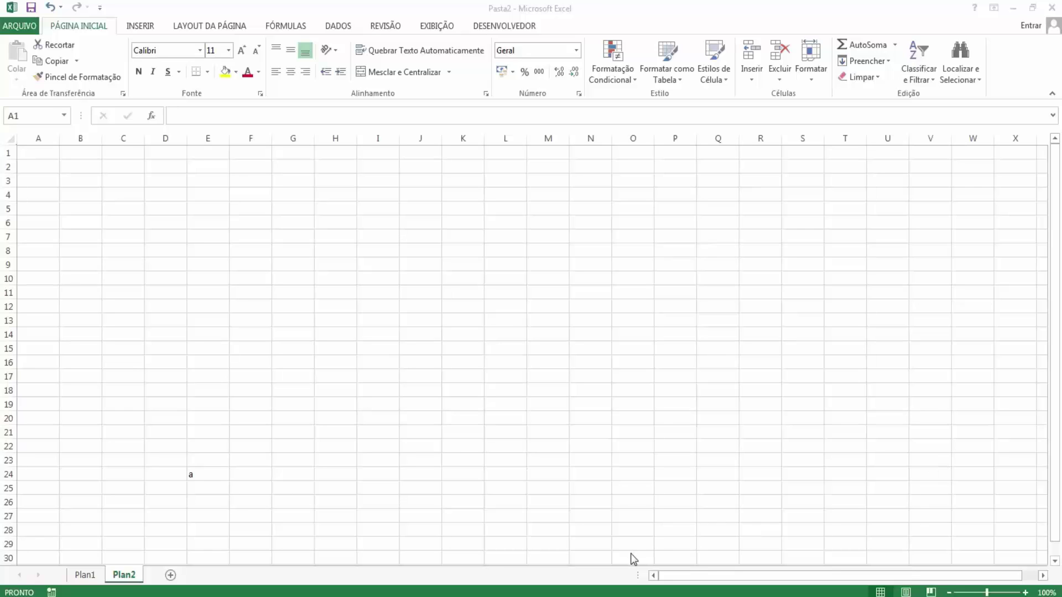
Show the Plan1 sheet of Pasta2 and examine the standings table, the R, GM and GS headings and the match list.
left_click(86, 575)
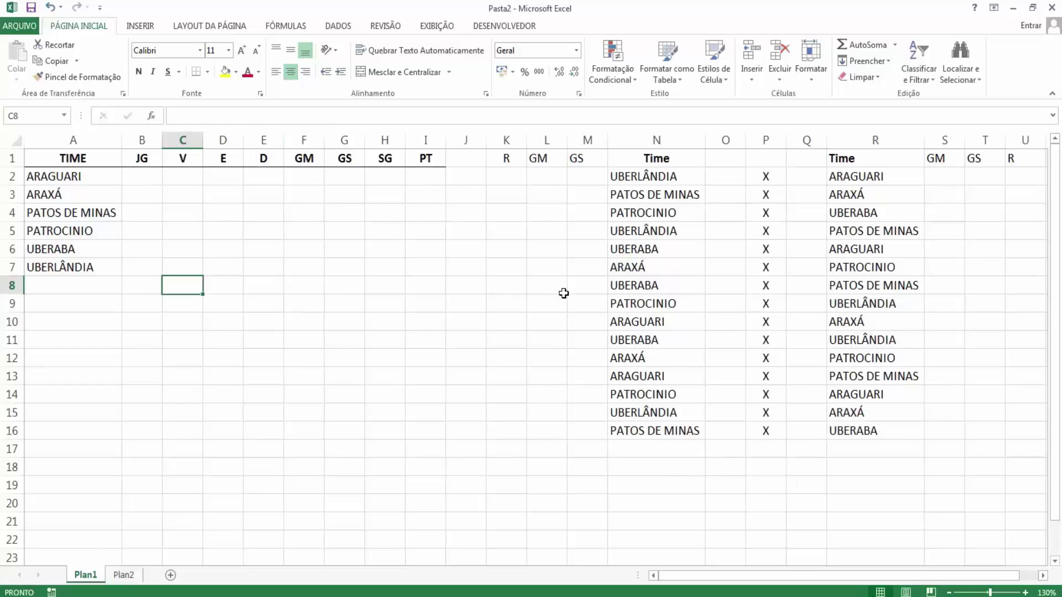
left_click(65, 157)
left_click_drag(65, 158, 94, 174)
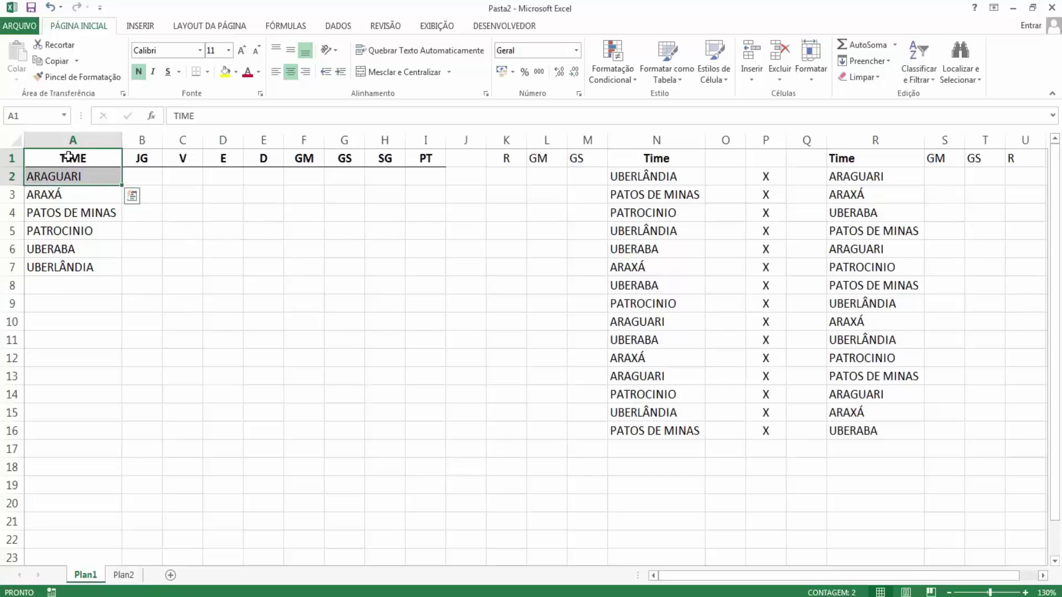
left_click_drag(66, 160, 417, 260)
left_click(466, 140)
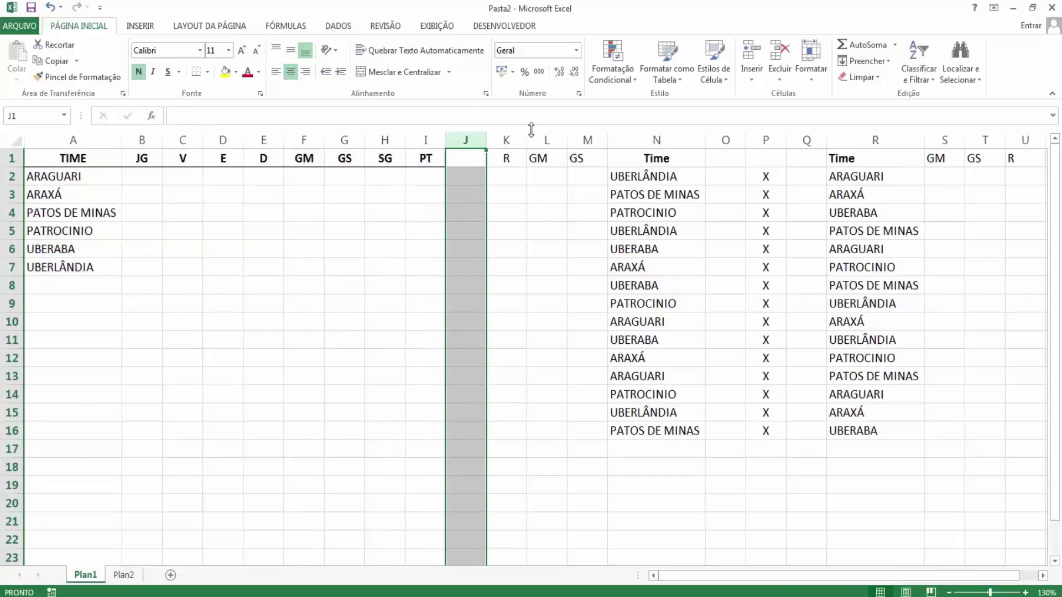
left_click(513, 133)
left_click(514, 157)
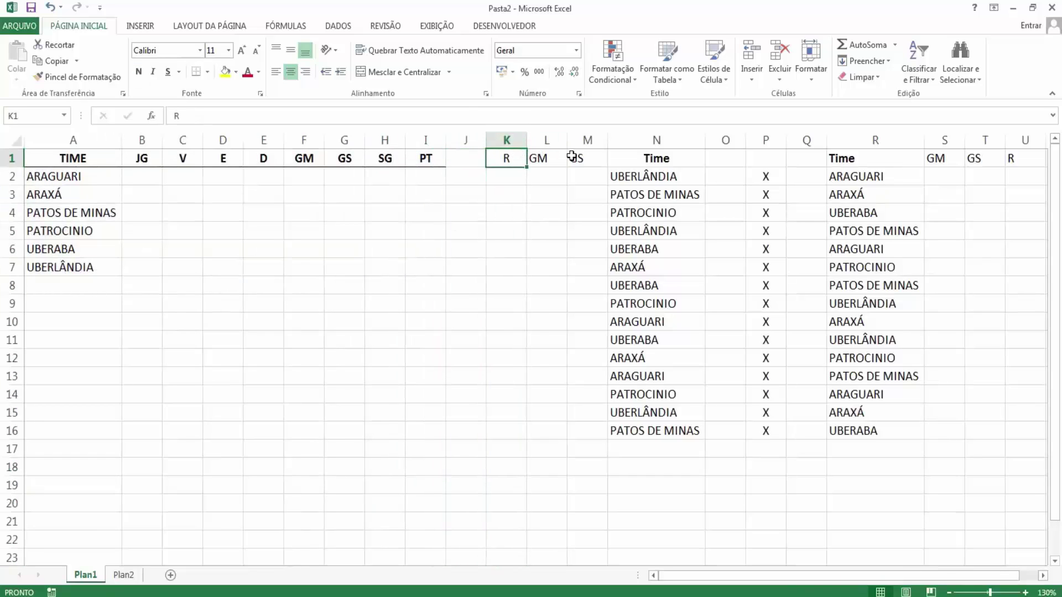
left_click(582, 157)
left_click(517, 158)
left_click(546, 158)
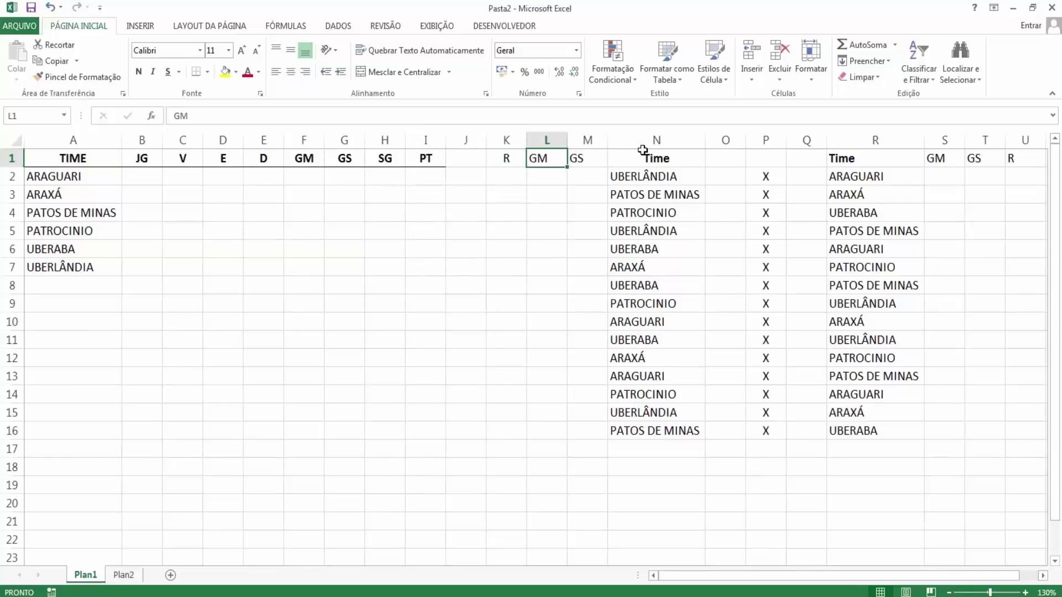
left_click(647, 158)
left_click_drag(713, 176, 874, 431)
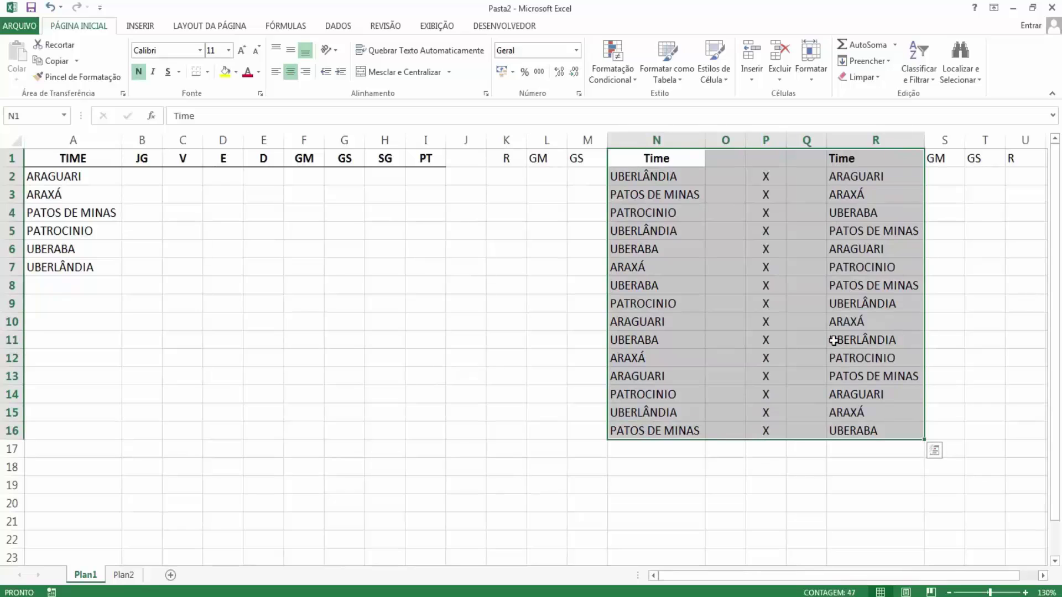
left_click(660, 159)
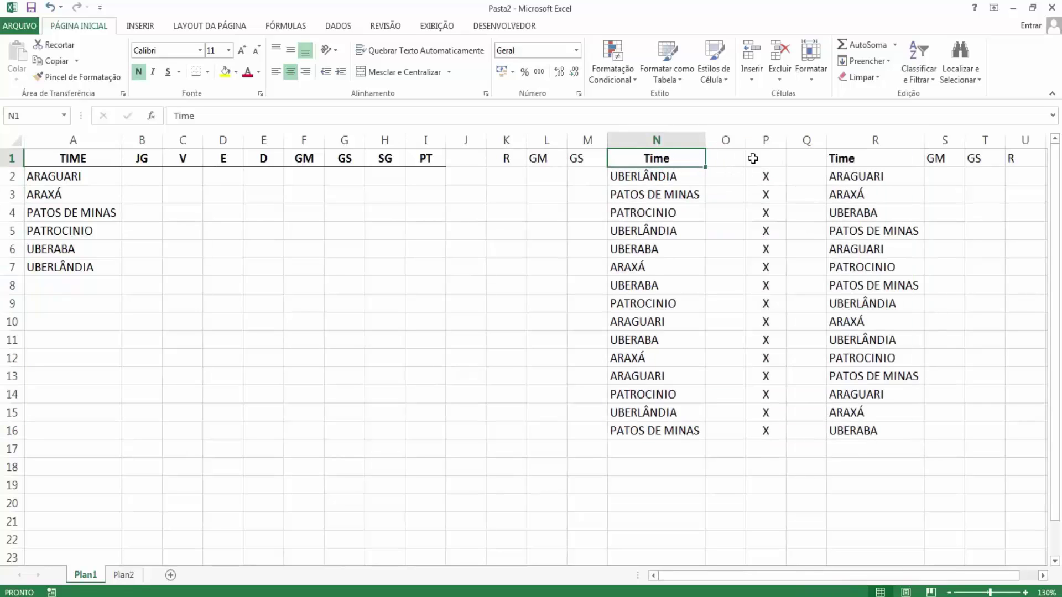
left_click(860, 159)
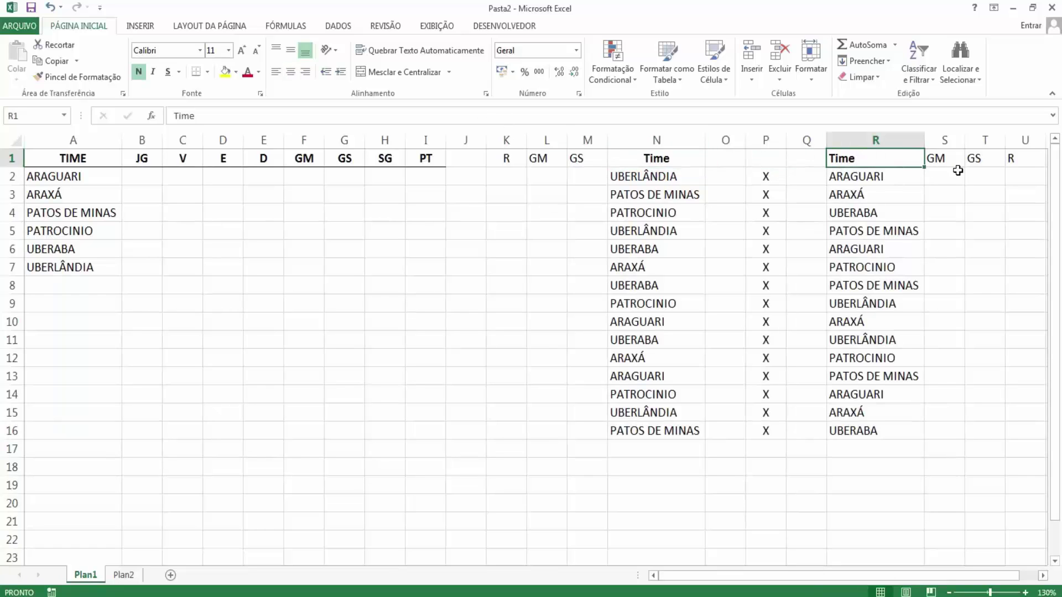
Center the match table headings in K1:U1 horizontally.
left_click(984, 161)
left_click_drag(1023, 159, 498, 160)
left_click(294, 70)
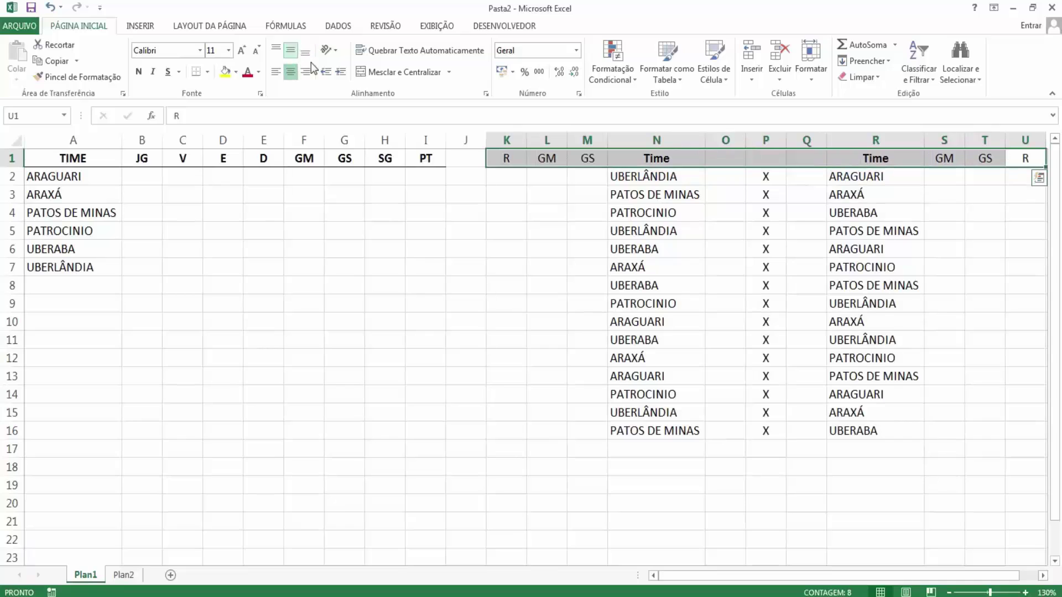
Examine the team pairings in columns N and R, the X separators in column P and the score cells in columns O and Q.
left_click(889, 228)
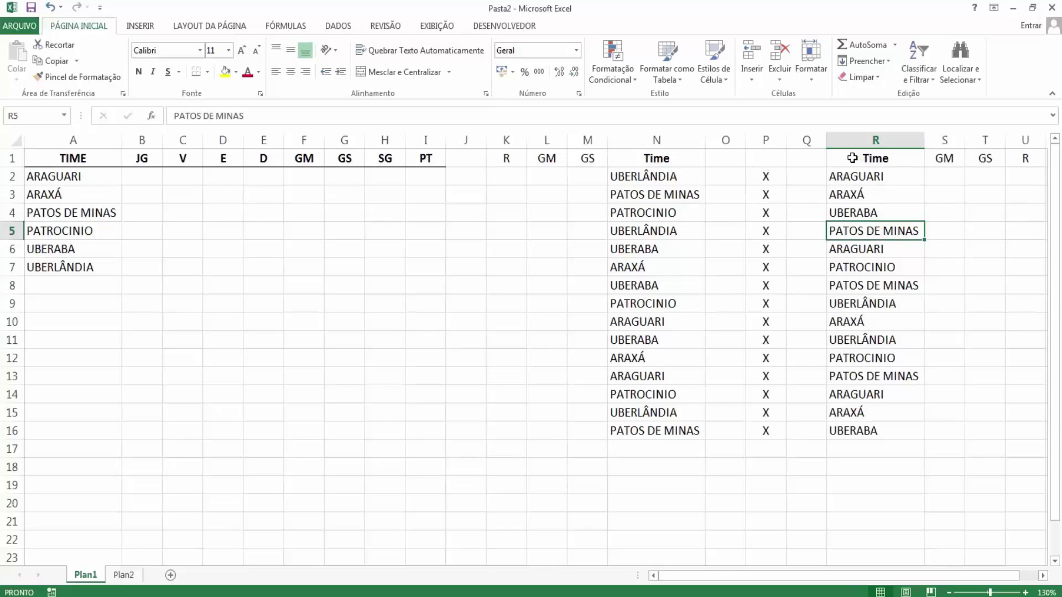
left_click(664, 180)
left_click(839, 177)
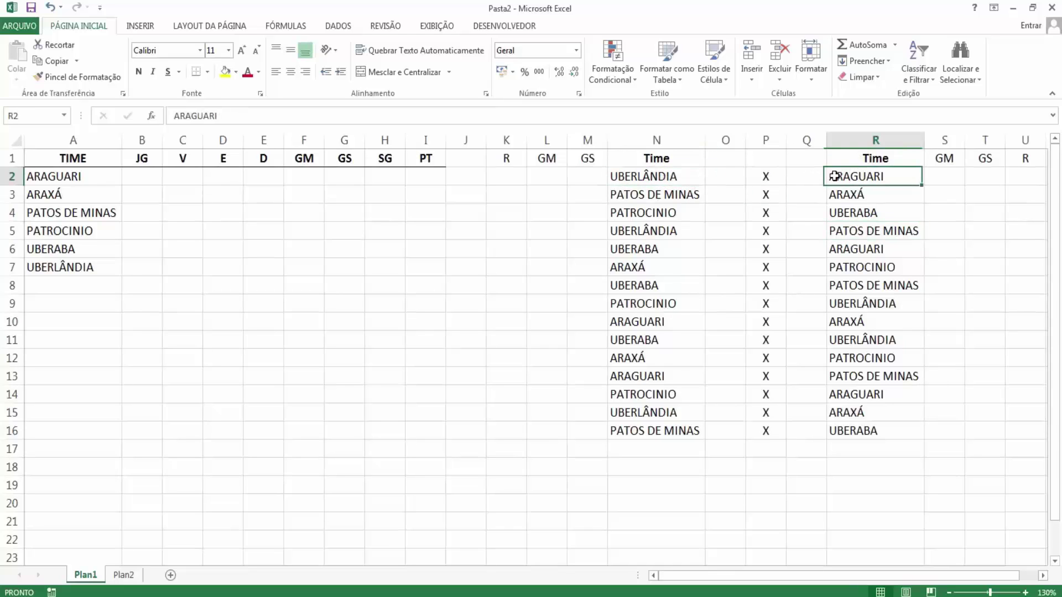
left_click(676, 197)
left_click(895, 198)
left_click(768, 179)
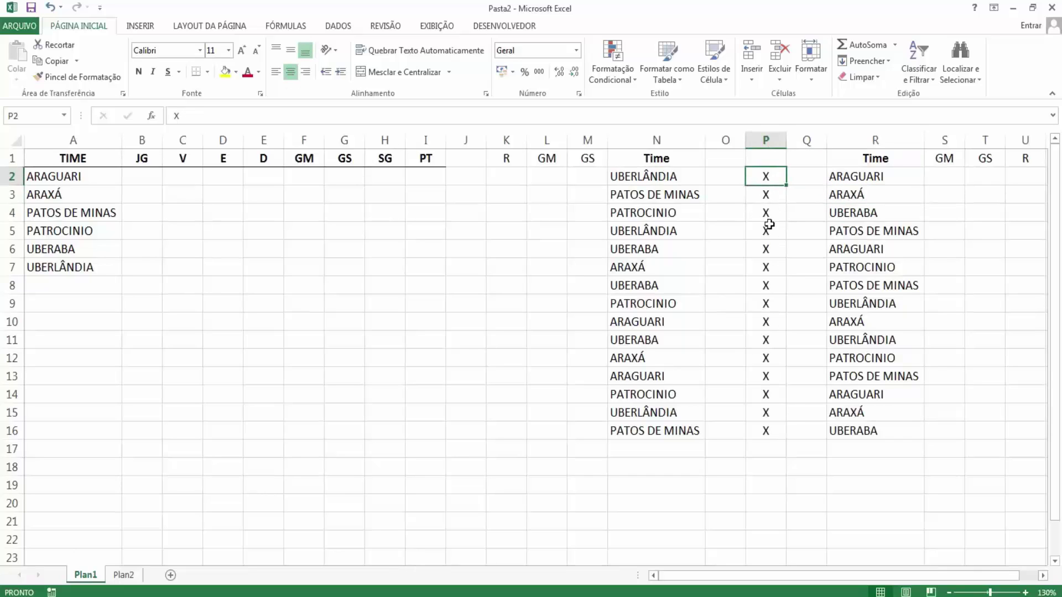
left_click(765, 420)
left_click_drag(769, 432, 765, 177)
left_click(711, 178)
left_click(811, 179)
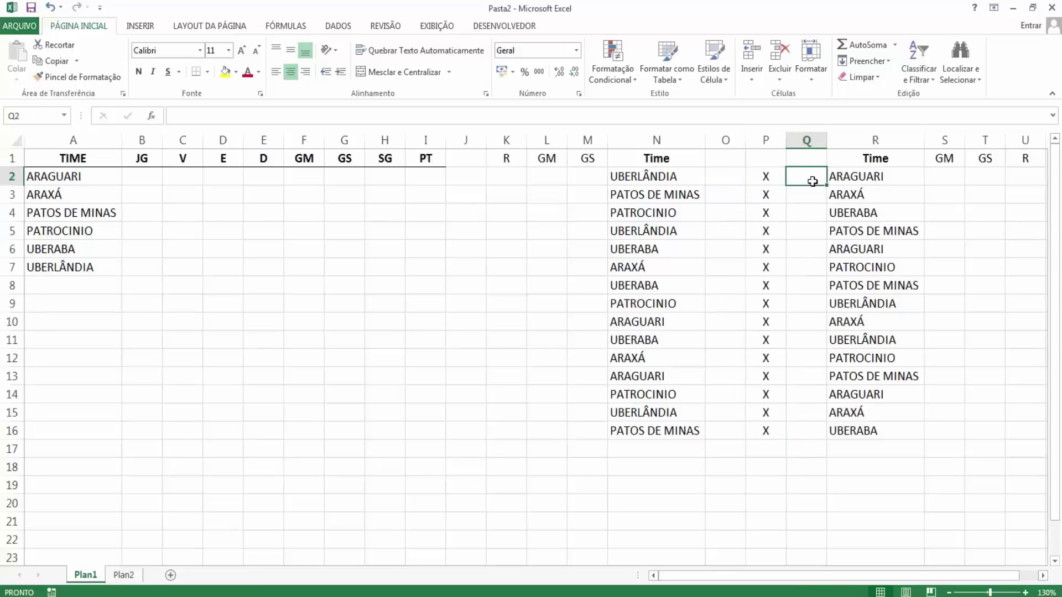
left_click(728, 174)
left_click(803, 195)
left_click(726, 206)
left_click(802, 217)
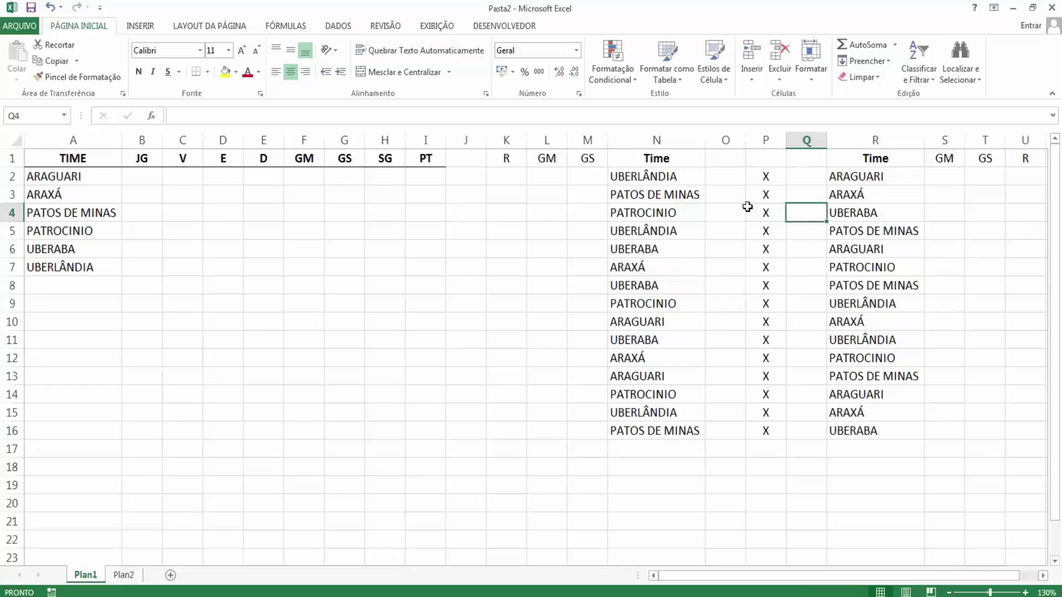
Enter a trial score of 3 to 2 for the UBERLÂNDIA x ARAGUARI match in row 2.
left_click(725, 177)
type("3")
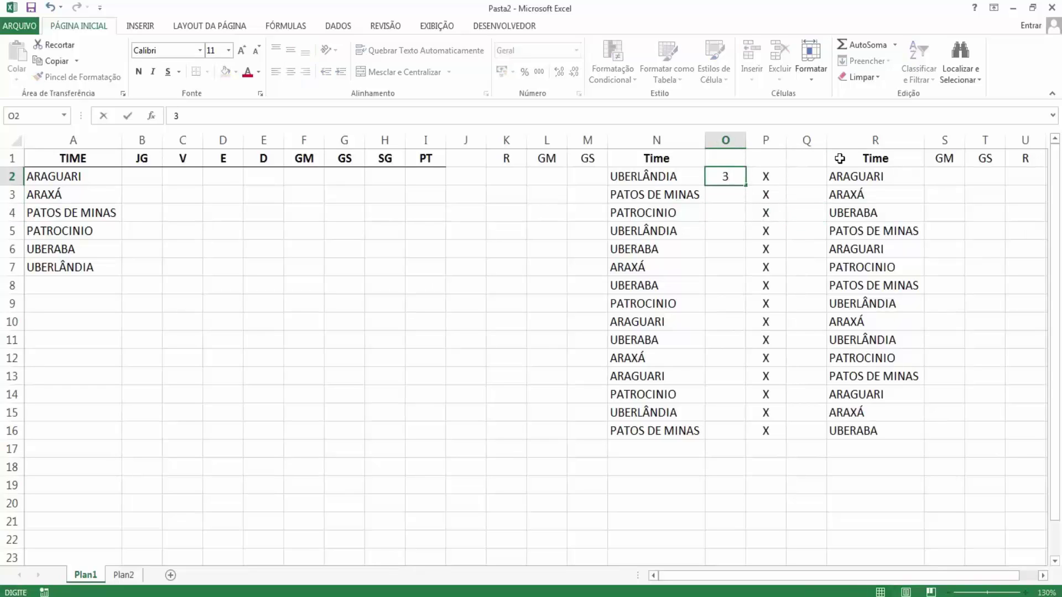
key("Tab")
key("Tab")
type("2")
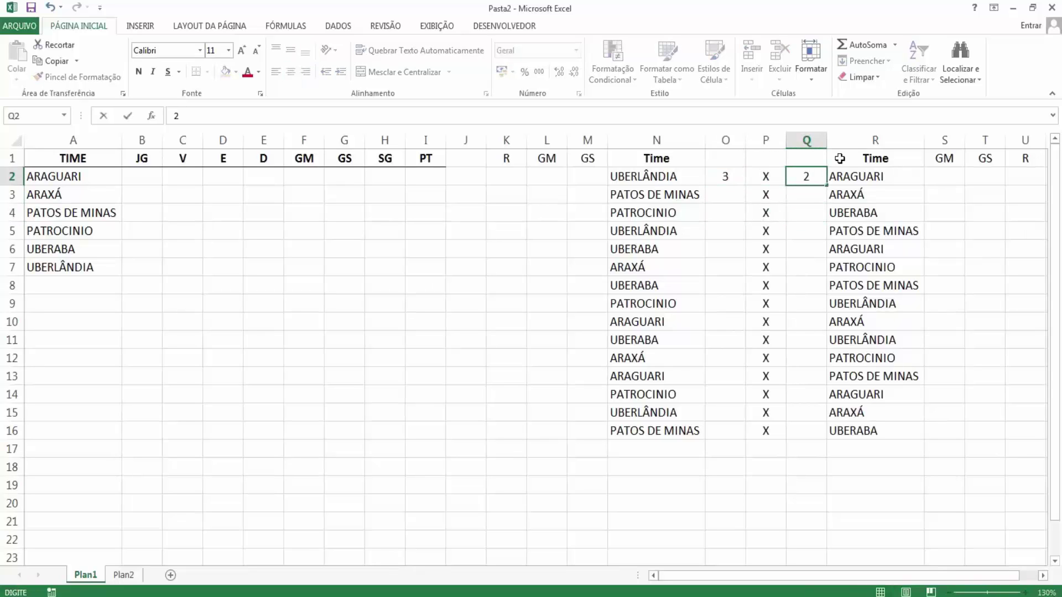
key("Return")
Clear both trial score cells, Q2 and O2.
key("Up")
key("Delete")
key("Left")
key("Left")
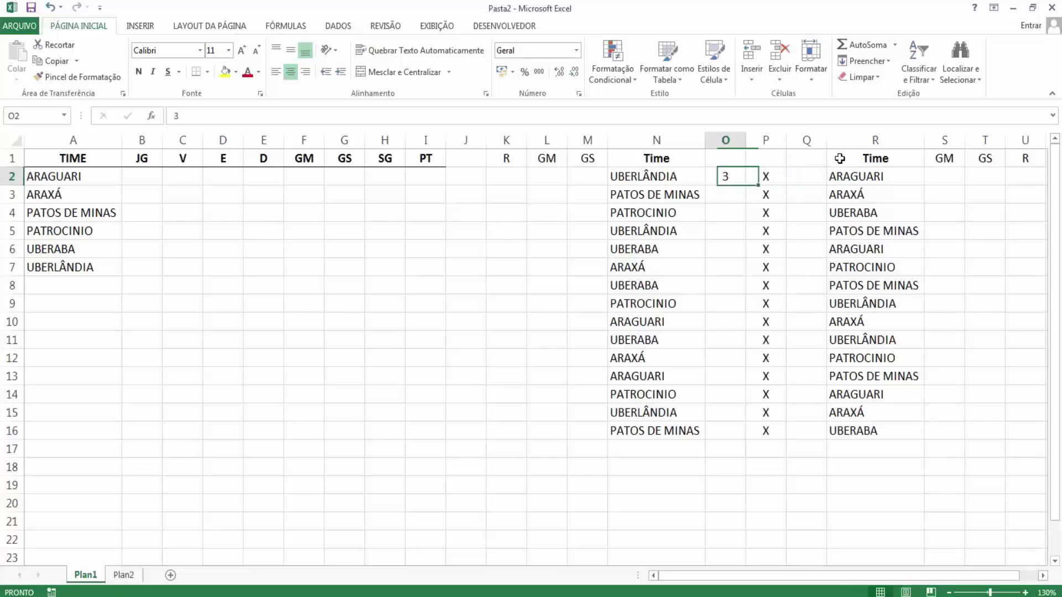
key("Delete")
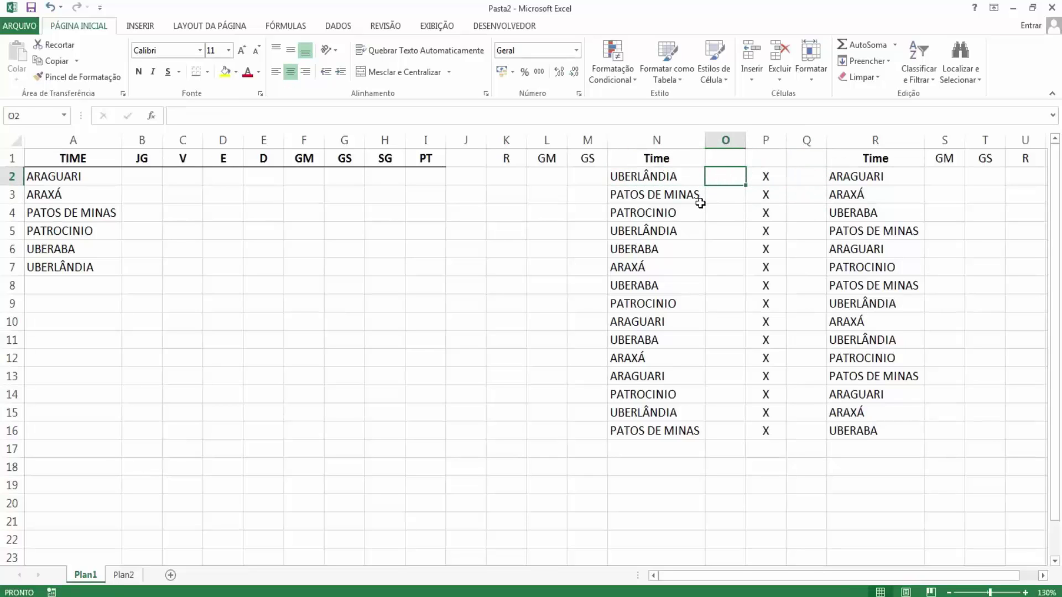
Examine the R, GM and GS helper columns on both sides of the match list, K to M and S to U.
left_click(808, 177)
left_click_drag(576, 177, 504, 177)
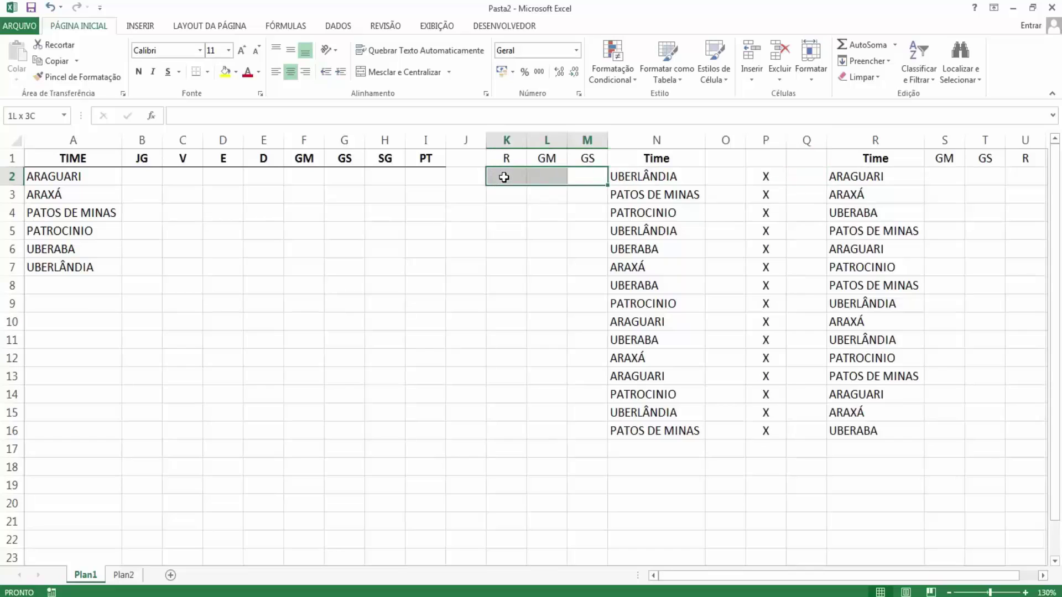
left_click_drag(949, 178, 1012, 178)
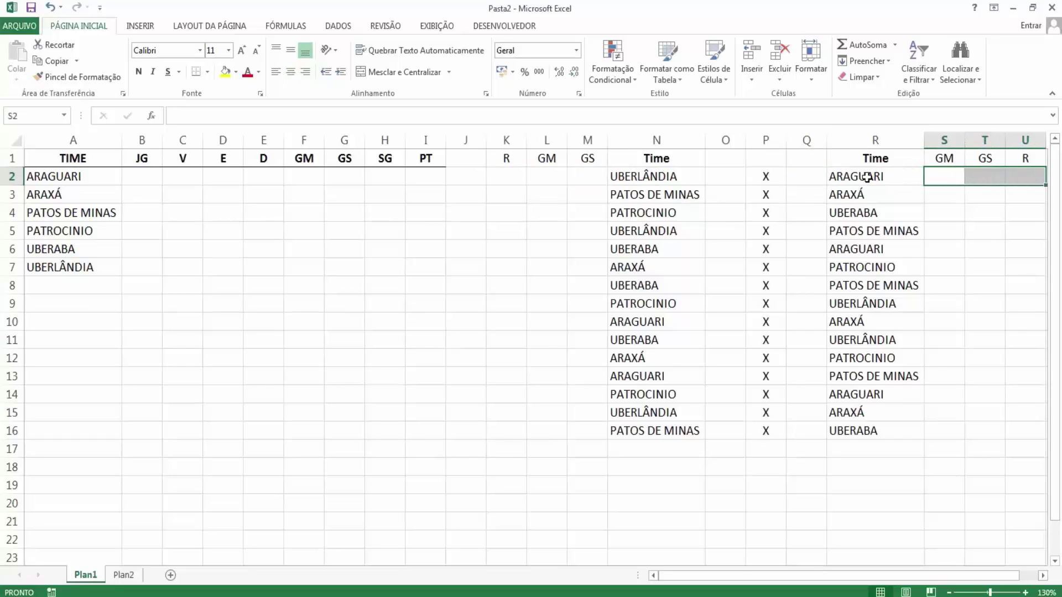
left_click(505, 161)
left_click(546, 160)
left_click(588, 162)
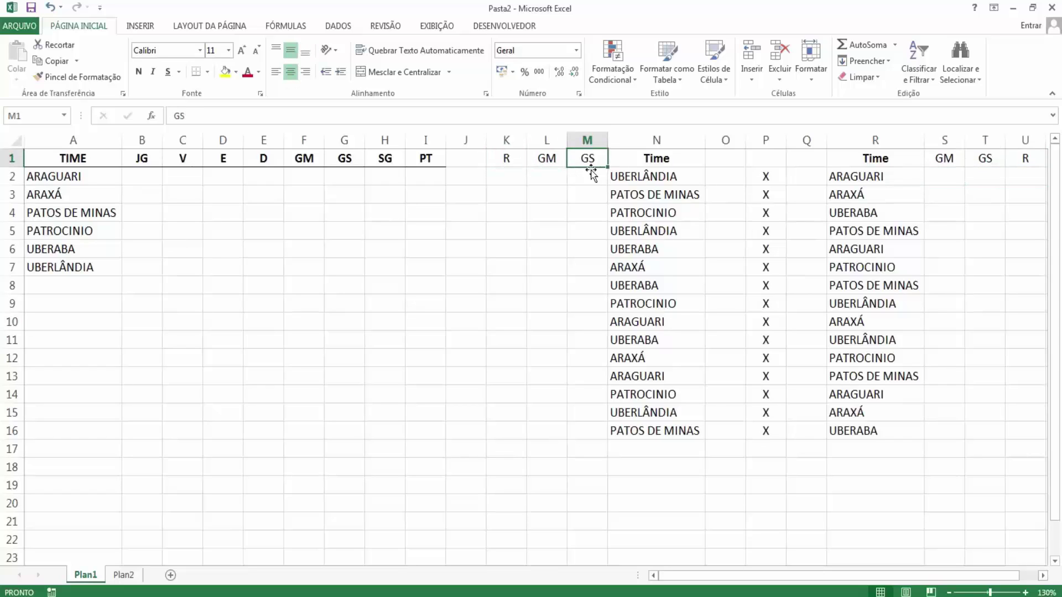
left_click(955, 161)
left_click(990, 159)
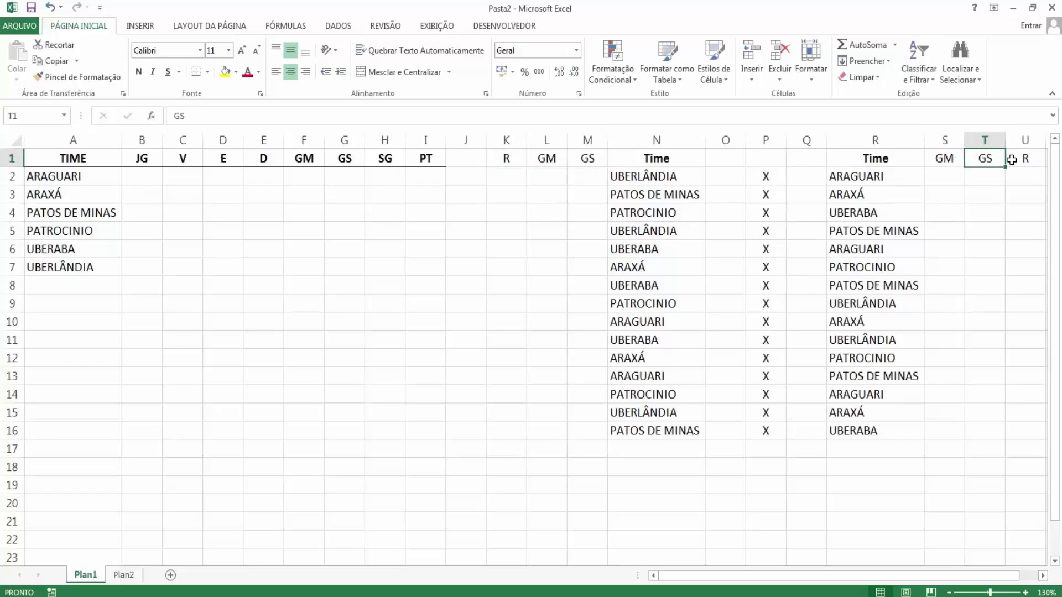
left_click(1023, 159)
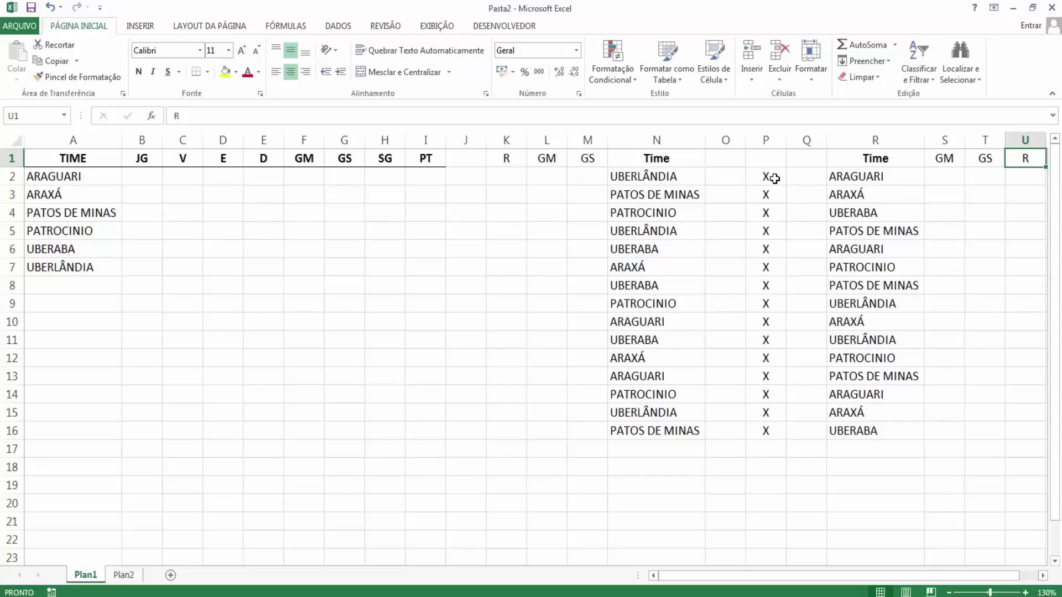
Set the width of the score and separator columns O to Q to 6.
left_click(725, 140)
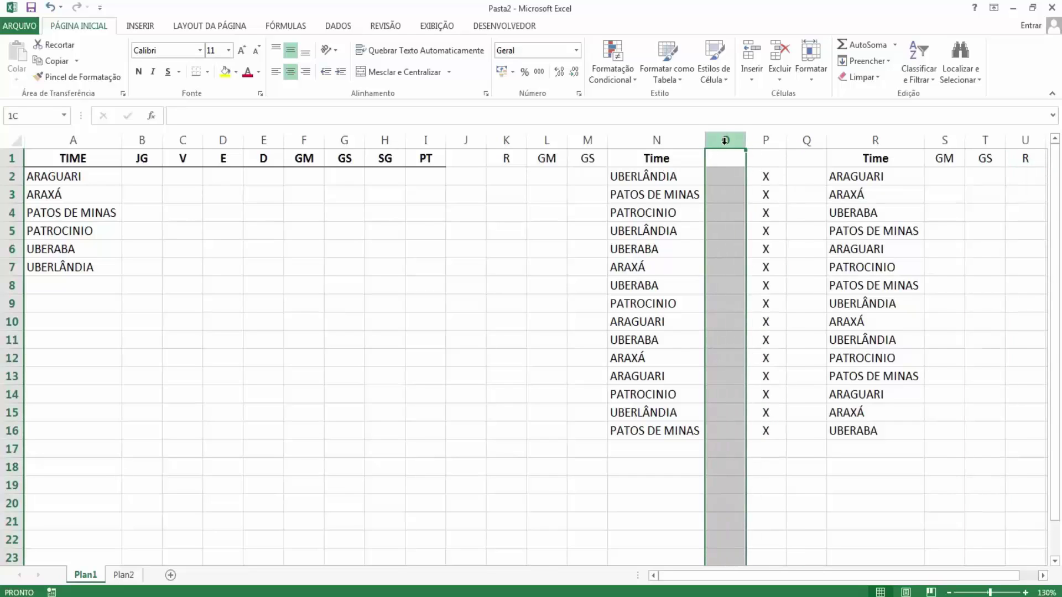
mouse_move(756, 137)
left_mouse_down()
mouse_move(794, 135)
mouse_move(776, 138)
left_mouse_up()
right_click(776, 140)
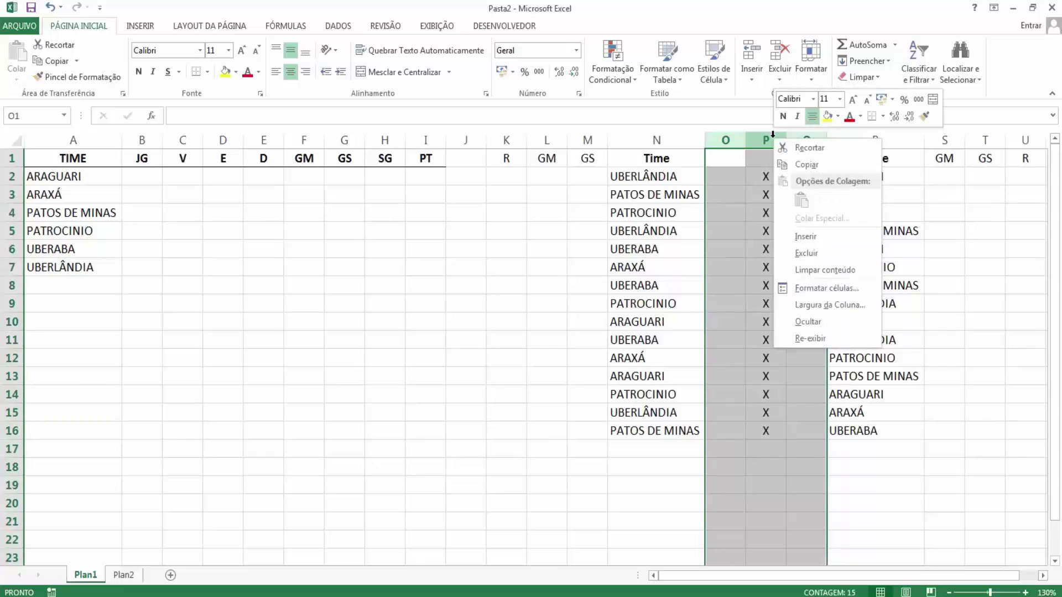
left_click(832, 305)
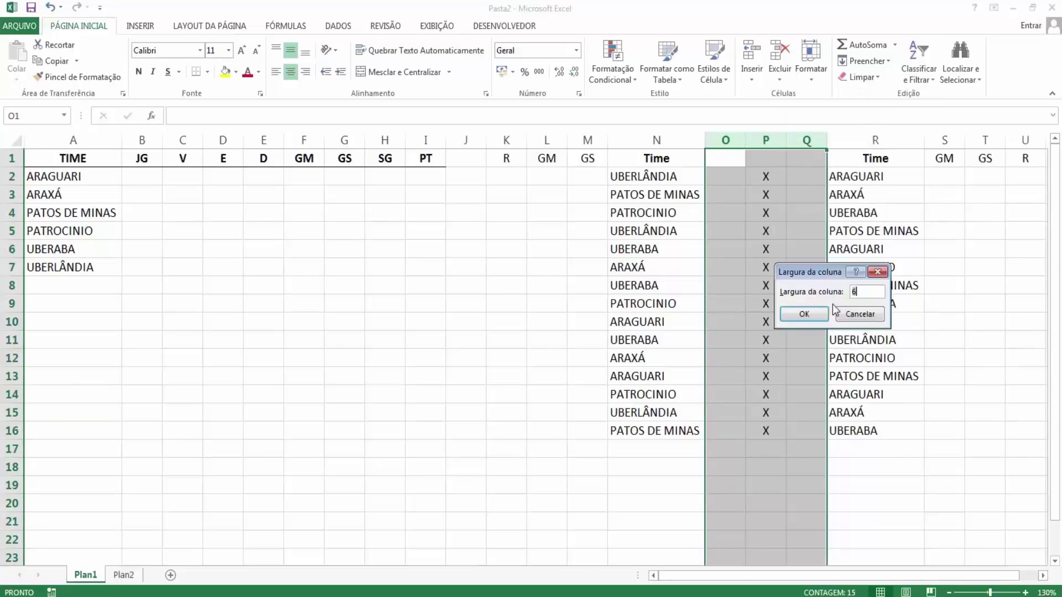
type("6")
key("Return")
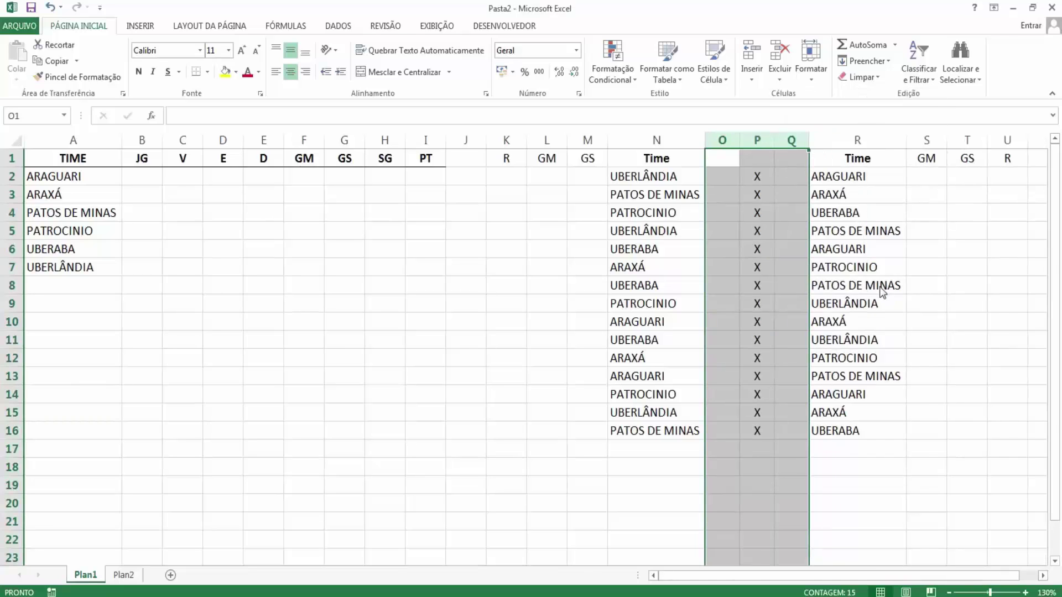
left_click(854, 320)
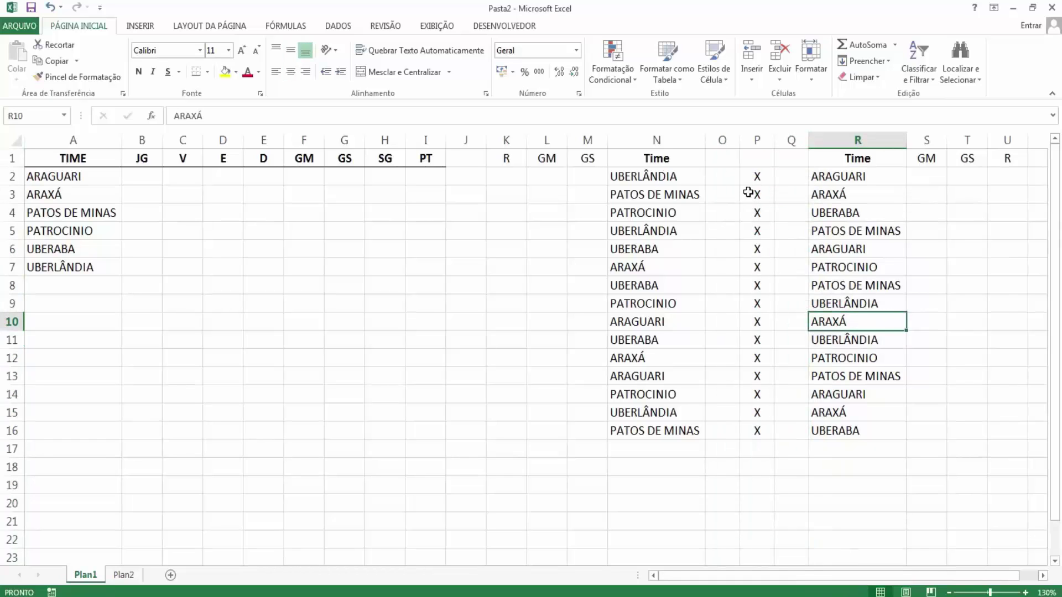
Set the width of the R, GM and GS columns K to M to 6.
left_click_drag(522, 140, 581, 138)
right_click(581, 138)
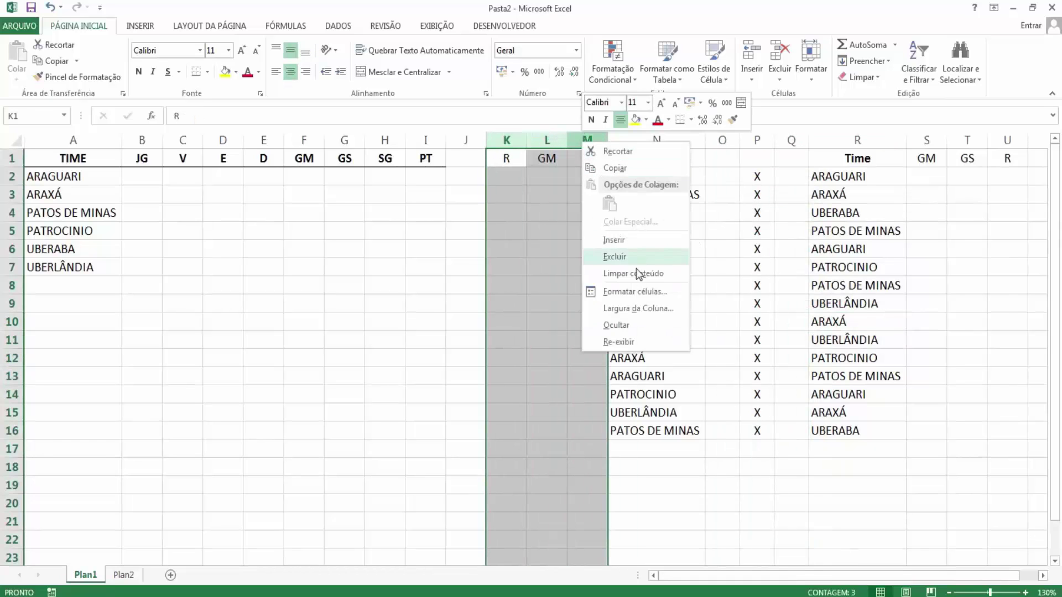
left_click(639, 311)
type("6")
key("Return")
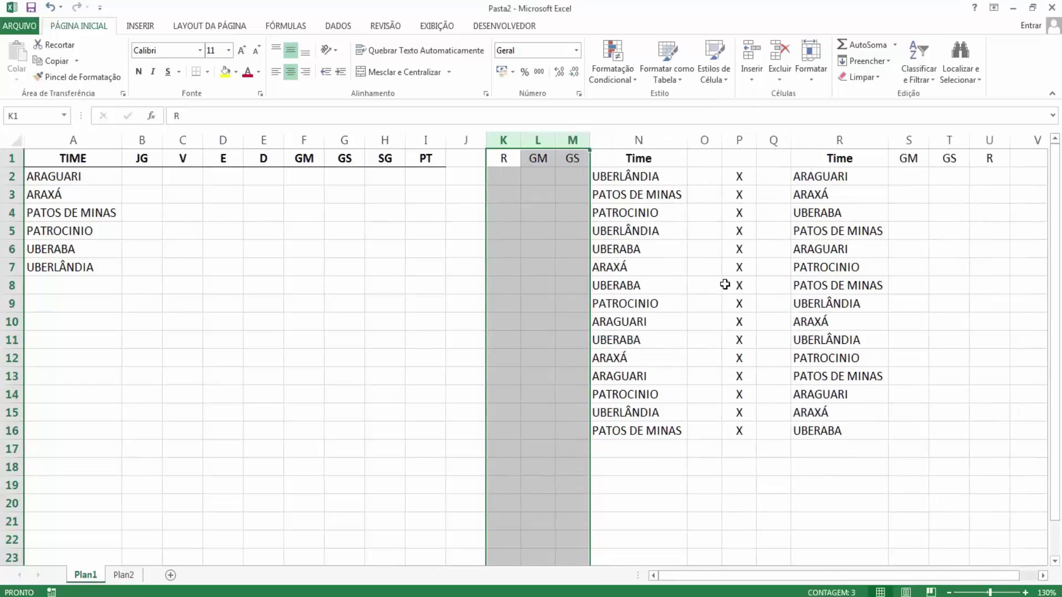
Set the width of the GM, GS and R columns S to U to 6.
left_click_drag(907, 138, 990, 140)
right_click(920, 145)
left_click(957, 315)
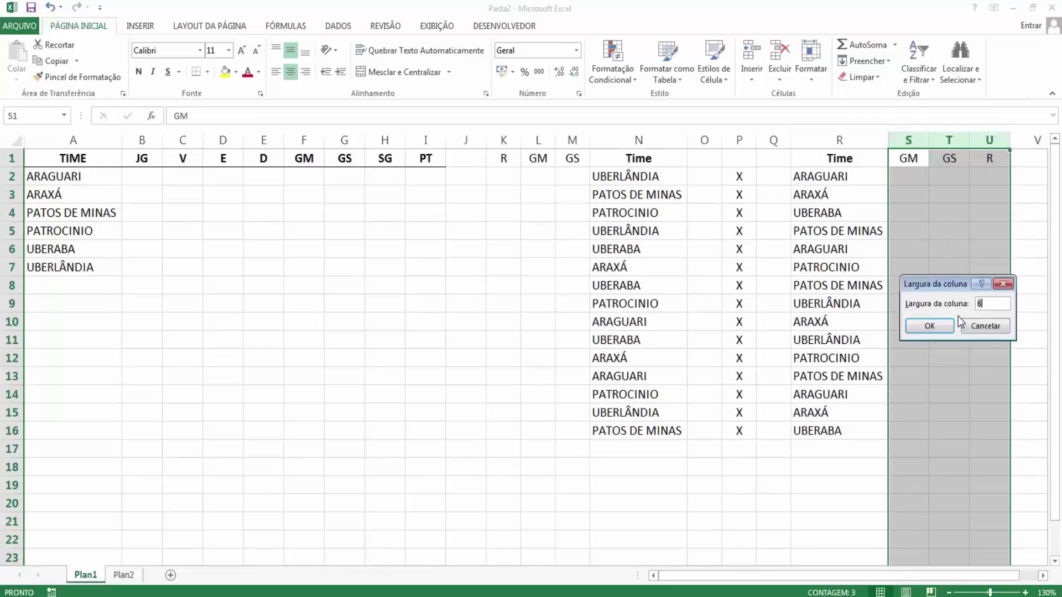
type("5")
key("Return")
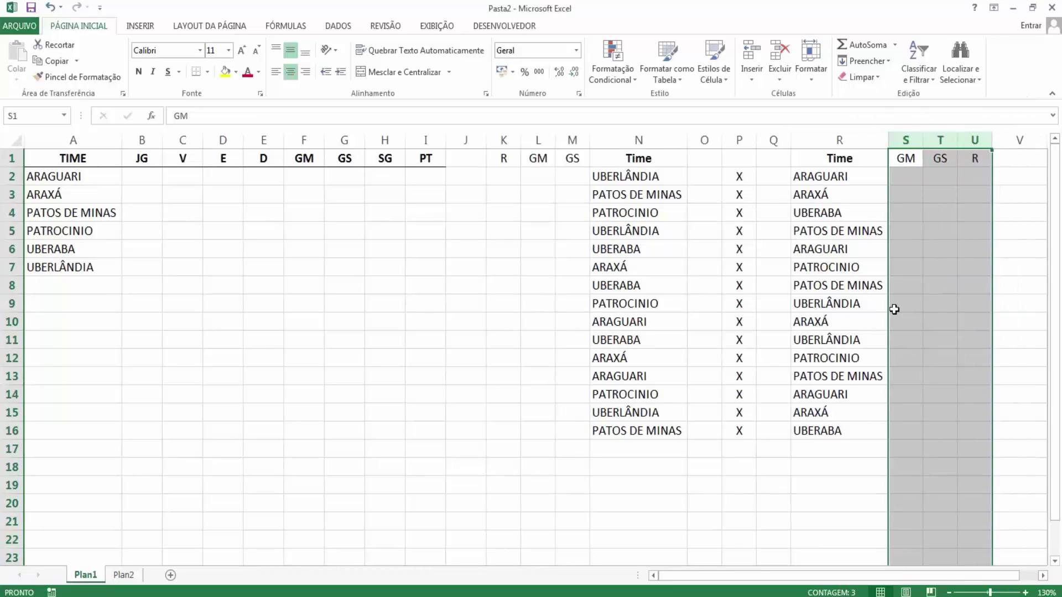
left_click(895, 307)
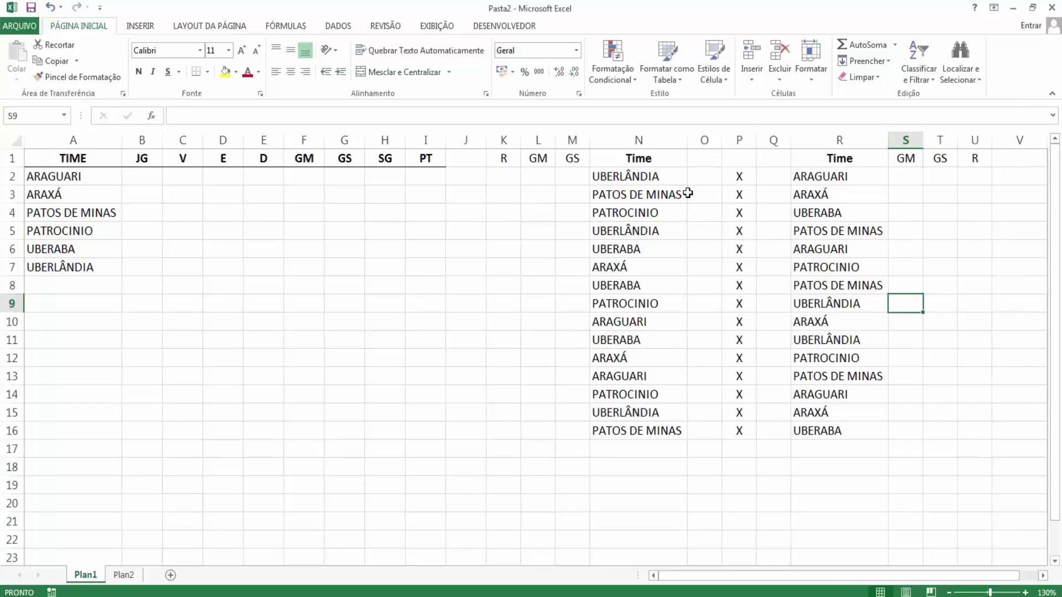
Apply a bottom border to the first match's score cells, O2 and Q2.
left_click(705, 180)
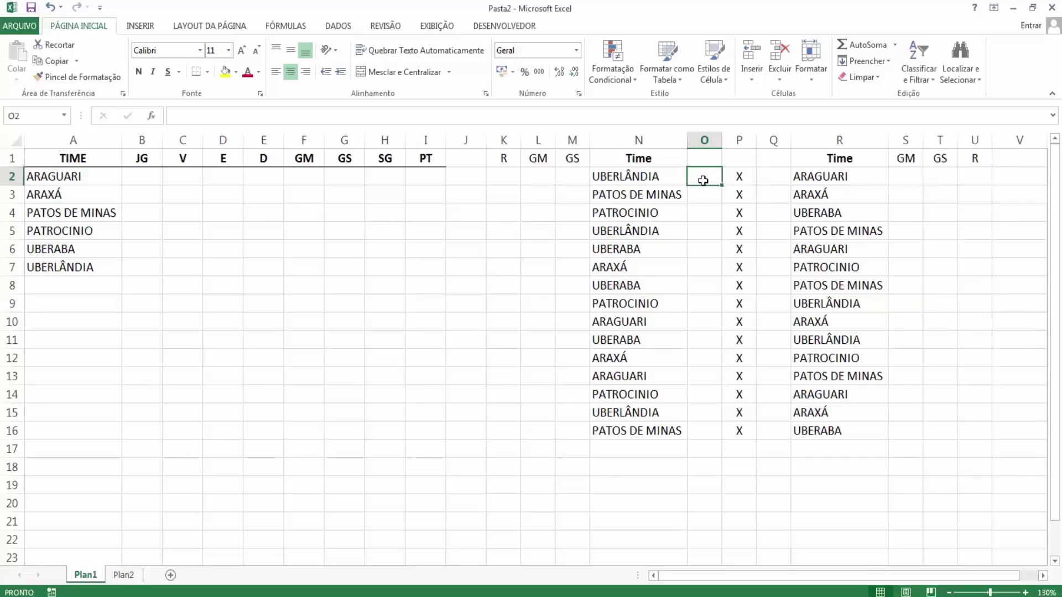
left_click(207, 72)
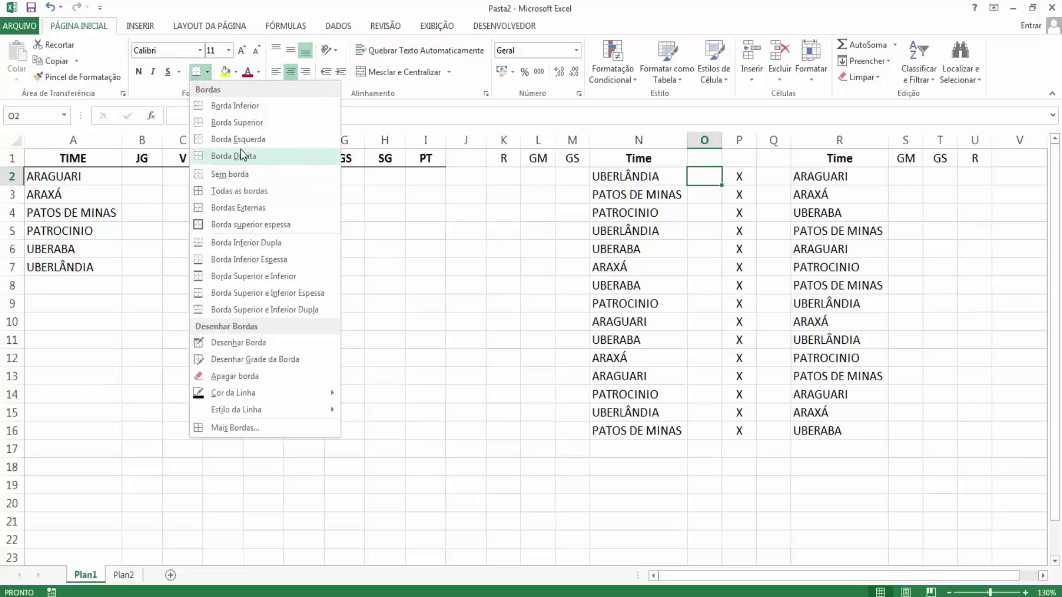
left_click(241, 104)
left_click(772, 173)
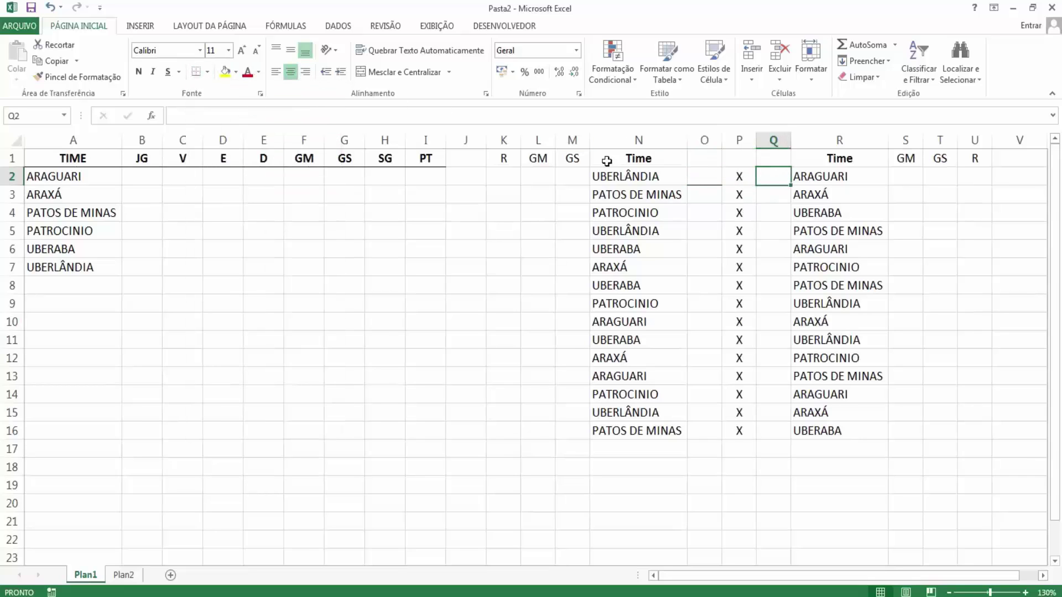
Fill the bottom border of Q2 and O2 down to row 16 in both score columns.
left_click_drag(790, 187, 793, 435)
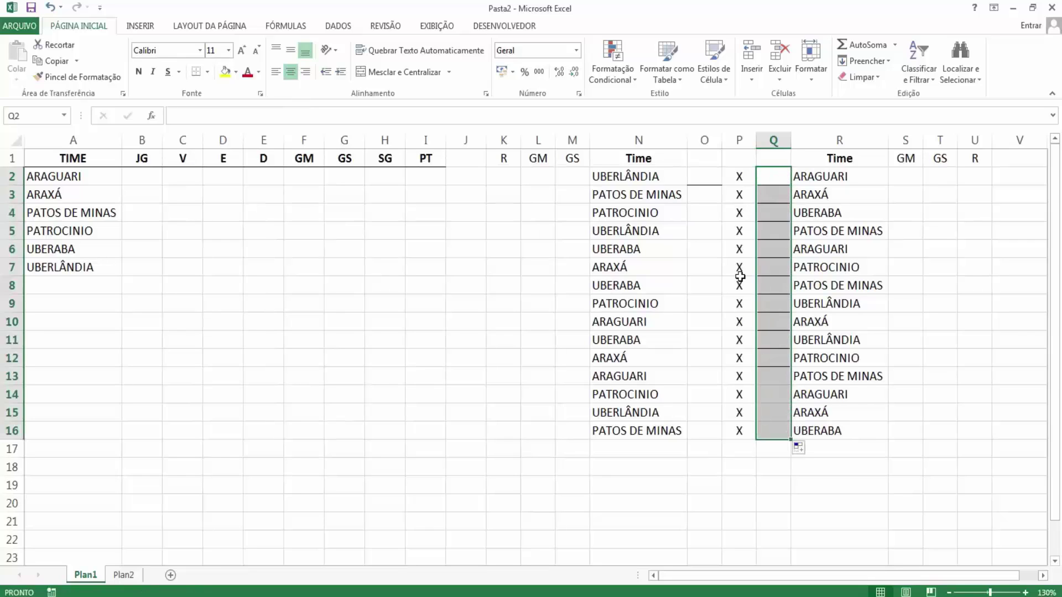
left_click(708, 183)
left_click_drag(723, 186, 724, 438)
left_click(927, 408)
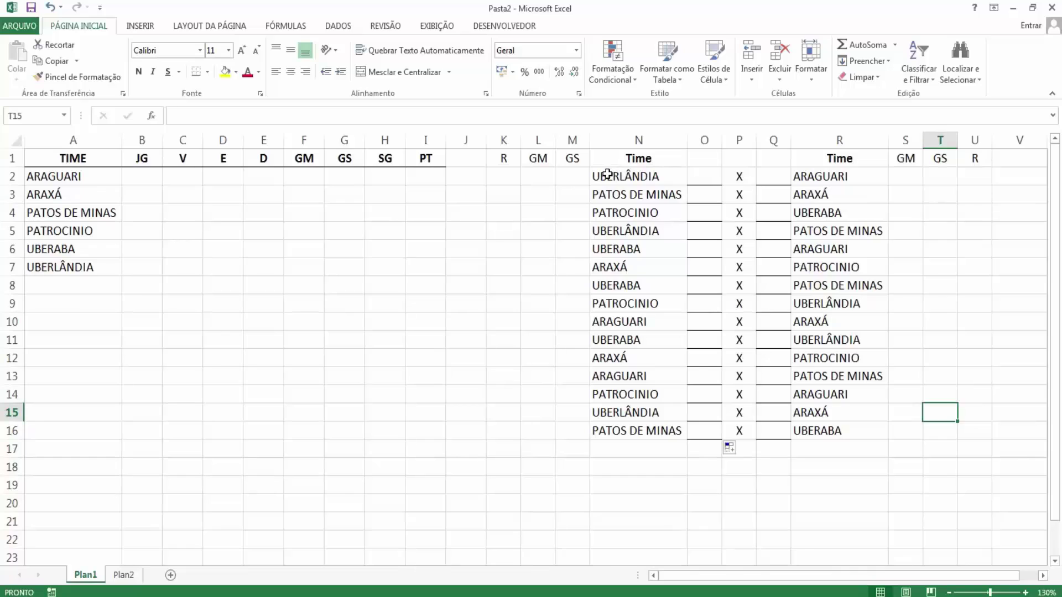
Enter the score 3 to 1 for the UBERLÂNDIA x ARAGUARI match in row 2.
left_click(705, 171)
type("3")
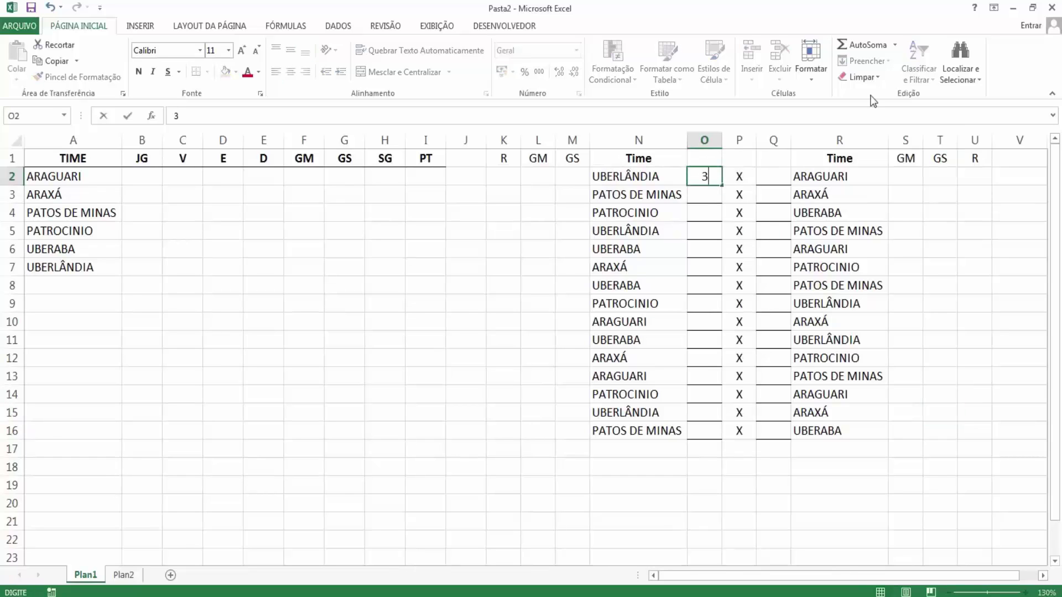
key("Tab")
key("Tab")
type("1")
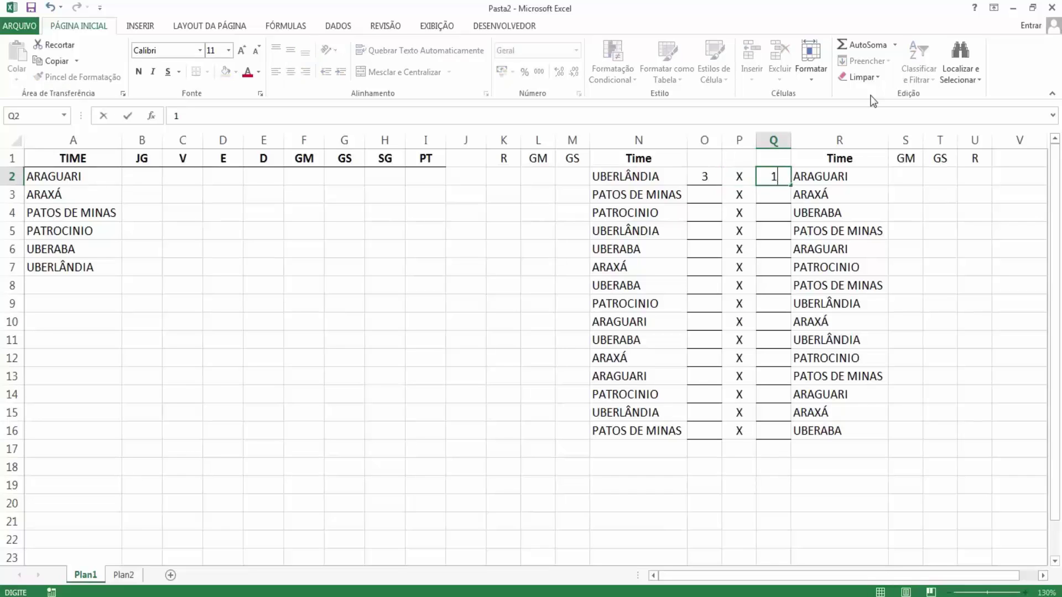
key("Return")
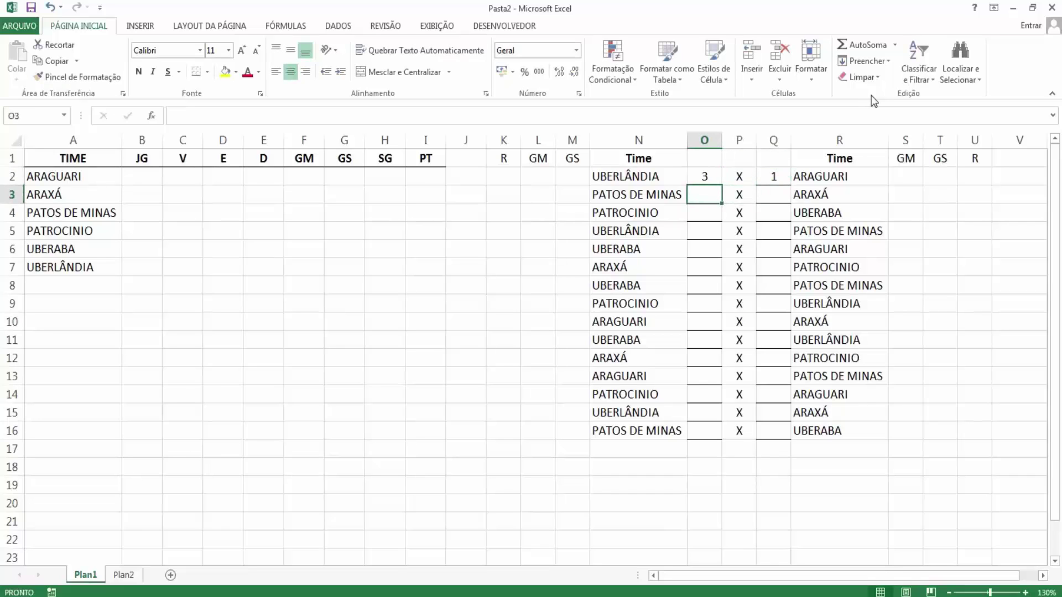
Enter the score 2 to 0 for the PATOS DE MINAS x ARAXÁ match in row 3.
type("2")
key("Tab")
key("Tab")
type("0")
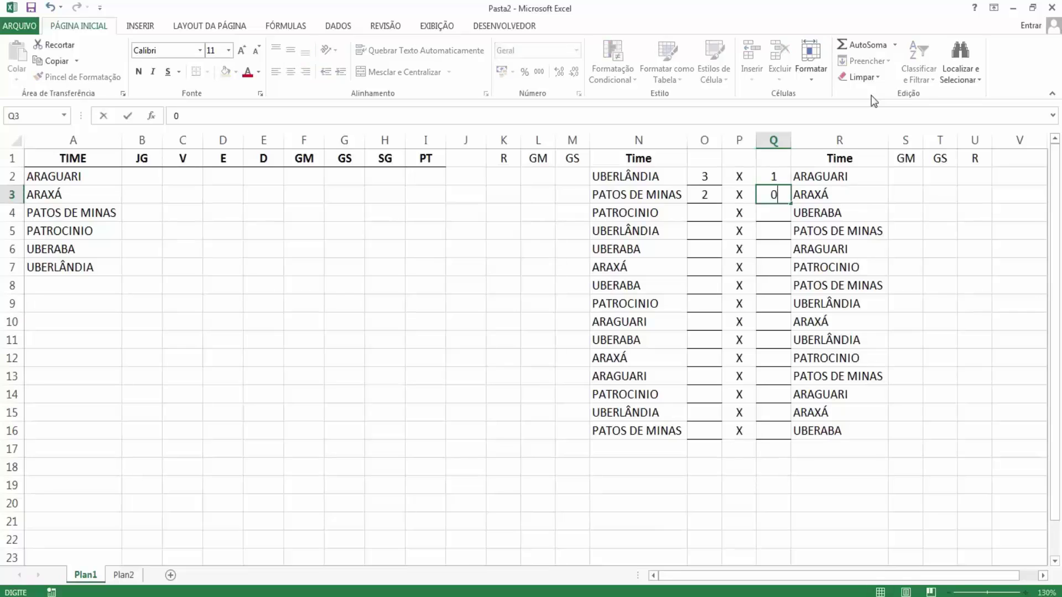
key("Down")
Enter the score 0 to 2 for the PATROCINIO x UBERABA match in row 4.
type("2")
key("Left")
key("Left")
key("Left")
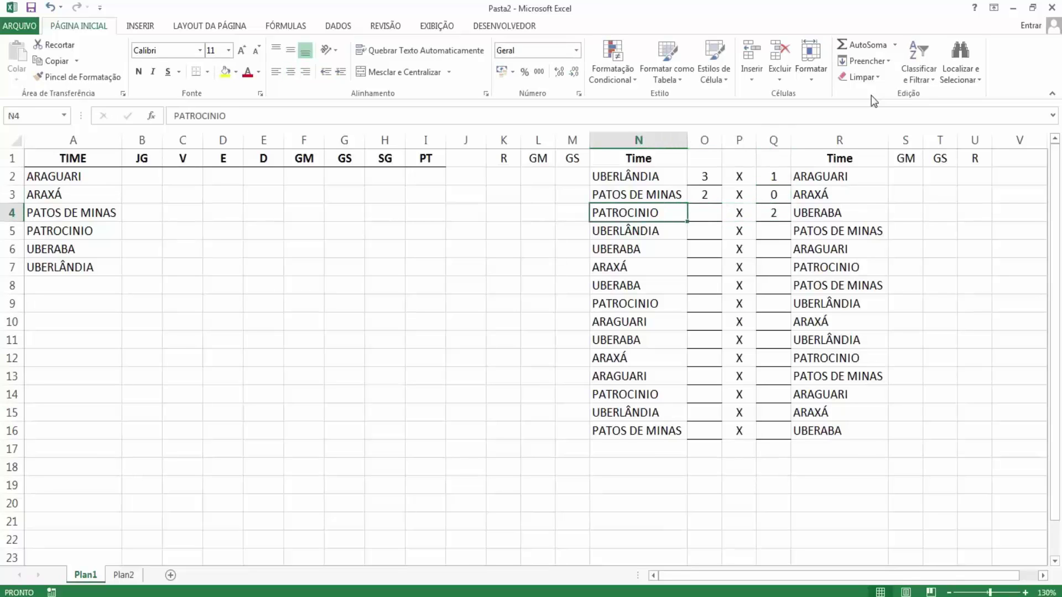
key("Right")
type("0")
key("Return")
Enter the score 3 to 1 for the UBERLÂNDIA x PATOS DE MINAS match in row 5.
type("3")
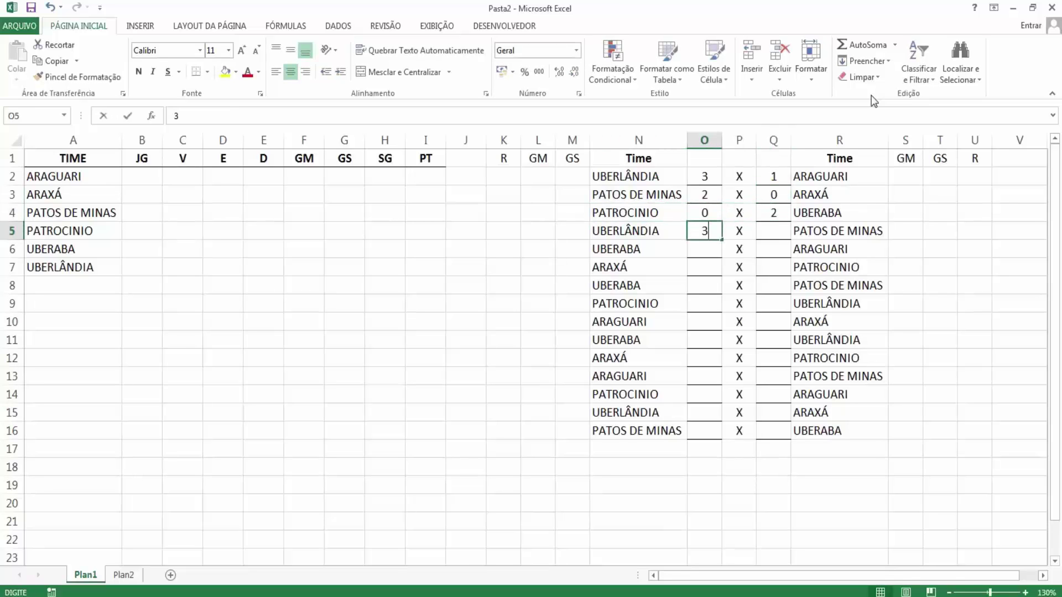
key("Tab")
key("Tab")
type("1")
key("Down")
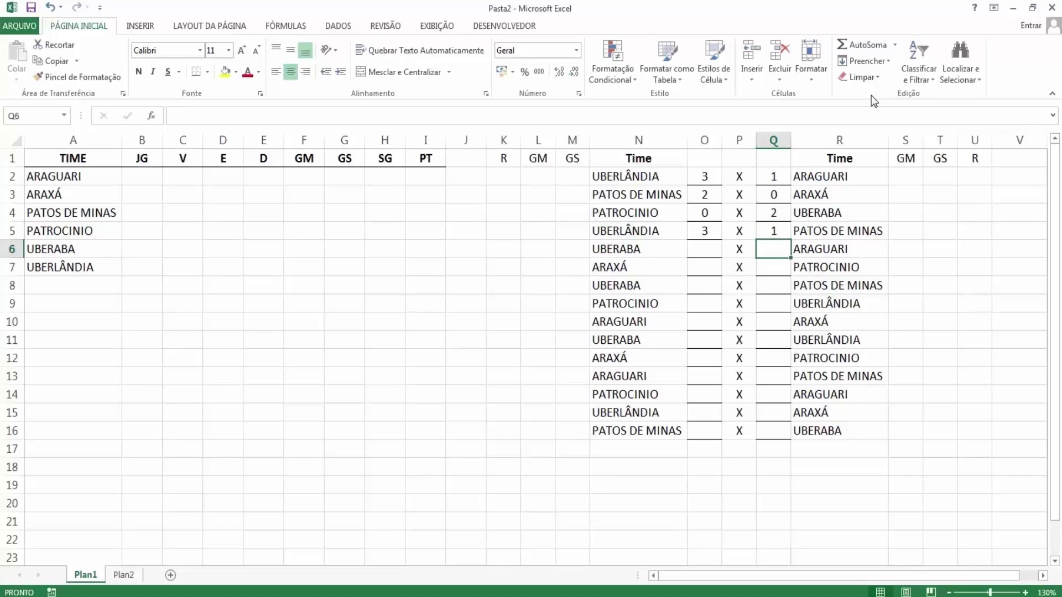
Enter the score 2 to 2 for the UBERABA x ARAGUARI match in row 6.
type("2")
key("Left")
key("Left")
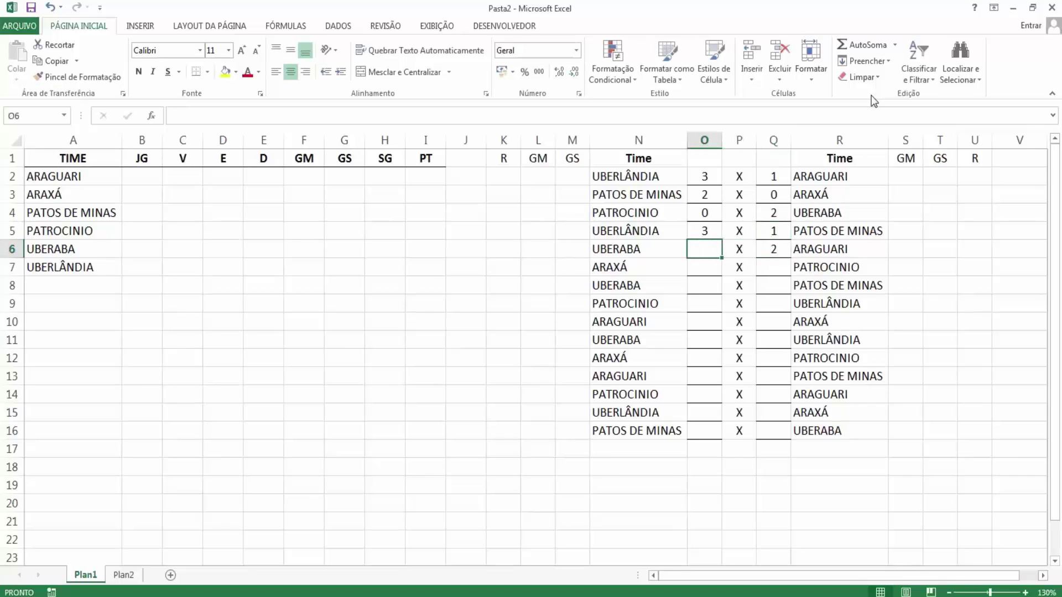
key("F2")
type("2")
key("Return")
Enter the score 0 to 0 for the ARAXÁ x PATROCINIO match in row 7.
type("0")
key("Tab")
key("Tab")
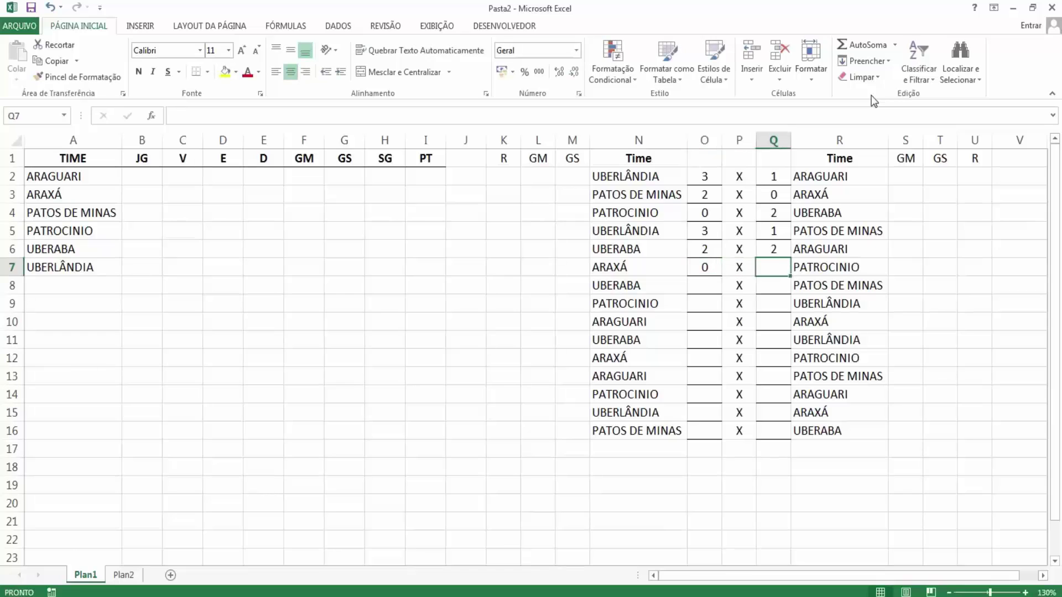
type("0")
key("Return")
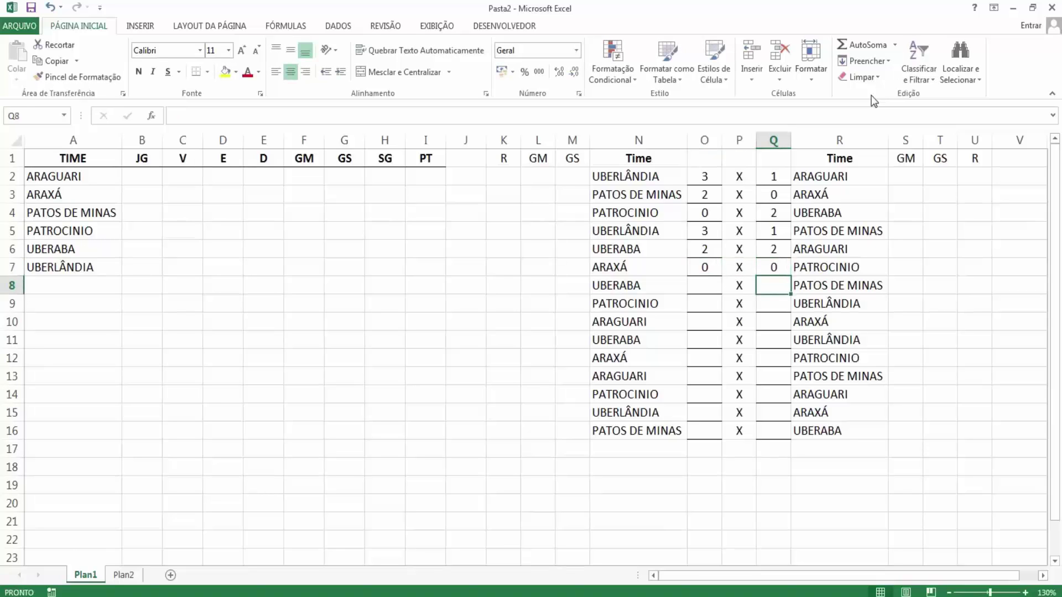
Enter the score 1 to 2 for the UBERABA x PATOS DE MINAS match in row 8.
type("2")
key("Left")
key("Left")
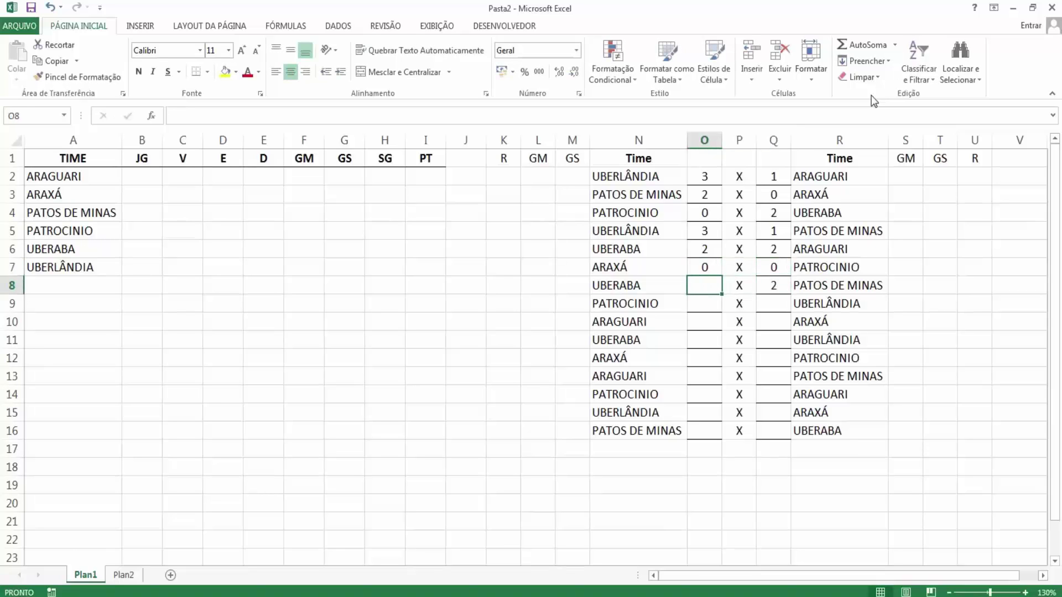
type("1")
key("Return")
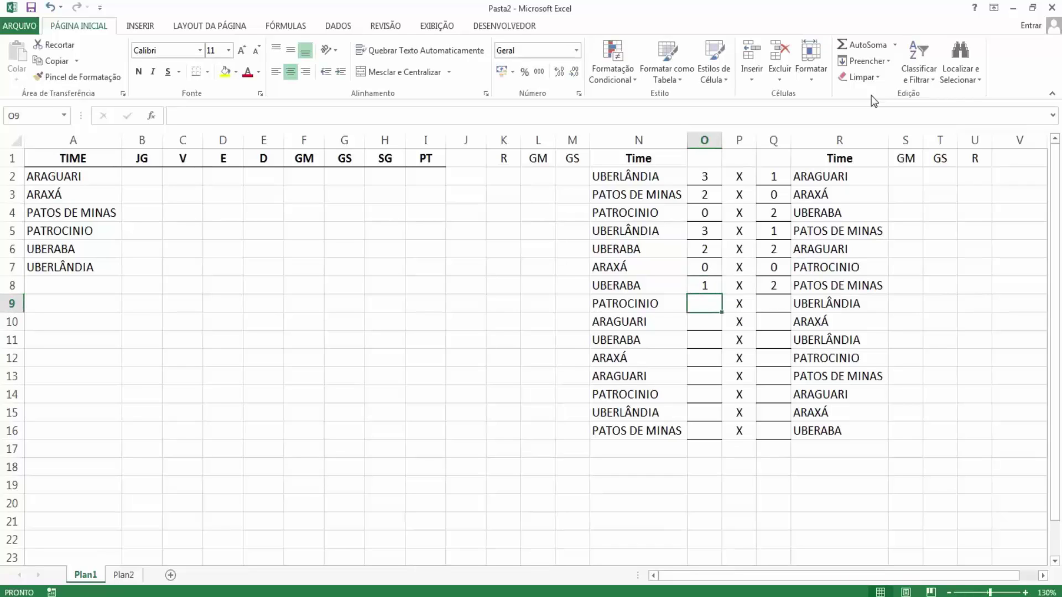
Enter the score 0 to 4 for the PATROCINIO x UBERLÂNDIA match in row 9.
type("0")
key("Right")
key("Right")
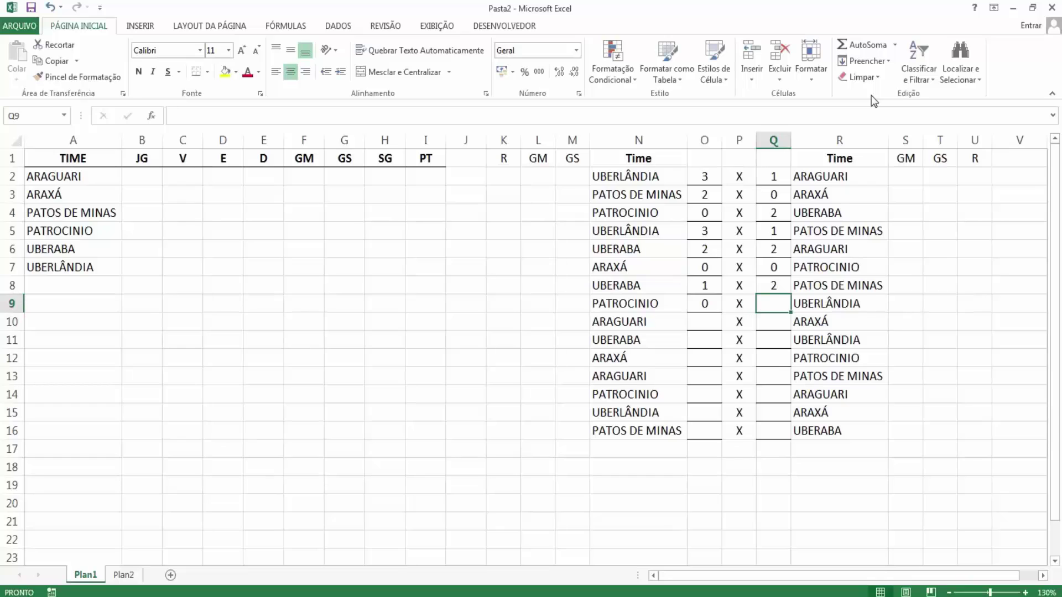
type("4")
key("Return")
Enter the score 1 to 2 for the ARAGUARI x ARAXÁ match in row 10.
key("Left")
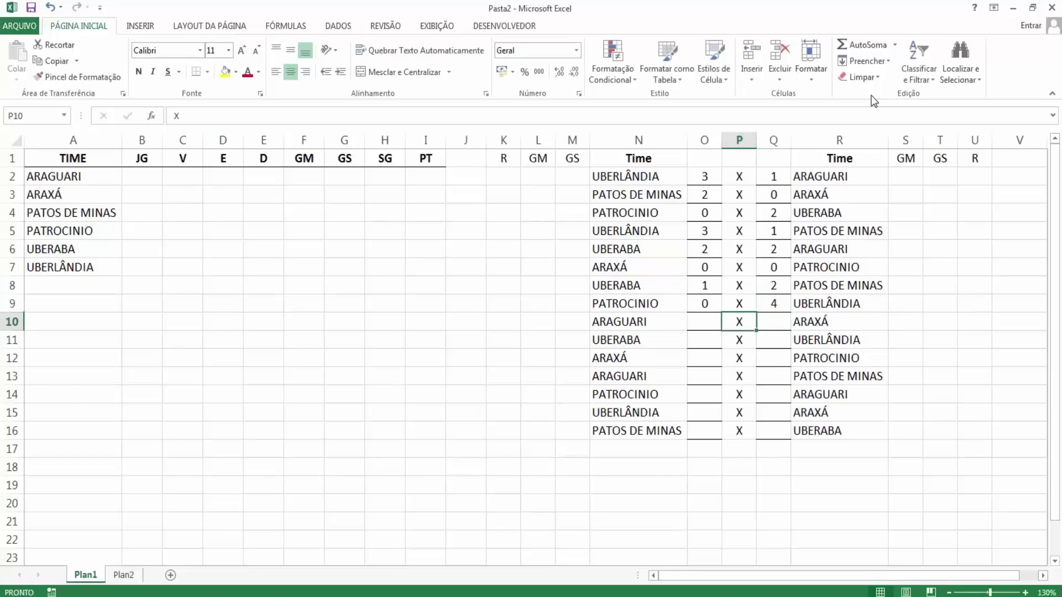
key("Left")
type("1")
key("Right")
key("Right")
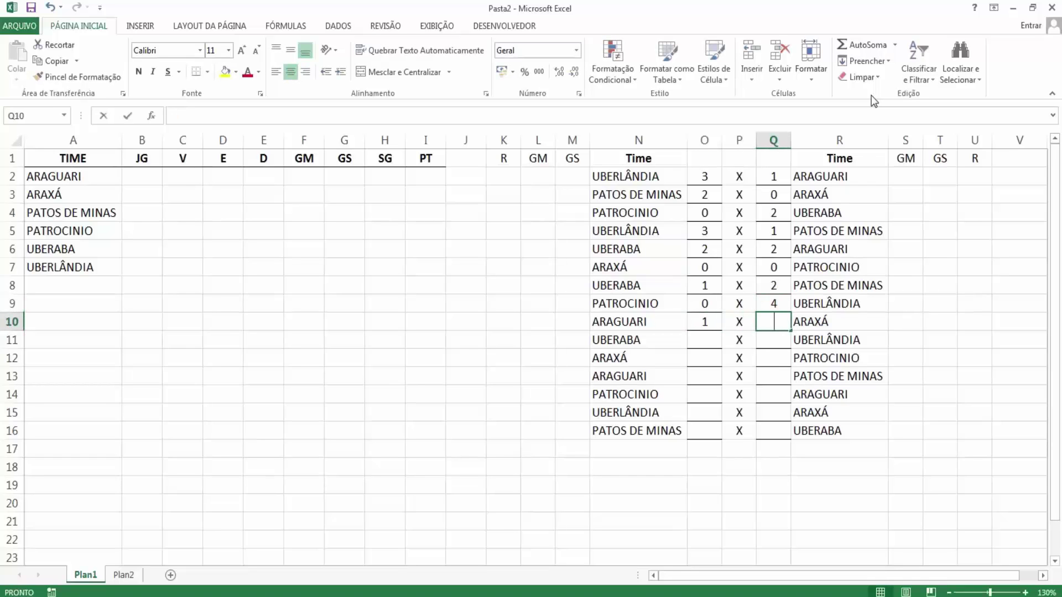
type("2")
key("Return")
Enter =O2 in L2 to pull the first-listed team's goals into GM, and fill the formula through L16.
key("Left")
key("Left")
key("Left")
key("Up")
key("Up")
key("Up")
key("Up")
key("Up")
key("Up")
key("Up")
key("Up")
key("Up")
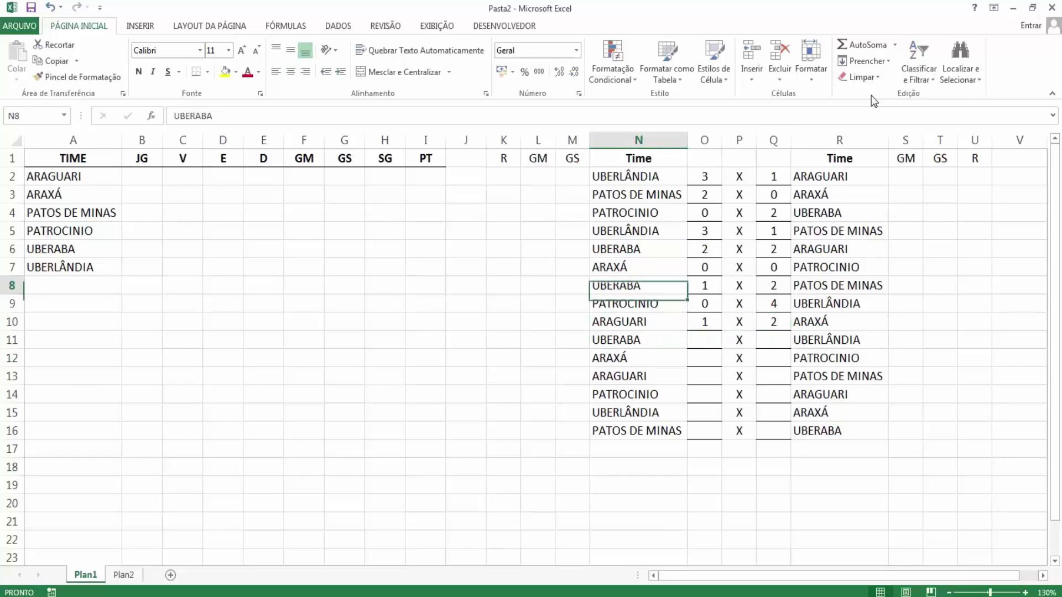
key("Left")
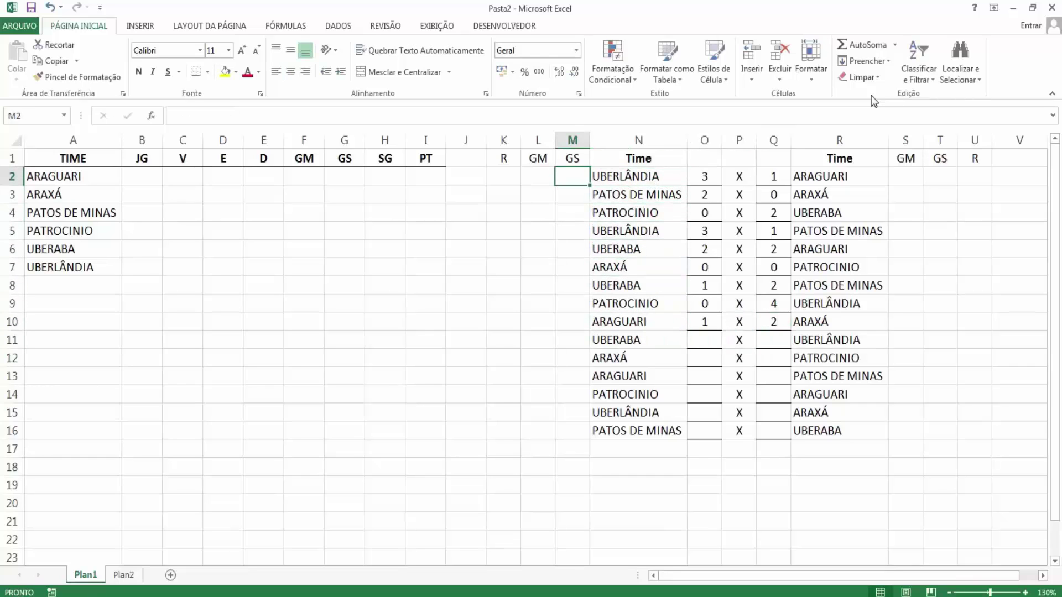
key("Left")
key("Right")
key("Left")
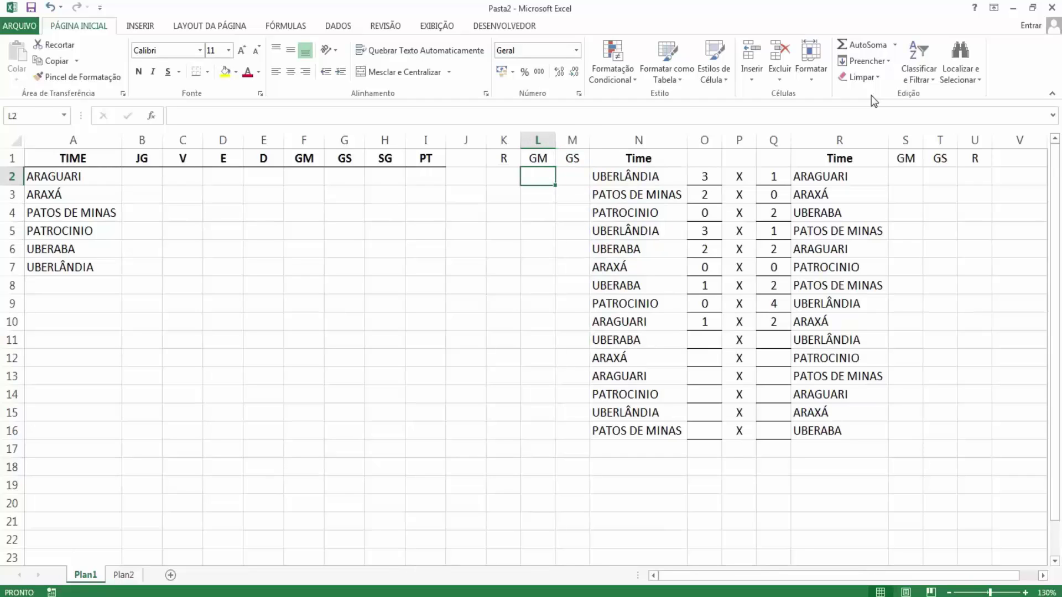
type("=")
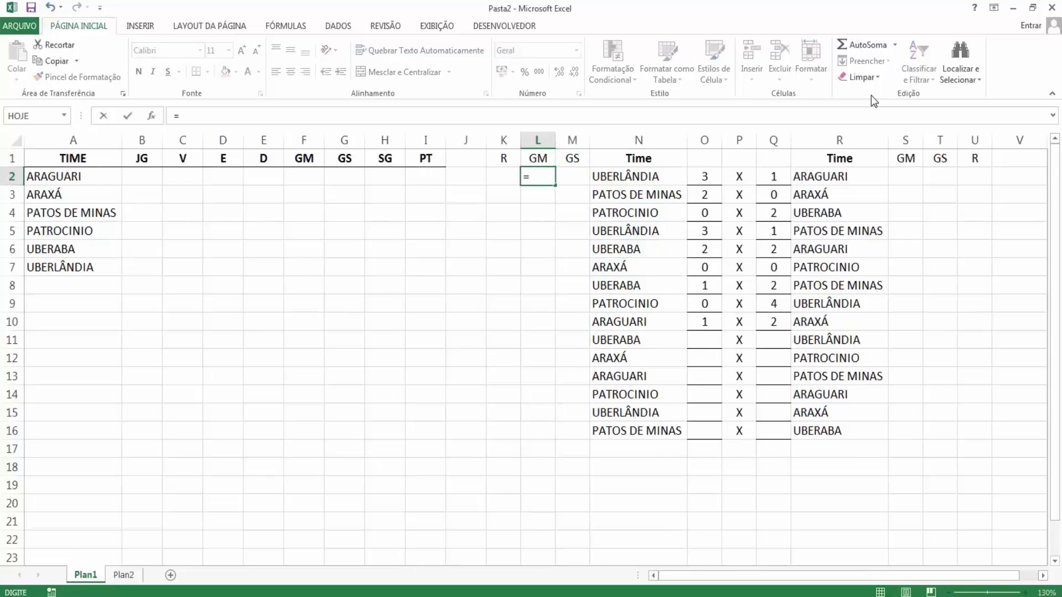
left_click(705, 178)
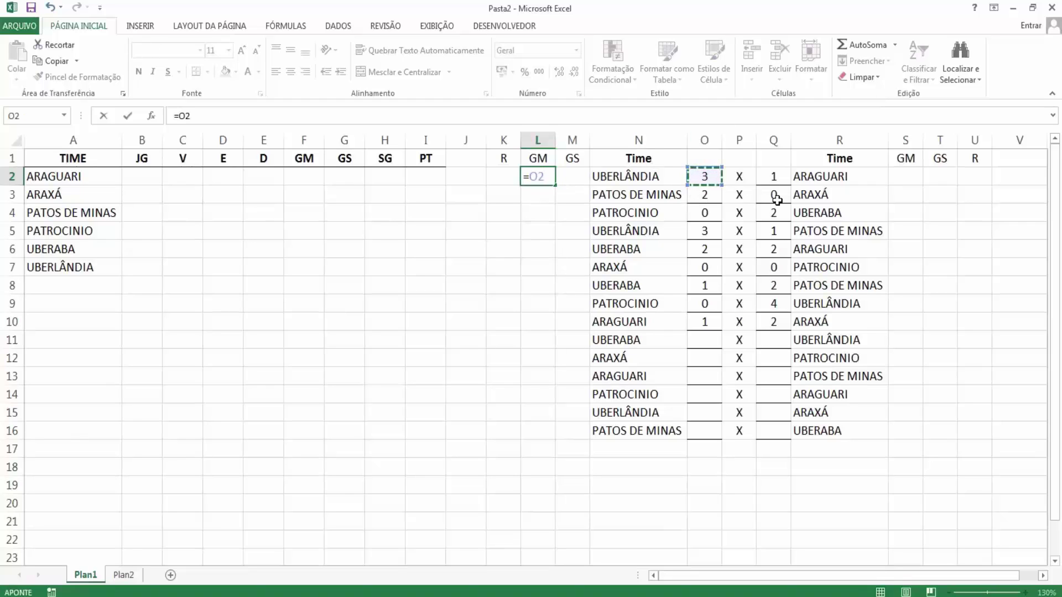
key("Return")
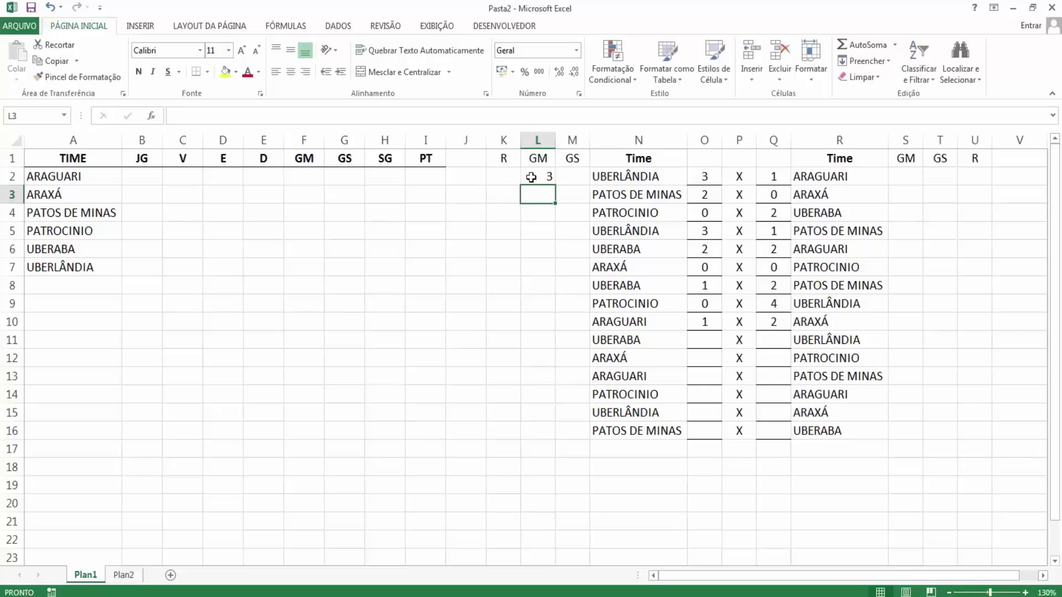
left_click(531, 177)
left_click_drag(554, 188, 564, 435)
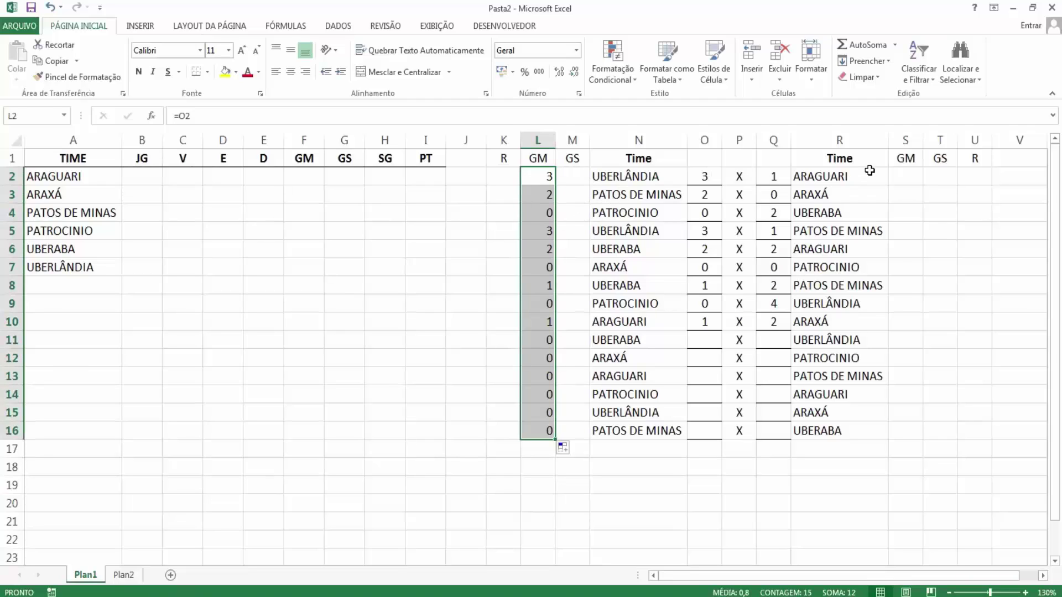
Swap the headers beside the second Time column, setting S1 to GS and T1 to GM.
left_click(915, 177)
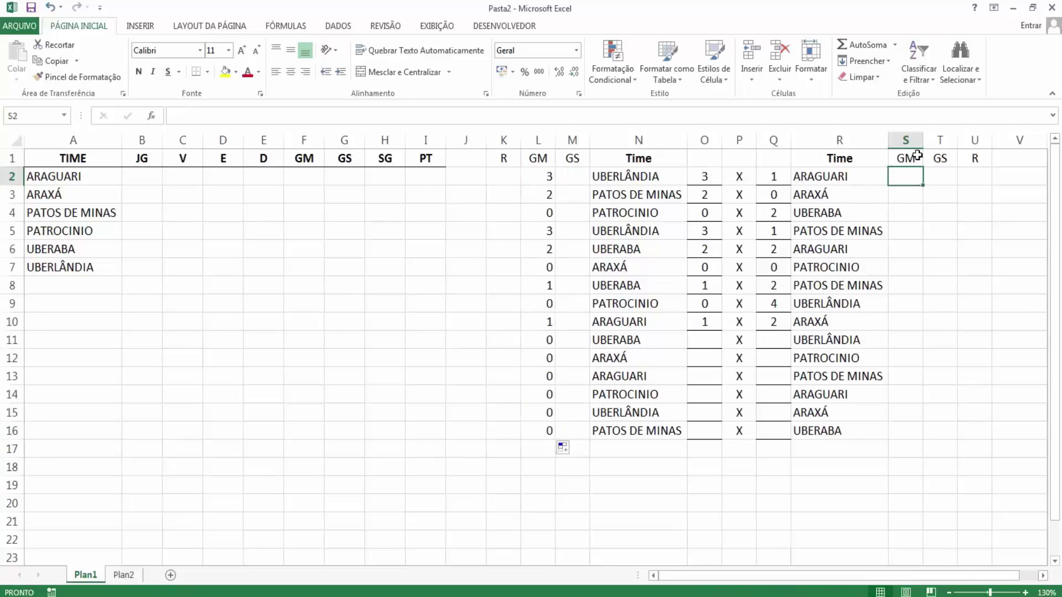
left_click(913, 157)
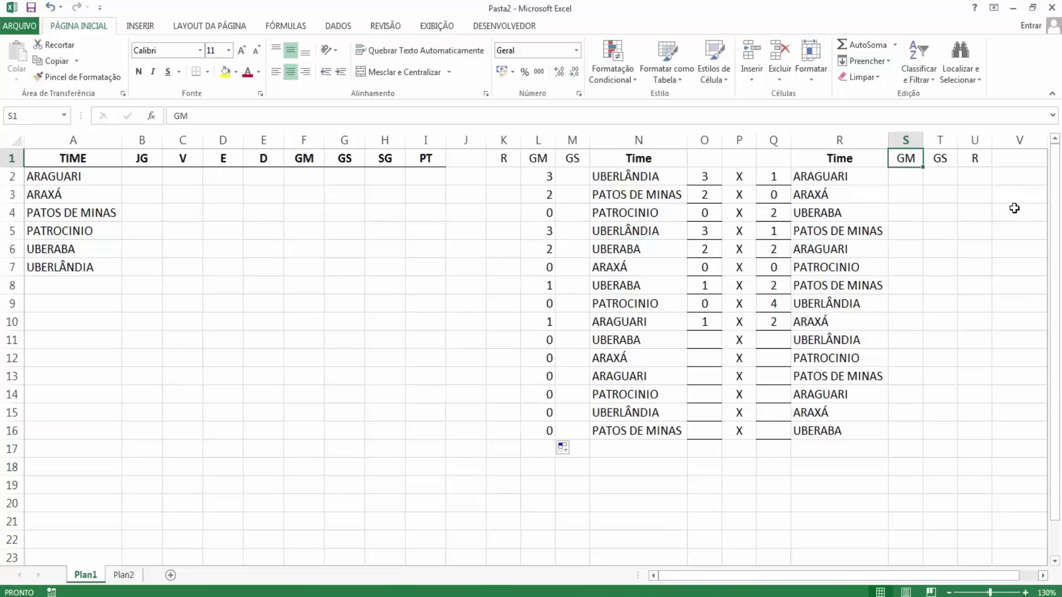
type("gs")
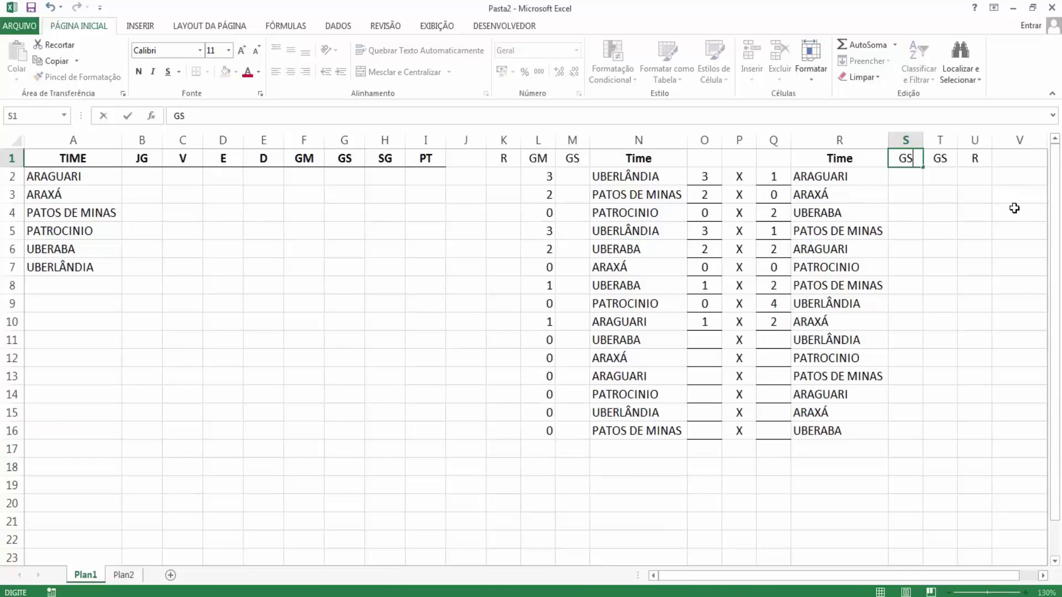
key("Tab")
type("GM")
key("Return")
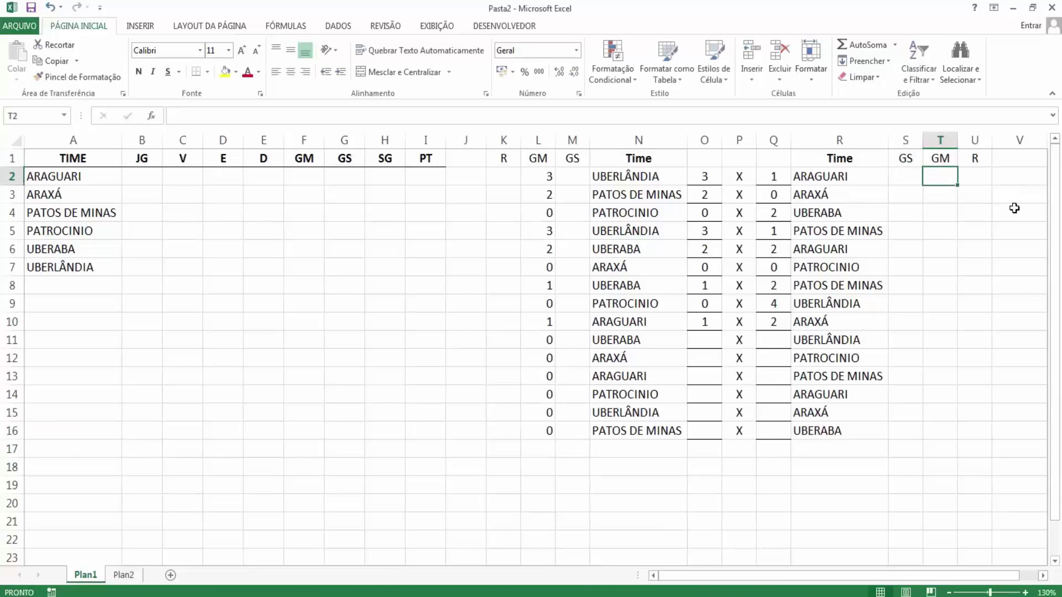
left_click(532, 158)
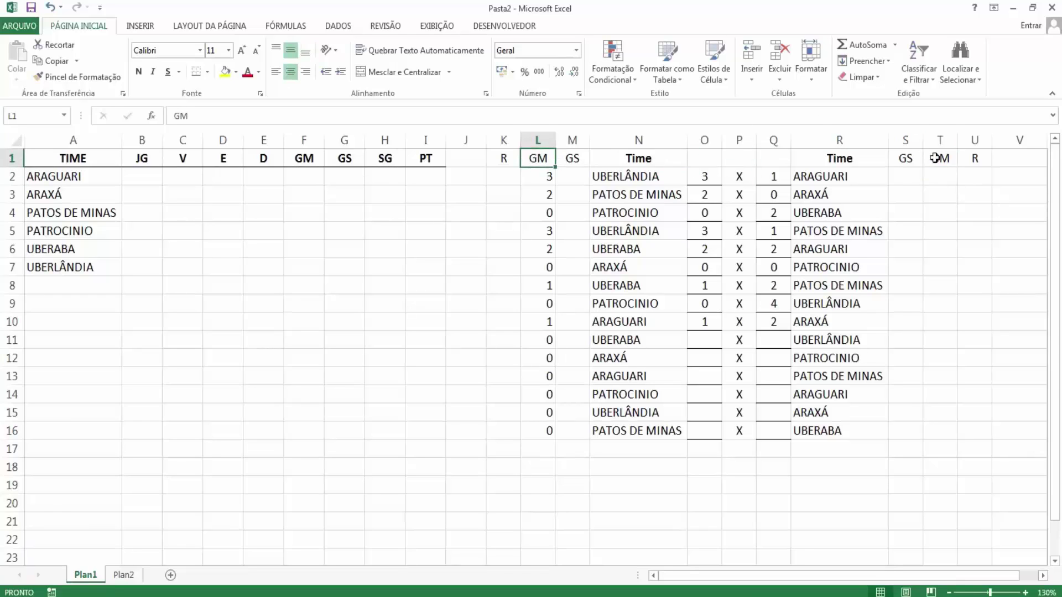
left_click(908, 158)
left_click(568, 157)
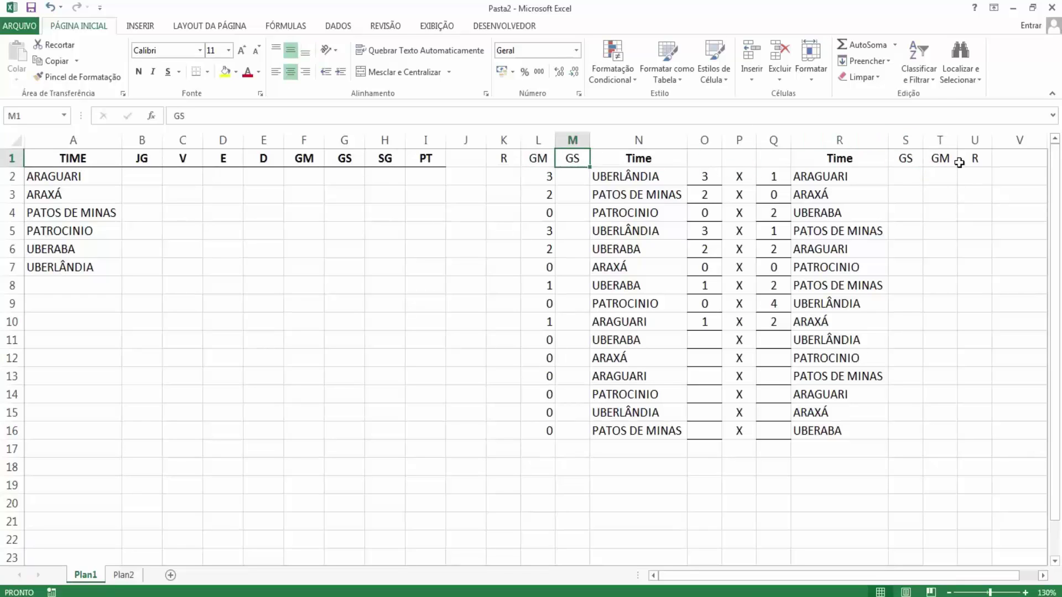
Enter =Q2 in T2 to pull the second team's goals into GM, and fill the formula through T16.
left_click(941, 172)
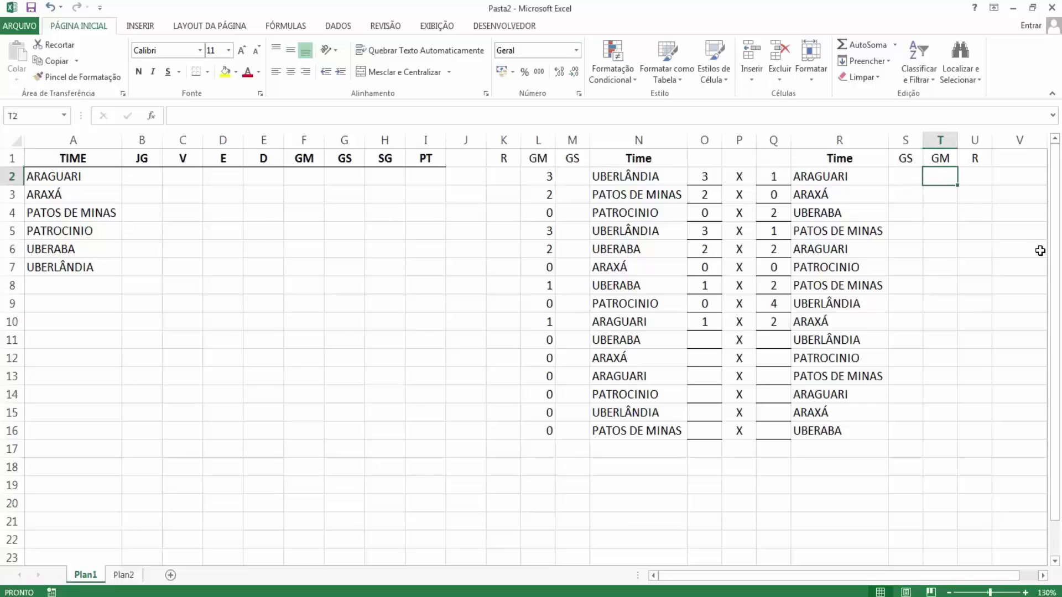
type("=")
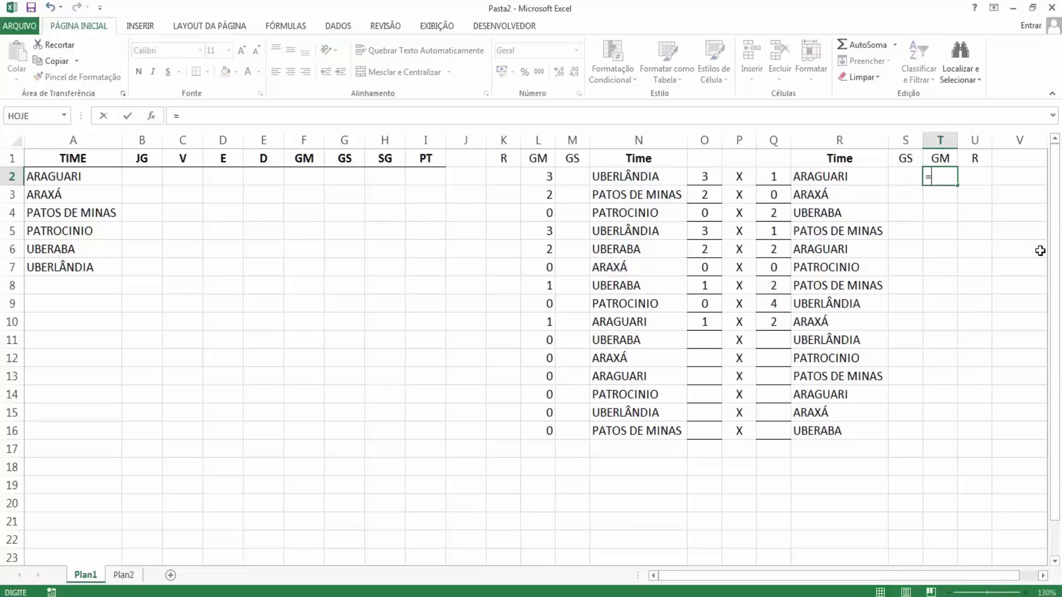
left_click(773, 177)
key("Return")
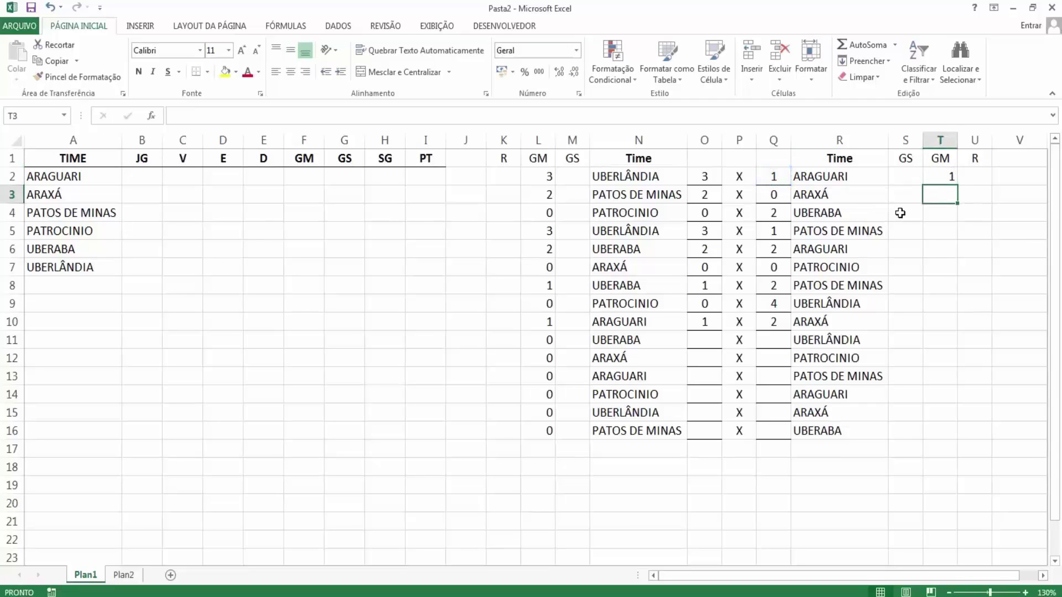
left_click(946, 178)
left_click_drag(957, 184, 955, 437)
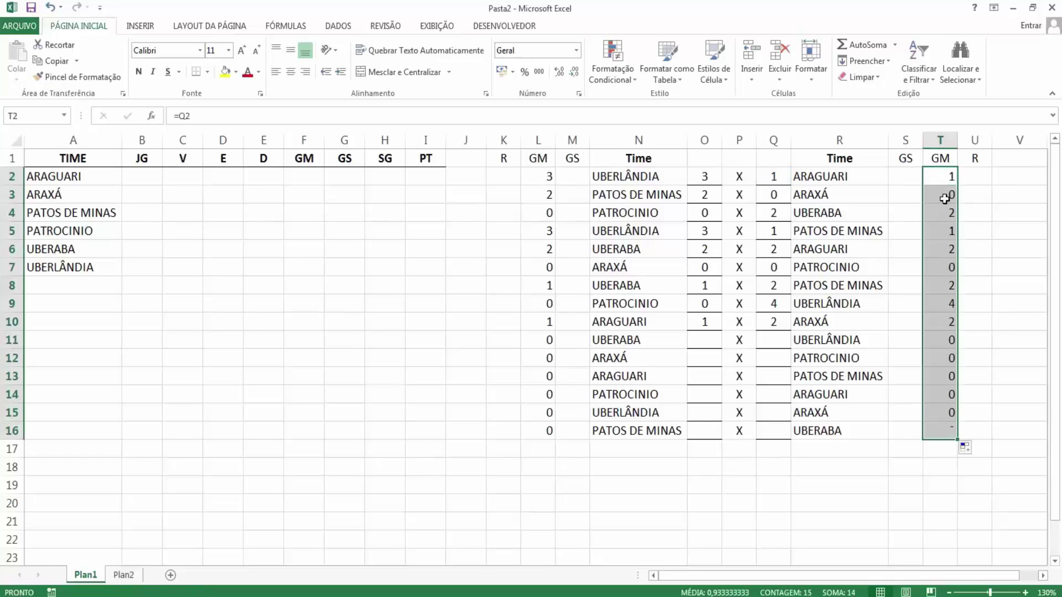
left_click(944, 327)
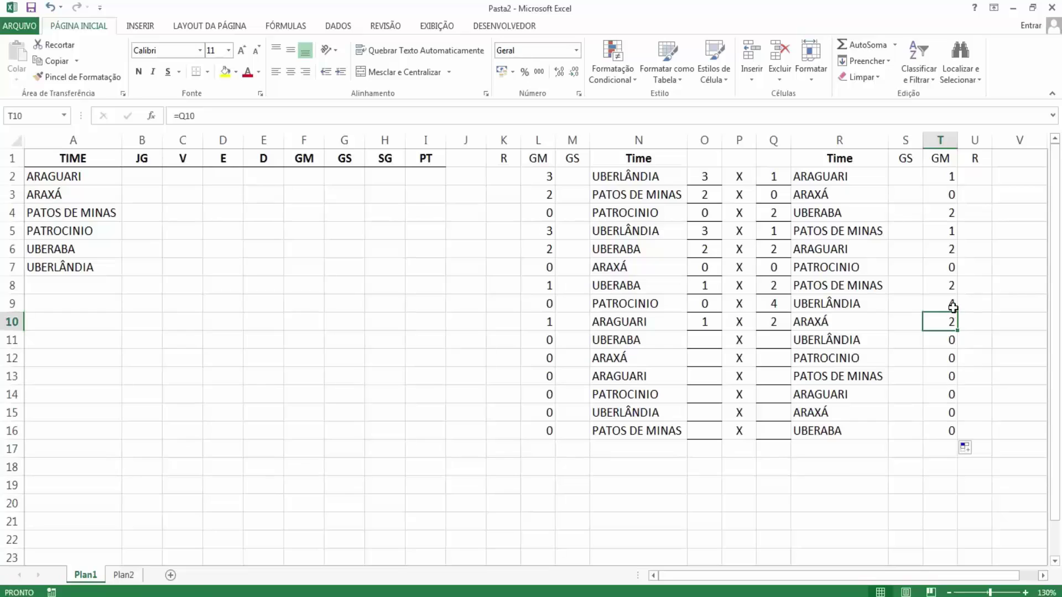
left_click(950, 304)
Enter =O2 in S2 for the second team's goals conceded, and fill the GS formula through S16.
left_click(902, 178)
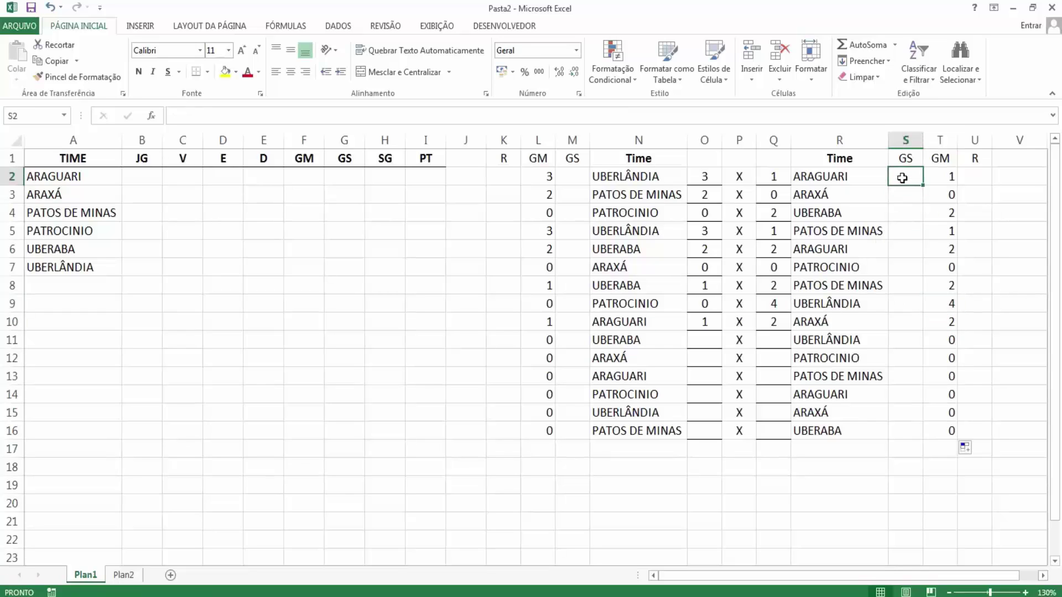
type("=")
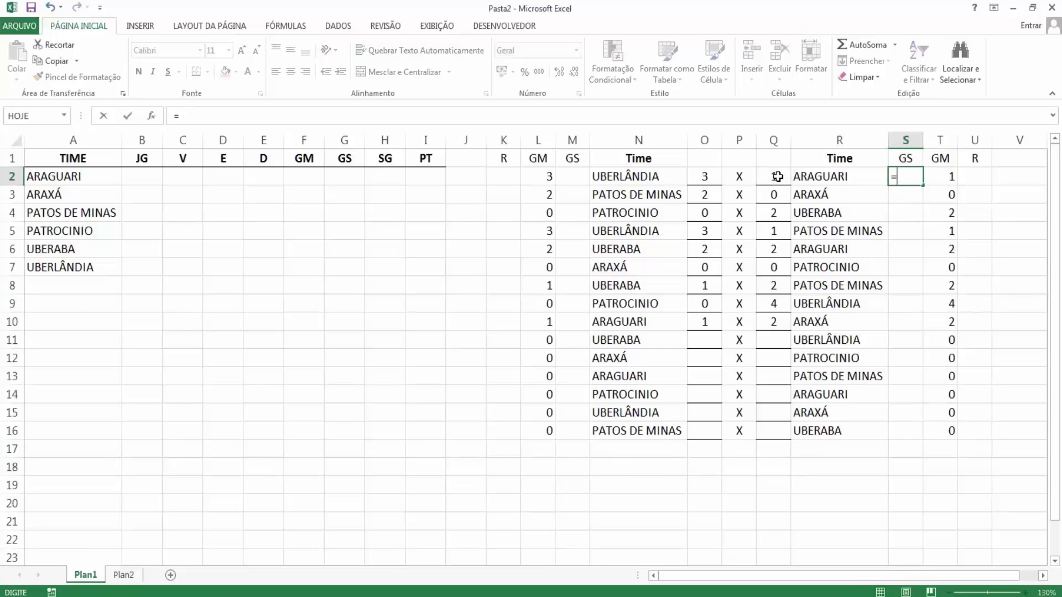
left_click(700, 174)
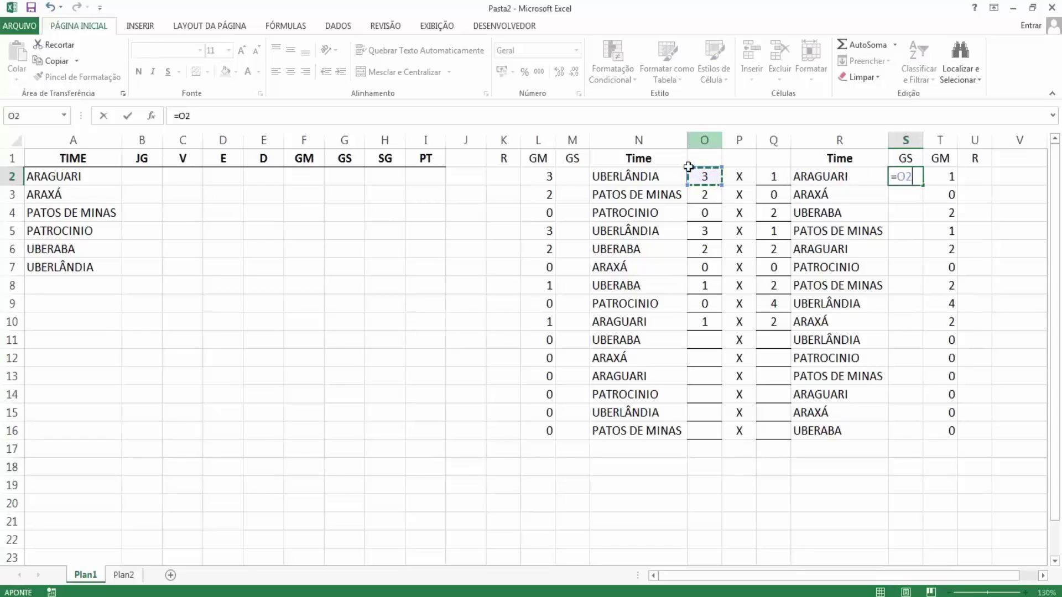
key("Return")
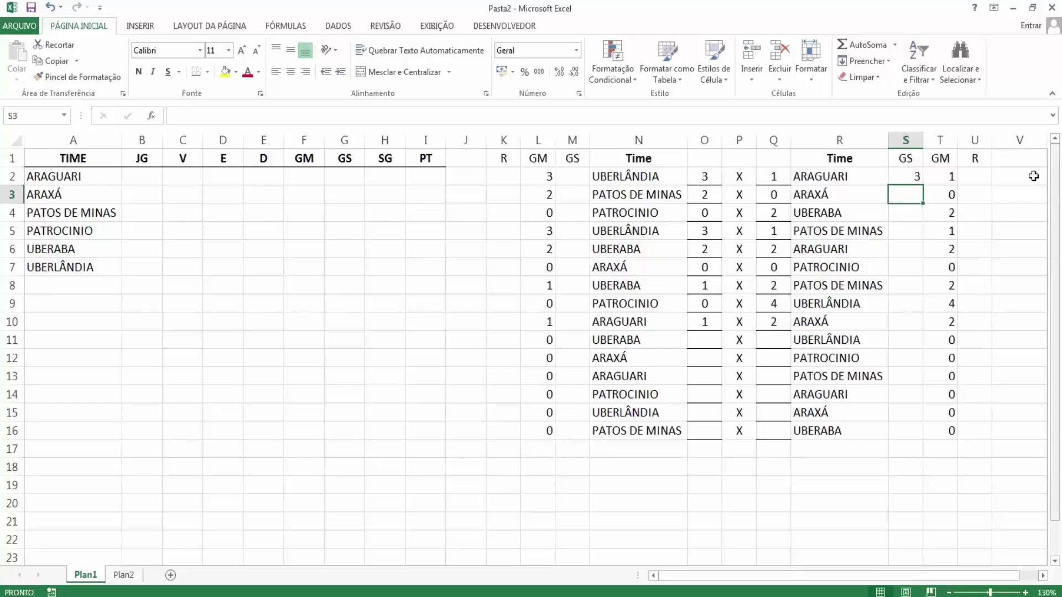
left_click(919, 181)
left_click_drag(922, 187, 915, 435)
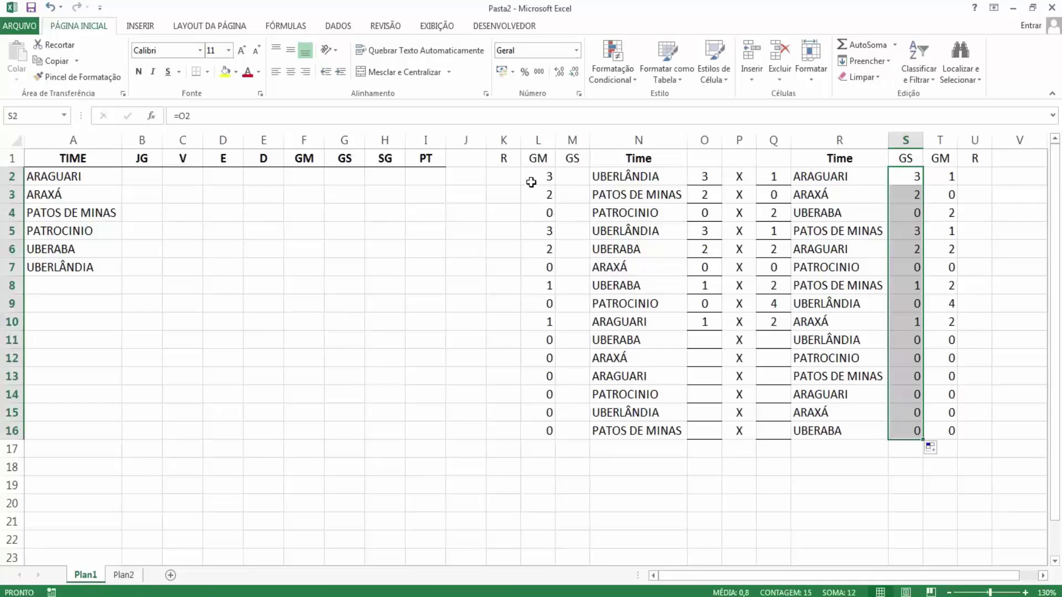
Enter =Q2 in M2 for the first team's goals conceded, and fill the GS formula through M16.
left_click(564, 176)
type("=")
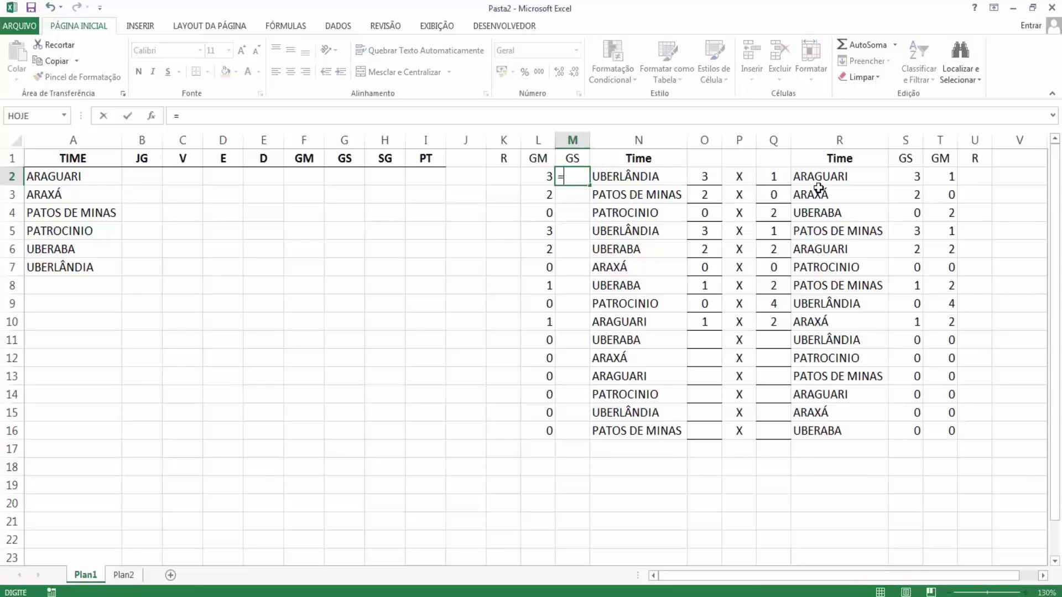
left_click(774, 175)
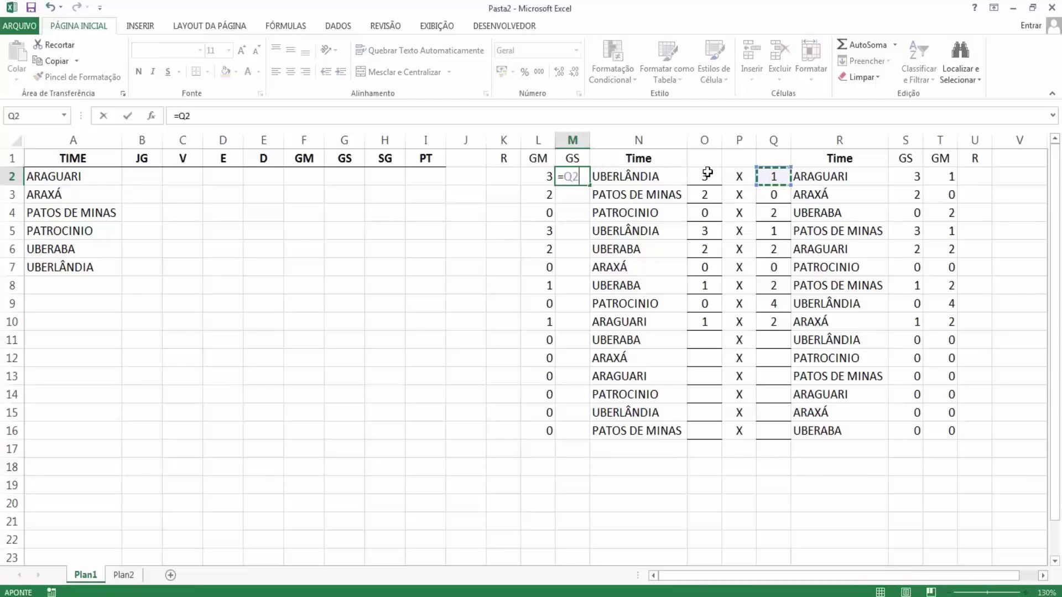
key("Return")
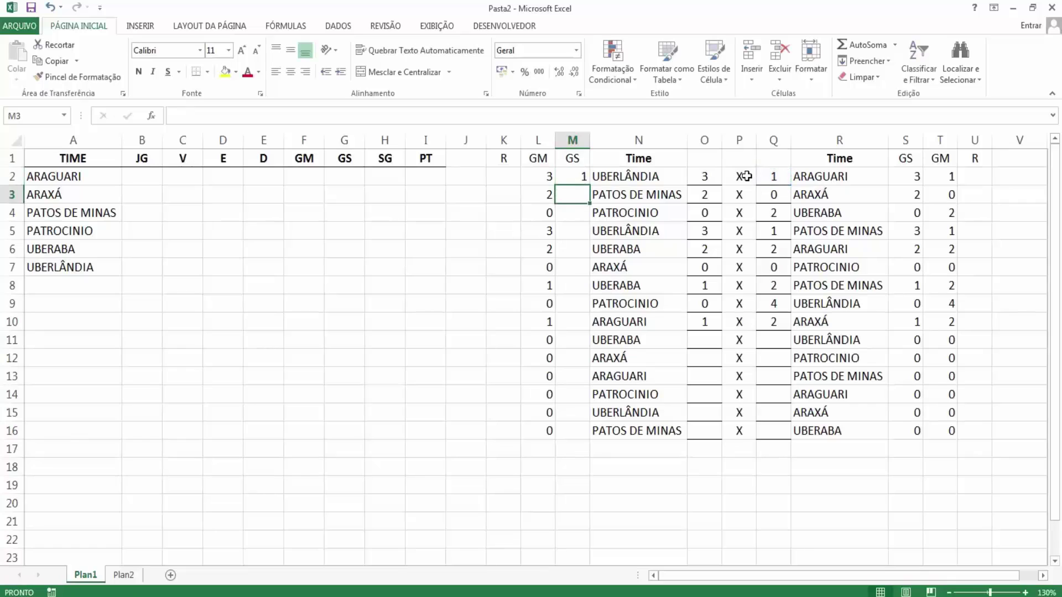
left_click(582, 177)
left_click_drag(590, 186, 606, 446)
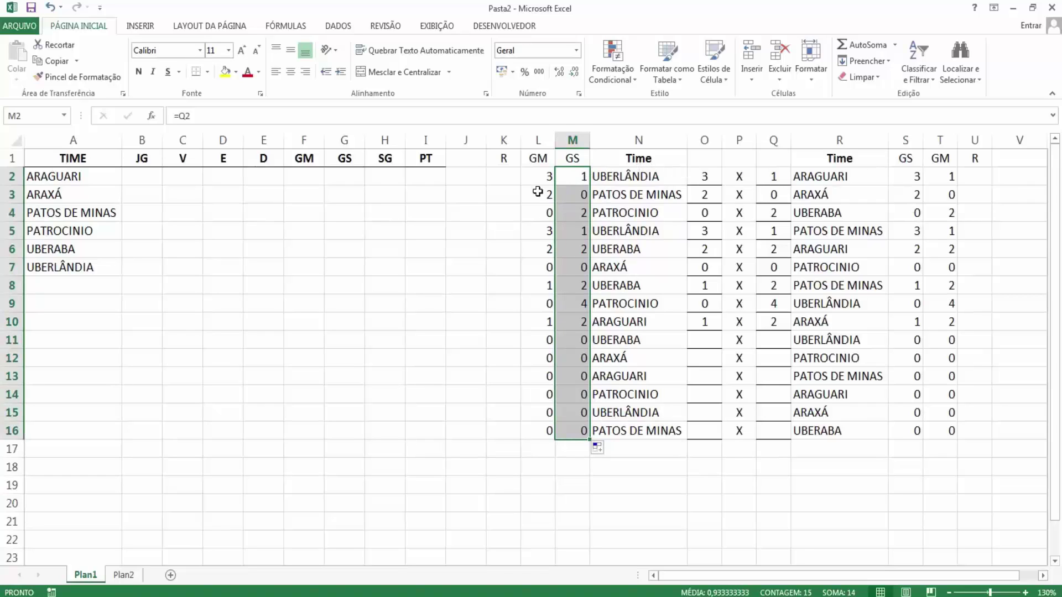
Enter the first team's result formula =SE(O2>Q2;"V";SE(O2=Q2;"E";"D")) in K2.
left_click(501, 174)
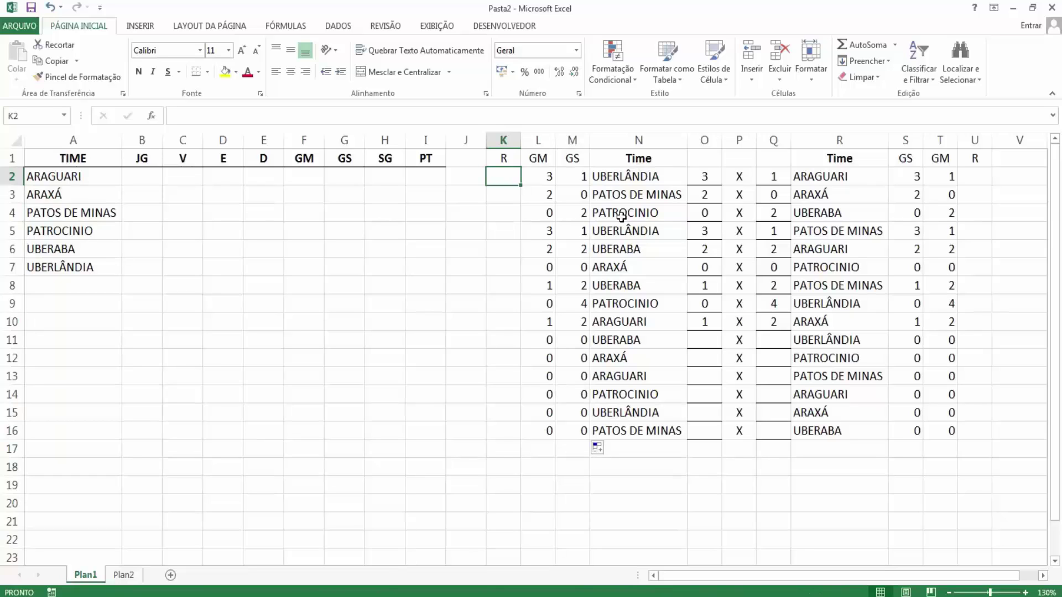
type("=SE")
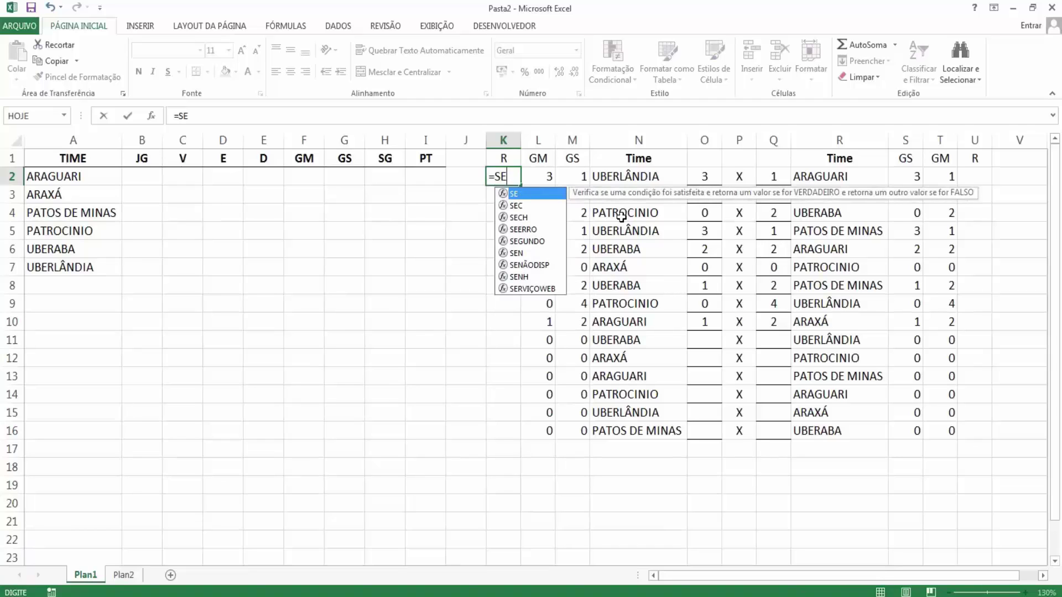
type("(")
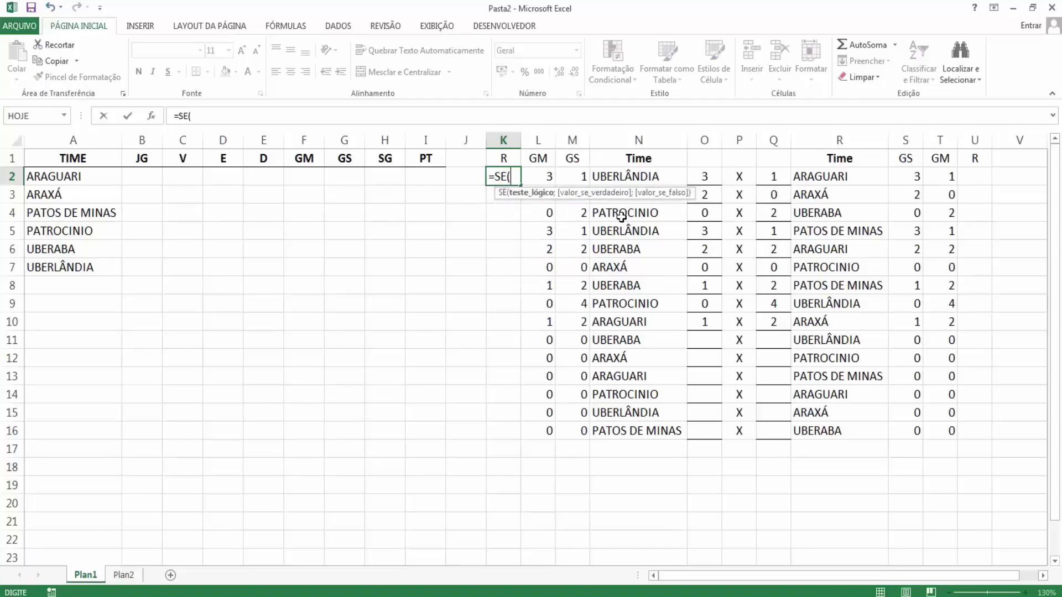
left_click(695, 177)
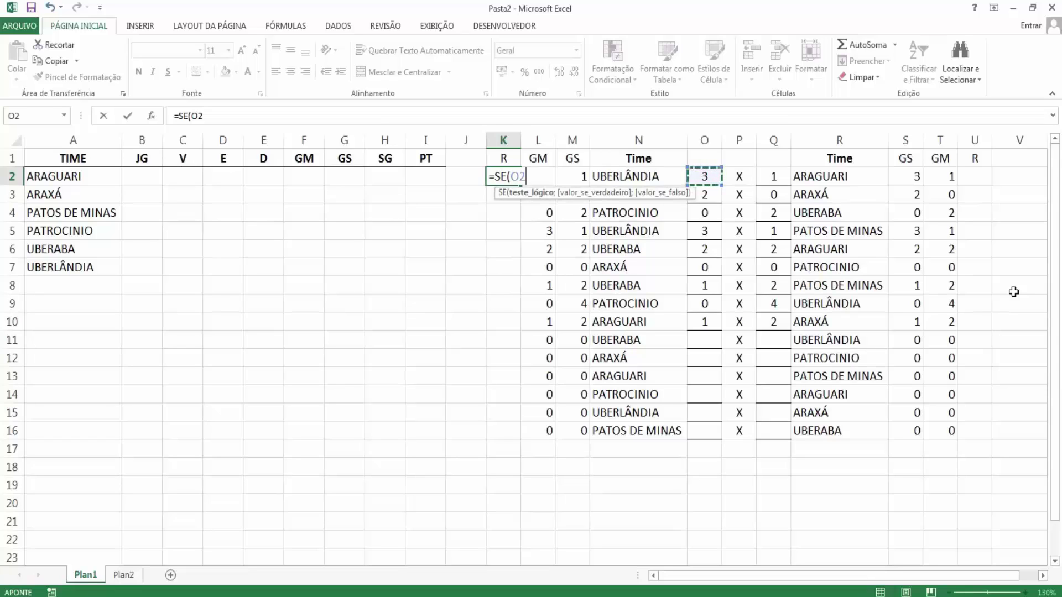
type(">")
left_click(778, 178)
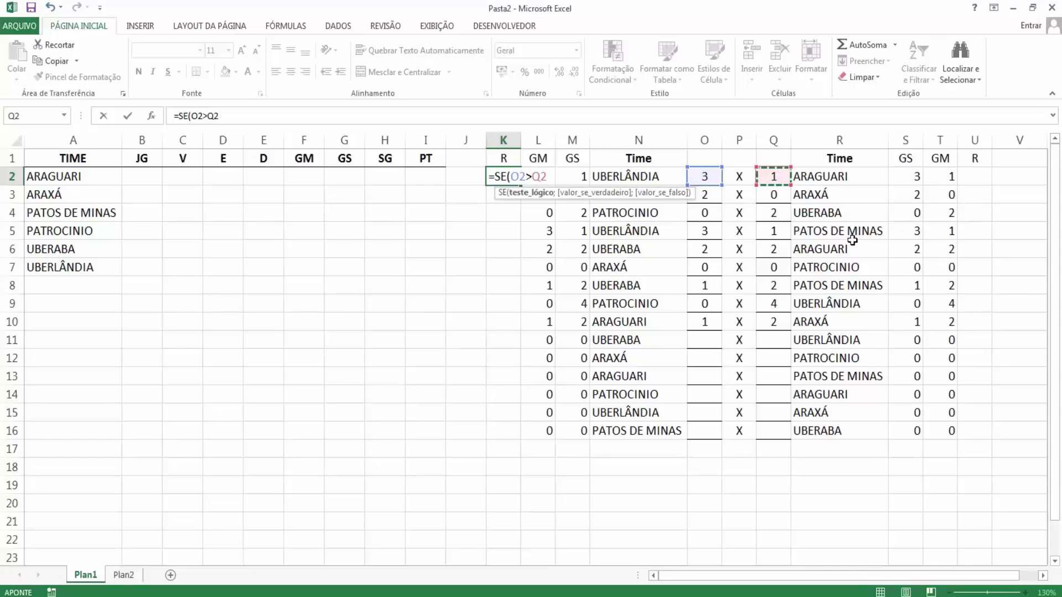
type(";\"V")
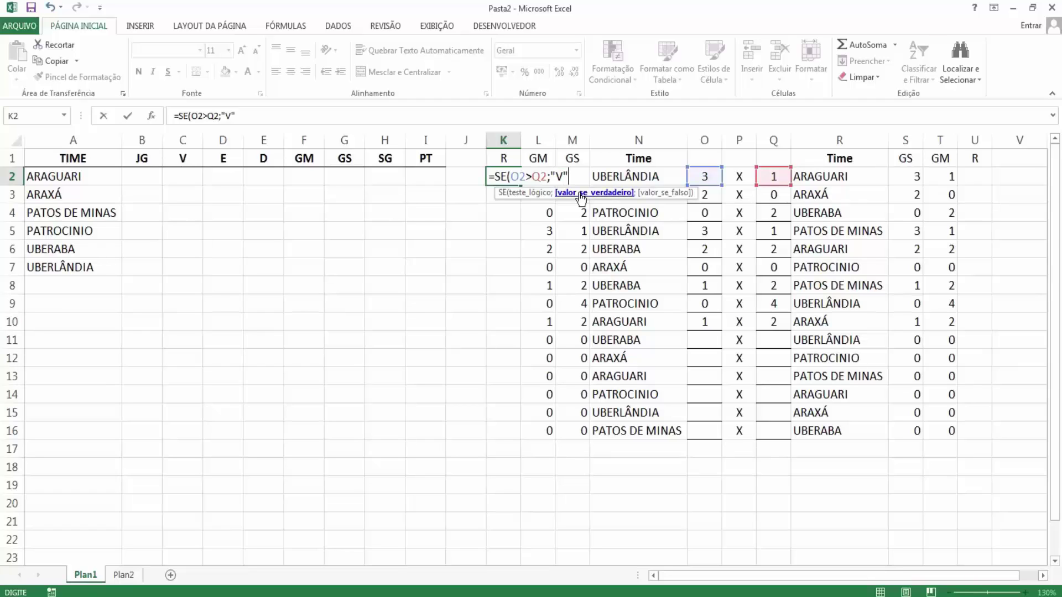
type(";")
type("SE")
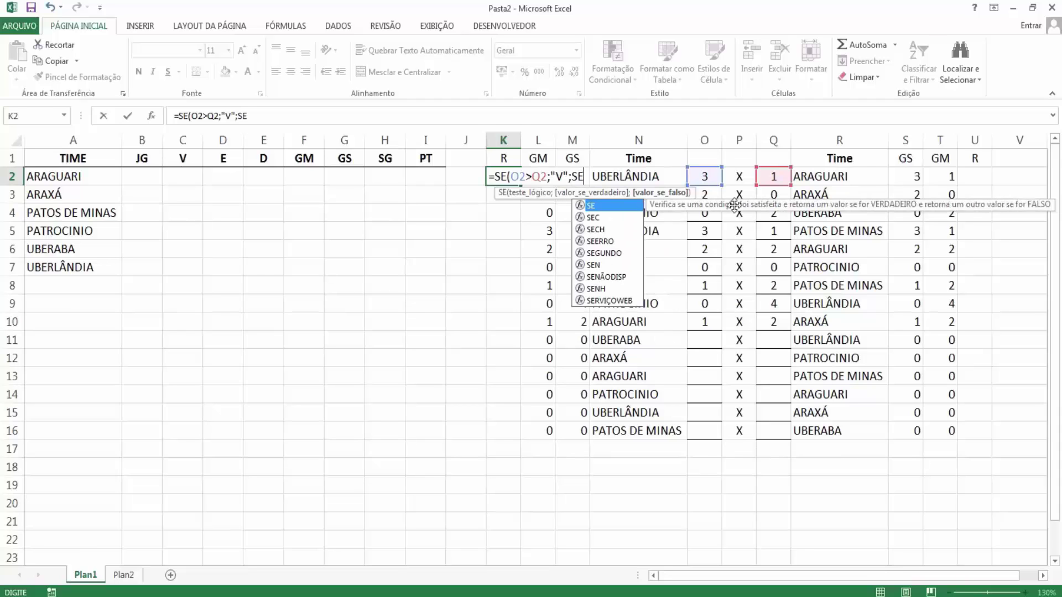
type("(")
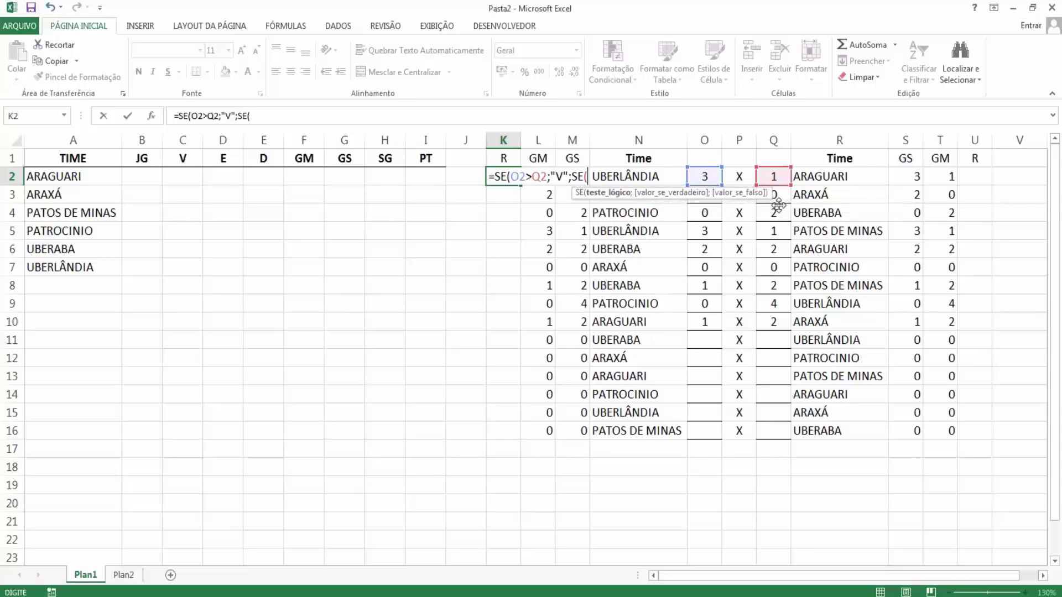
left_click(712, 174)
type("=")
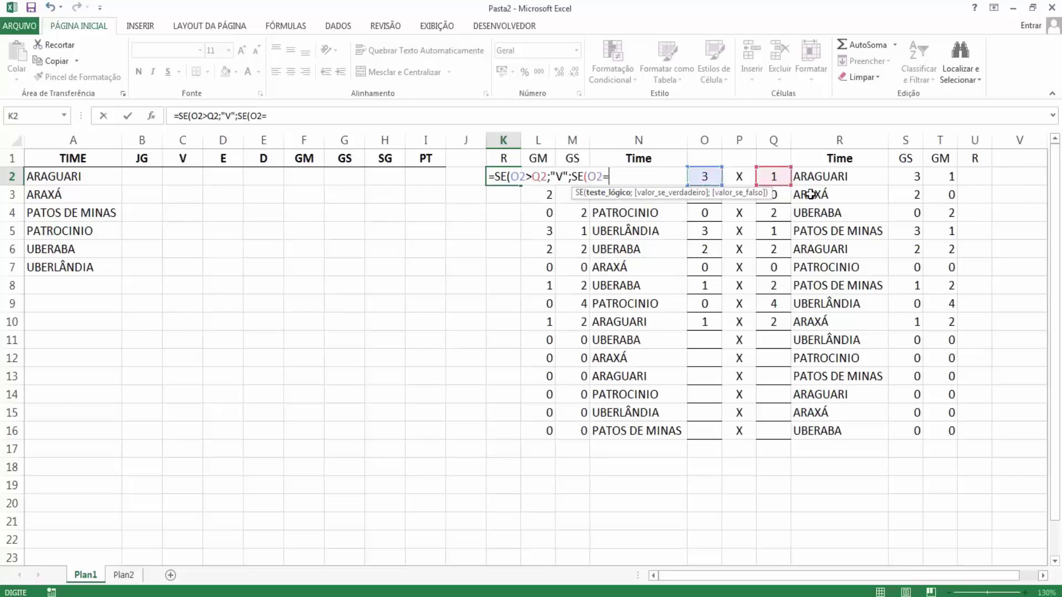
left_click(778, 177)
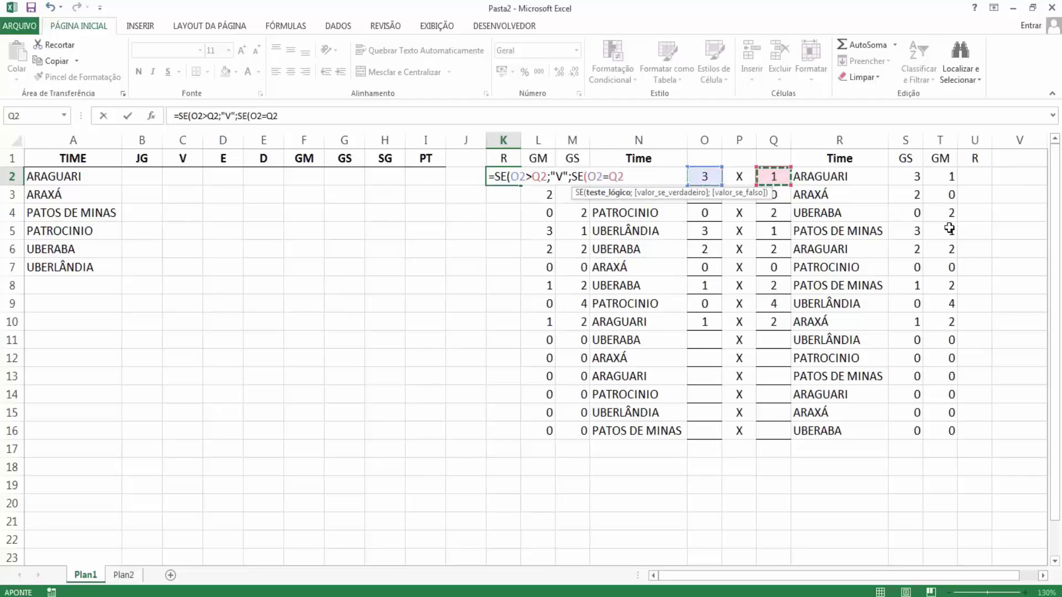
type(";\"E")
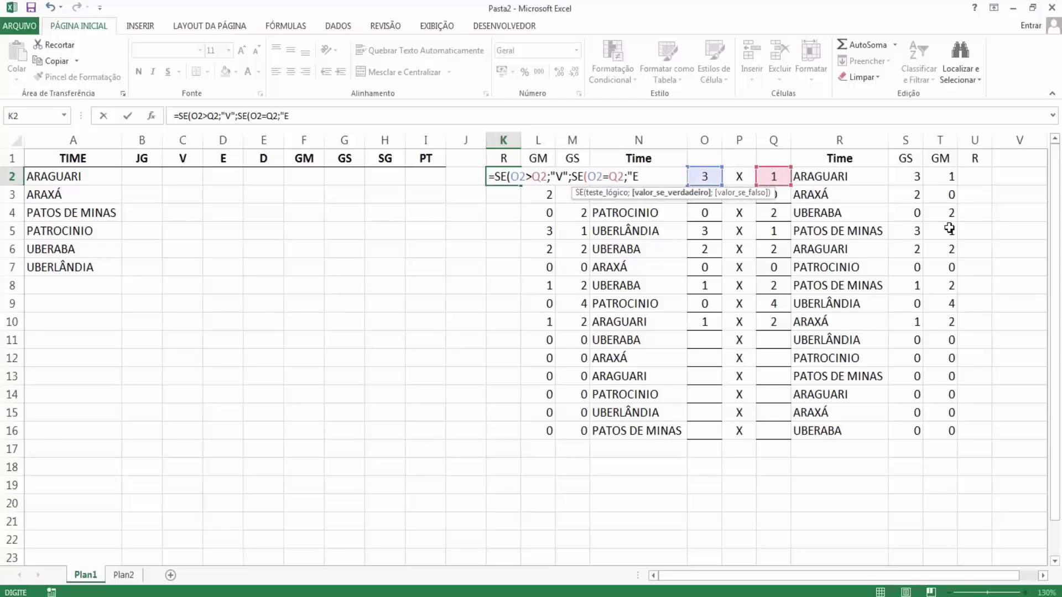
type("\";")
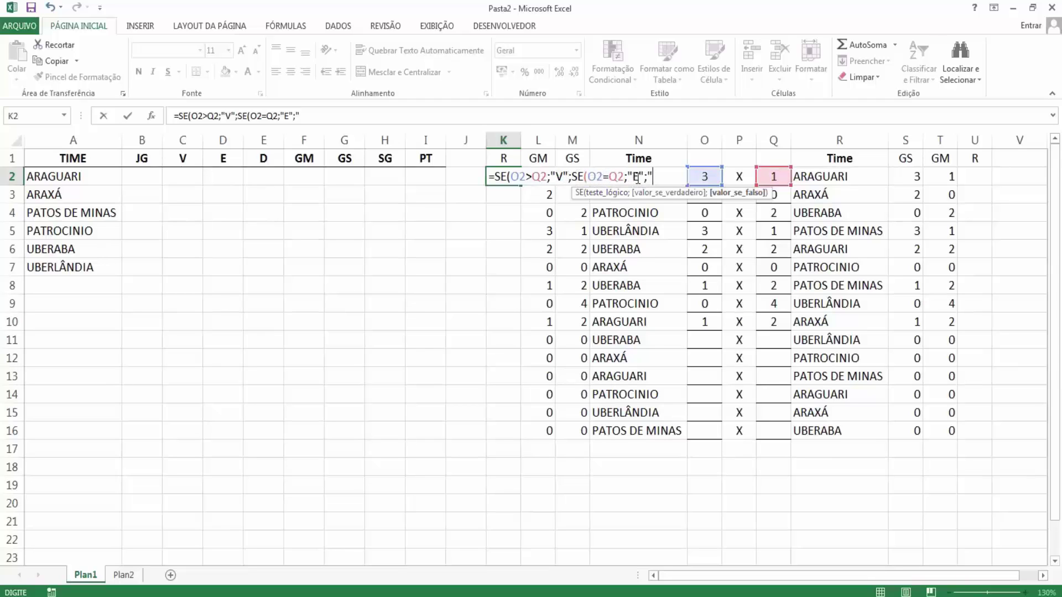
type("D\"")
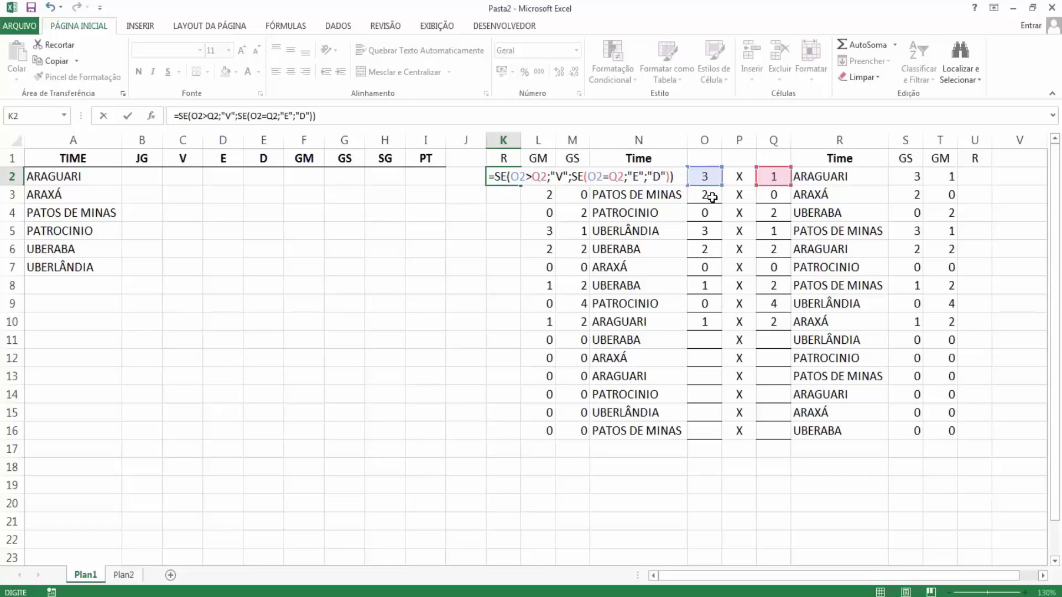
key("Return")
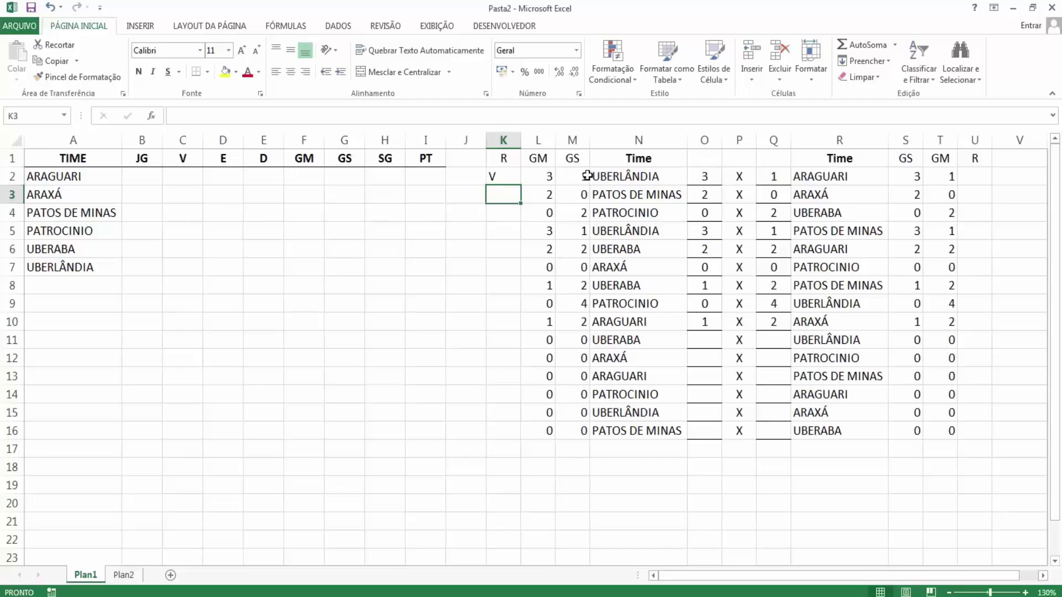
Test the result formula with a draw by setting the Q2 score to 3, and restore it to 1.
left_click(780, 173)
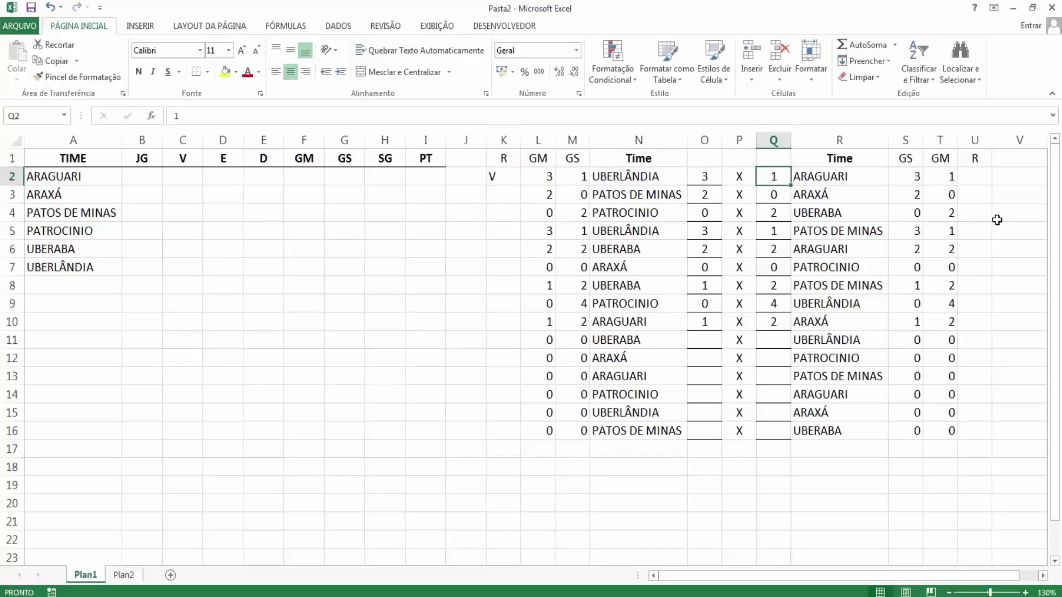
type("3")
key("Return")
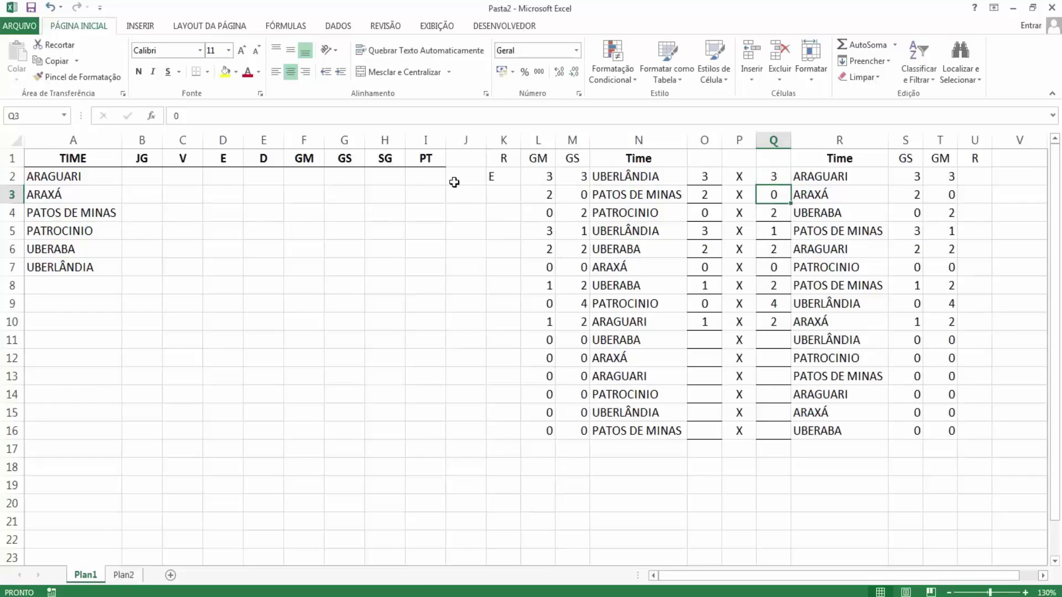
left_click(775, 174)
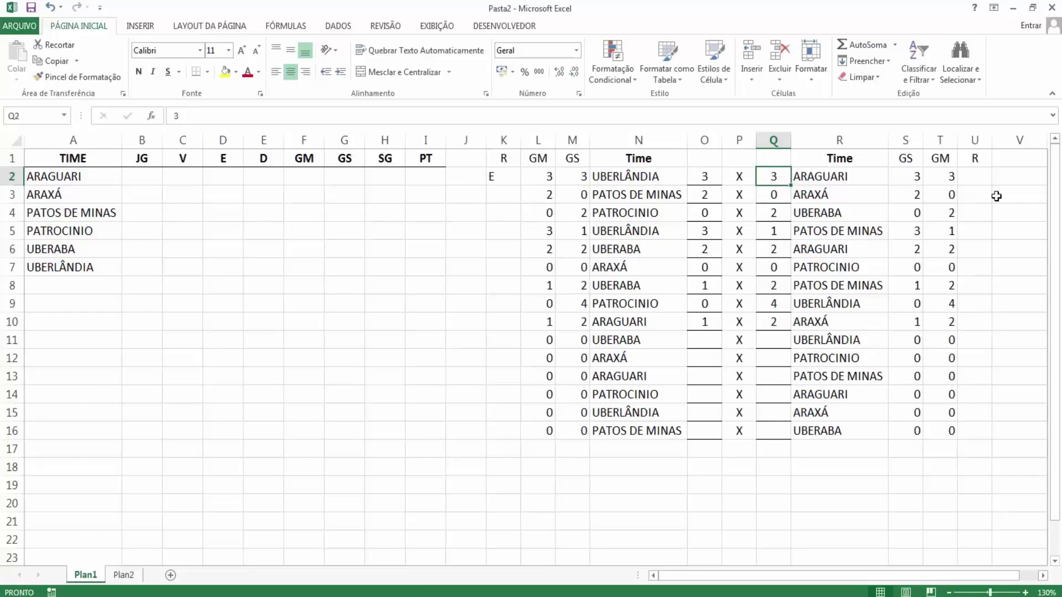
type("1")
key("Return")
Test the result formula with a first-team defeat by setting the O2 score to 0, and restore it to 3.
key("Up")
key("Left")
key("Left")
type("0")
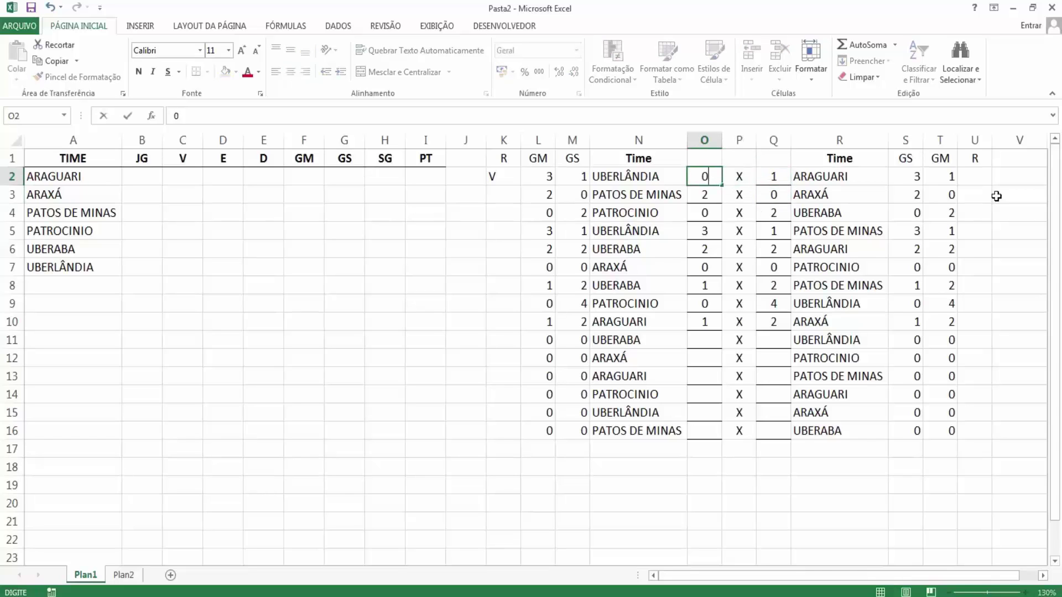
key("Return")
left_click(705, 176)
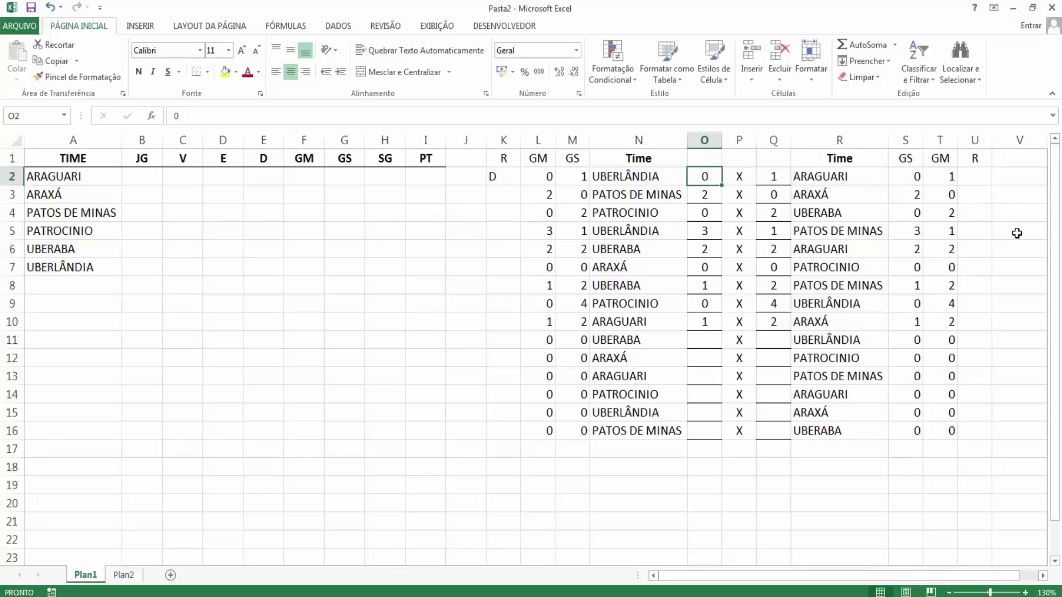
type("3")
key("Return")
Fill the result formula from K2 down the first R column through K16.
key("Left")
key("Left")
key("Left")
key("Up")
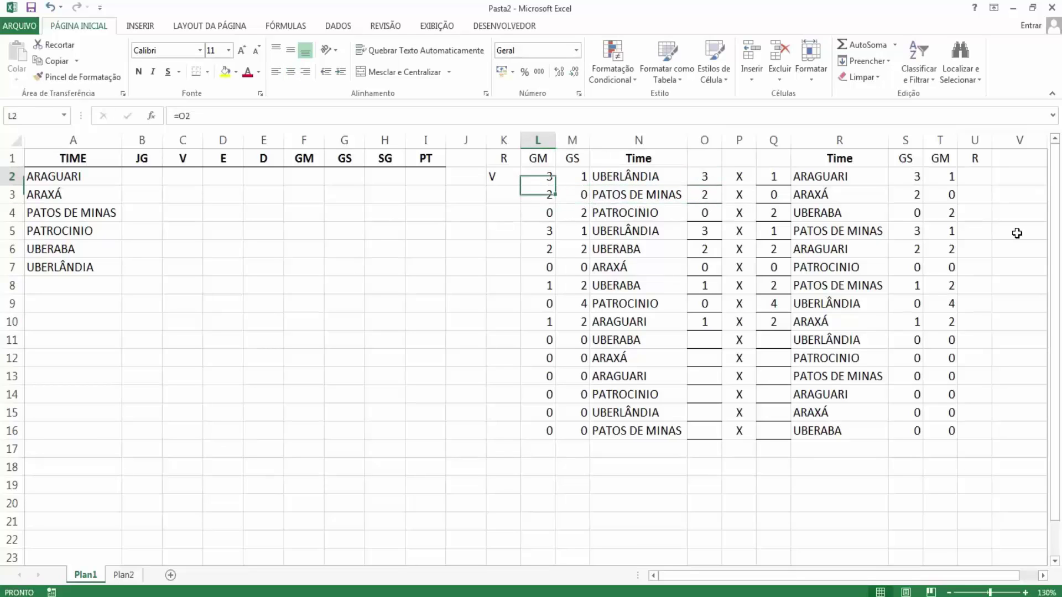
key("Left")
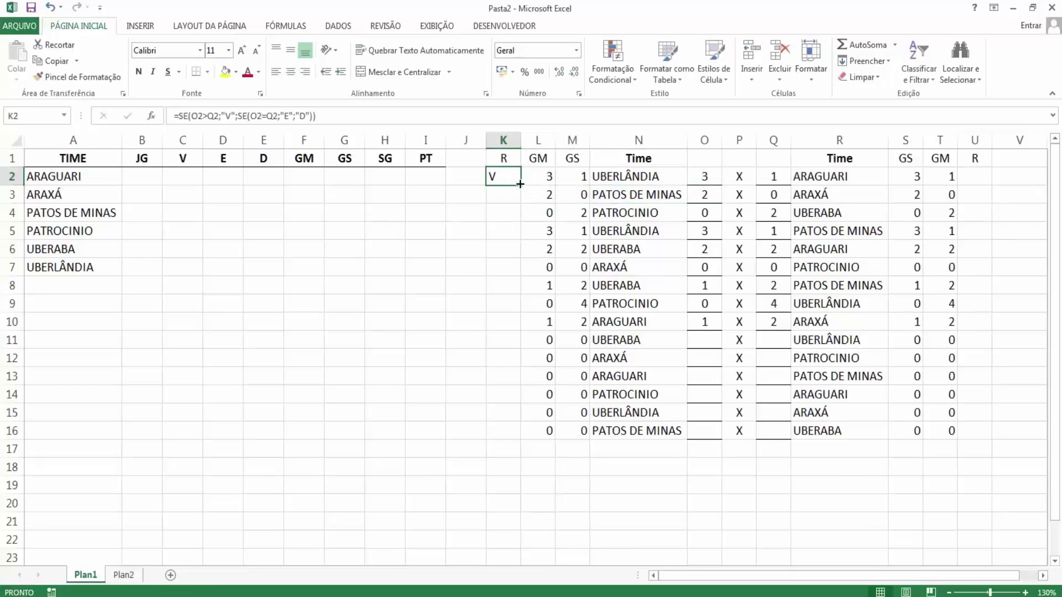
left_click_drag(520, 184, 524, 435)
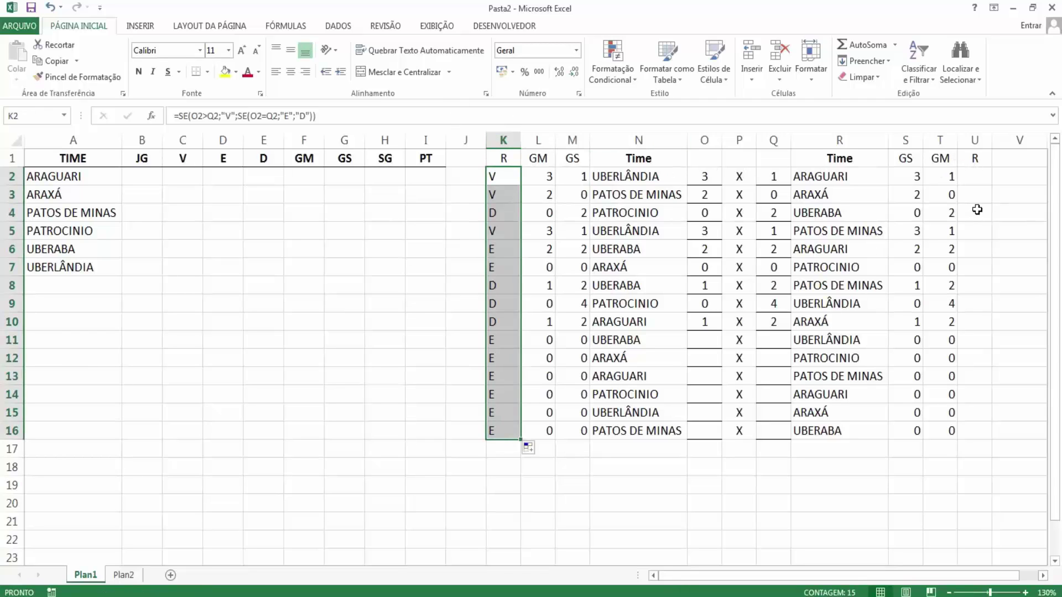
Copy the text of K2's result formula into U2 for the second team, keeping its O2 and Q2 references.
left_click(498, 179)
left_click_drag(325, 113, 175, 114)
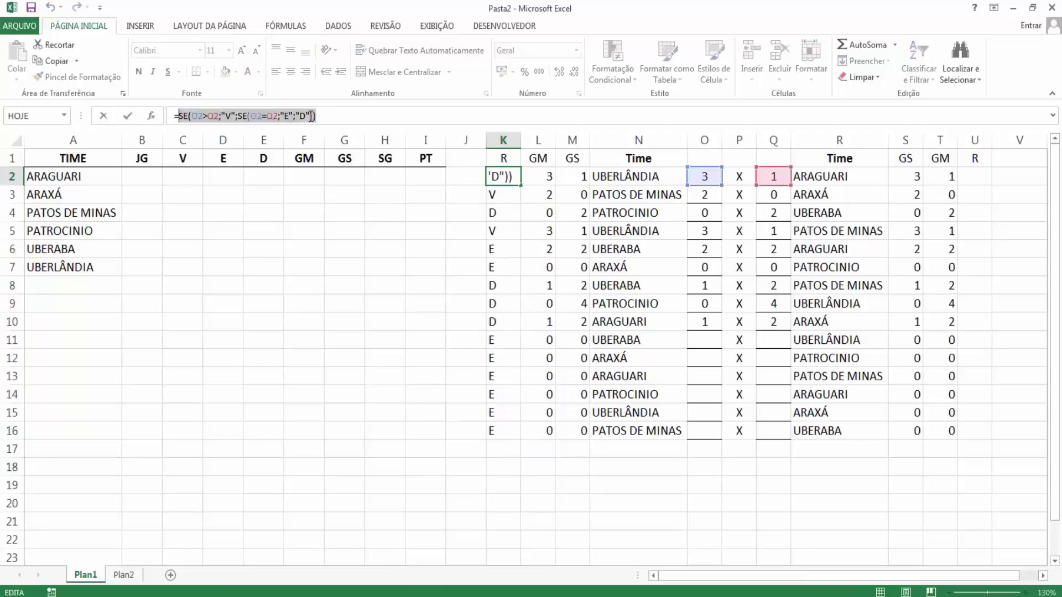
key("ctrl+c")
key("Escape")
left_click(972, 182)
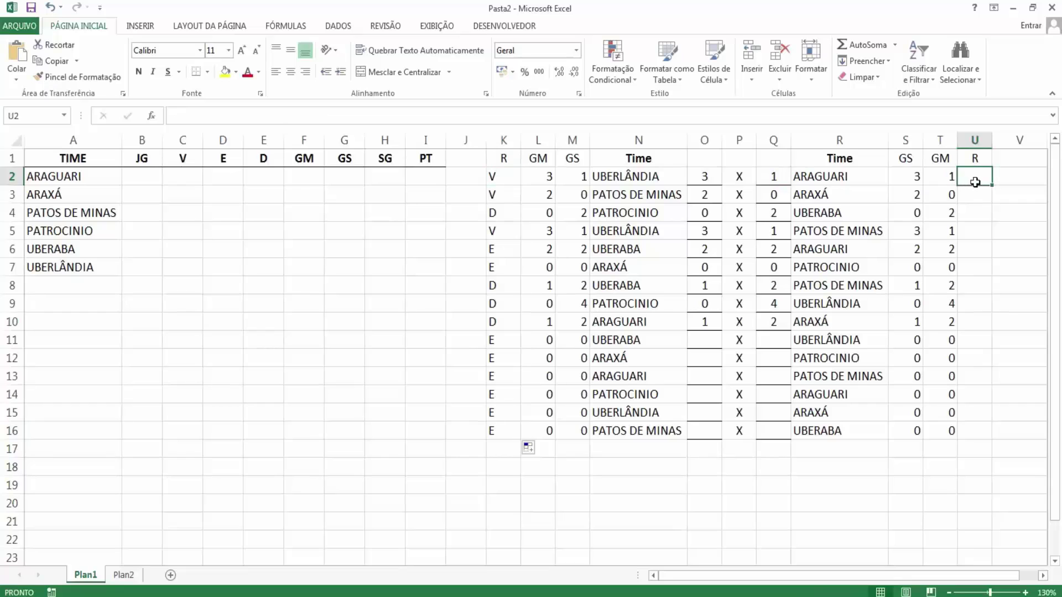
double_click(975, 182)
type("=")
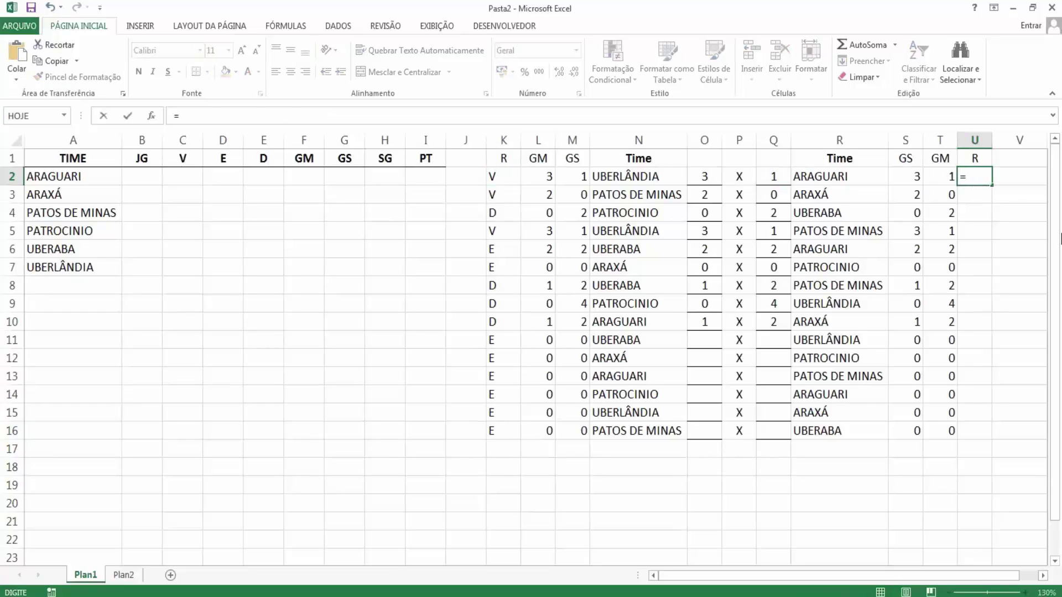
key("ctrl+v")
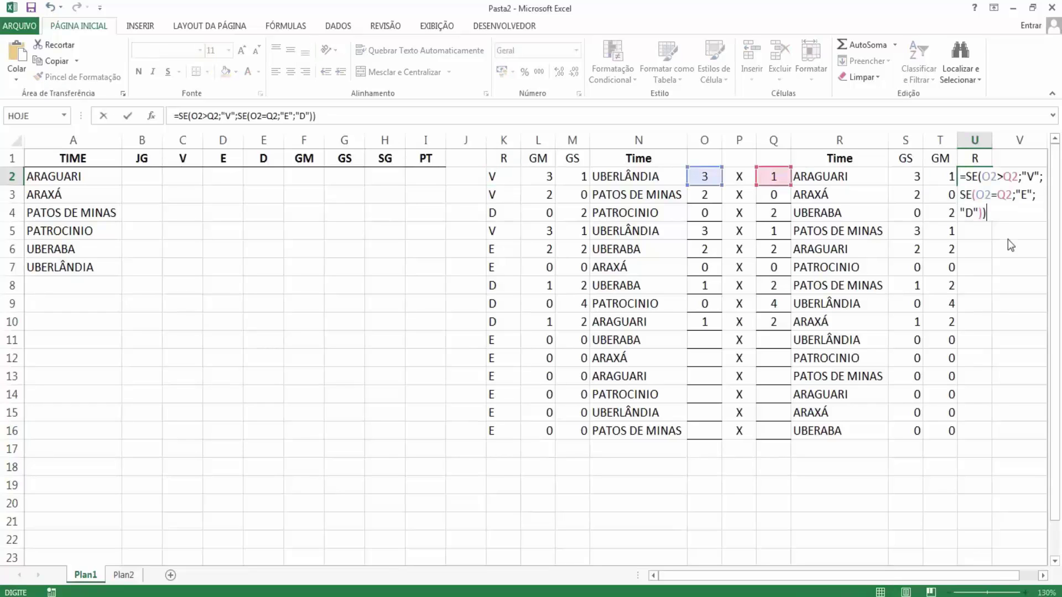
Change the first comparison in U2 to O2<Q2, and fill the formula through U16.
left_click(205, 115)
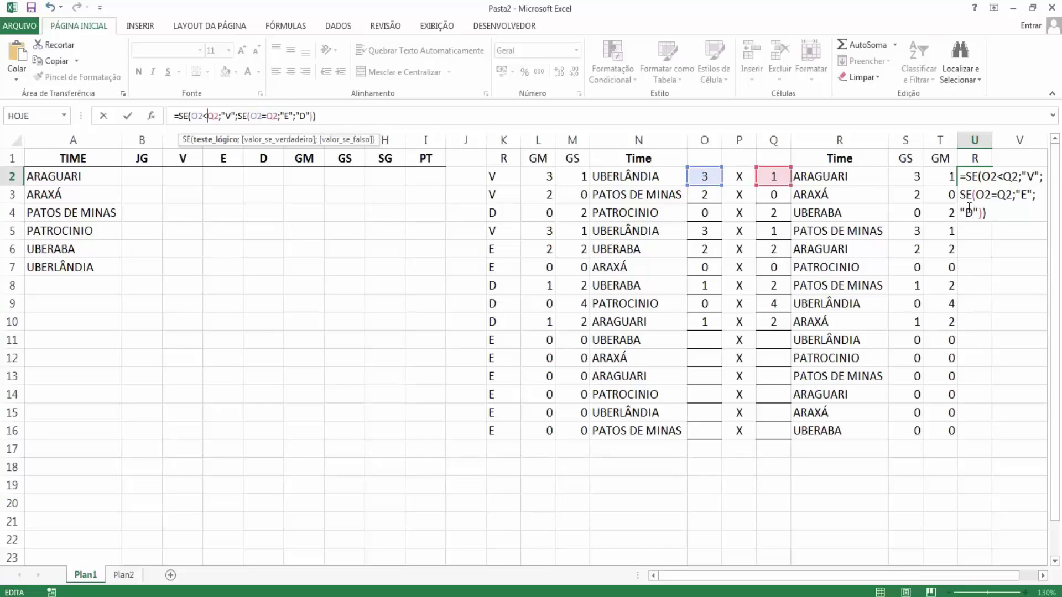
key("Return")
left_click(969, 172)
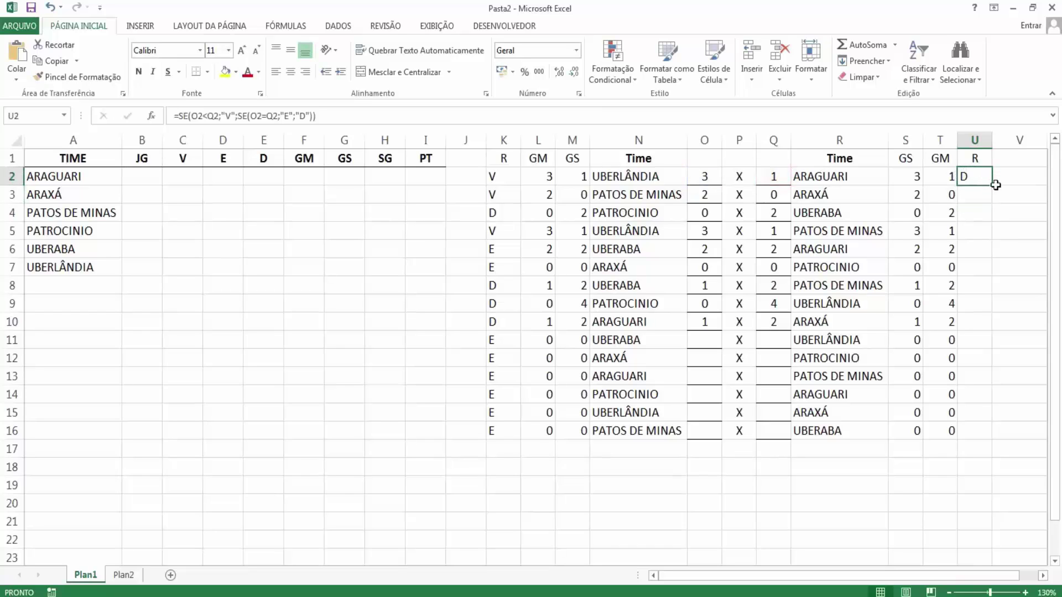
left_click_drag(994, 187, 991, 435)
Compare the result formulas in both R columns, and check the outcomes against the scores in rows 2, 3, 6 and 7.
left_click(504, 174)
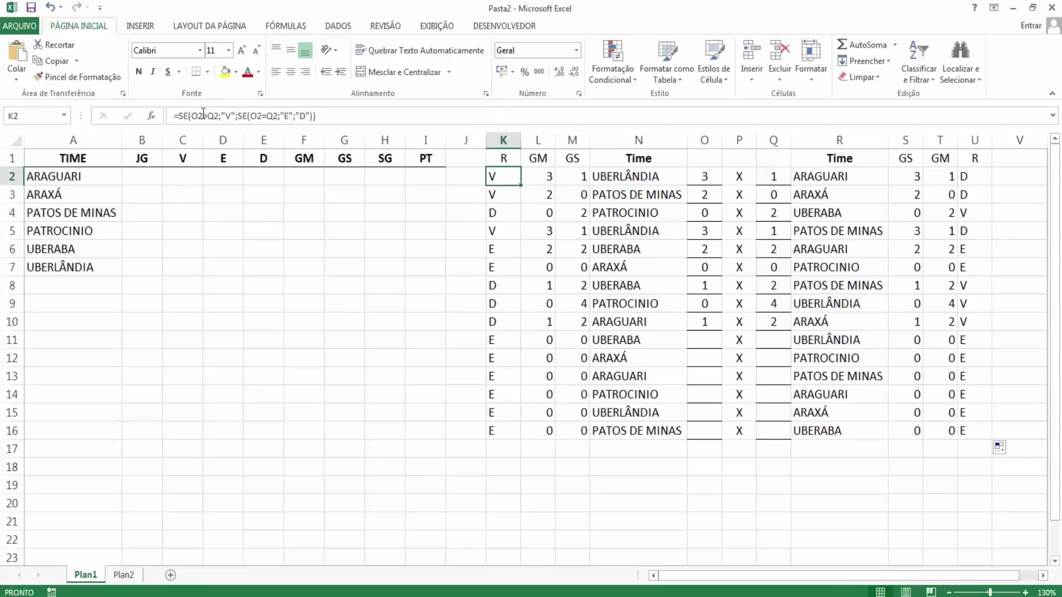
left_click(203, 113)
key("Escape")
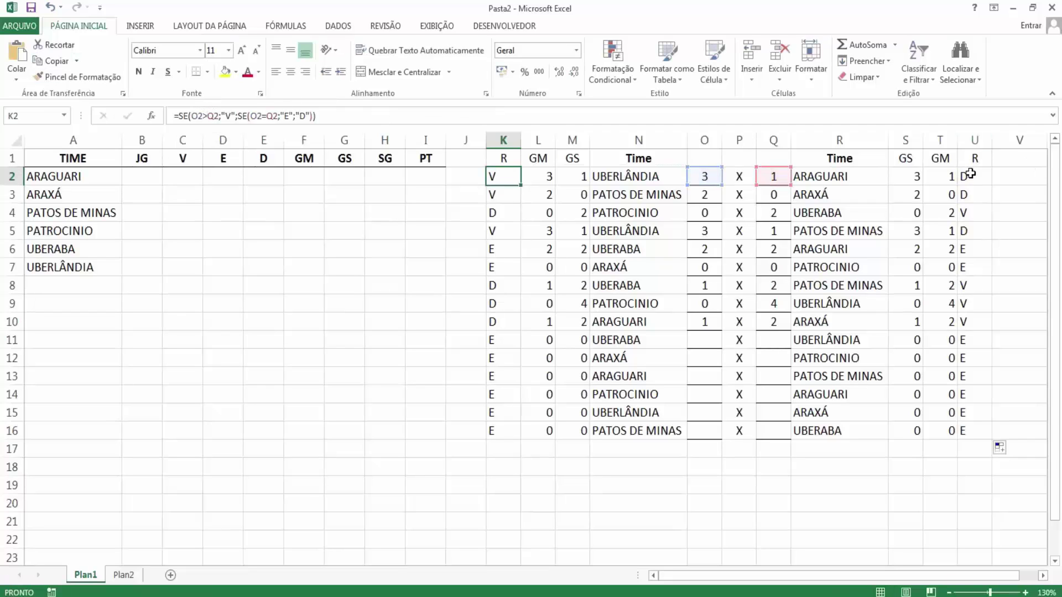
left_click(970, 175)
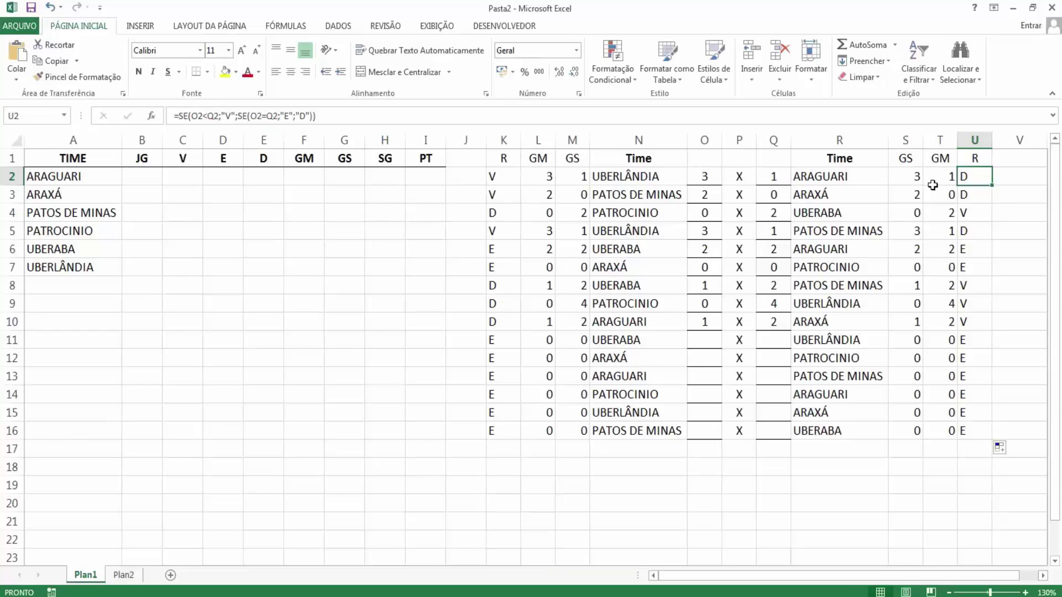
left_click(965, 195)
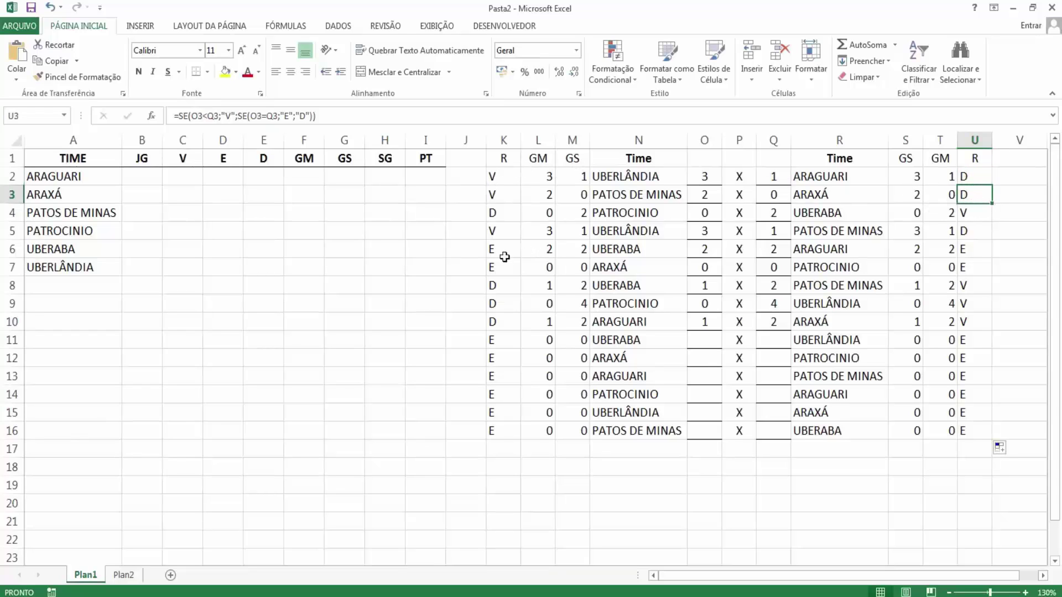
left_click_drag(505, 257, 965, 266)
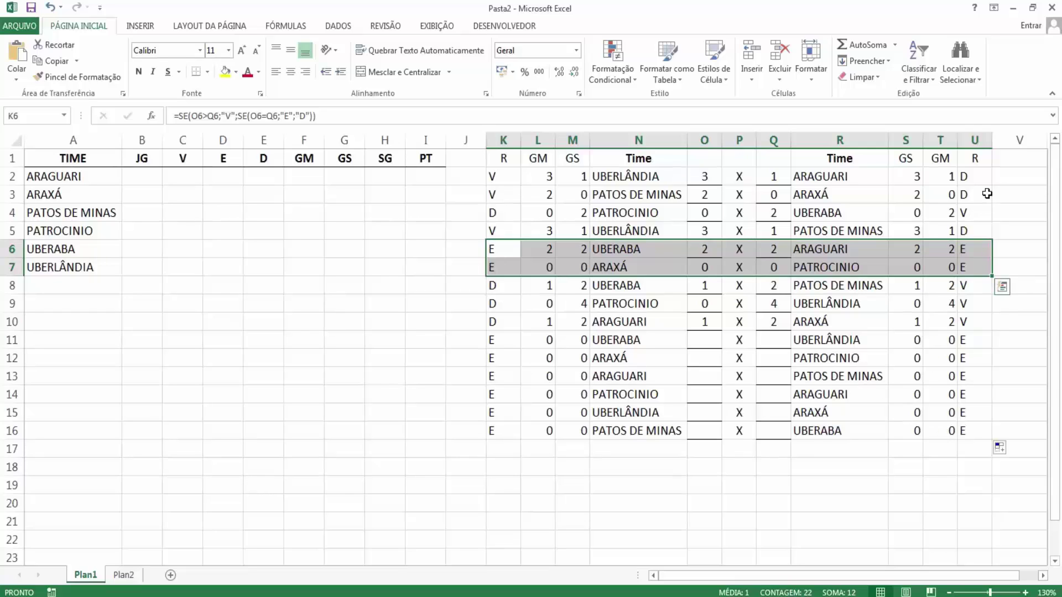
left_click(995, 179)
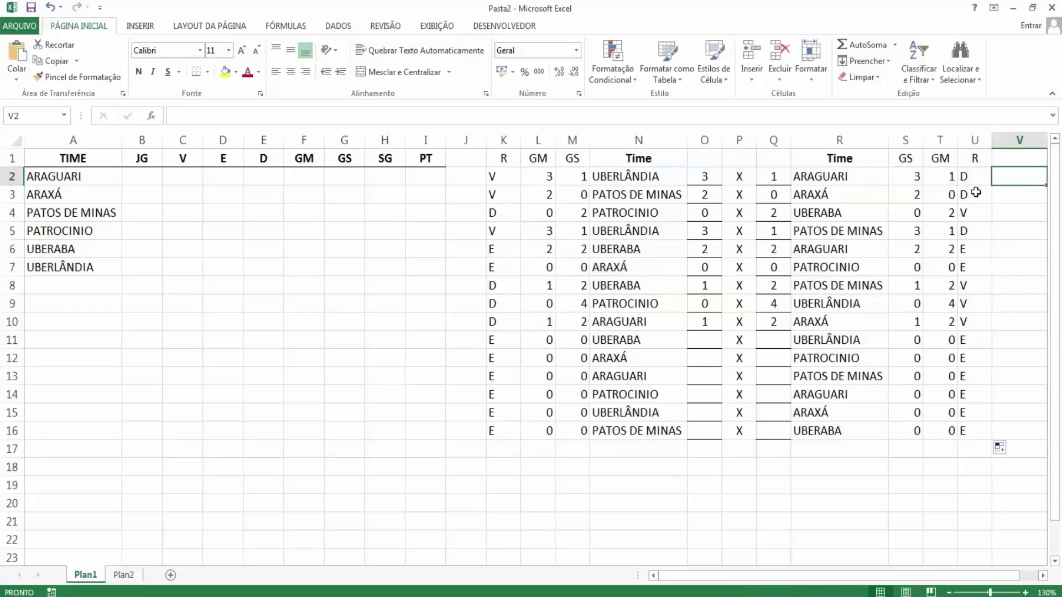
left_click(501, 181)
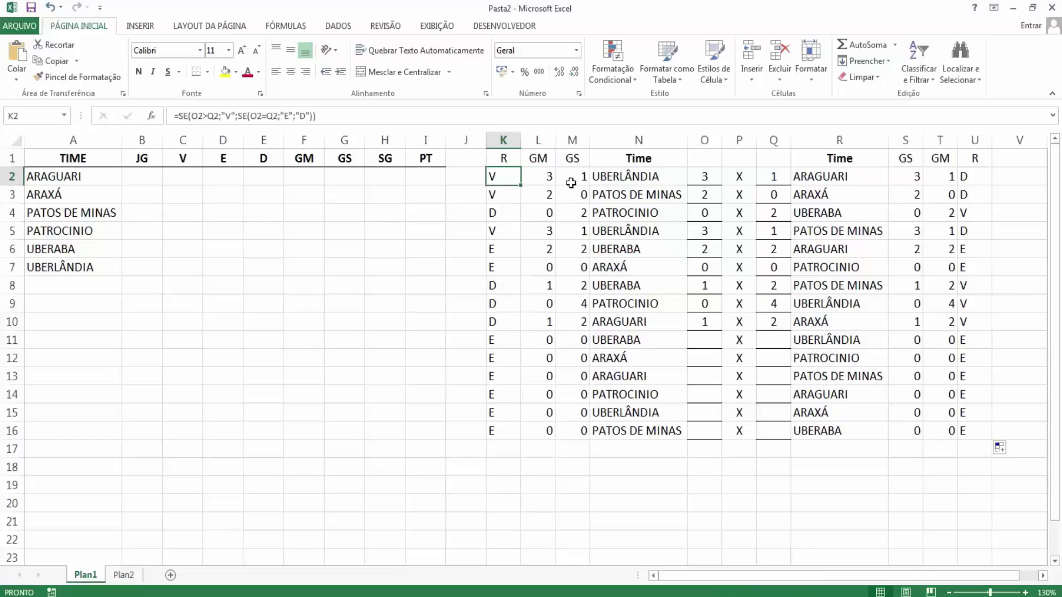
Review the GS formula in M2 and the second team's result formula in U2.
left_click(548, 179)
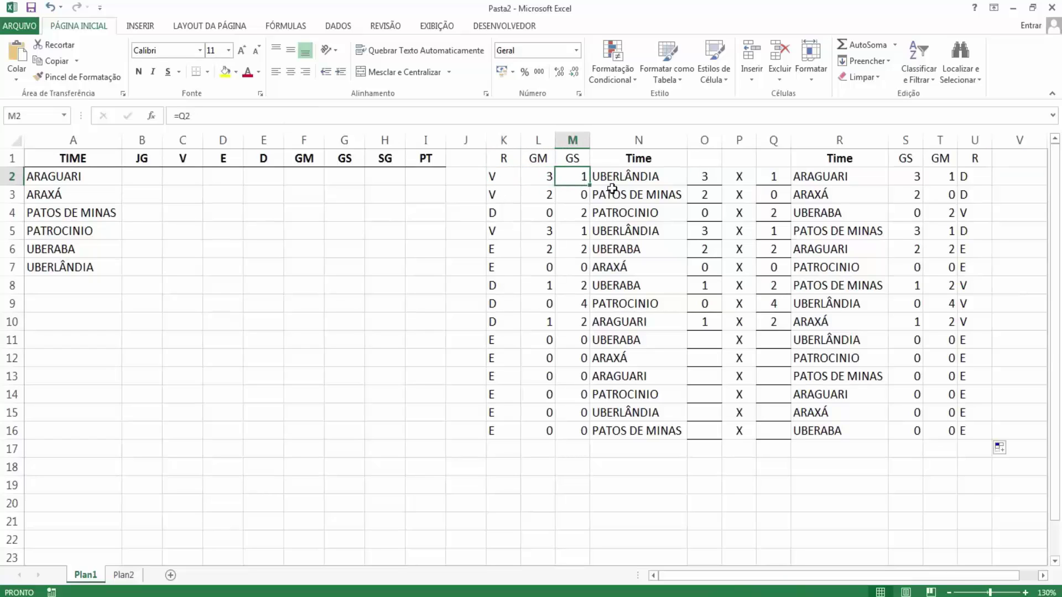
left_click(972, 177)
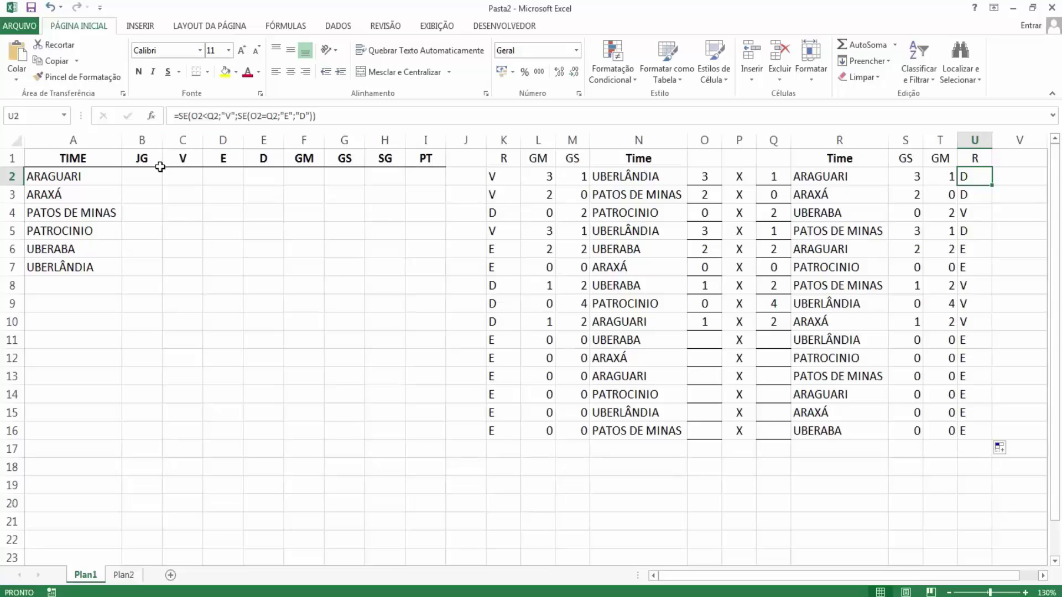
Begin ARAGUARI's games-played formula in B2 with =CONT.SES(N2:N16;A2), counting its appearances in the first Time column.
left_click(143, 176)
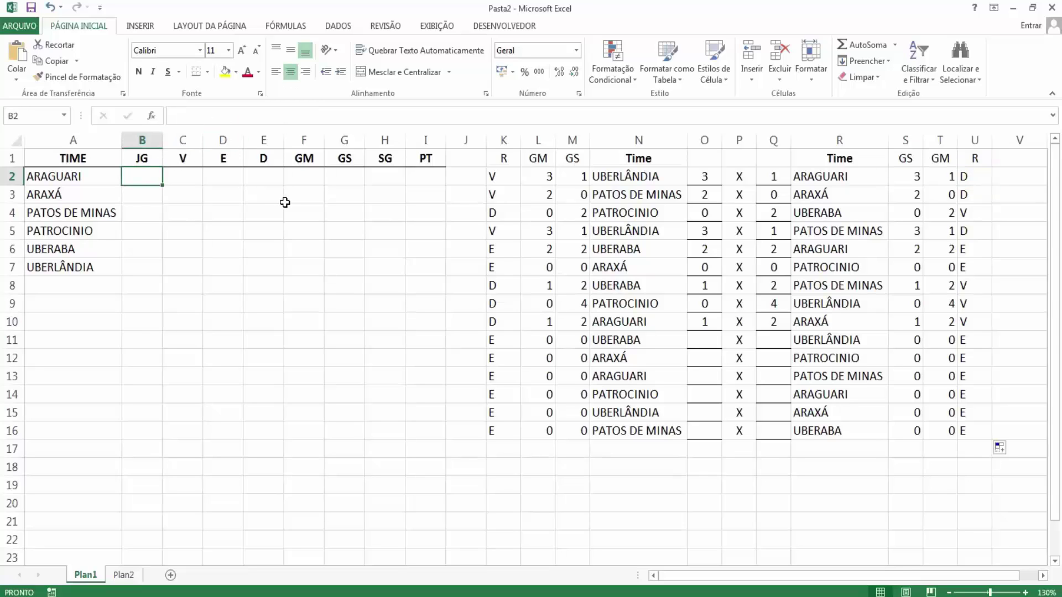
type("=")
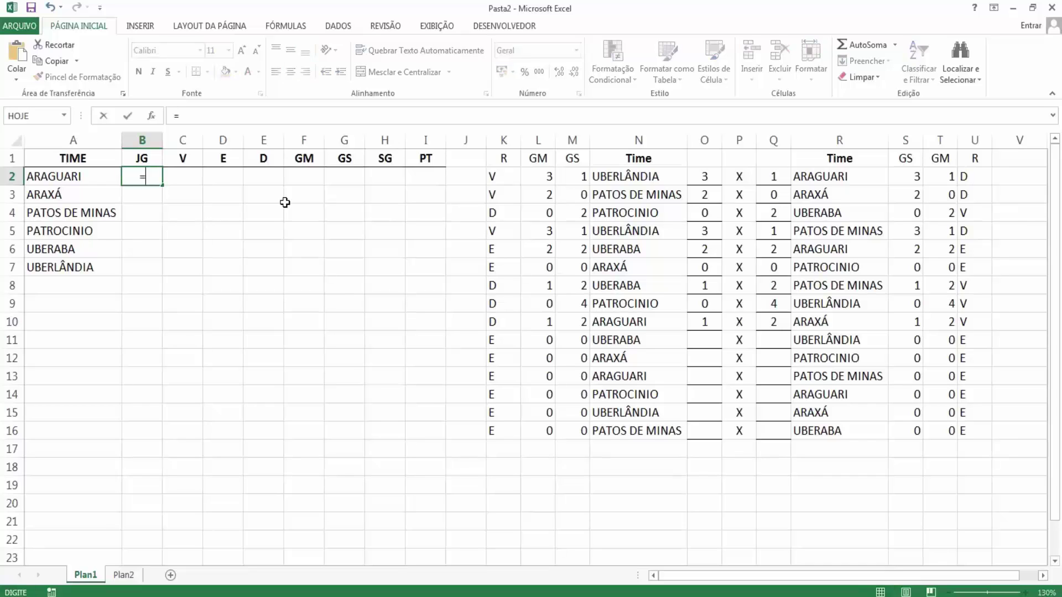
type("CON")
key("BackSpace")
key("BackSpace")
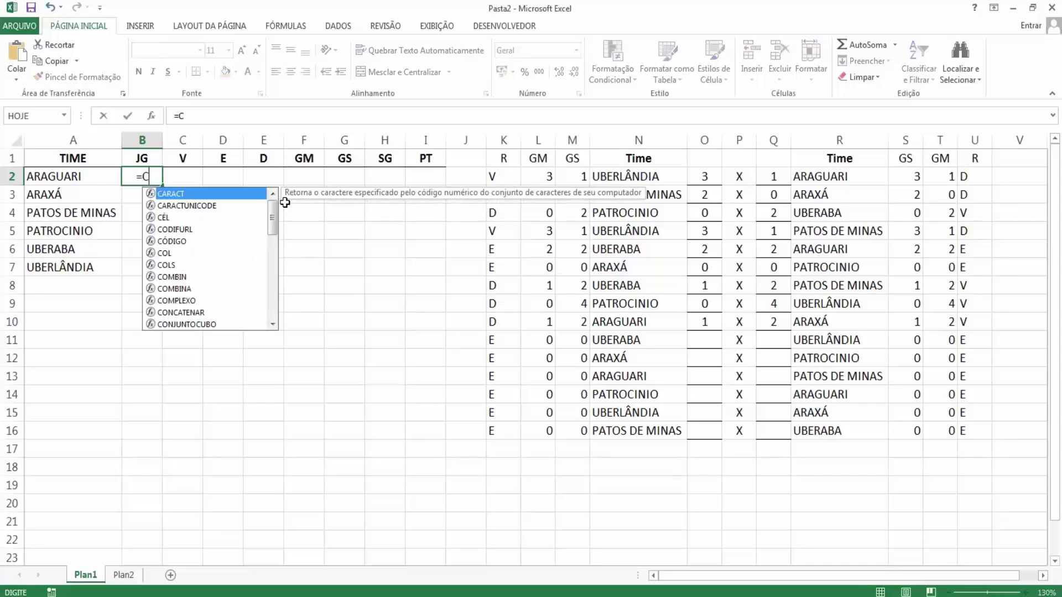
type("O")
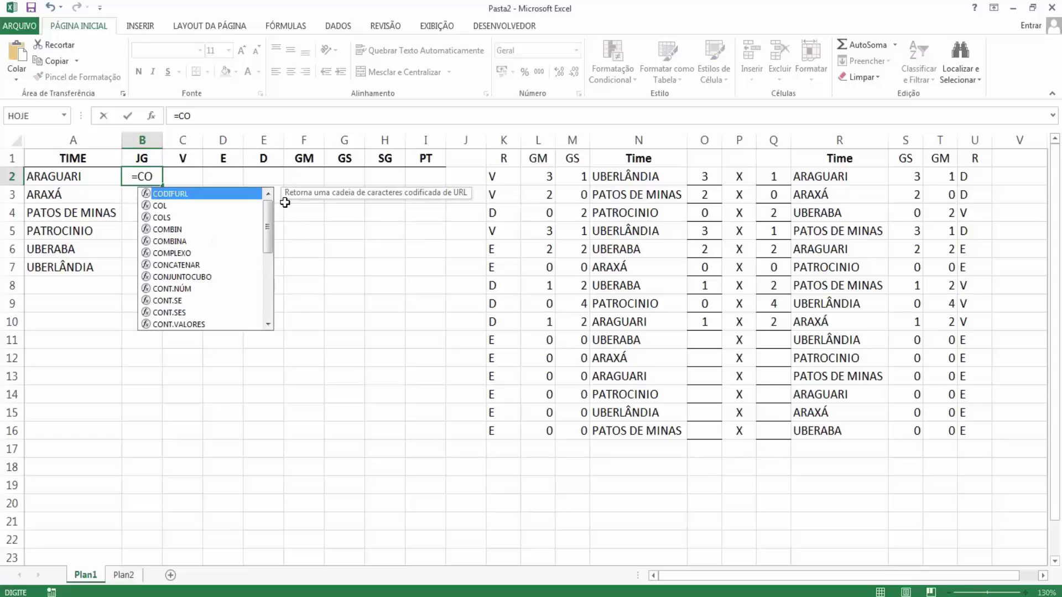
type("NT.SES")
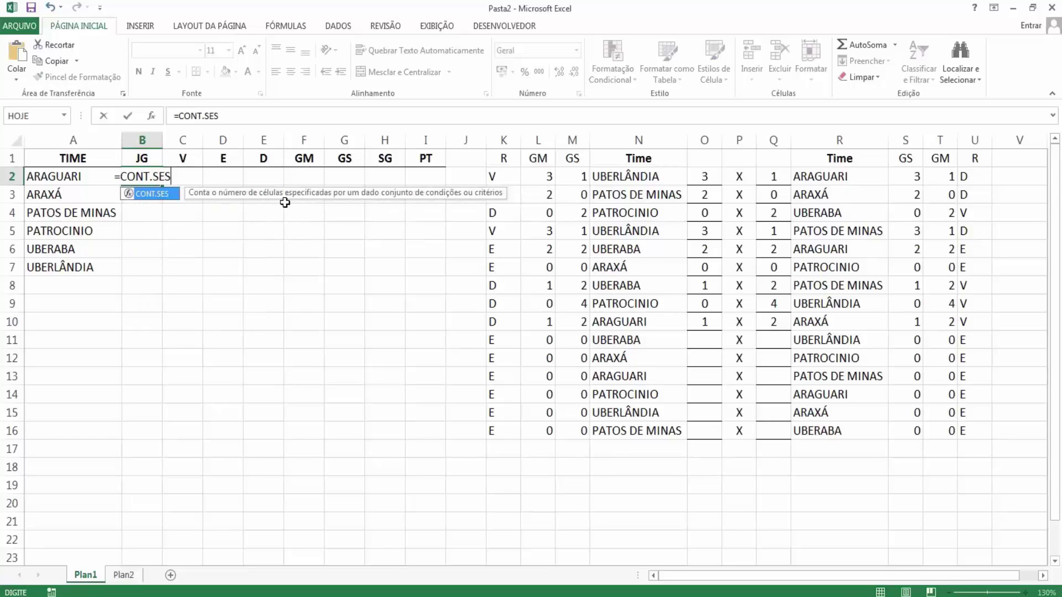
type("(")
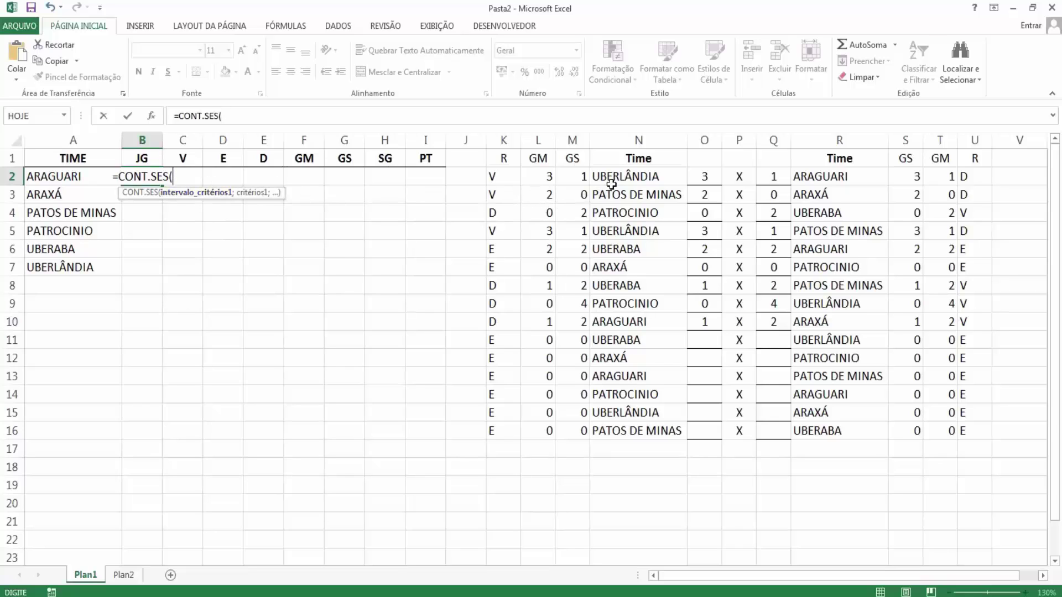
left_click_drag(611, 182, 644, 426)
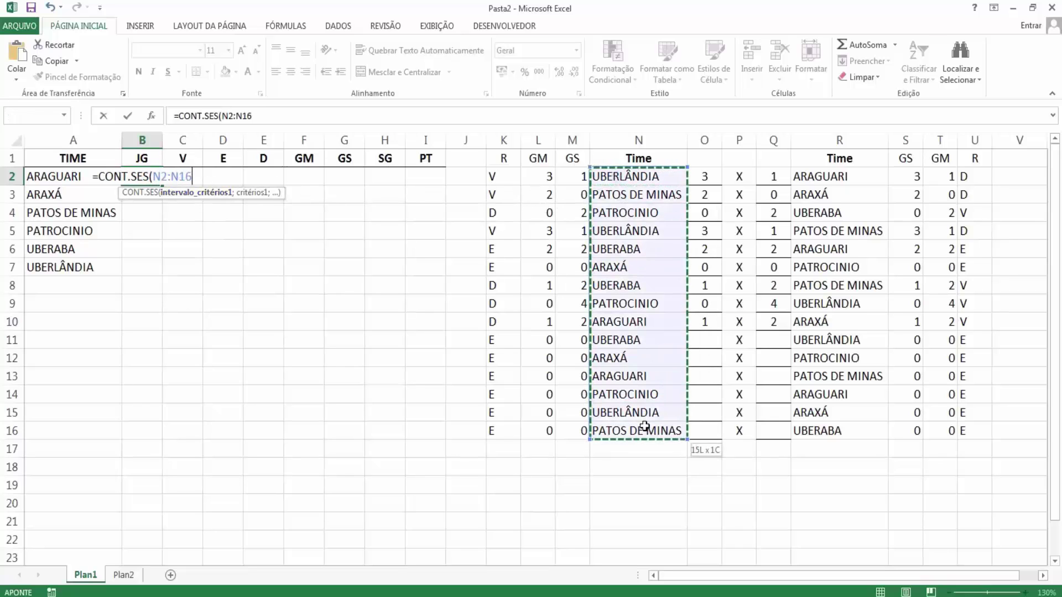
type(";")
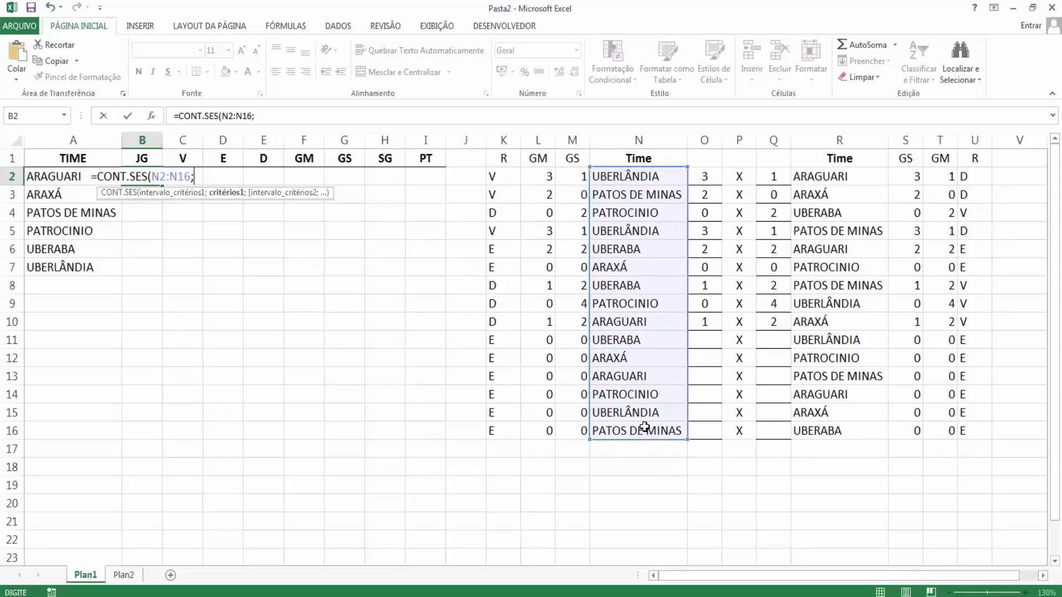
left_click(53, 179)
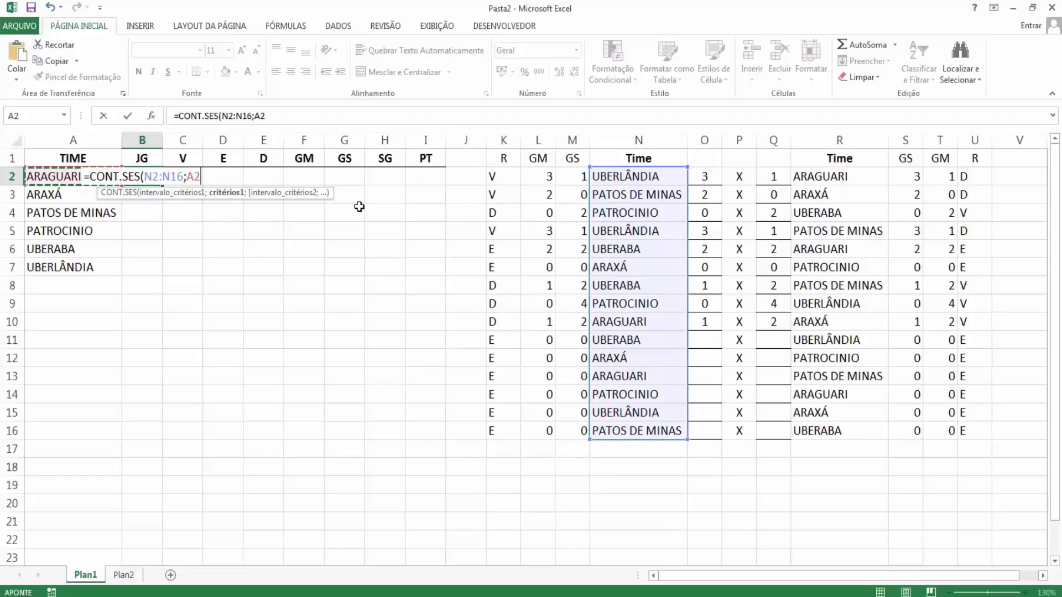
type(";")
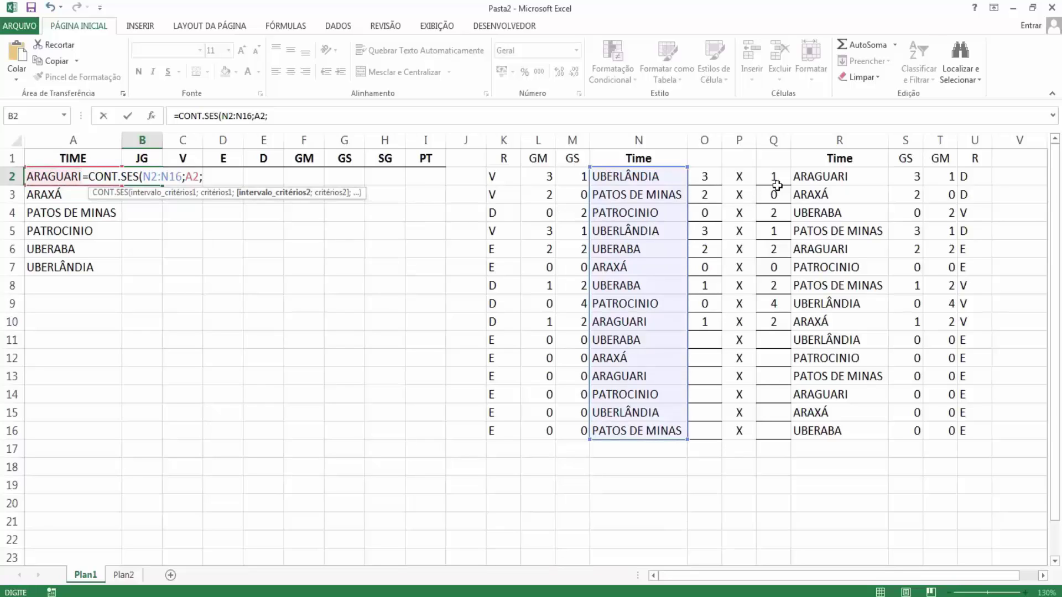
key("BackSpace")
type(")")
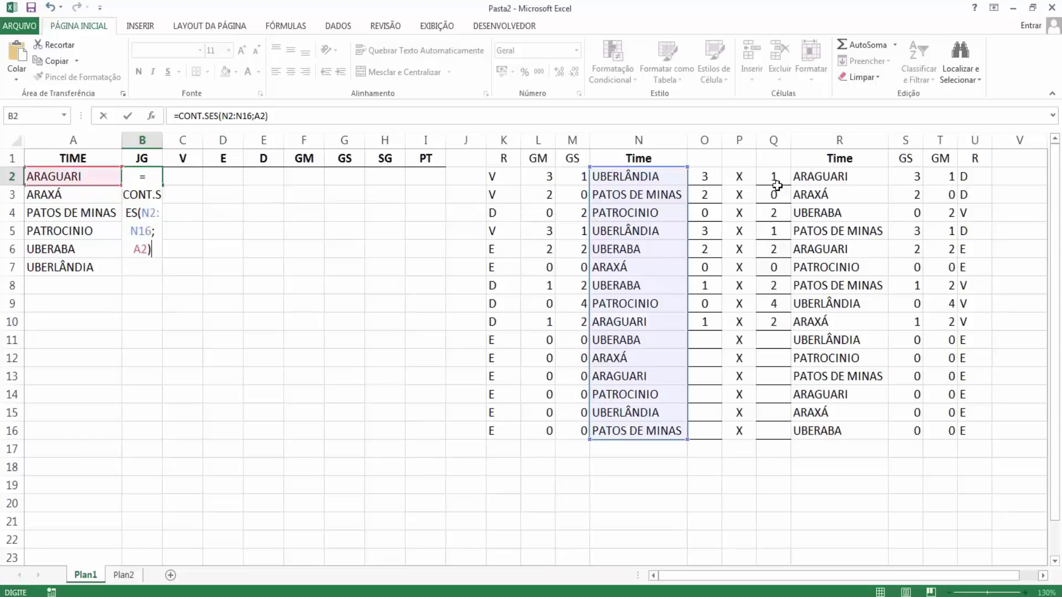
Add +CONT.SES(R2:R16;A2) to B2's formula to count the second Time column too, and commit it.
type("+")
left_click(279, 115)
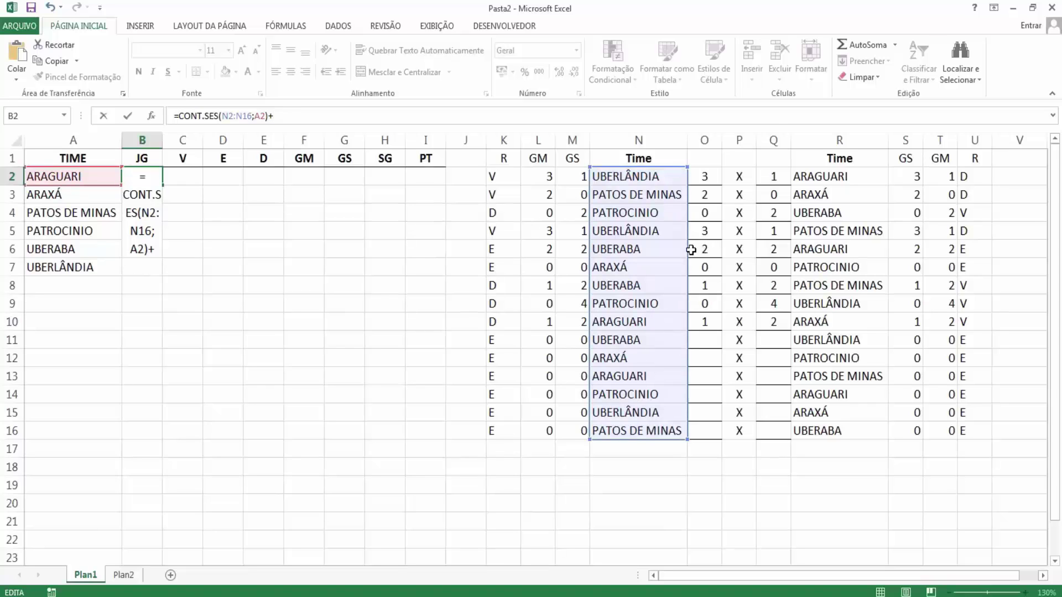
type("CONT.SES")
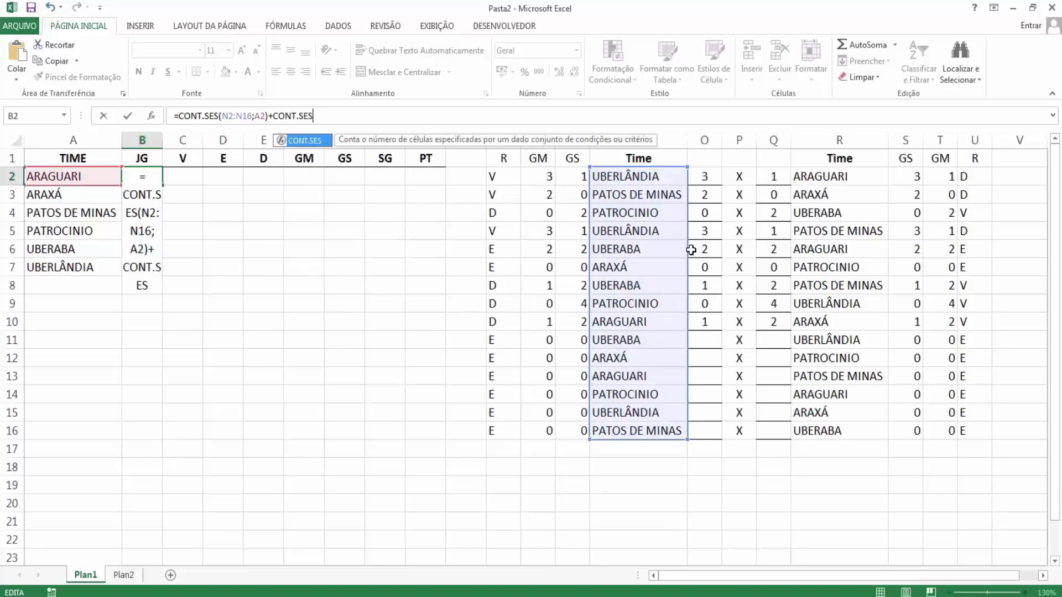
type("(")
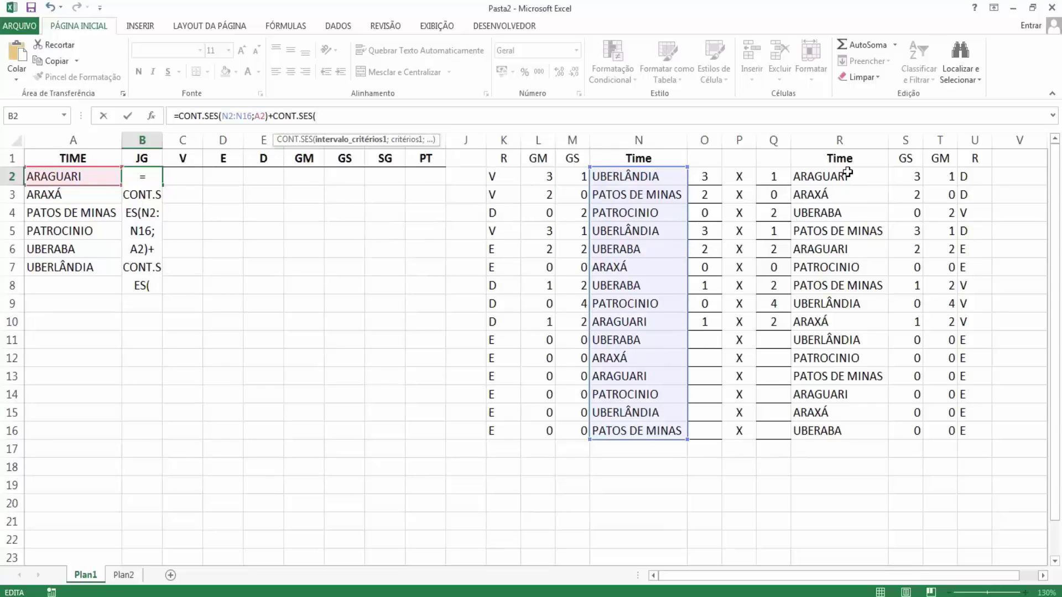
left_click_drag(839, 176, 860, 431)
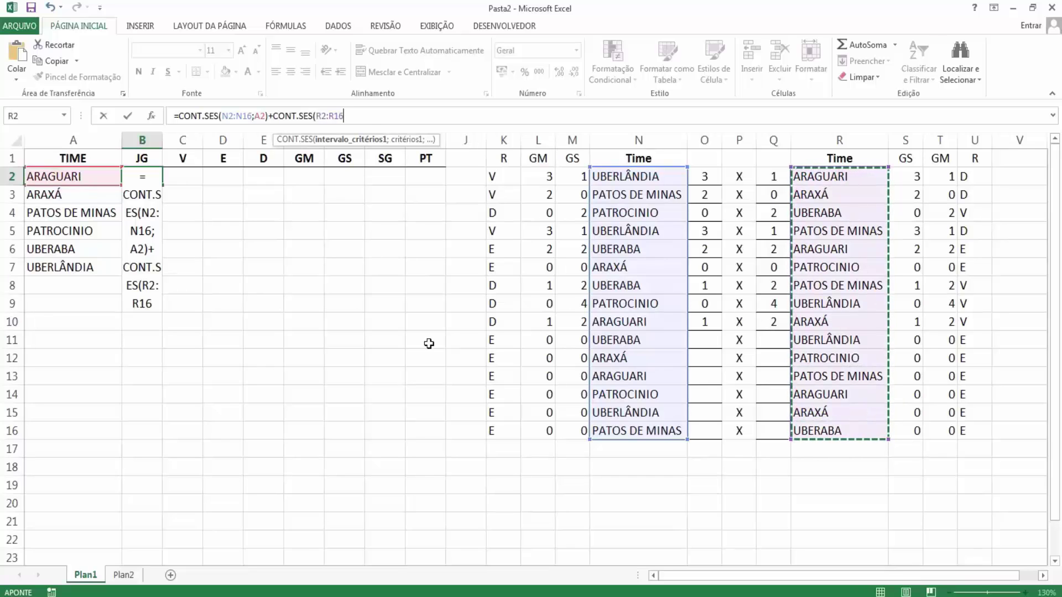
left_click(80, 180)
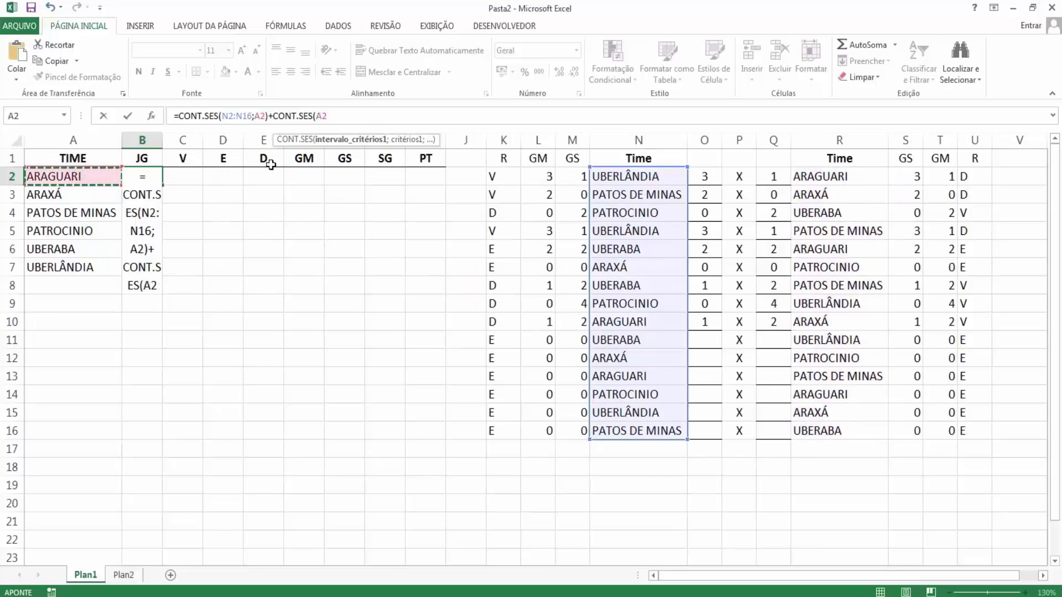
left_click_drag(842, 375, 847, 429)
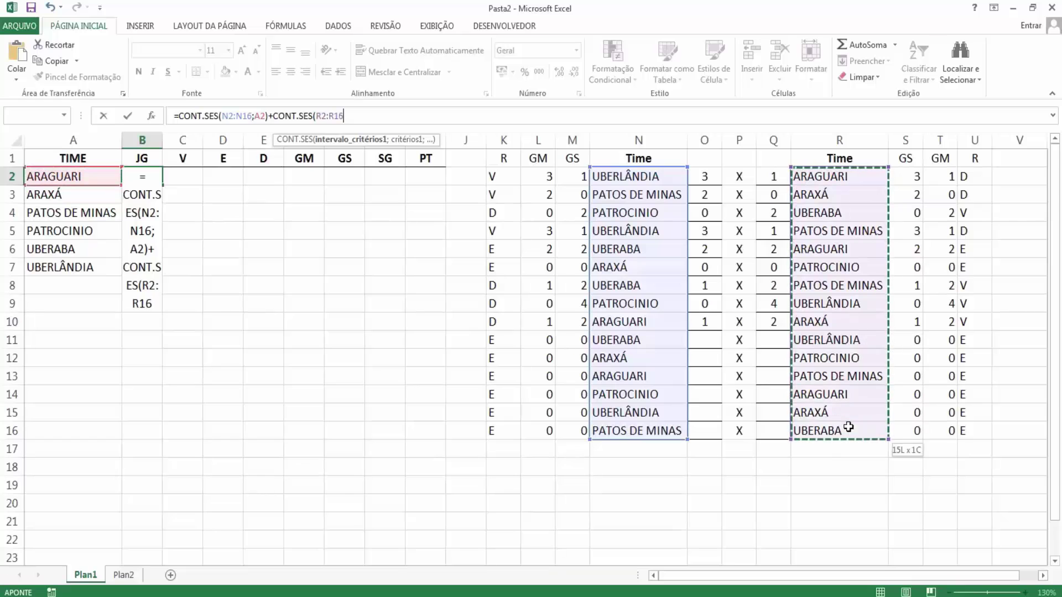
type(";")
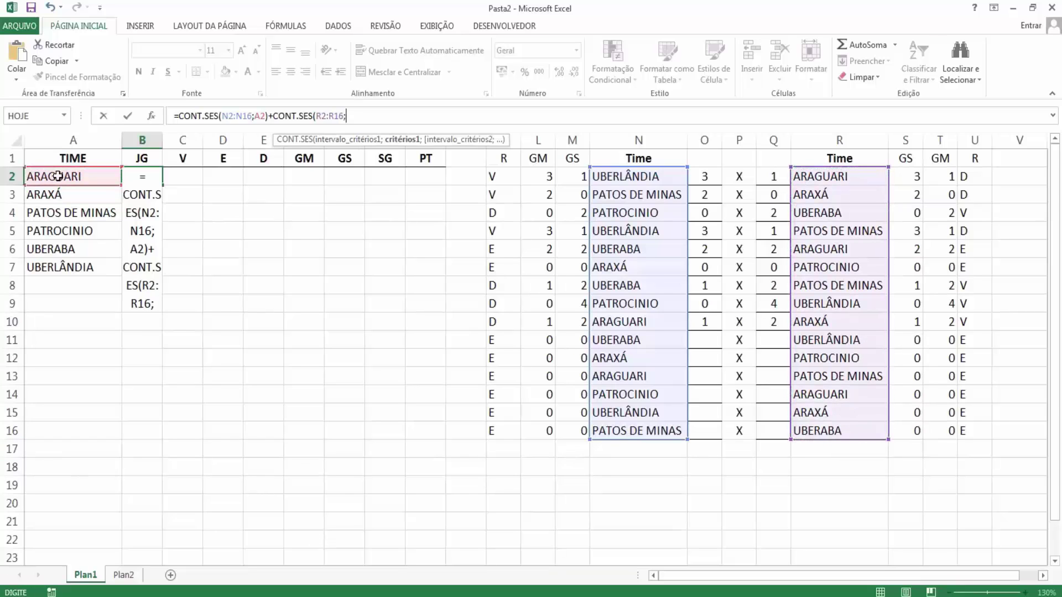
left_click(53, 177)
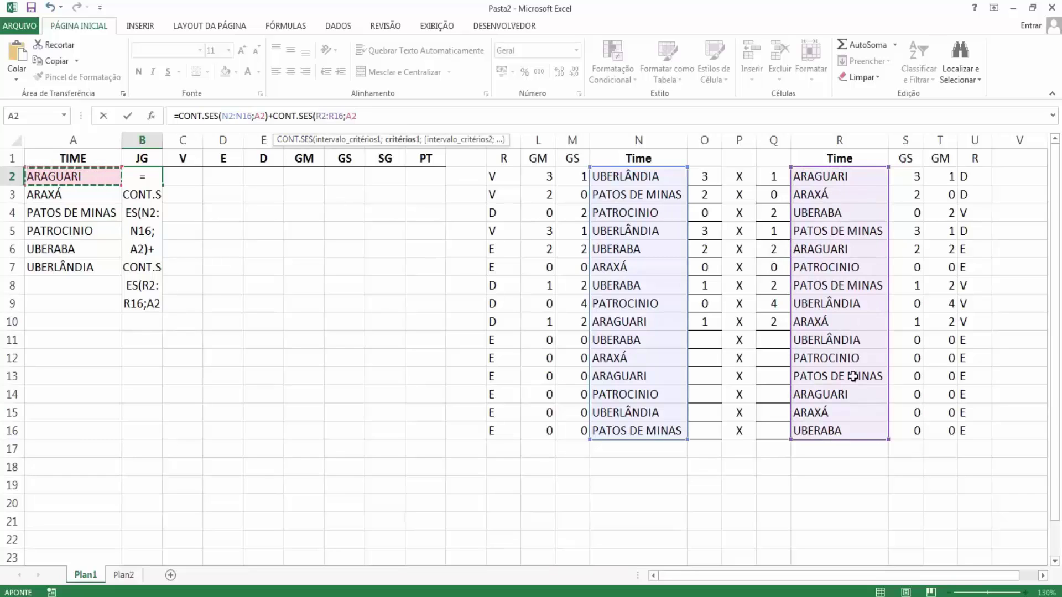
type(")")
key("Return")
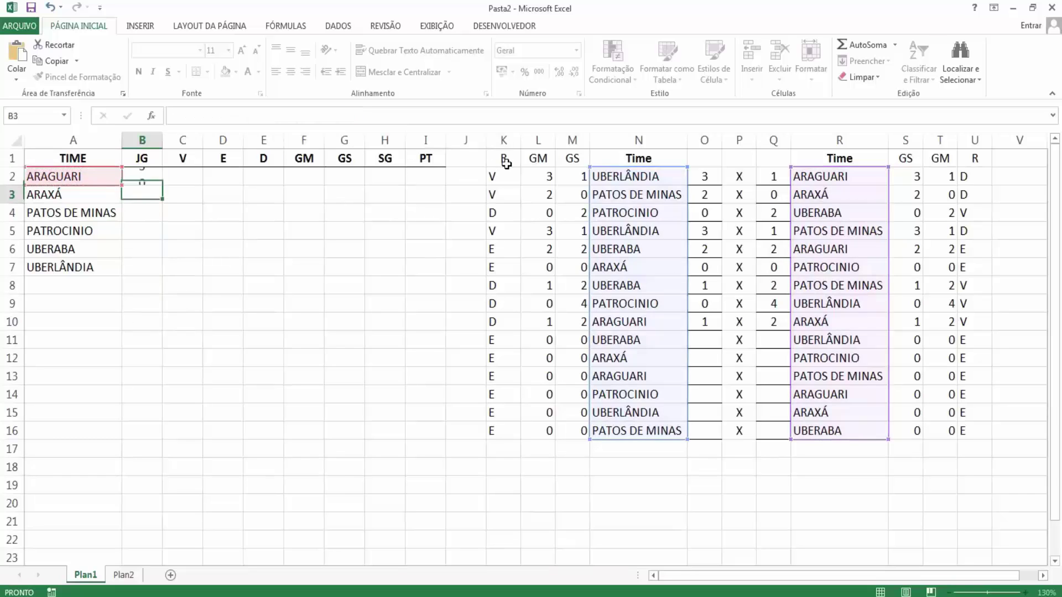
key("Up")
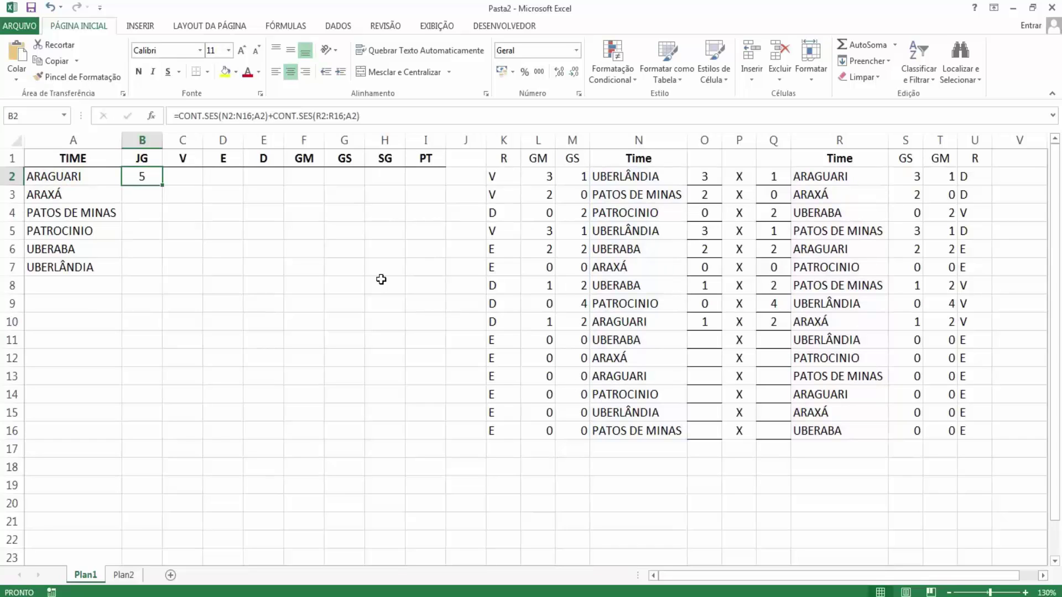
Examine the blank score cells for ARAGUARI's unplayed matches in rows 13 and 14.
left_click(719, 381)
left_click(770, 397)
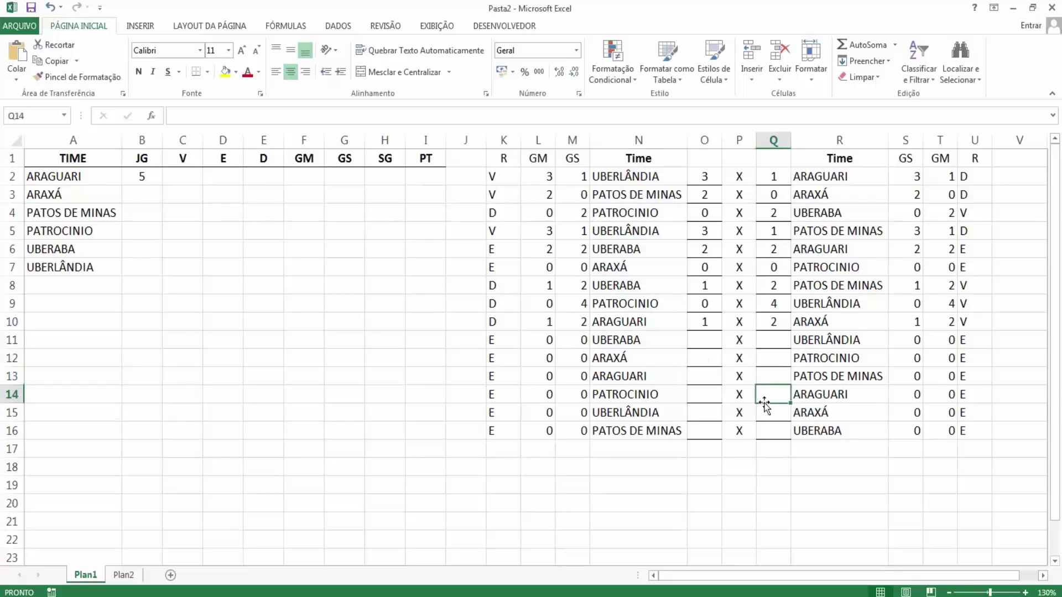
left_click(710, 386)
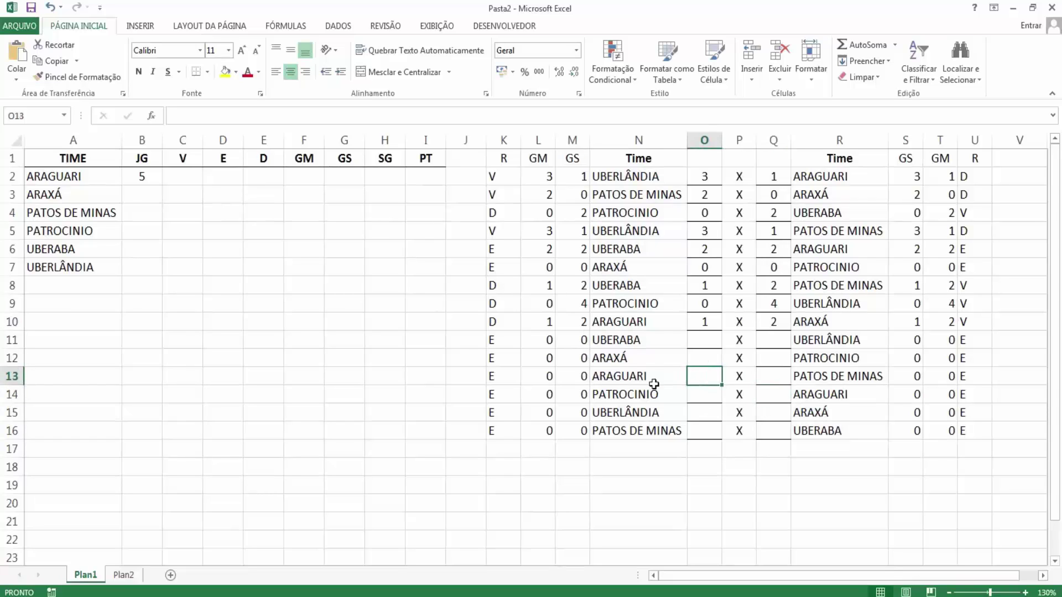
Copy +CONT.SES(R2:R16;A2) from the end of B2's formula and remove it there.
left_click(140, 178)
left_click(271, 117)
left_click_drag(271, 117, 391, 118)
key("ctrl+c")
key("BackSpace")
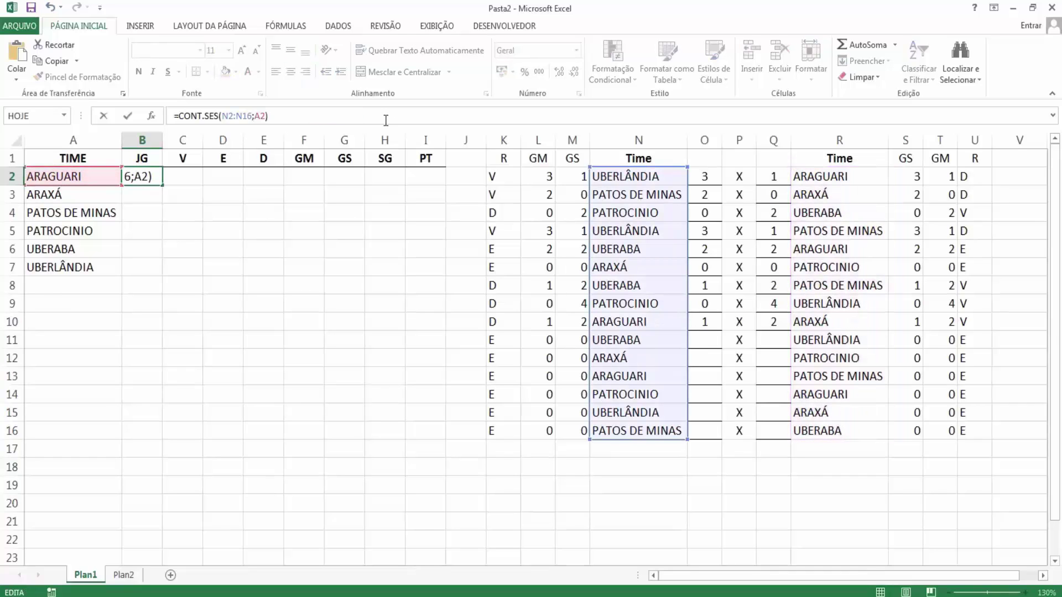
Extend B2's remaining CONT.SES with the range O2:O16 and criterion "<>"&"" so only matches with scores count, and commit it.
key("BackSpace")
type(";")
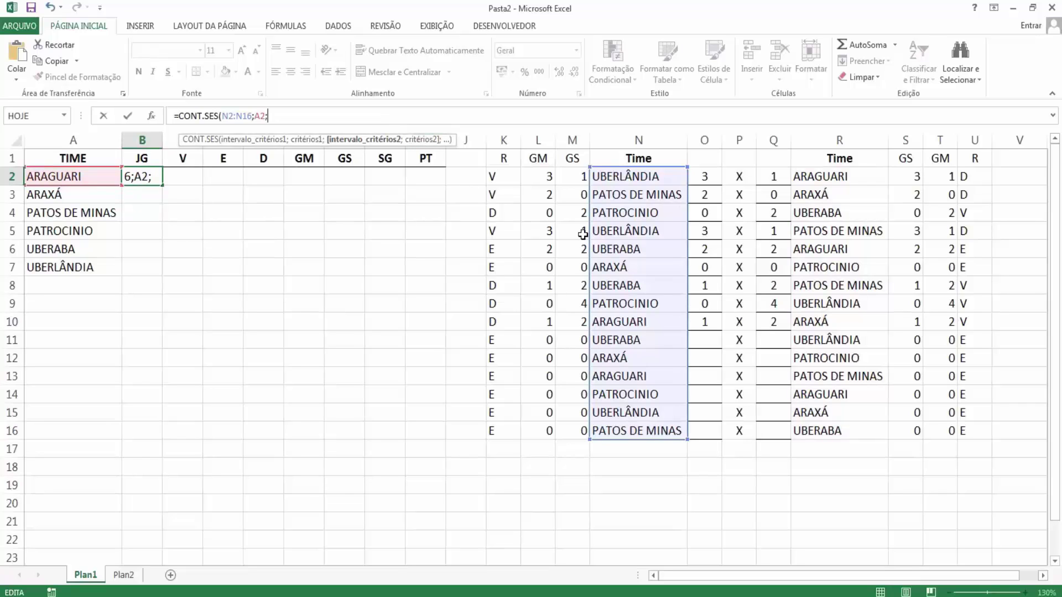
left_click(705, 177)
left_click_drag(706, 177, 720, 428)
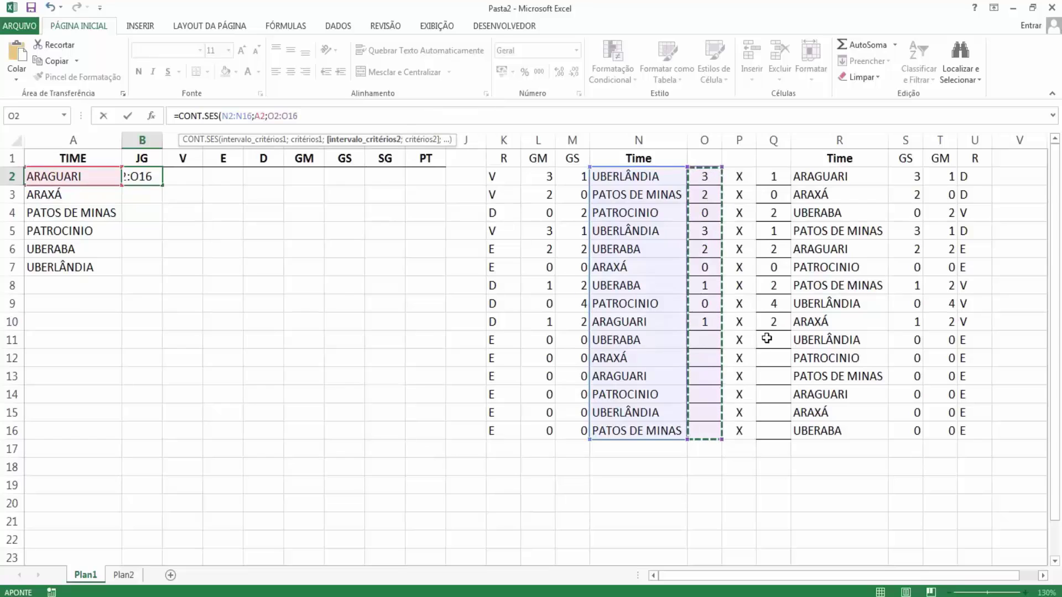
type(";")
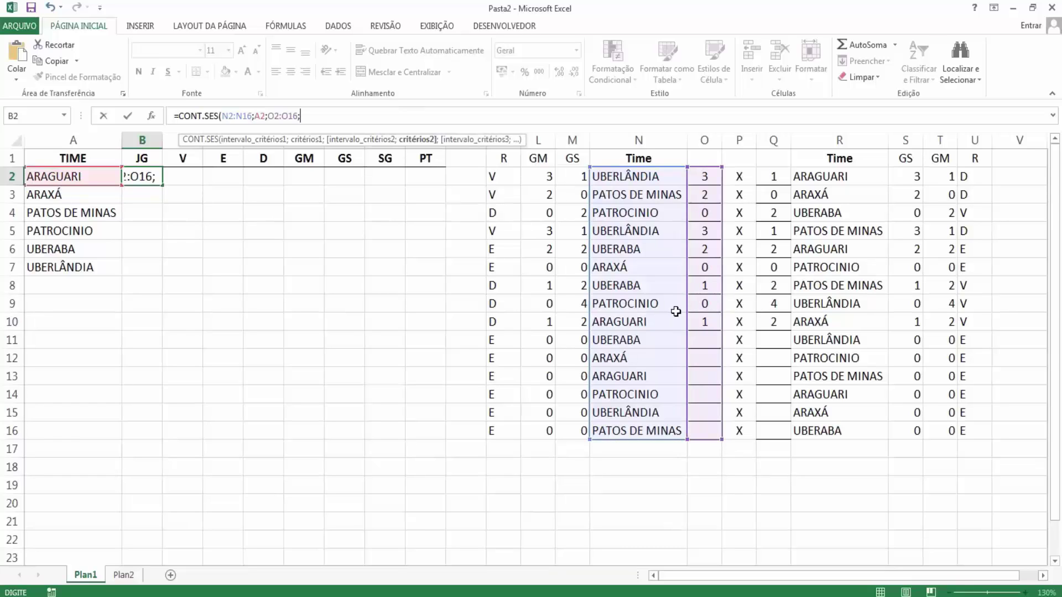
type("\"<>\"&\"")
key("Return")
key("Up")
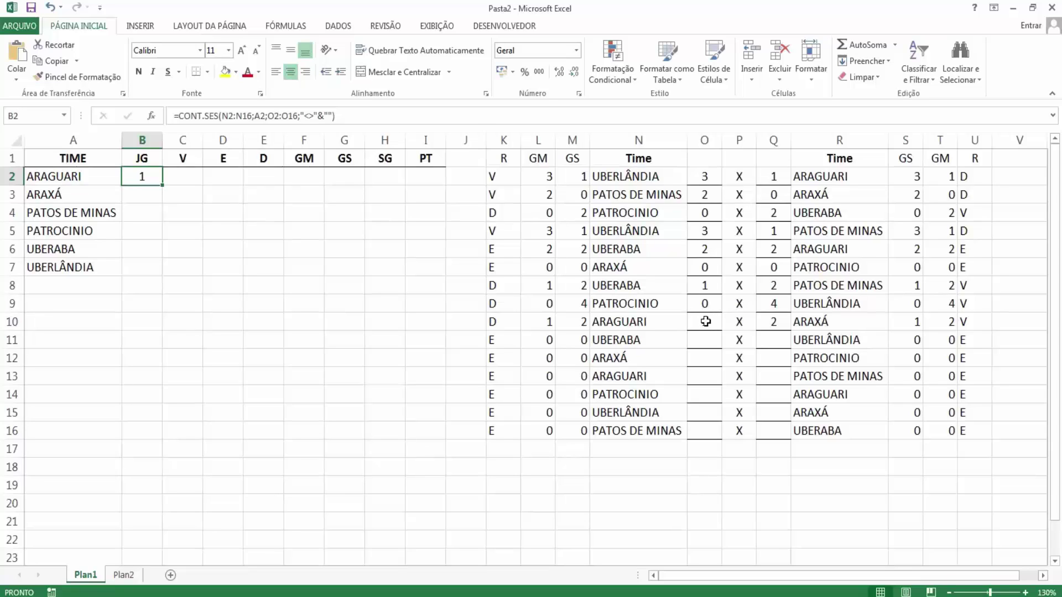
Examine the "<>" and empty-text parts of the second criterion in B2's formula.
left_click(327, 115)
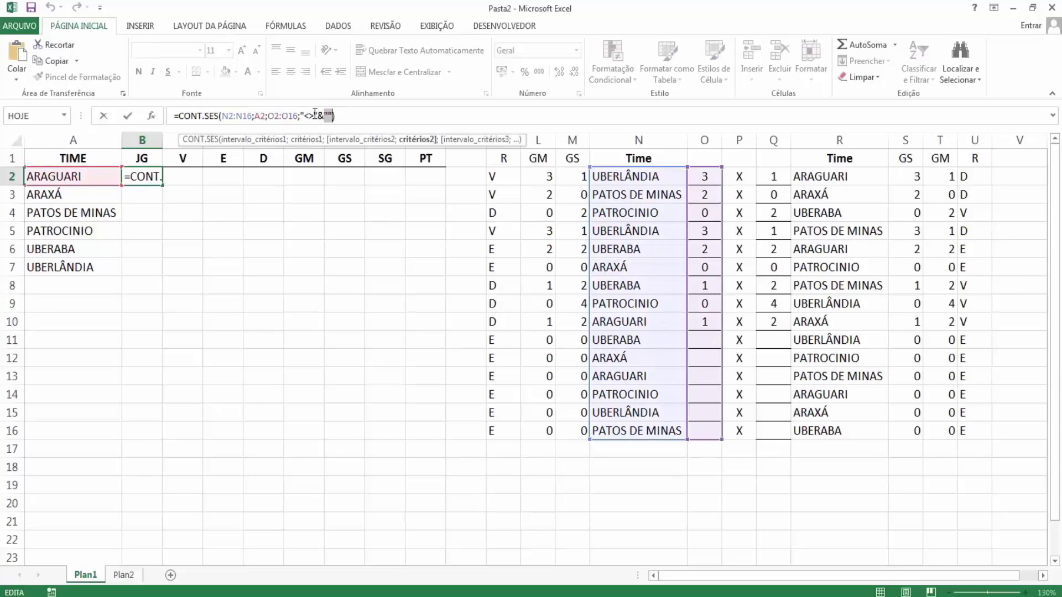
left_click(311, 114)
left_click_drag(304, 115, 312, 117)
Append a plus sign and the copied +CONT.SES(R2:R16;A2) to the end of B2's formula.
left_click(342, 116)
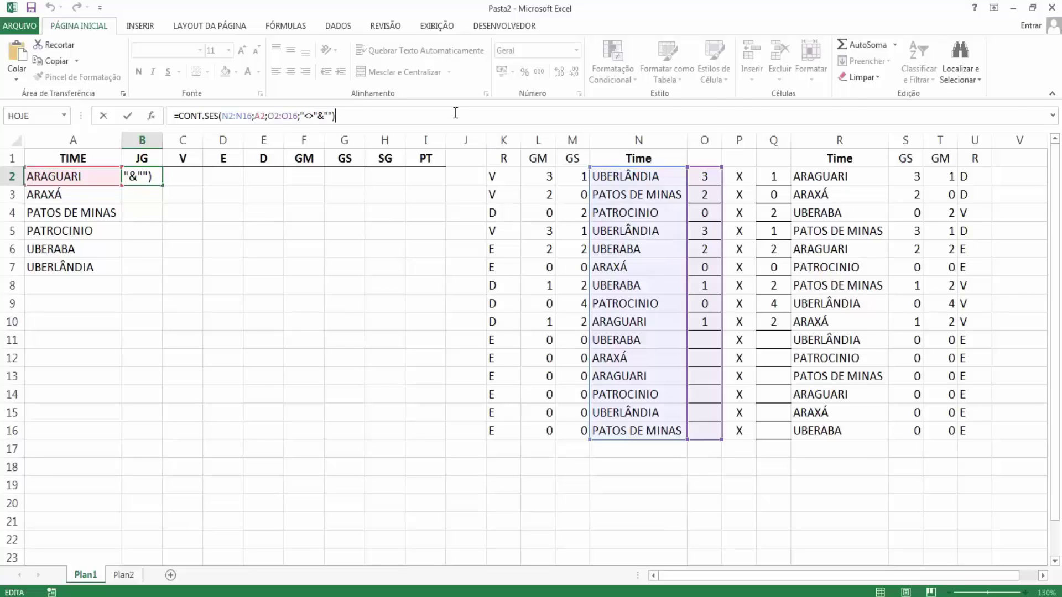
type("+")
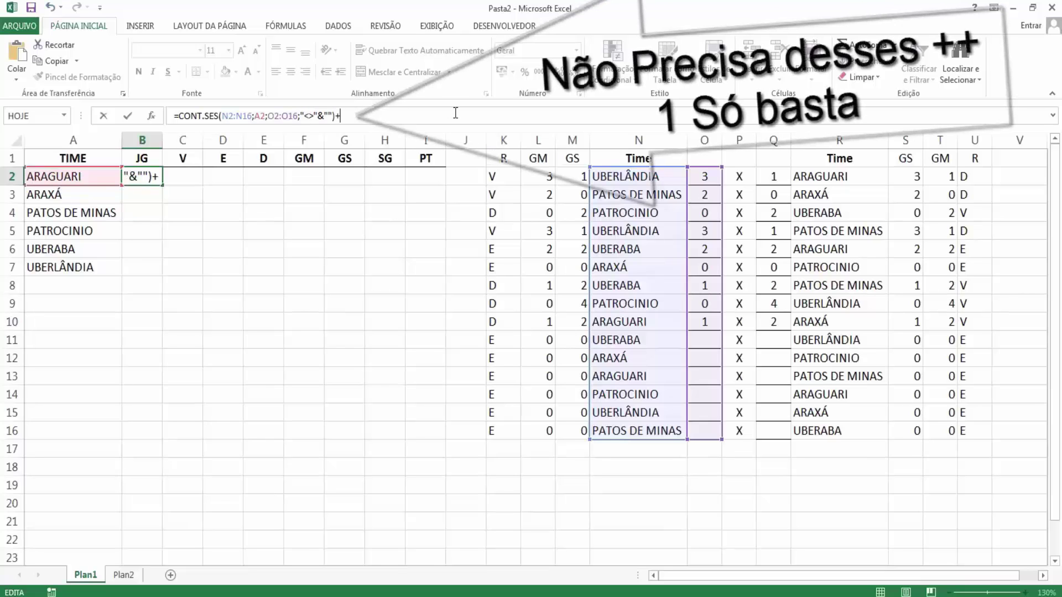
key("ctrl+v")
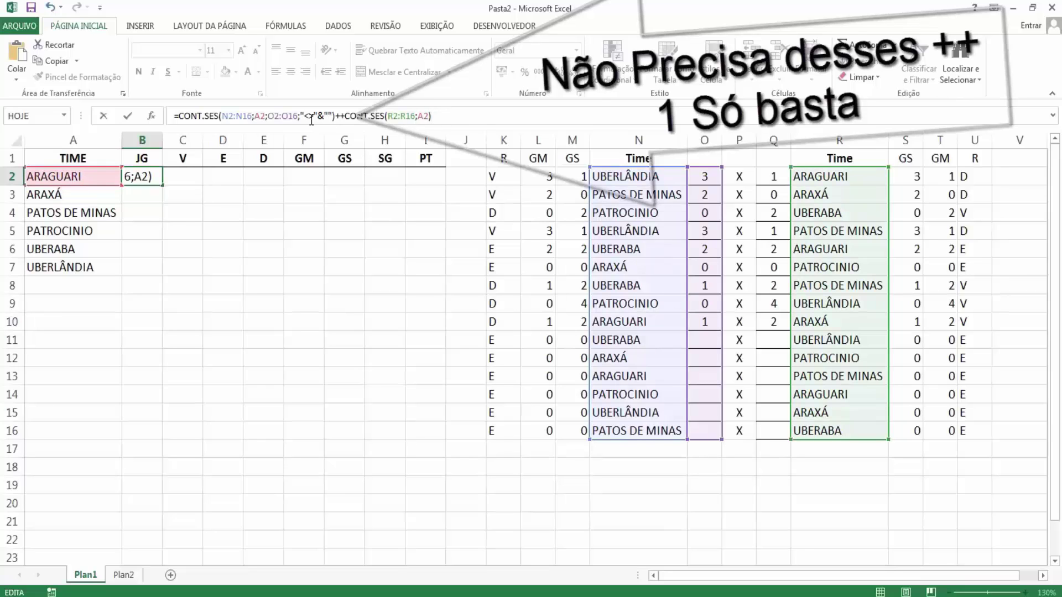
Extend the second CONT.SES in B2 with the range Q2:Q16 and criterion "<>"&"", and commit the formula.
left_click_drag(299, 116, 327, 113)
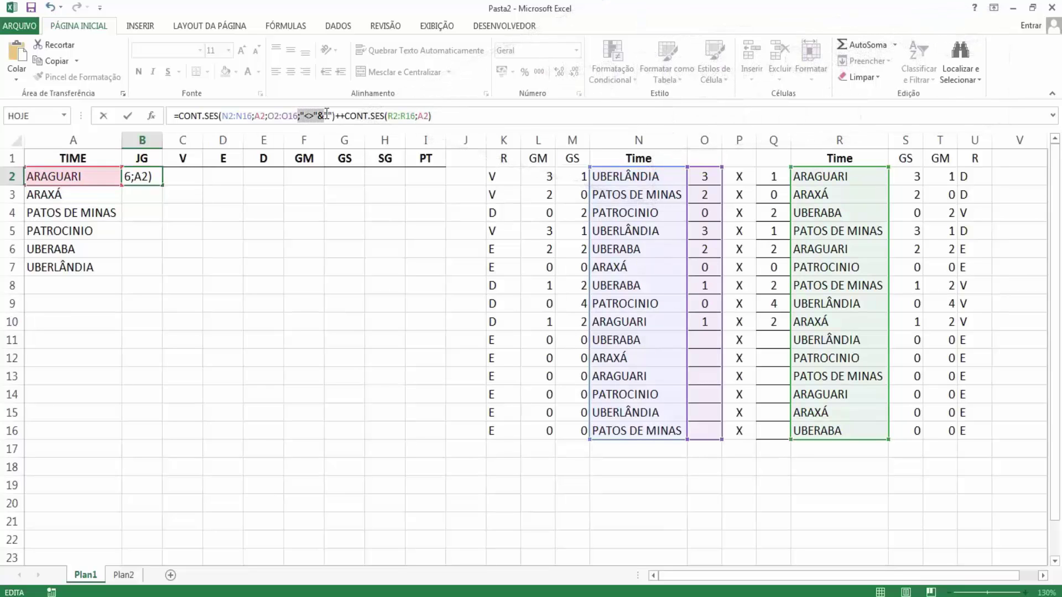
left_click(429, 116)
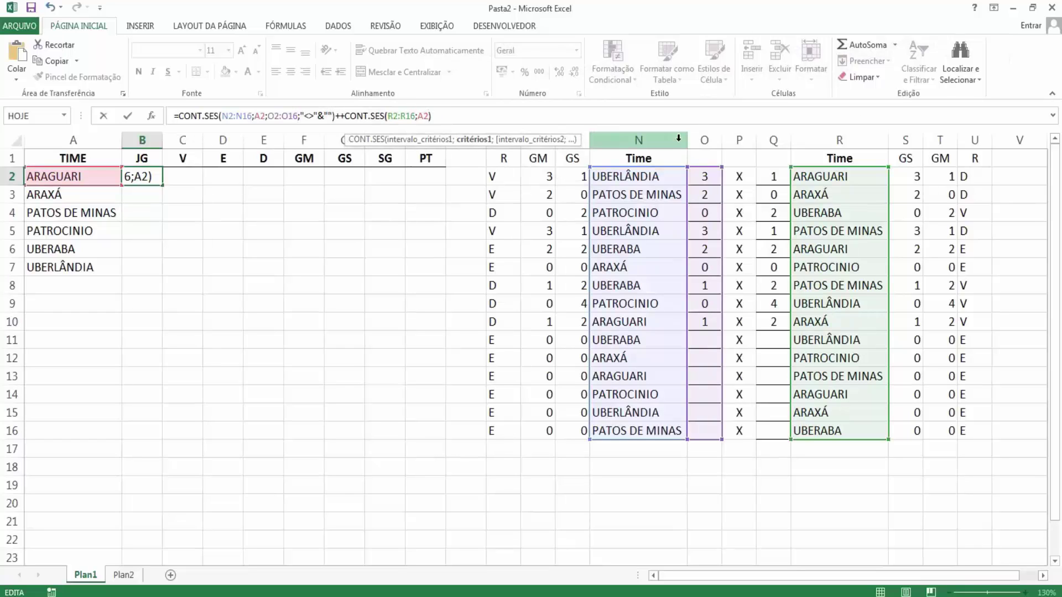
type(";")
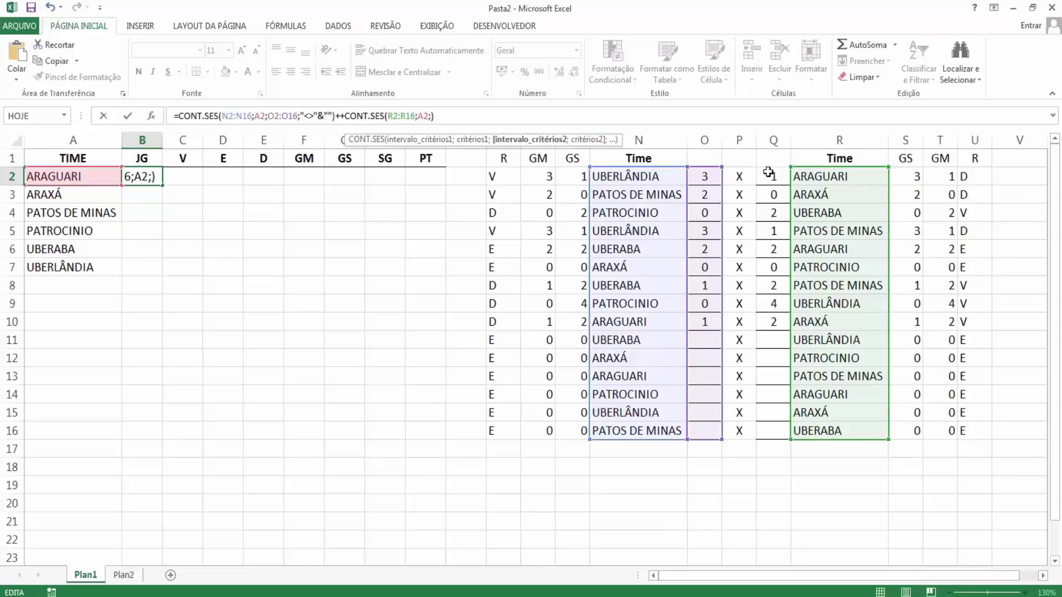
left_click_drag(767, 176, 770, 430)
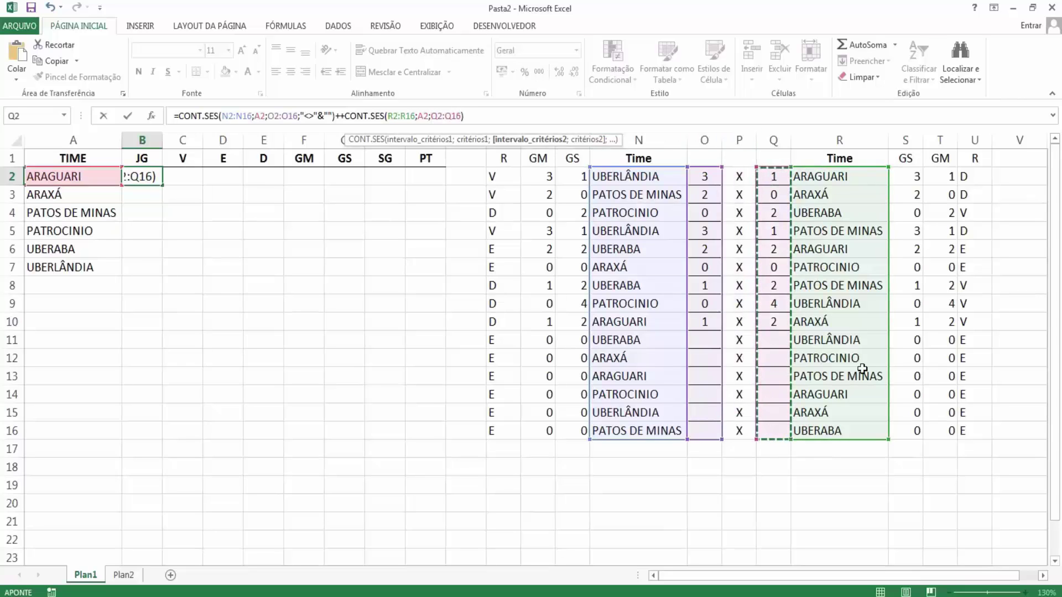
type(";")
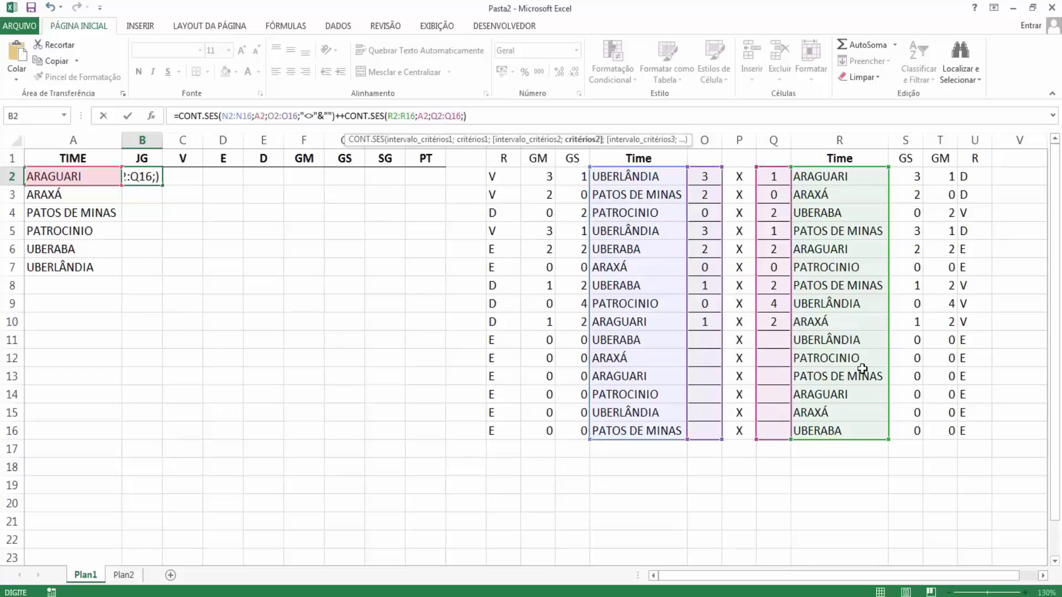
type("\"<>\"&\"\"")
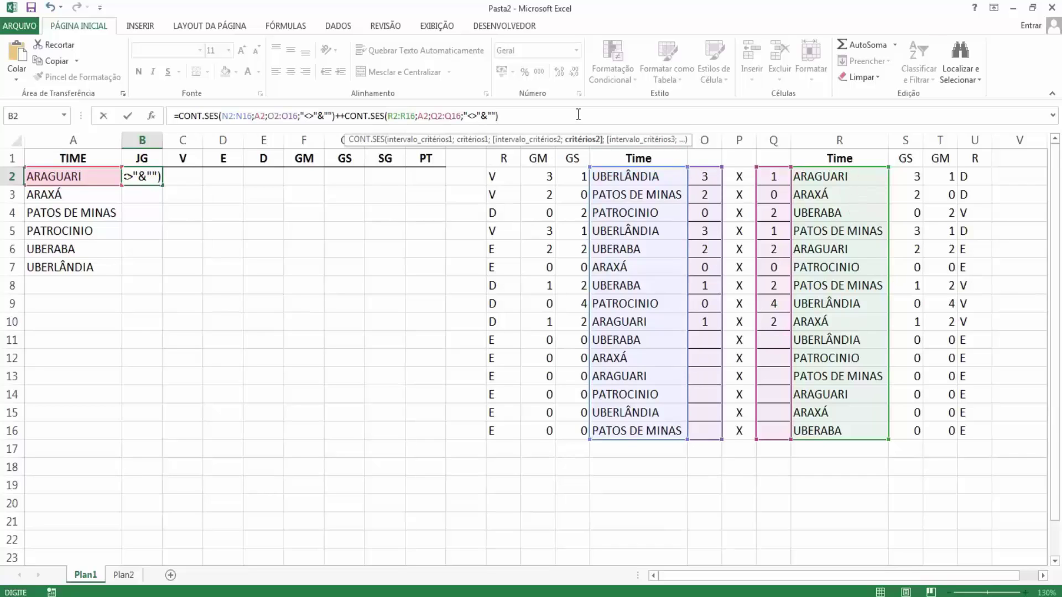
left_click(556, 113)
key("Return")
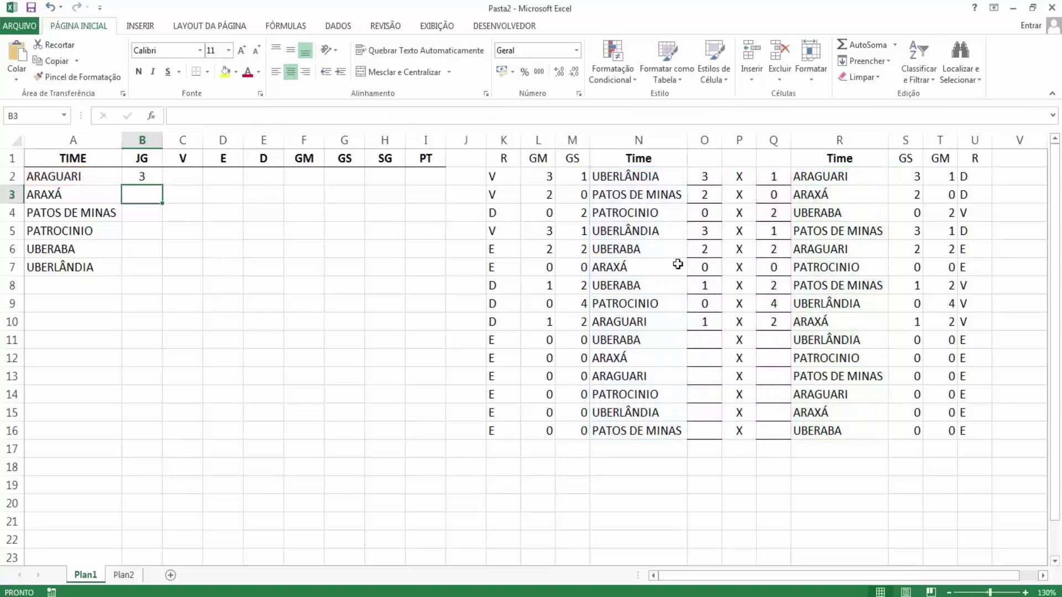
Test ARAGUARI's JG count by clearing its home score in O10 and re-entering 1.
left_click(713, 321)
key("Delete")
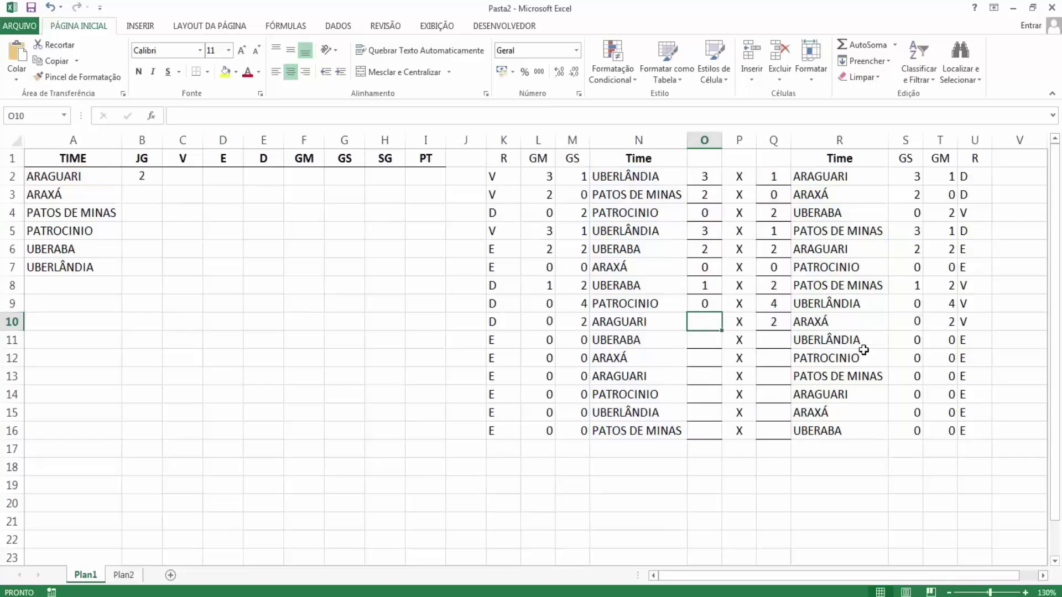
type("1")
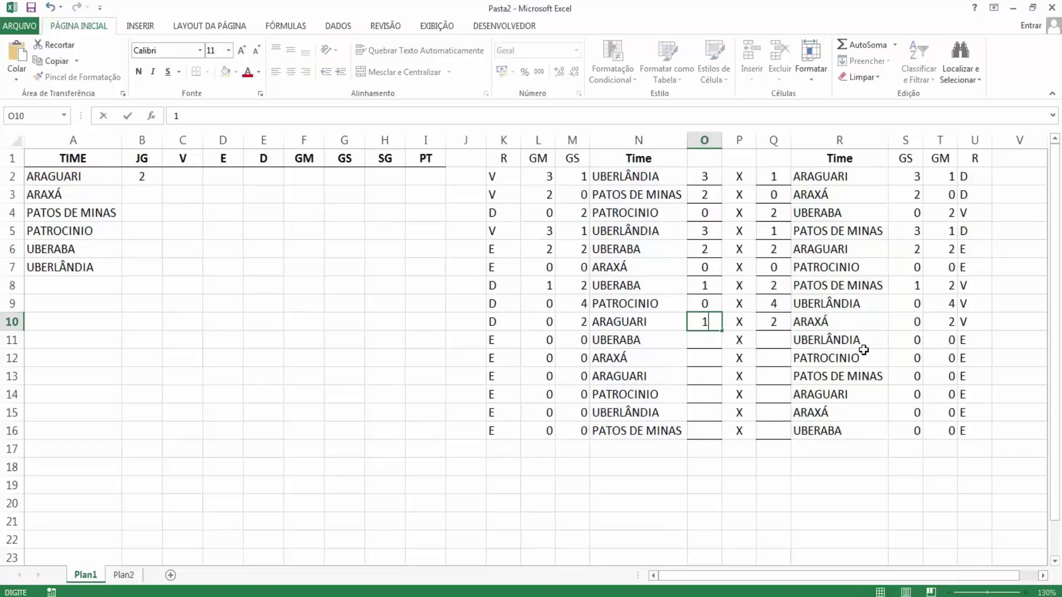
key("Return")
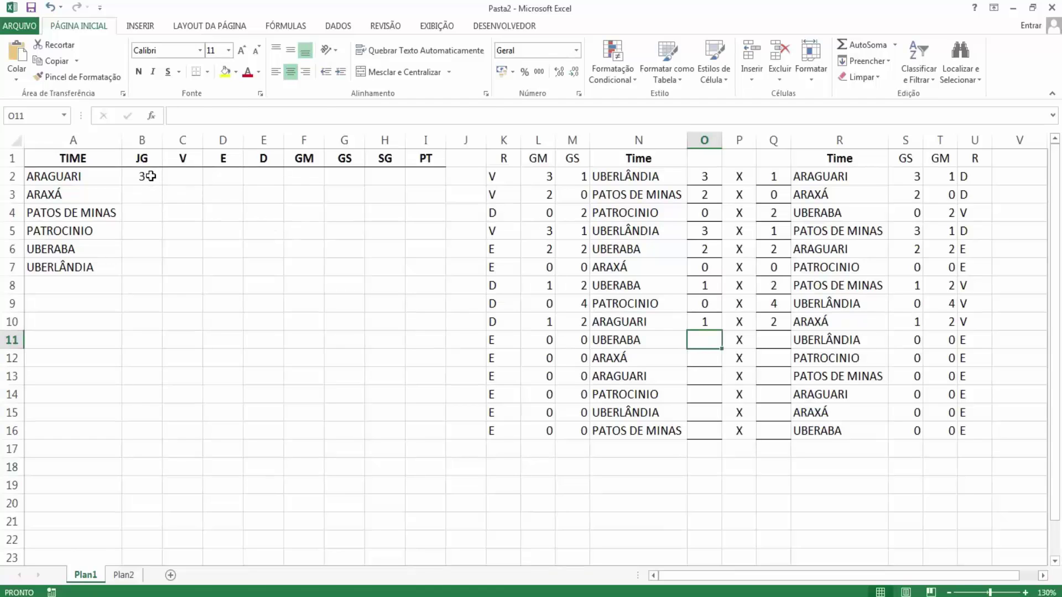
Make the ranges N2:N16 and O2:O16 absolute in the first CONT.SES of B2's formula.
left_click(152, 183)
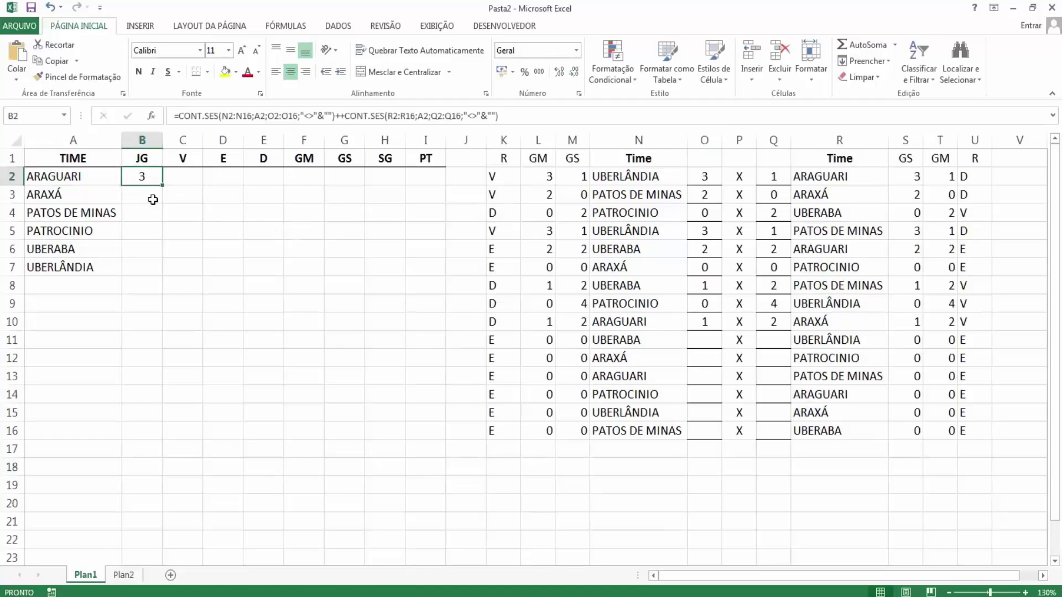
left_click(224, 116)
left_click_drag(223, 115, 254, 115)
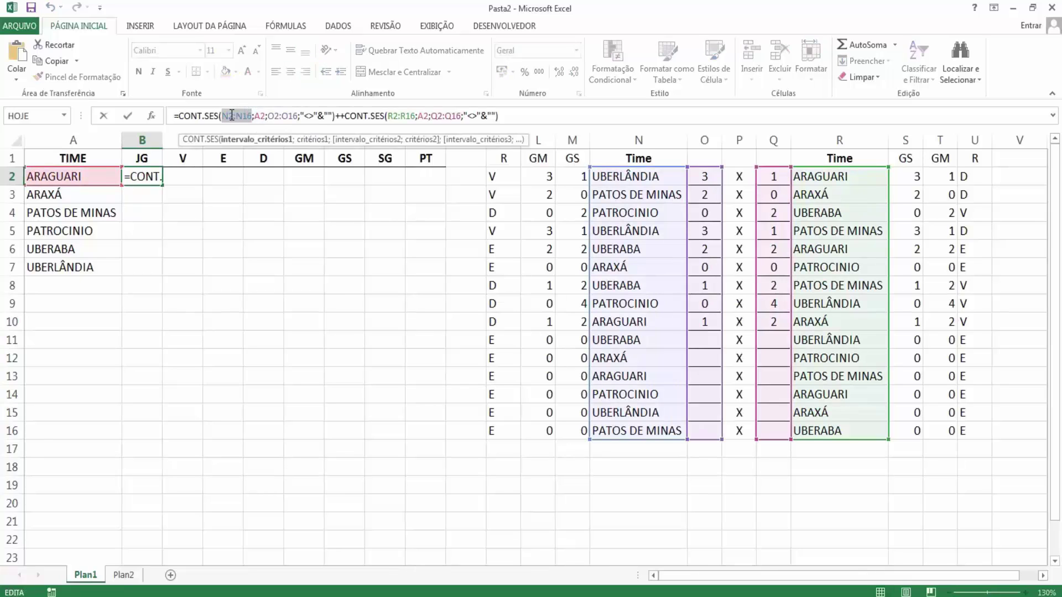
key("F4")
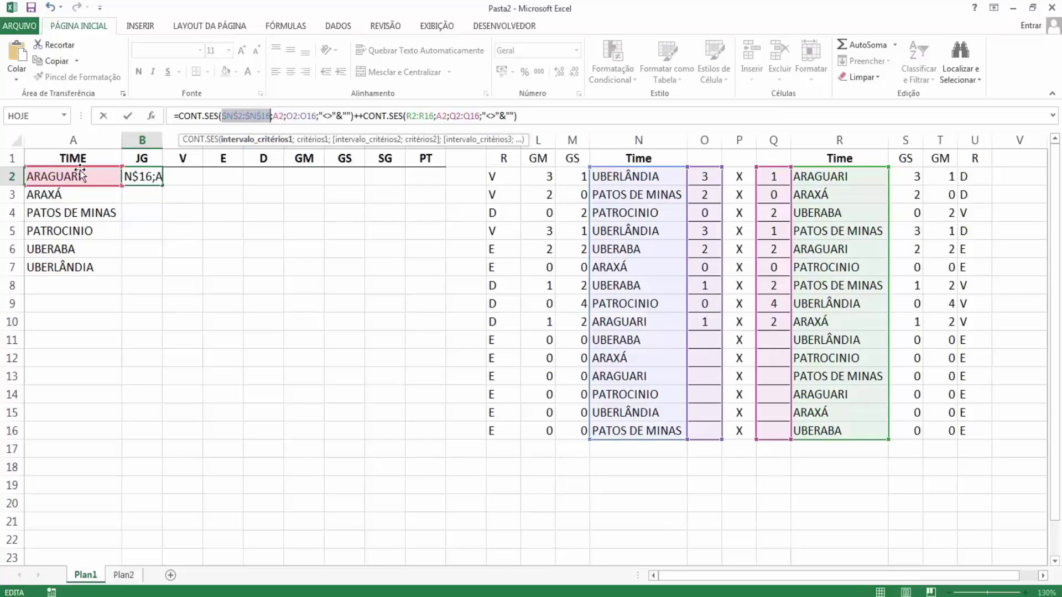
left_click_drag(286, 115, 320, 115)
key("F4")
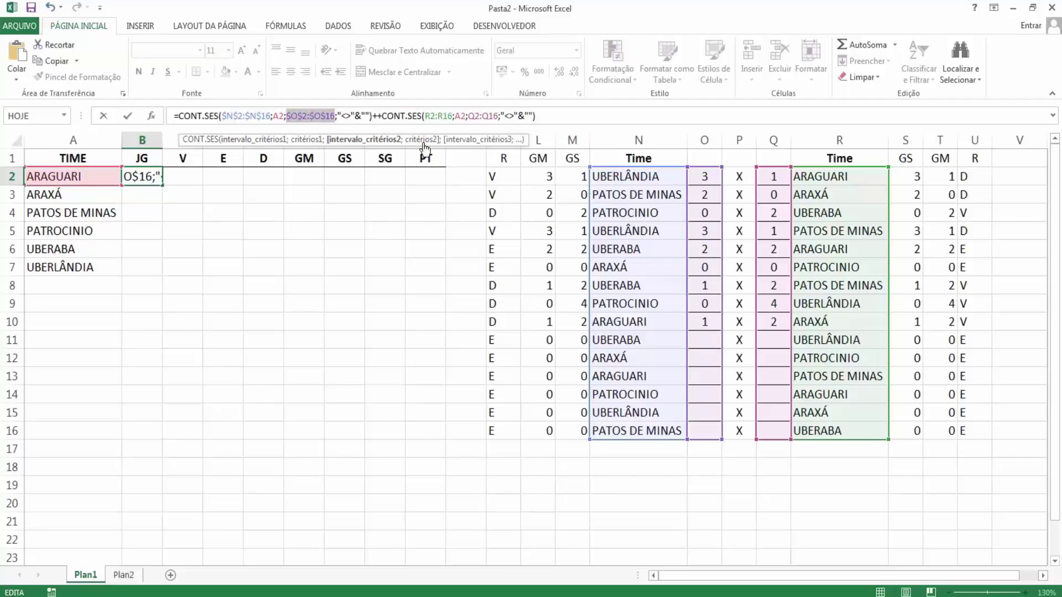
Make R2:R16 and Q2:Q16 absolute in B2's second CONT.SES, and fill the committed formula down through B7.
left_click(430, 115)
left_click_drag(430, 115, 450, 115)
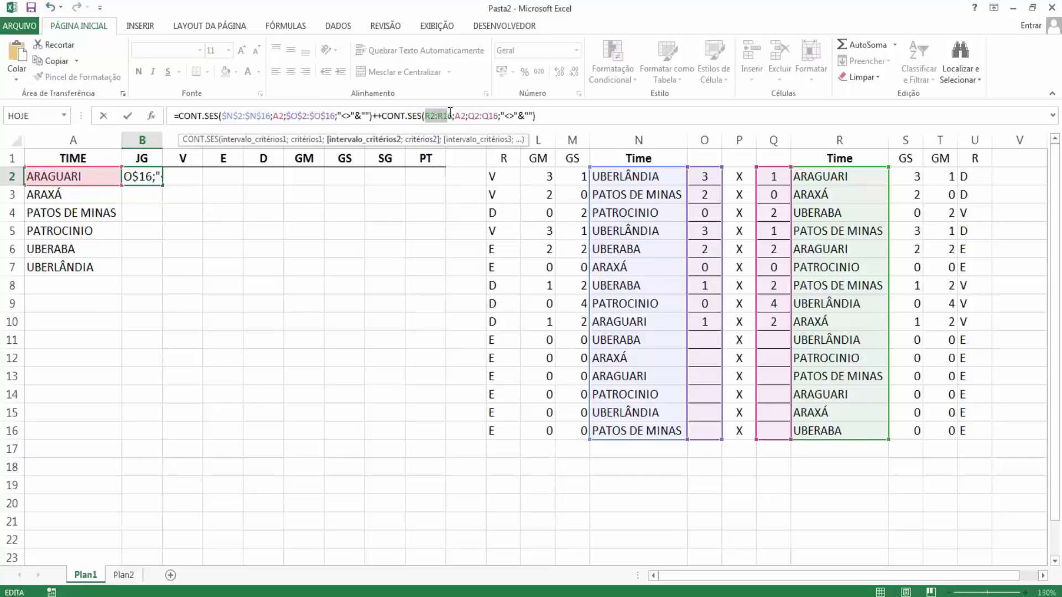
key("F4")
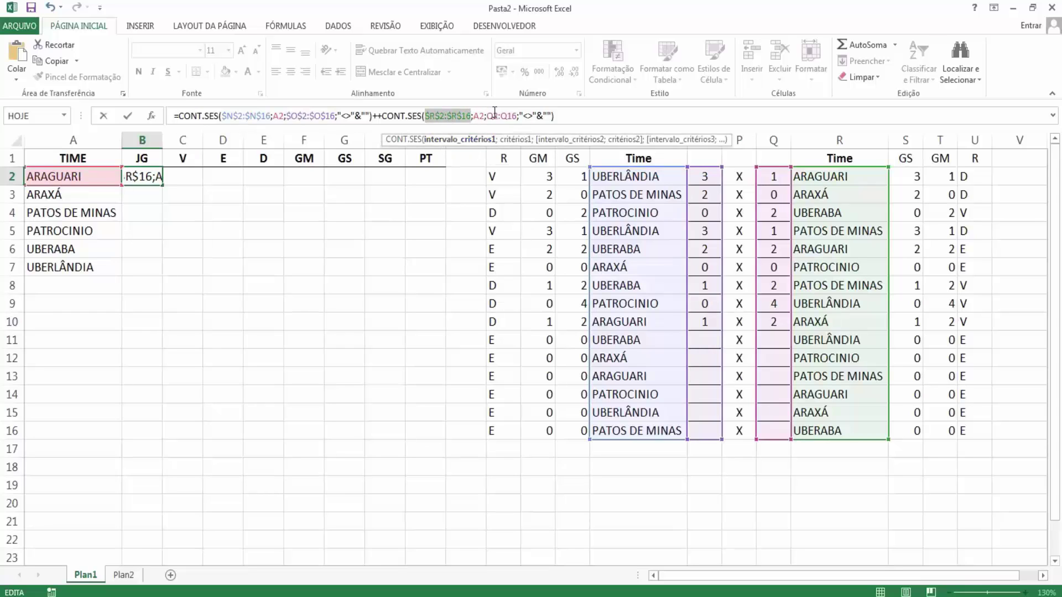
left_click_drag(487, 115, 514, 118)
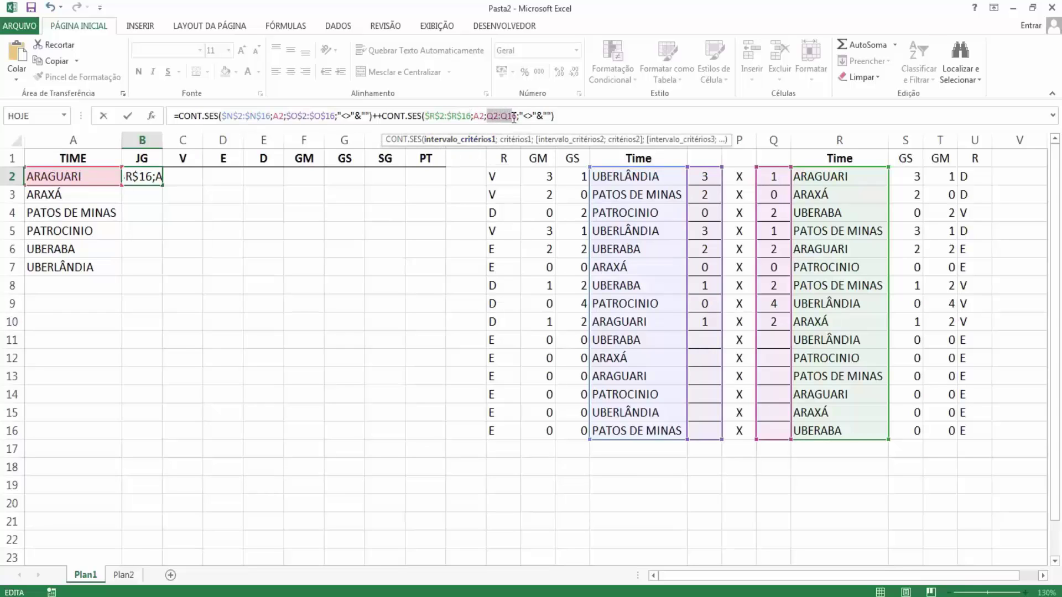
key("F4")
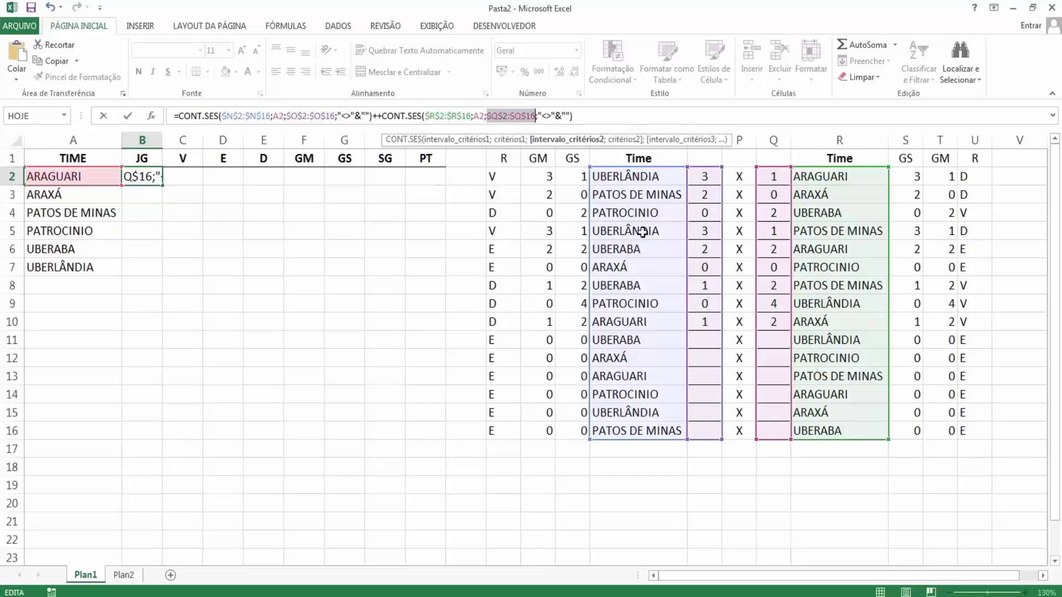
key("Return")
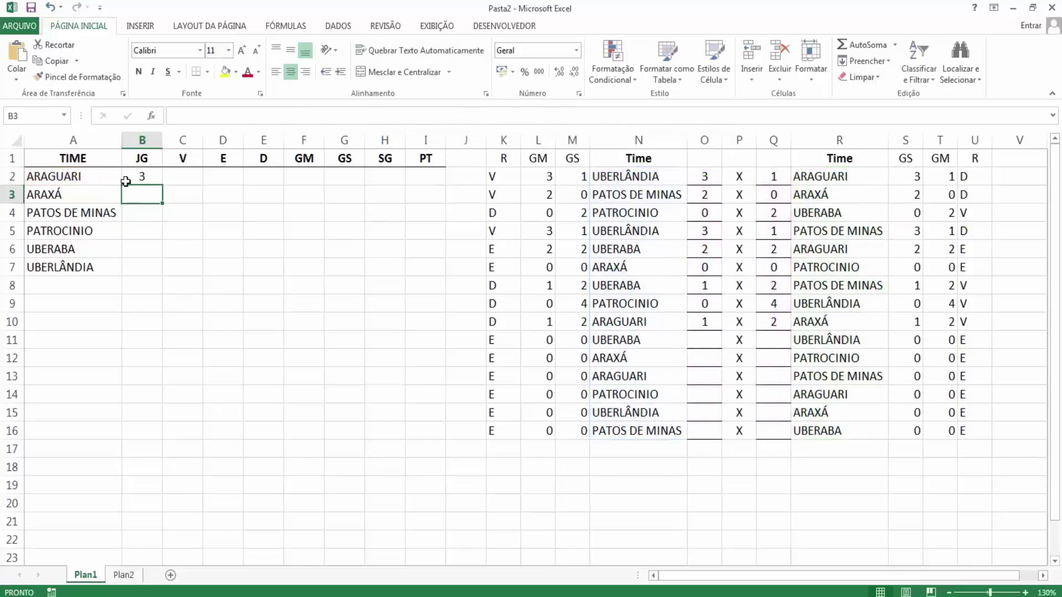
left_click(131, 180)
left_click_drag(164, 188, 165, 274)
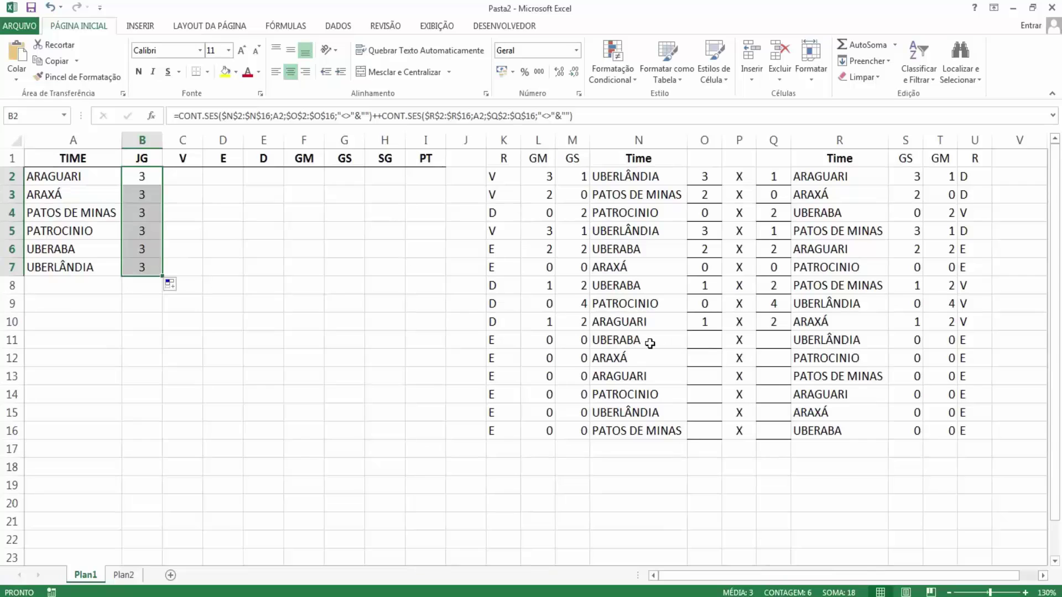
Test the JG column by entering a score of 1 for UBERABA in O11 and deleting it again.
left_click(705, 338)
type("1")
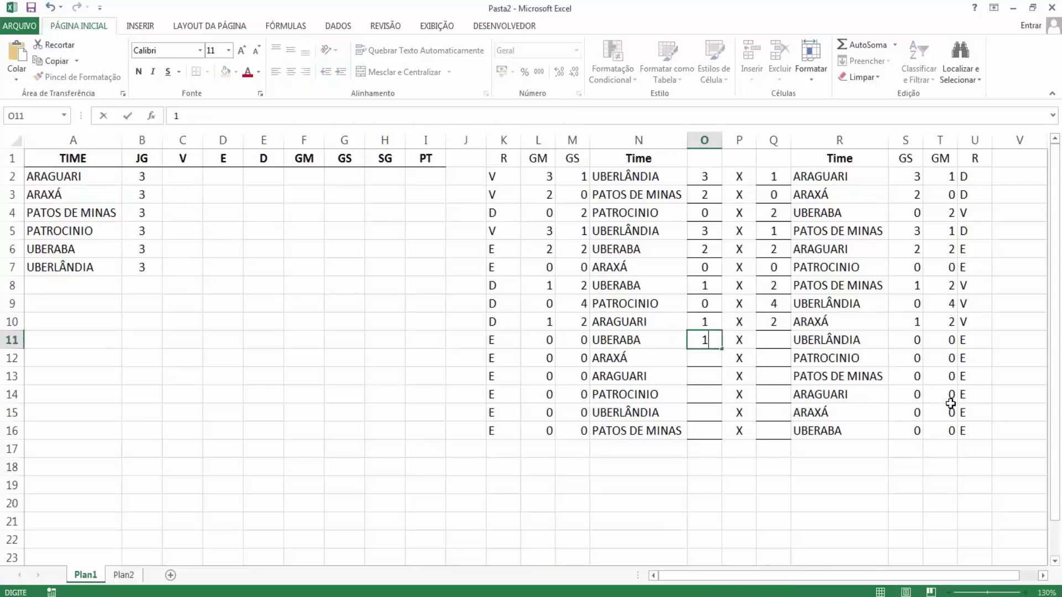
key("Return")
key("Up")
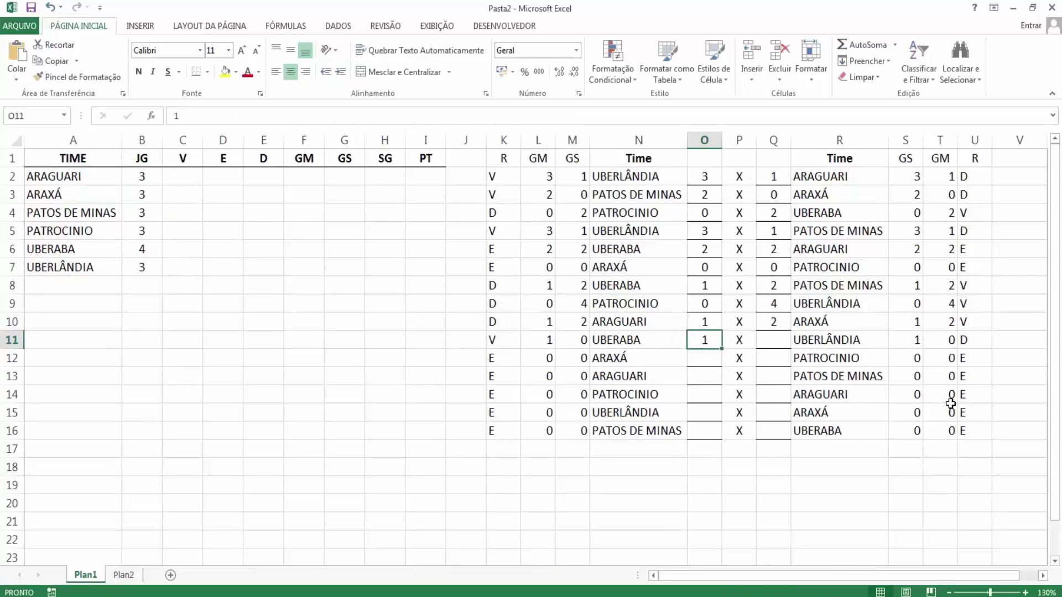
key("Delete")
Test the JG column by entering a score of 2 for UBERLÂNDIA in O15 and deleting it again.
key("Down")
key("Down")
key("Down")
key("Down")
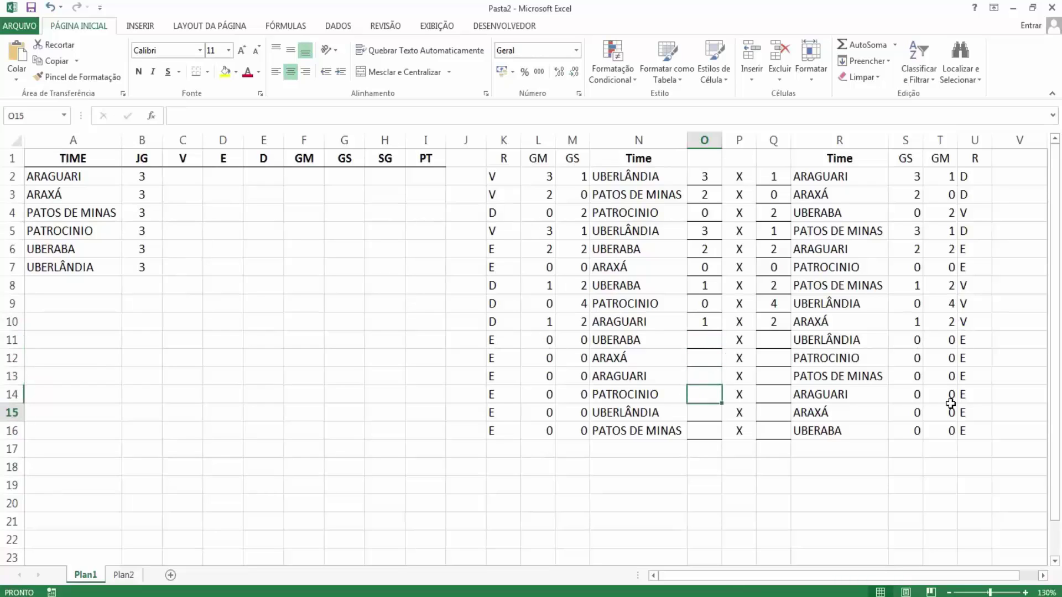
type("2")
key("Return")
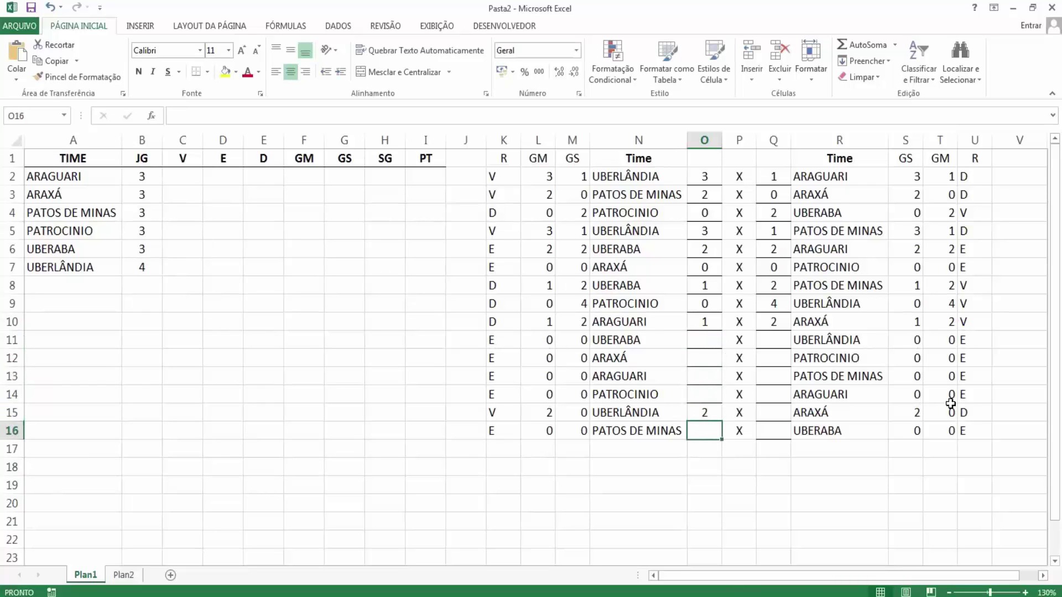
key("Up")
key("Delete")
key("Left")
key("Left")
key("Left")
key("Left")
key("Left")
key("Left")
key("Left")
key("Left")
key("Left")
key("Left")
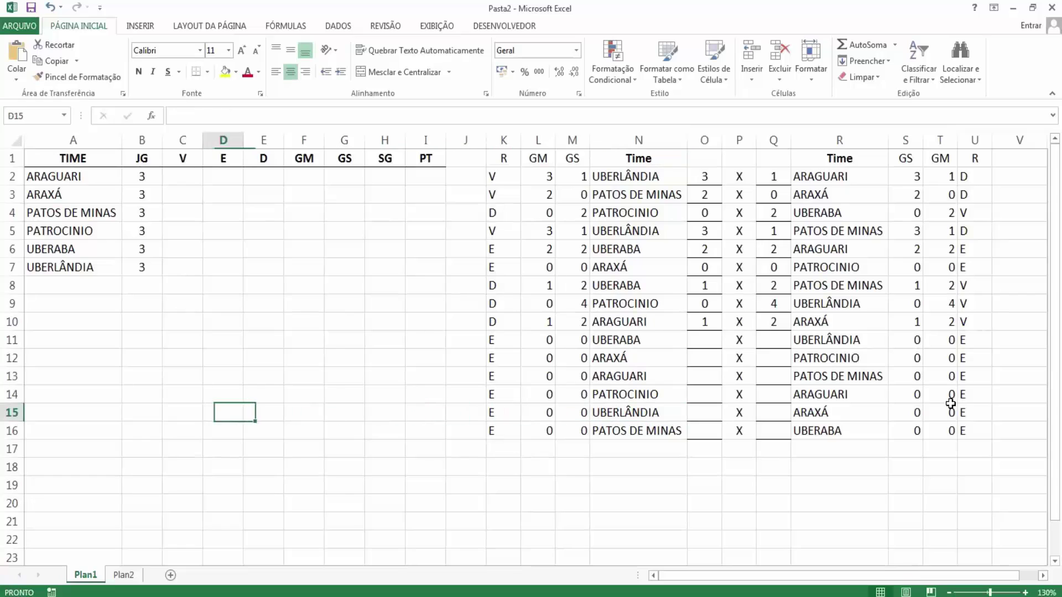
key("Up")
key("Up")
key("Up")
key("Up")
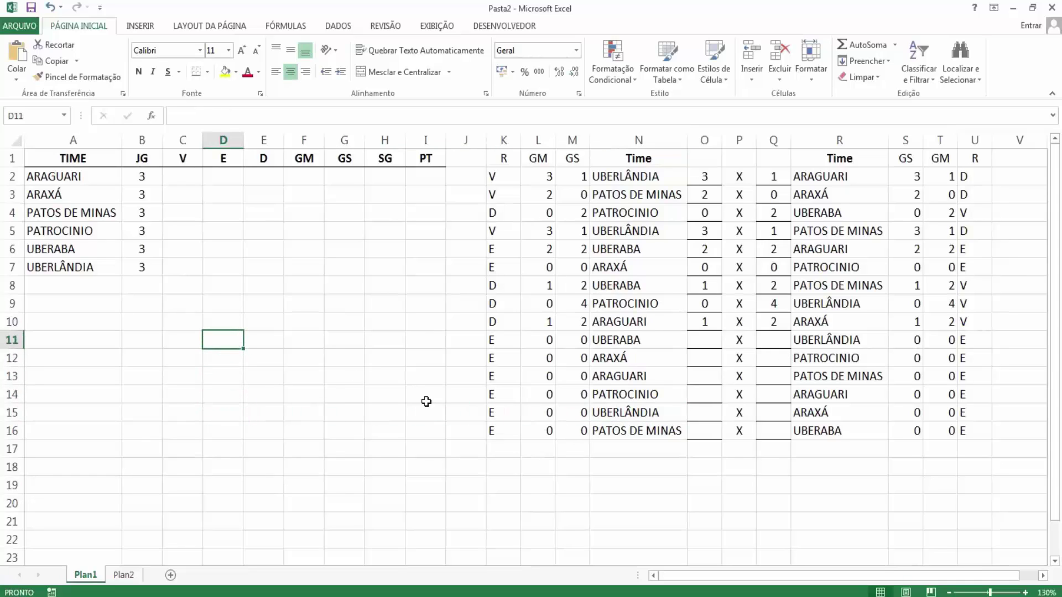
left_click(195, 175)
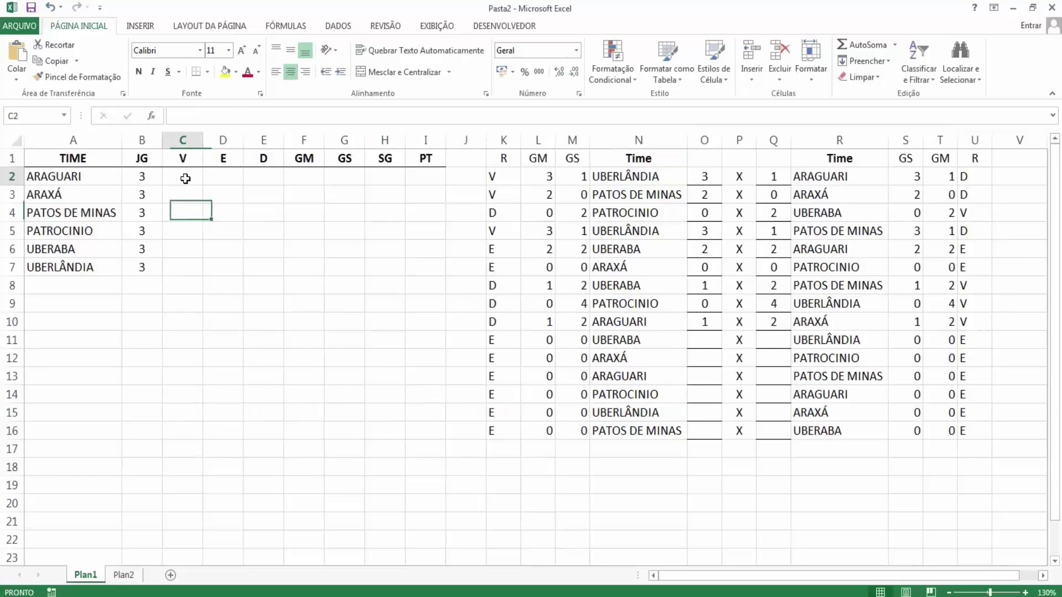
left_click(145, 191)
left_click(143, 181)
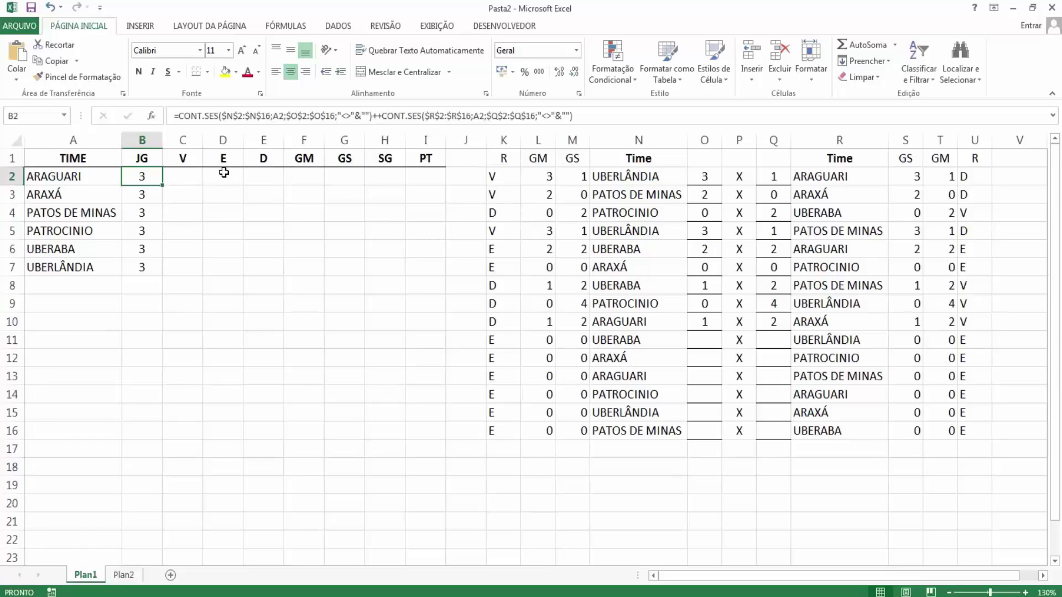
Start the V formula in C2 as a CONT.SES with range N2:N16 and criterion A2.
left_click(193, 178)
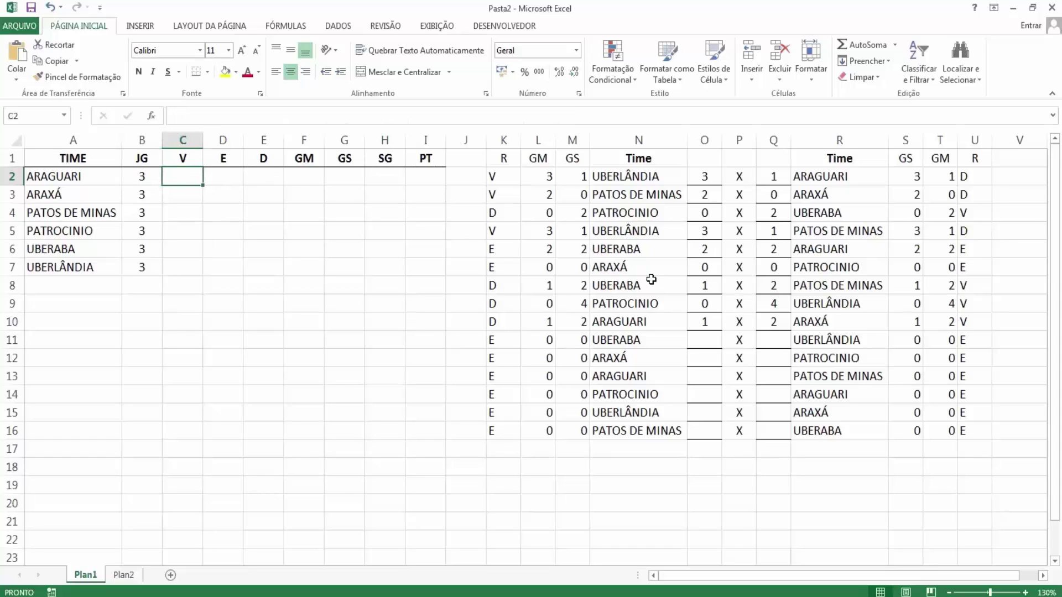
type("=")
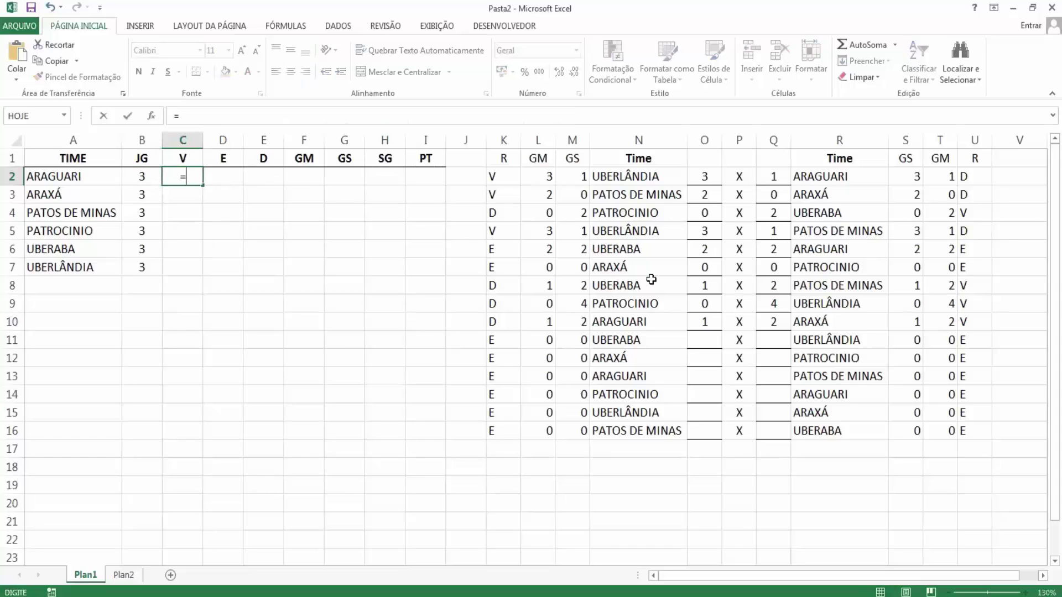
type("CONT.SES")
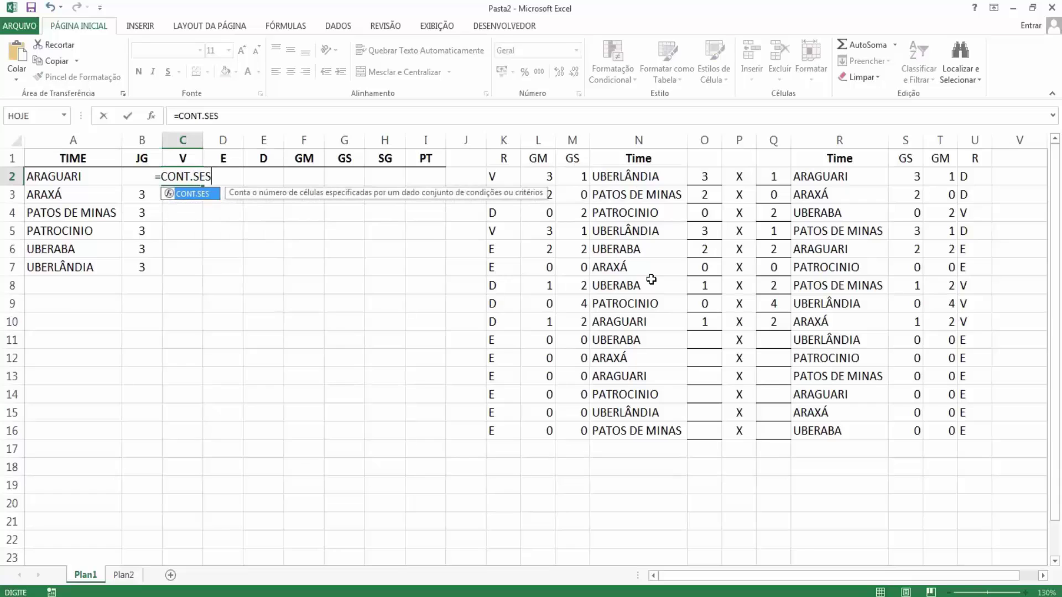
left_click_drag(631, 177, 657, 431)
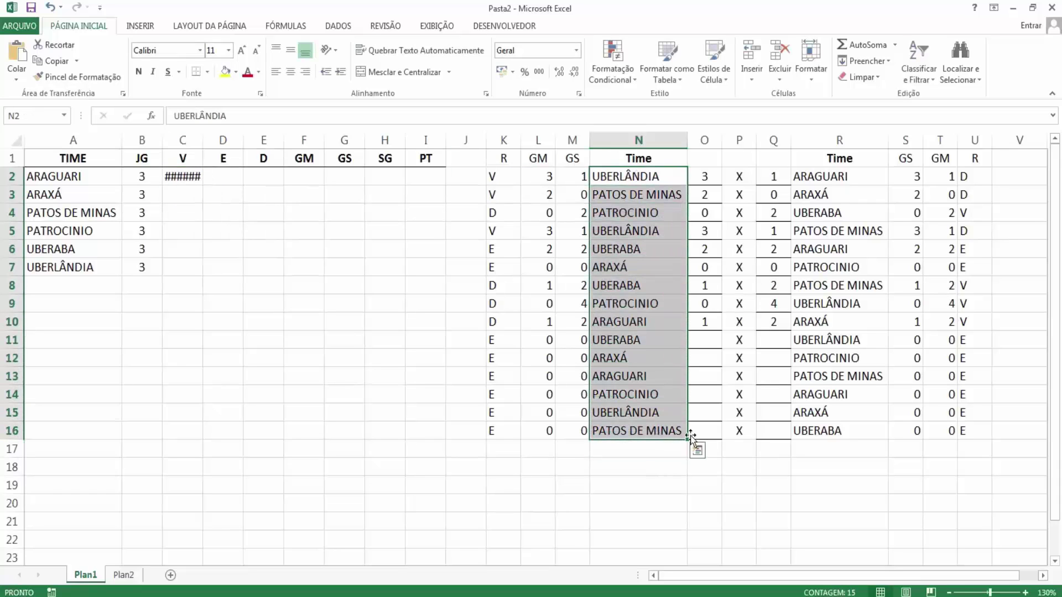
left_click(195, 177)
left_click(231, 116)
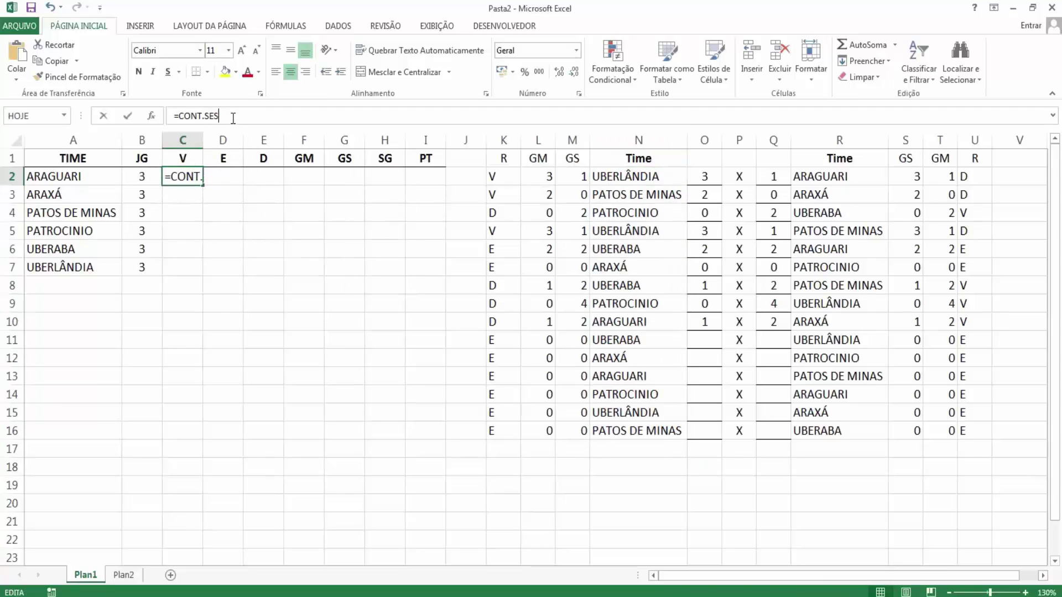
type("(")
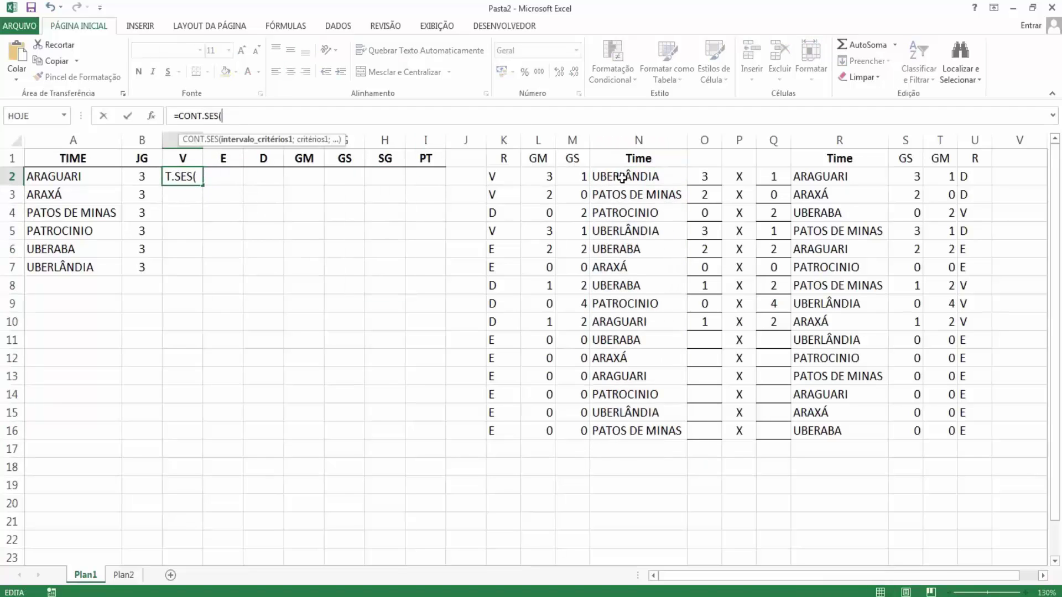
left_click_drag(623, 178, 629, 426)
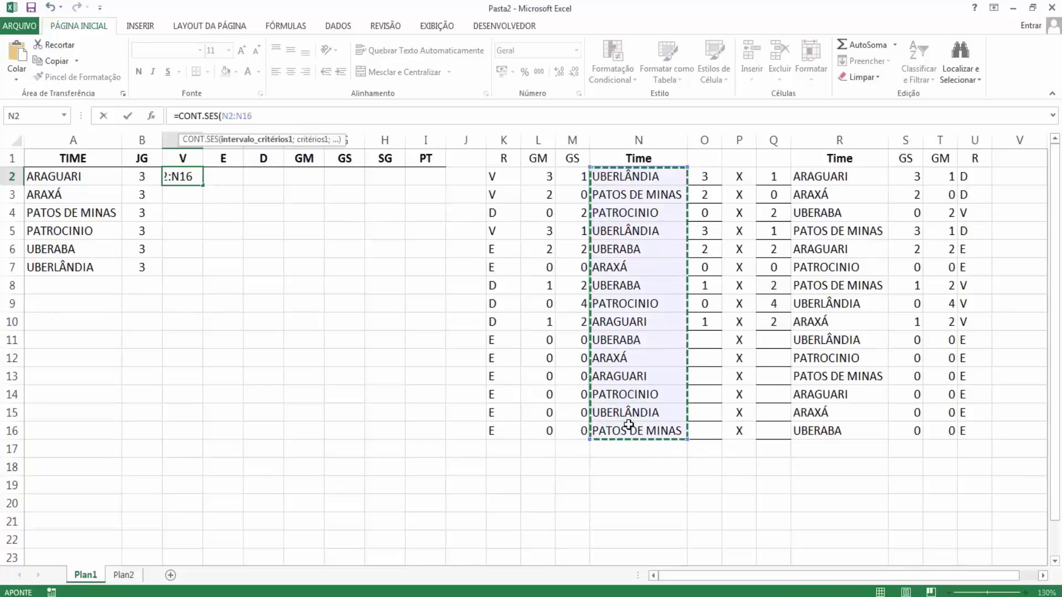
type(";")
left_click(60, 179)
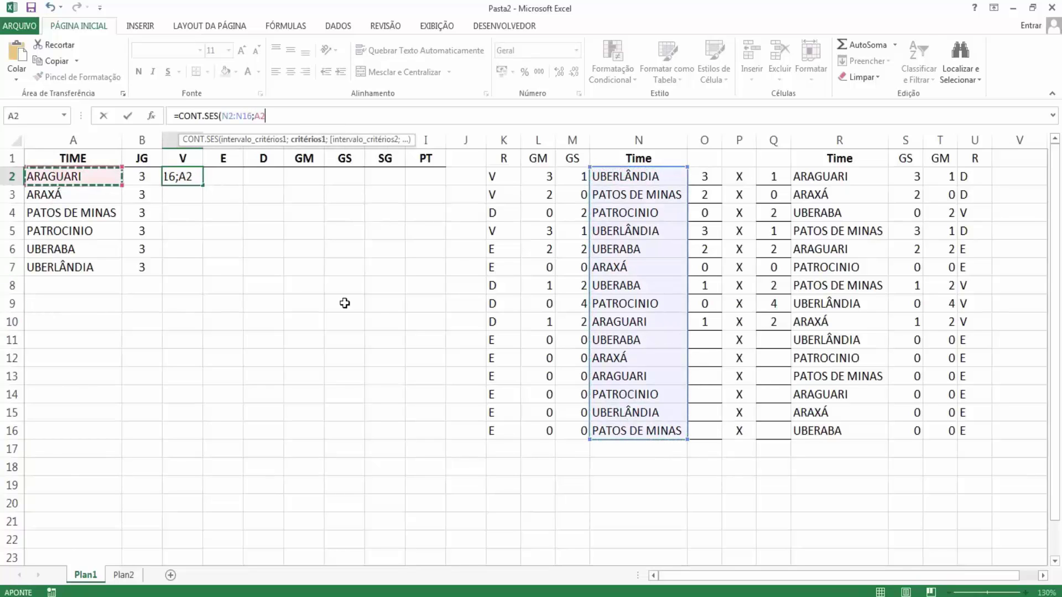
Add range K2:K16 with criterion "V" to C2's first CONT.SES and close its parenthesis.
type(";")
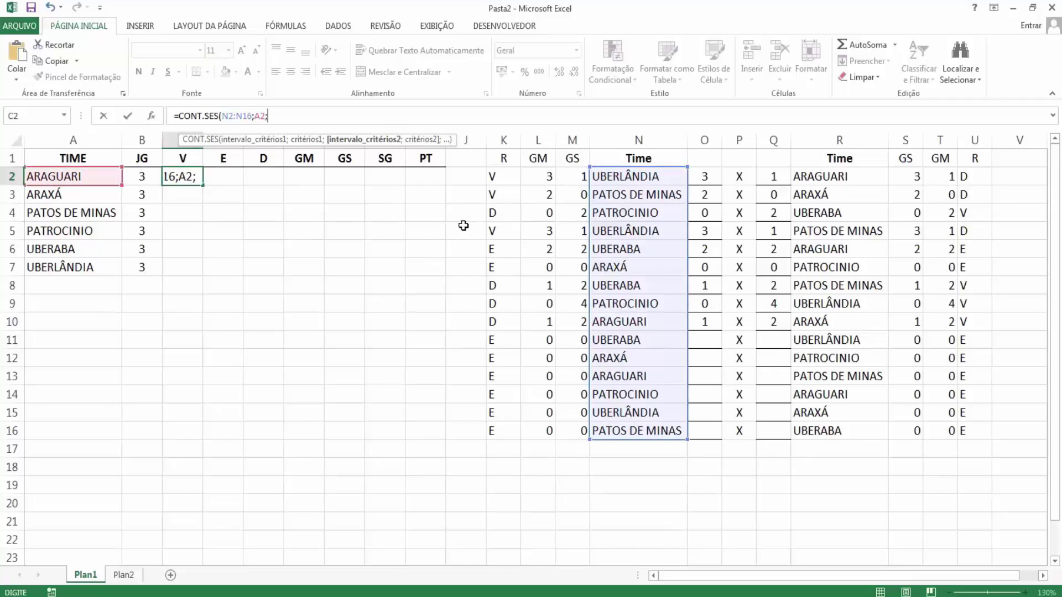
left_click_drag(501, 176, 512, 427)
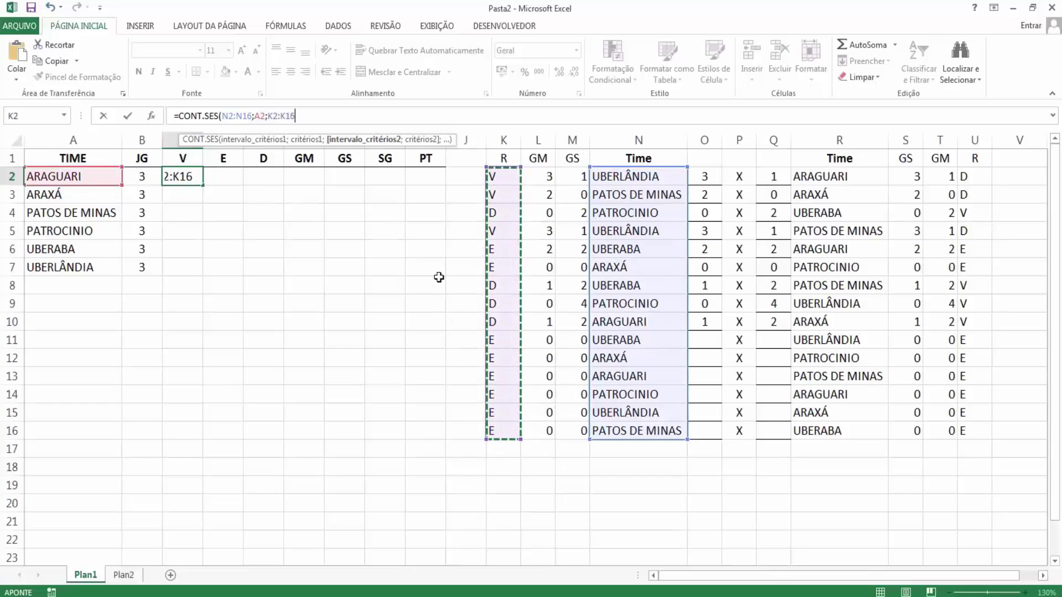
type(";\"v")
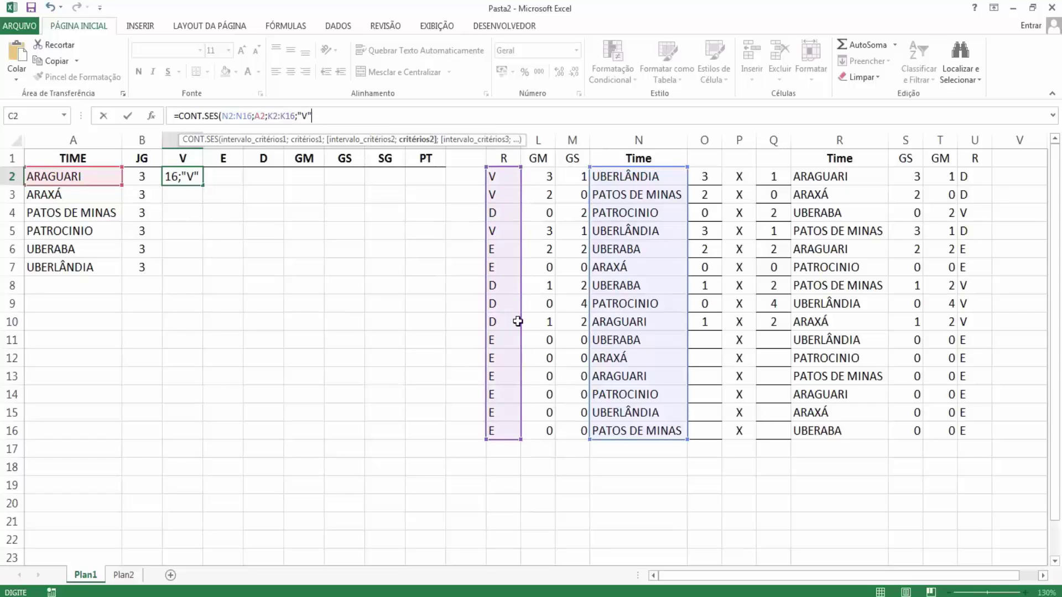
type("\")")
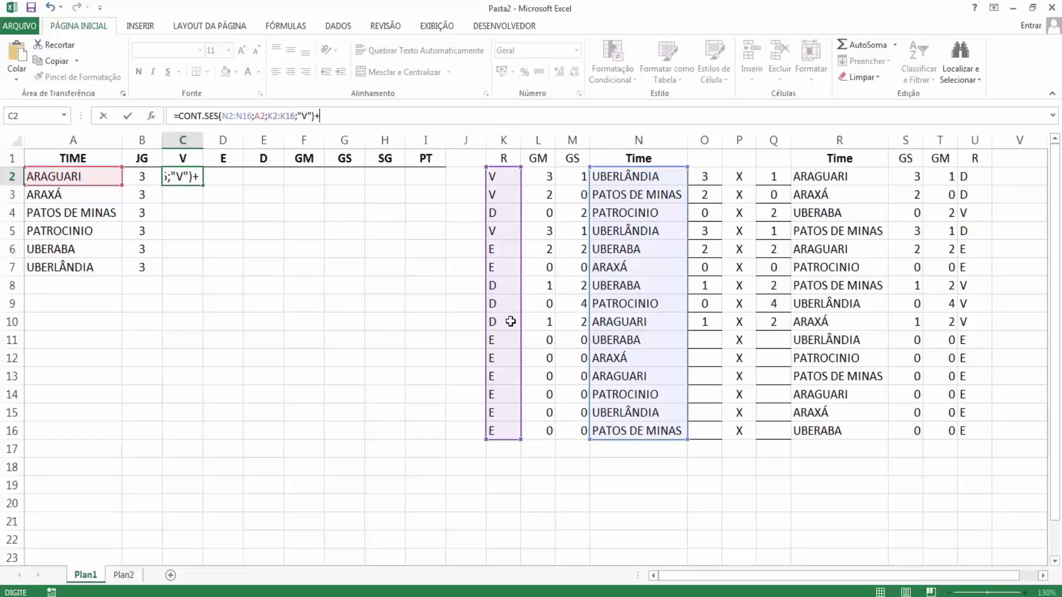
Add a second CONT.SES to C2's formula with range R2:R16 and criterion A2.
type("+")
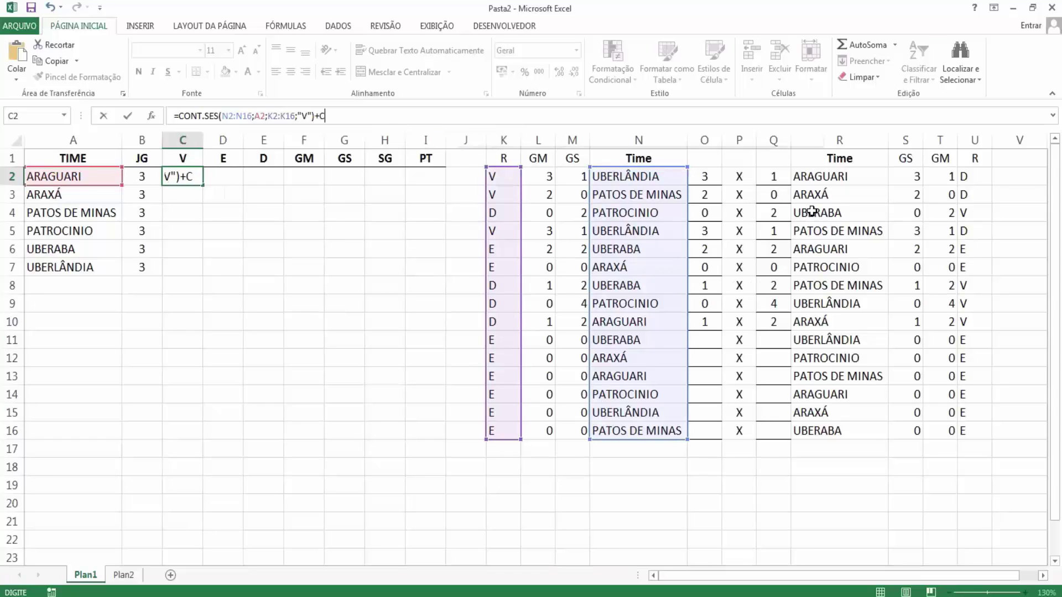
type("CONT.SES(")
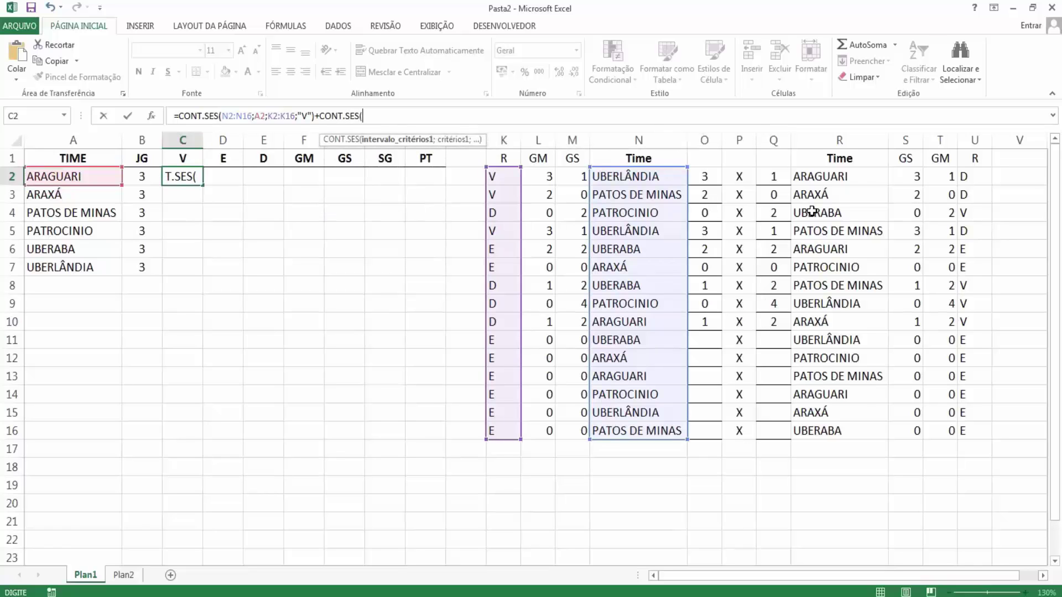
left_click_drag(827, 176, 806, 426)
type(";")
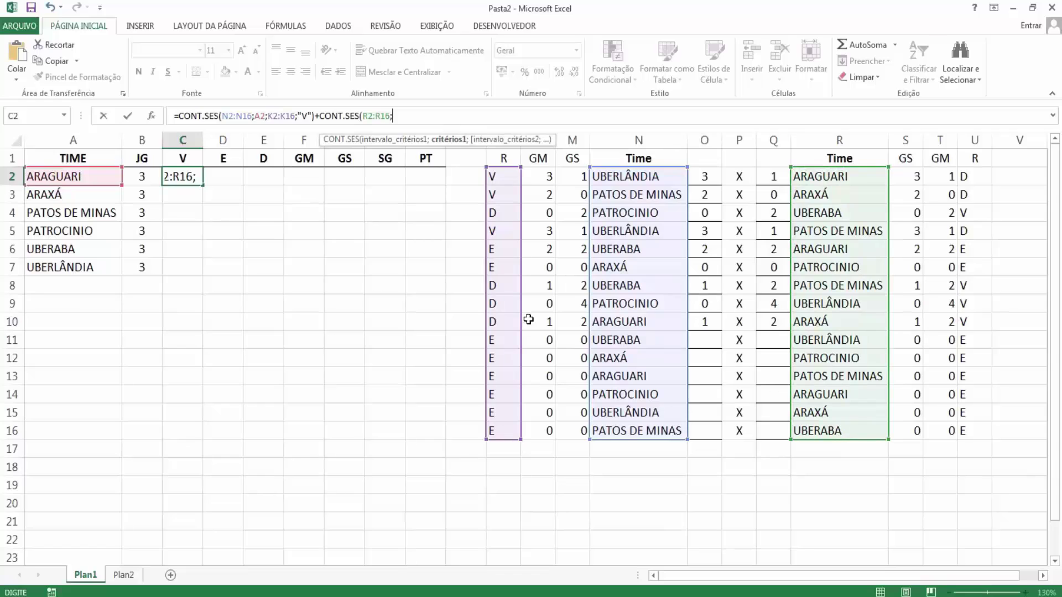
left_click(87, 175)
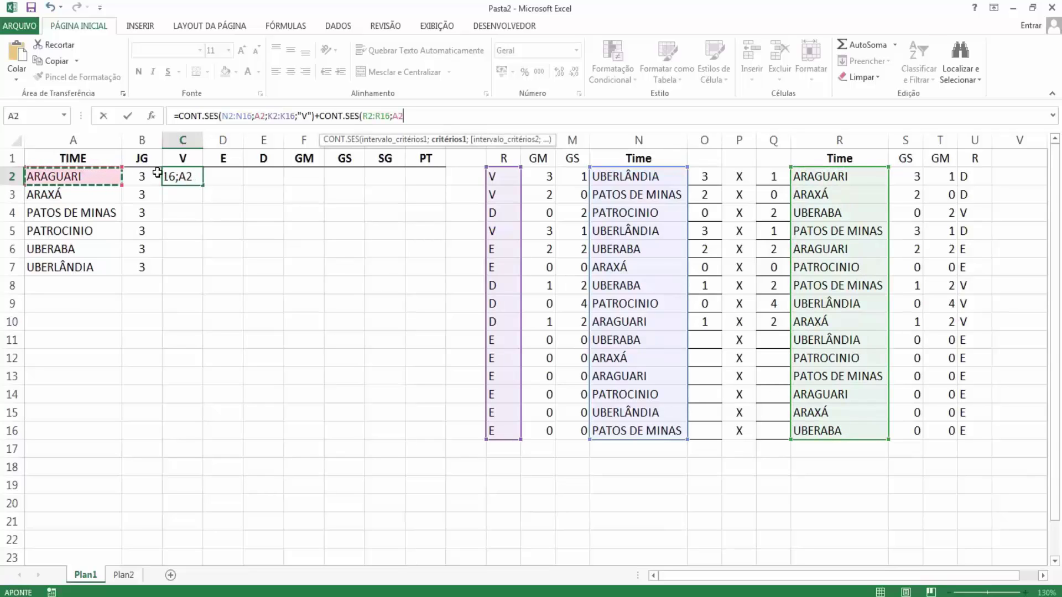
Complete C2's second CONT.SES with range U2:U16 and criterion "V", and commit the formula.
type(")")
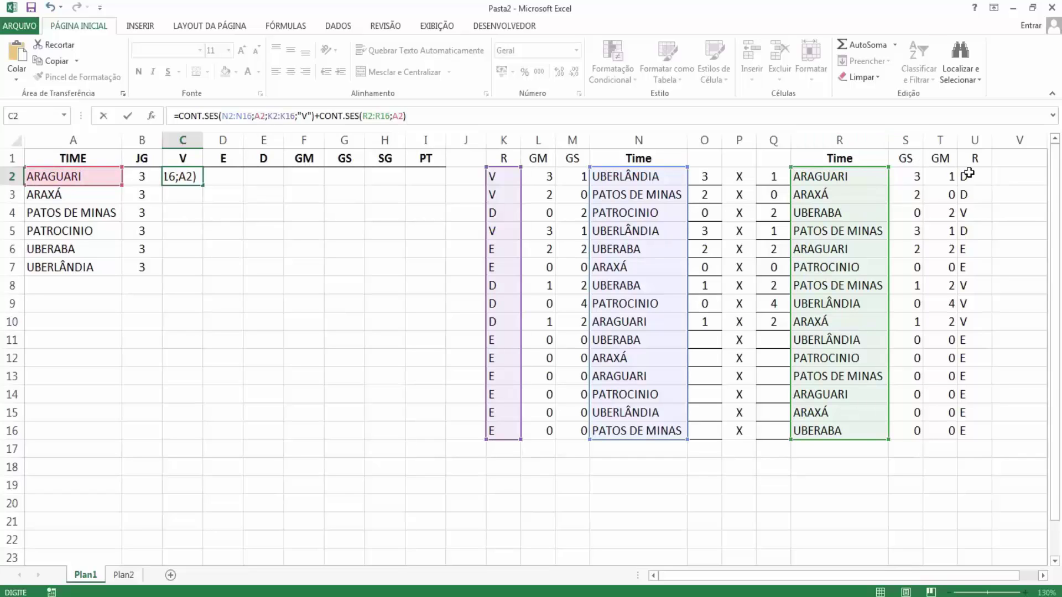
key("BackSpace")
type(";")
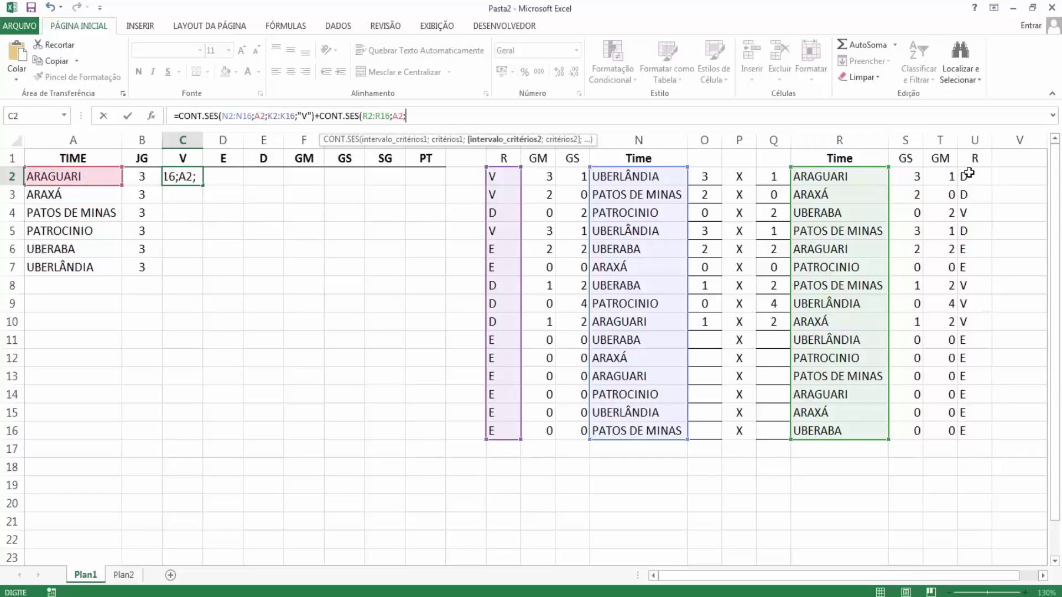
left_click_drag(979, 177, 986, 430)
type(";")
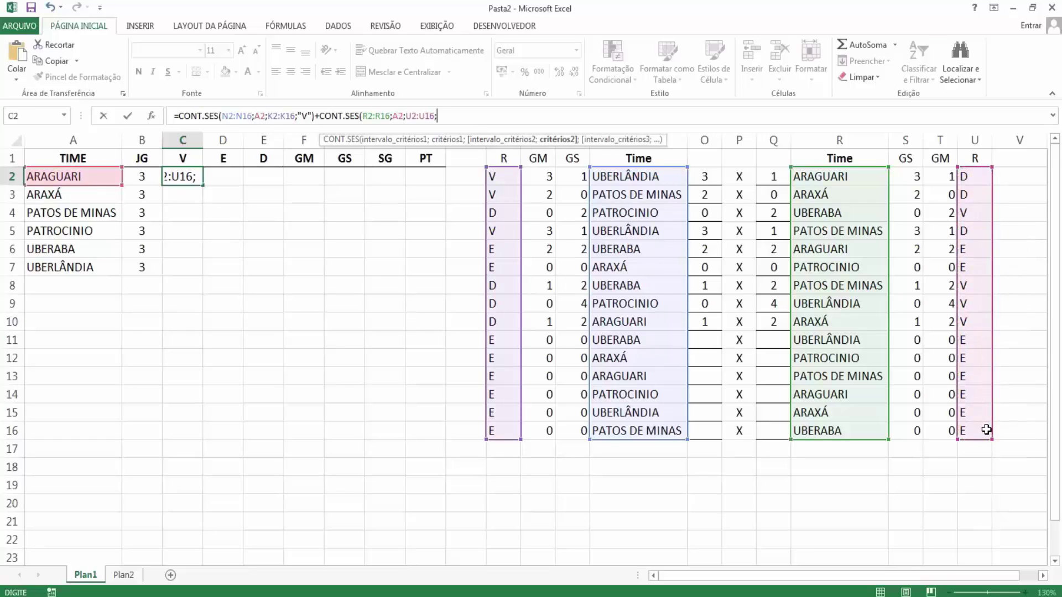
type("\"v\")")
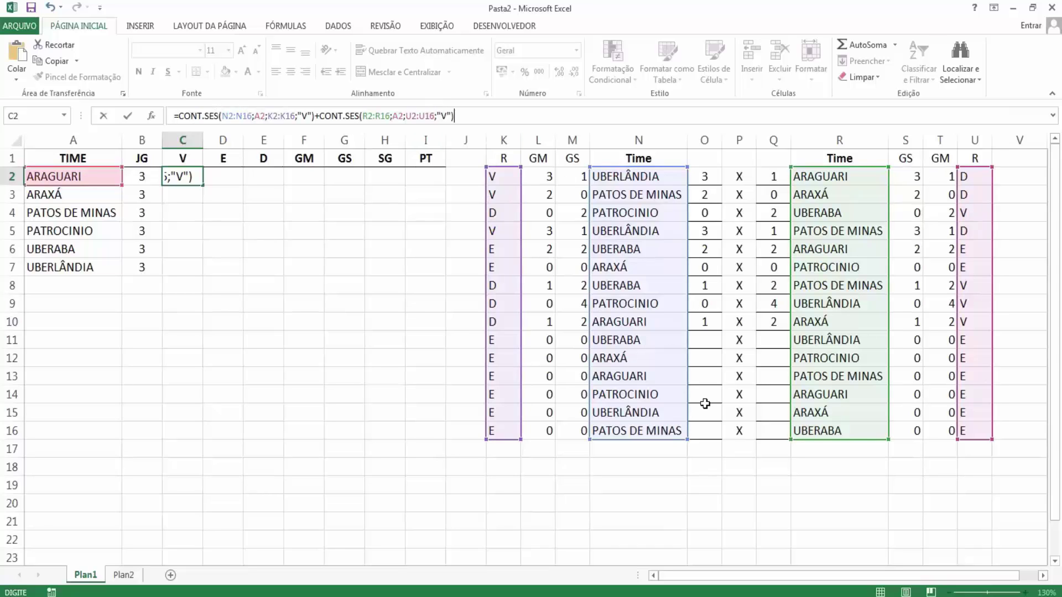
key("Return")
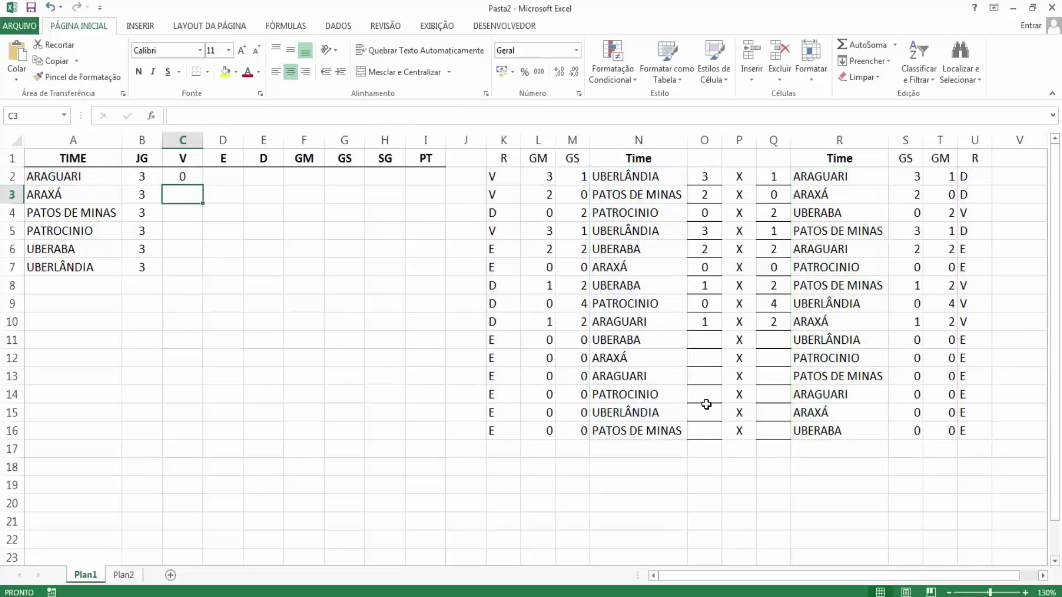
Try filling C2's formula with relative ranges down through C7, inspect the ranges in C7, and undo the fill.
left_click(180, 182)
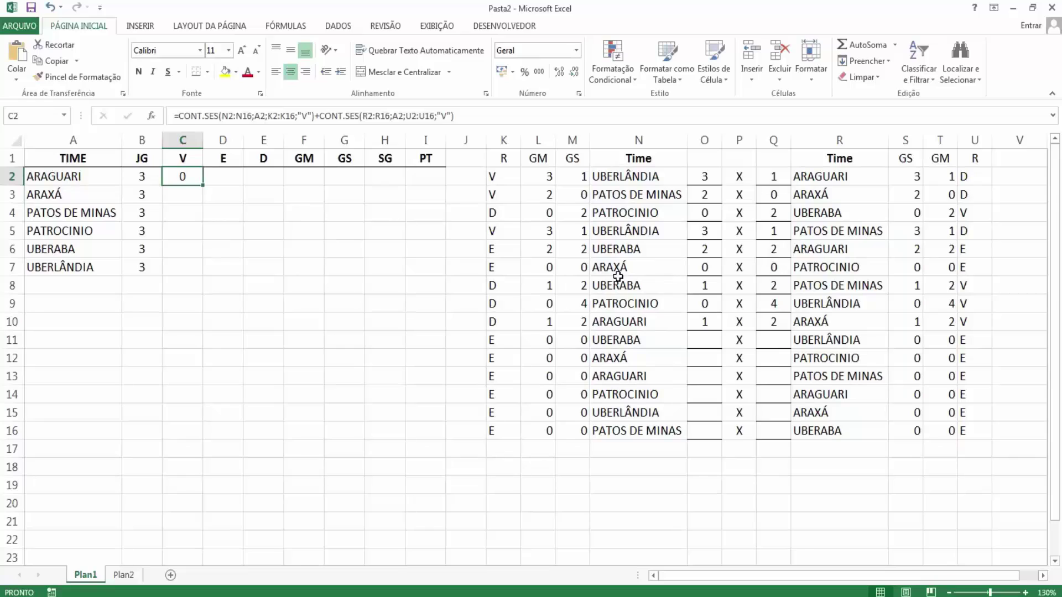
left_click_drag(202, 188, 210, 272)
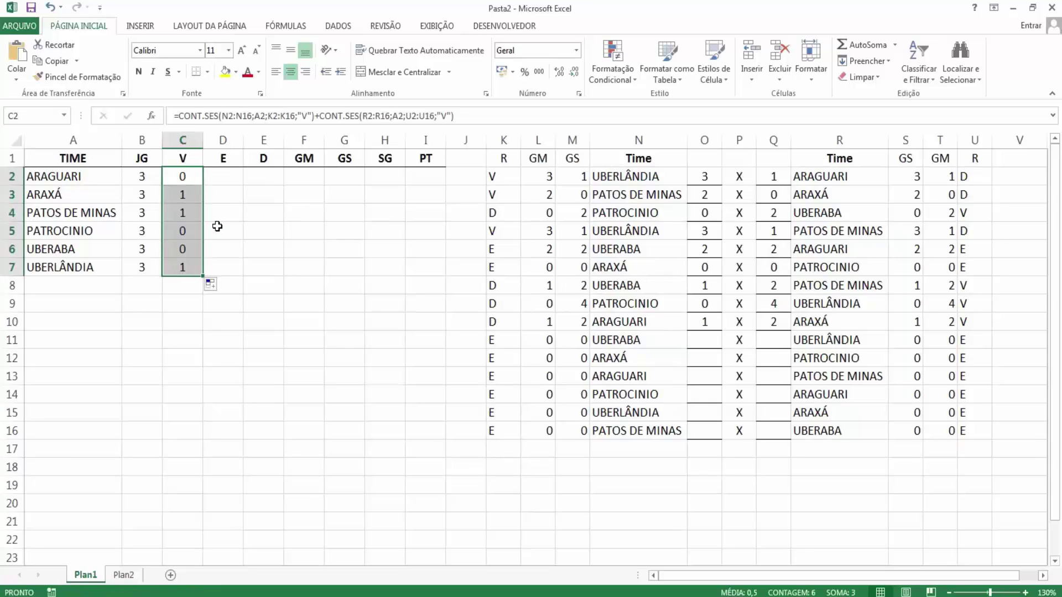
key("ctrl+z")
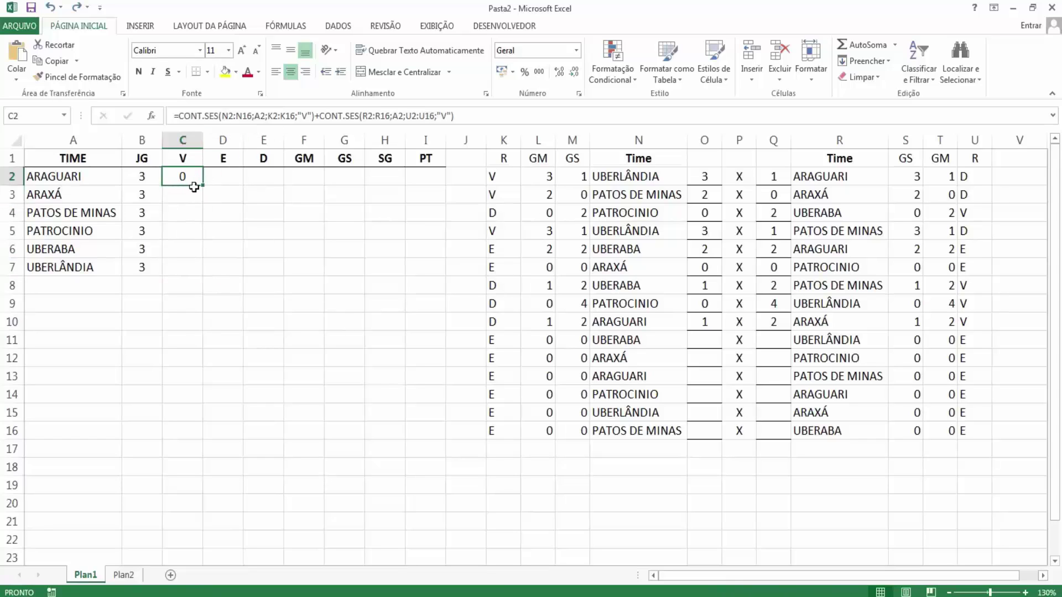
left_click_drag(200, 187, 207, 282)
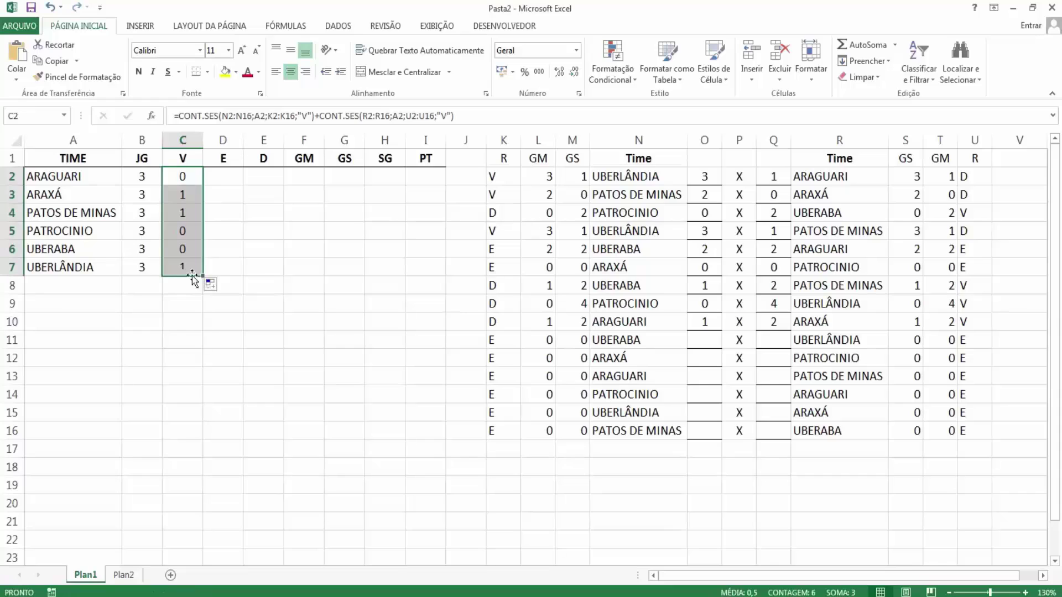
double_click(184, 268)
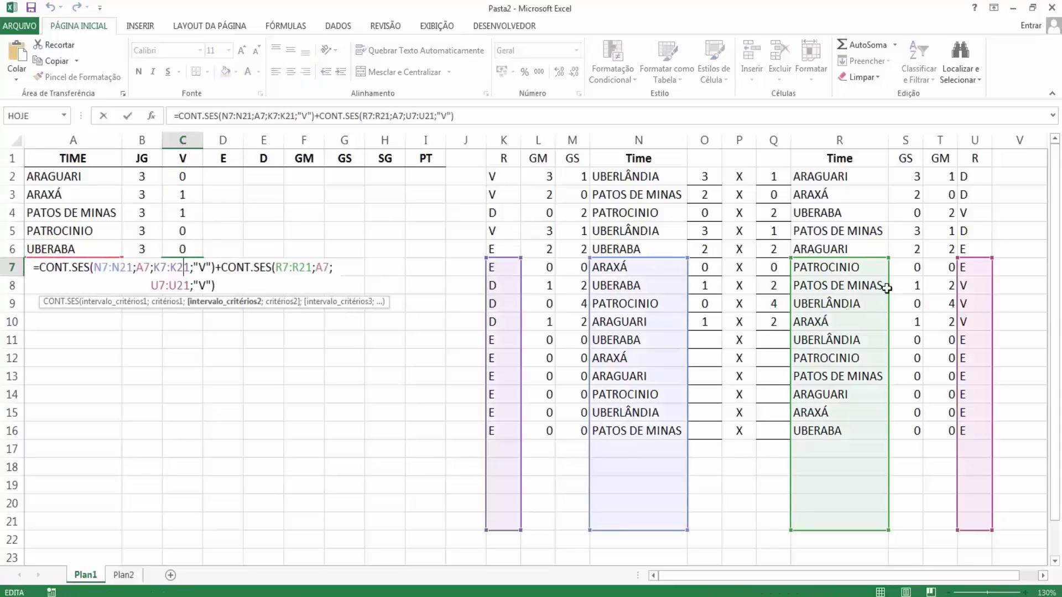
key("Escape")
key("ctrl+z")
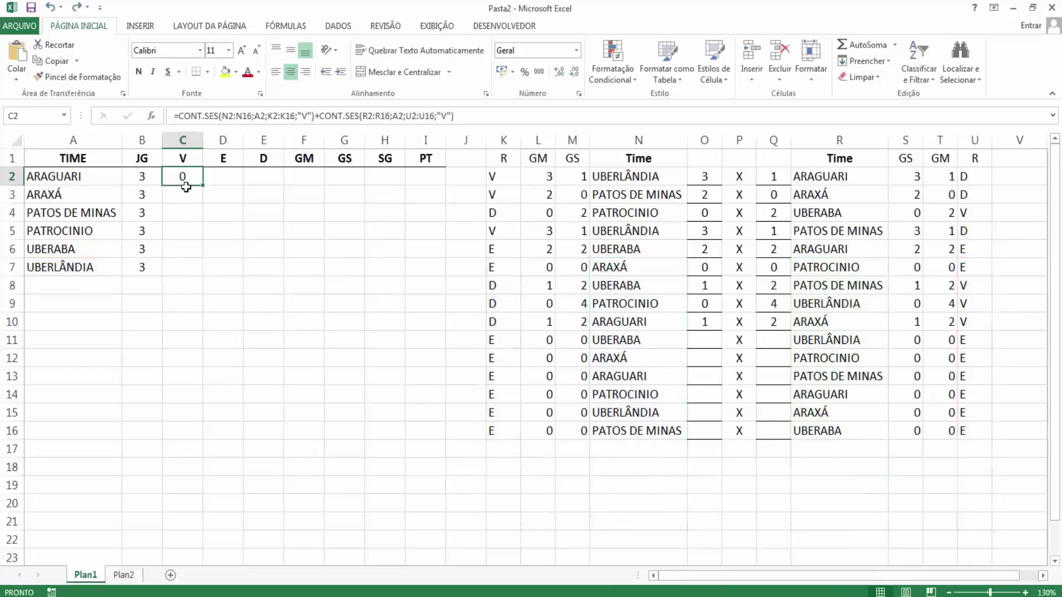
Make the ranges N2:N16 and K2:K16 absolute in the first CONT.SES of C2's formula.
left_click(226, 117)
left_click_drag(223, 117, 250, 116)
key("F4")
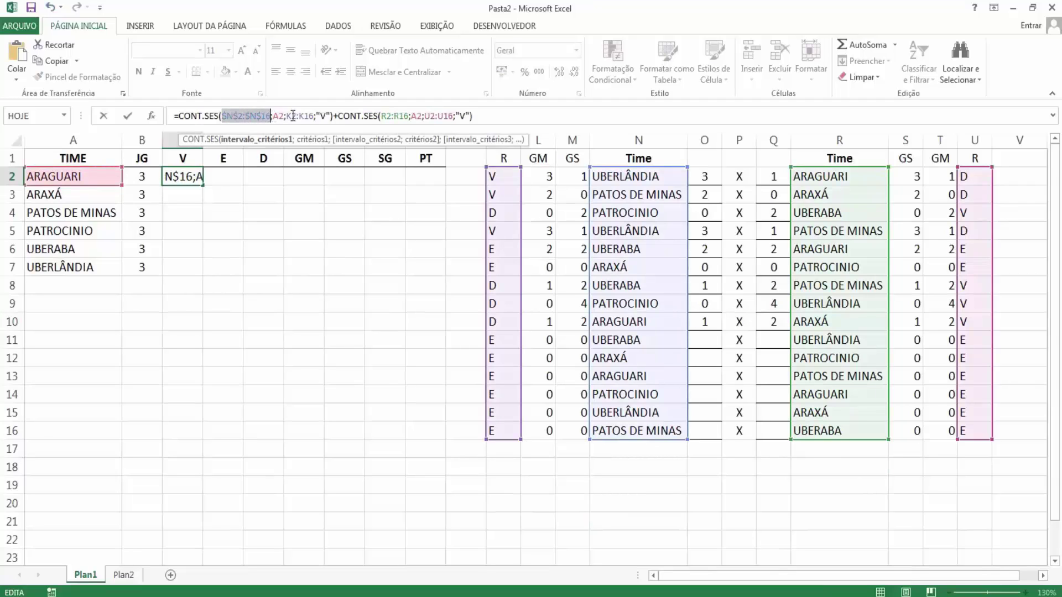
left_click_drag(285, 115, 316, 115)
key("F4")
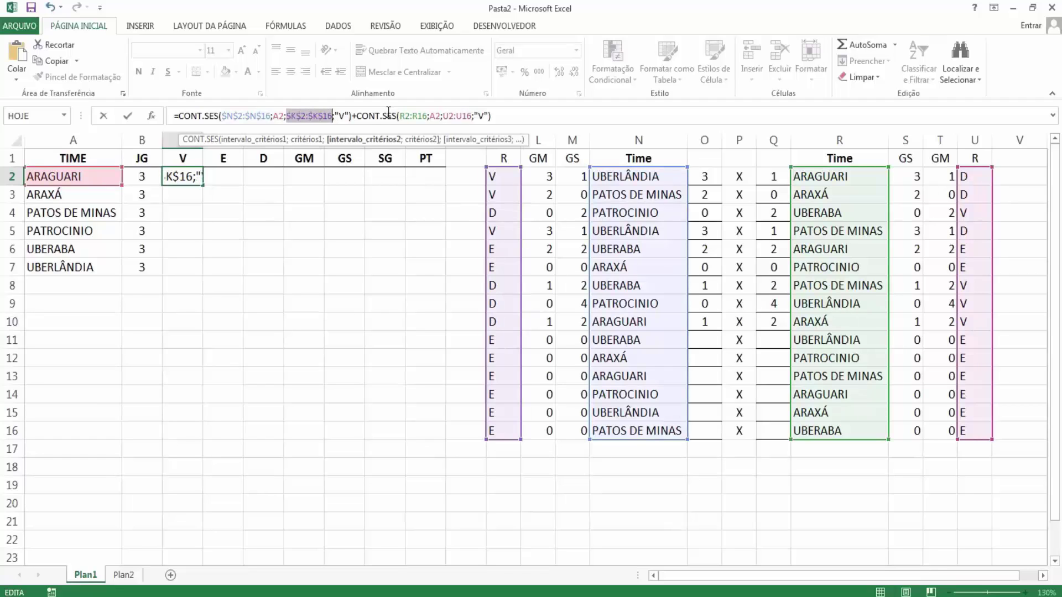
Make R2:R16, A2 and U2:U16 absolute in C2's second CONT.SES and commit the formula.
left_click_drag(400, 116, 490, 116)
key("F4")
key("F4")
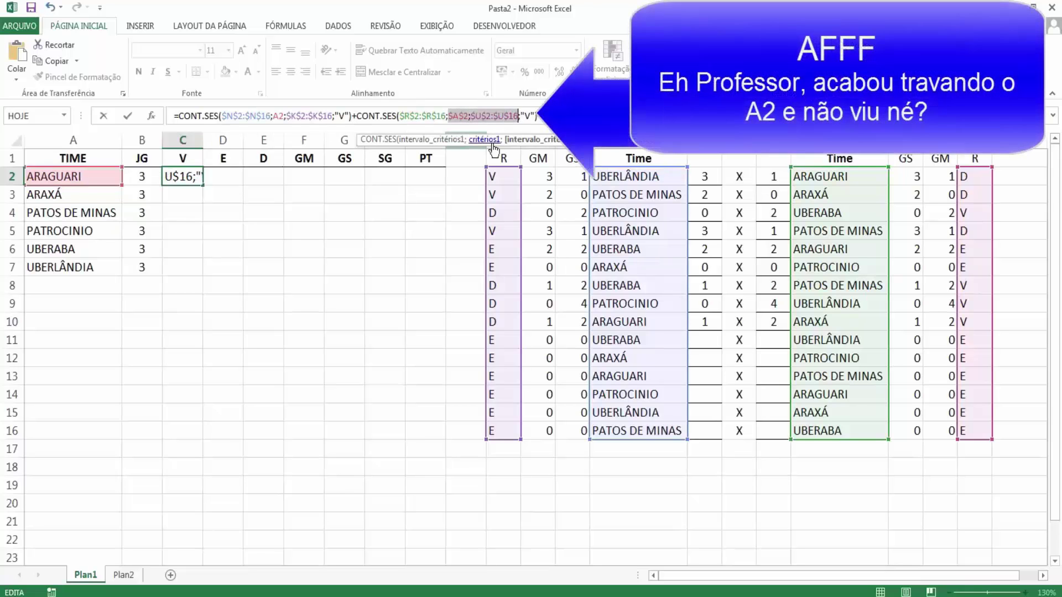
key("Return")
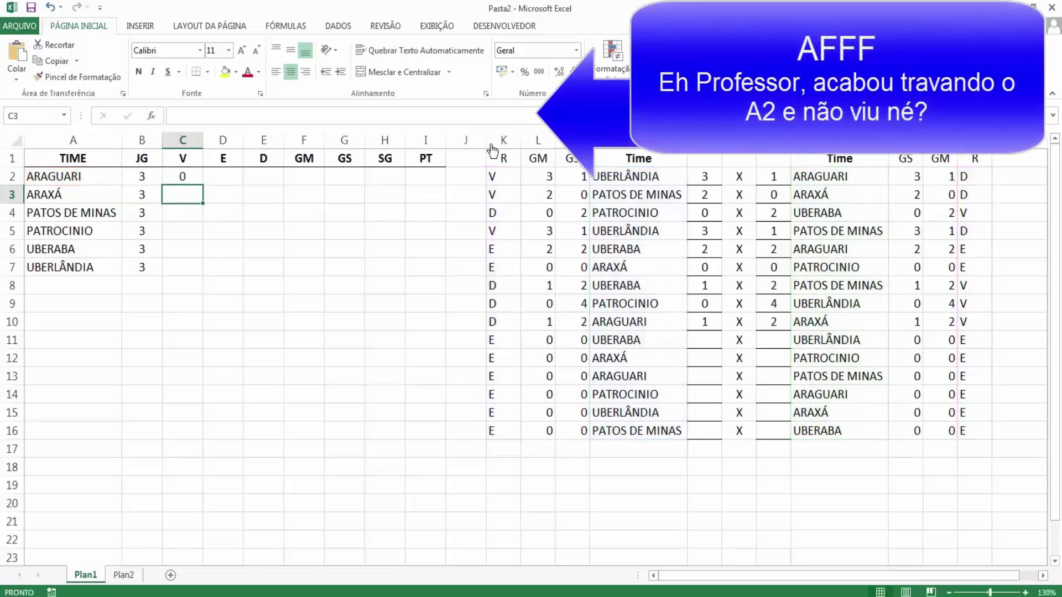
Fill C2's formula down through C7 and check the references in C7's formula.
left_click(181, 176)
left_click_drag(204, 184, 208, 271)
double_click(184, 271)
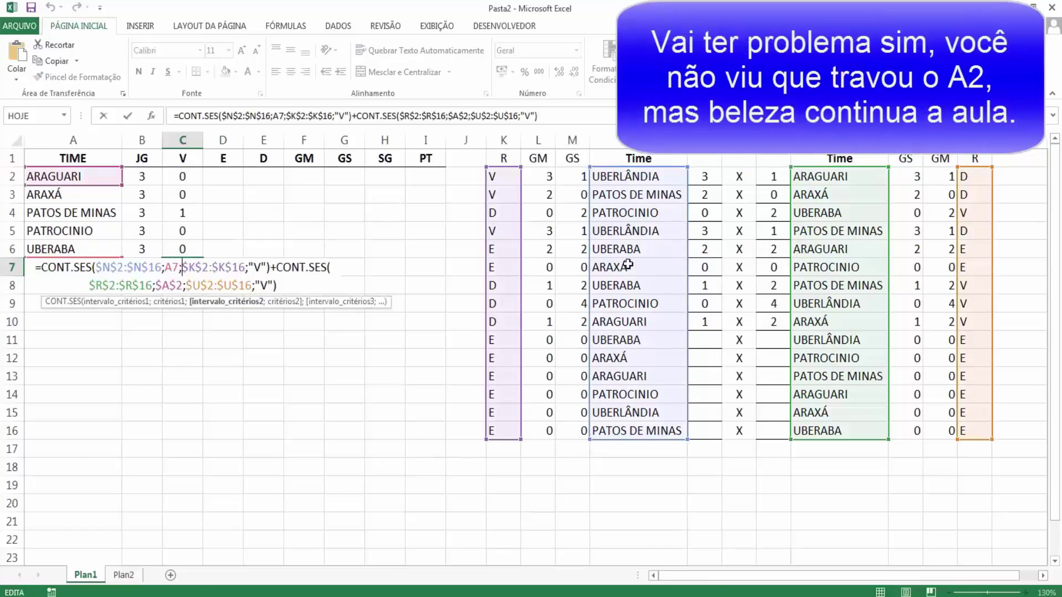
key("Escape")
key("Escape")
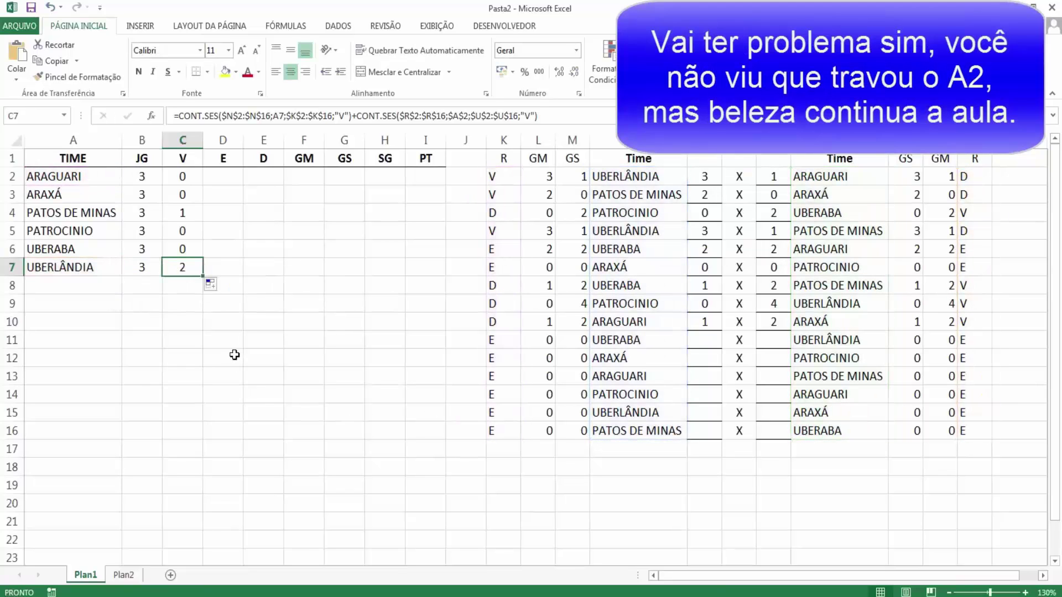
double_click(196, 273)
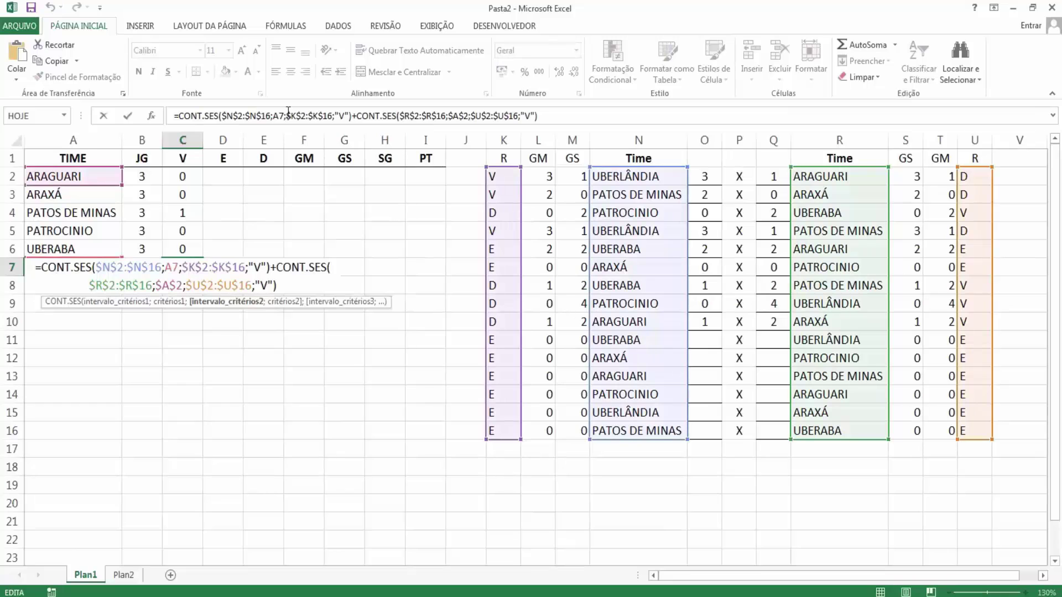
key("Escape")
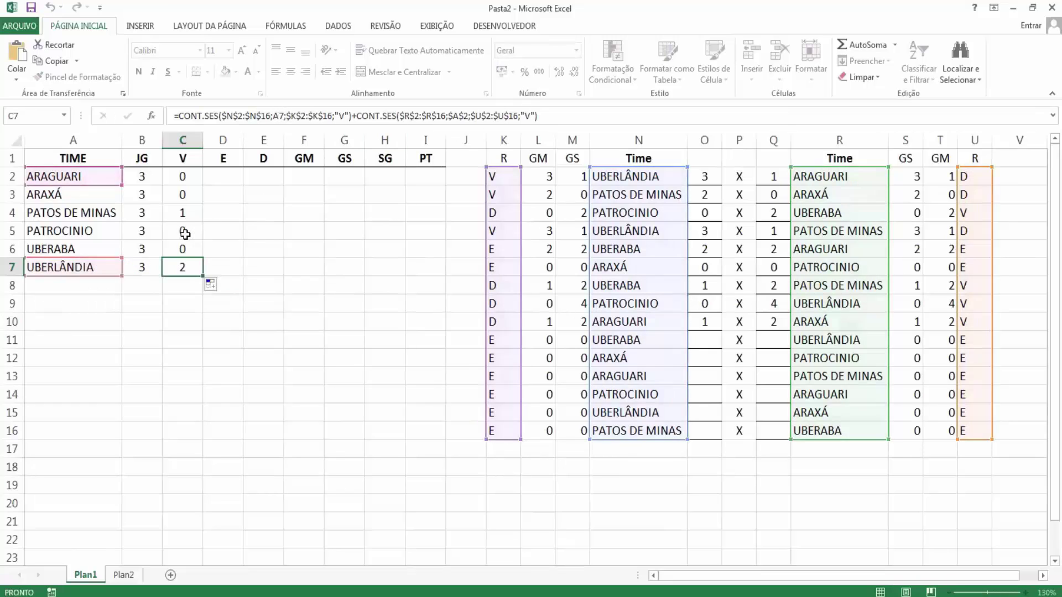
Check the team reference and ranges in the V-column formulas of C5 and C2.
double_click(183, 233)
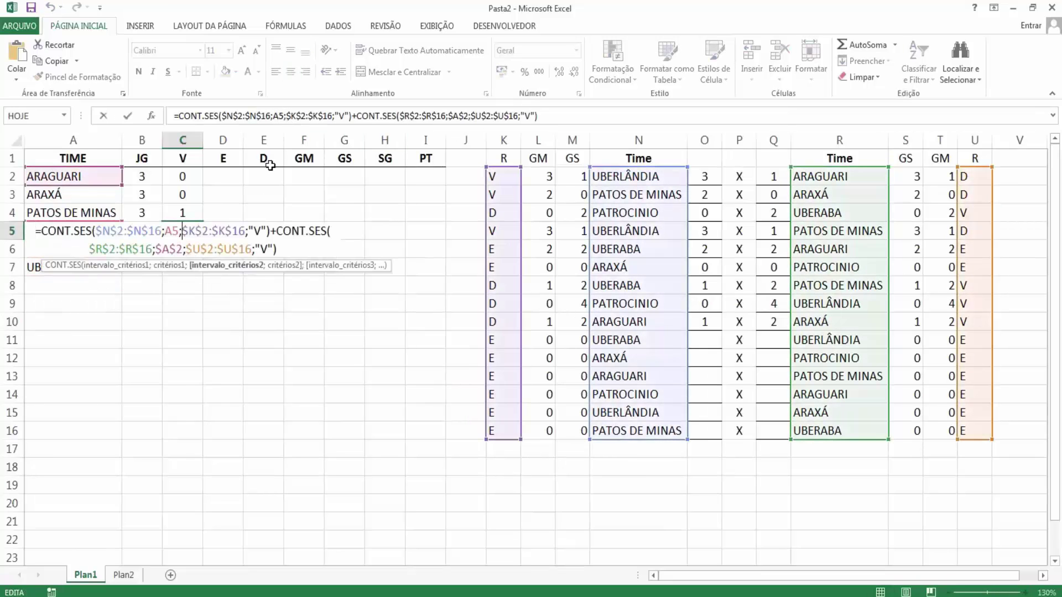
key("Escape")
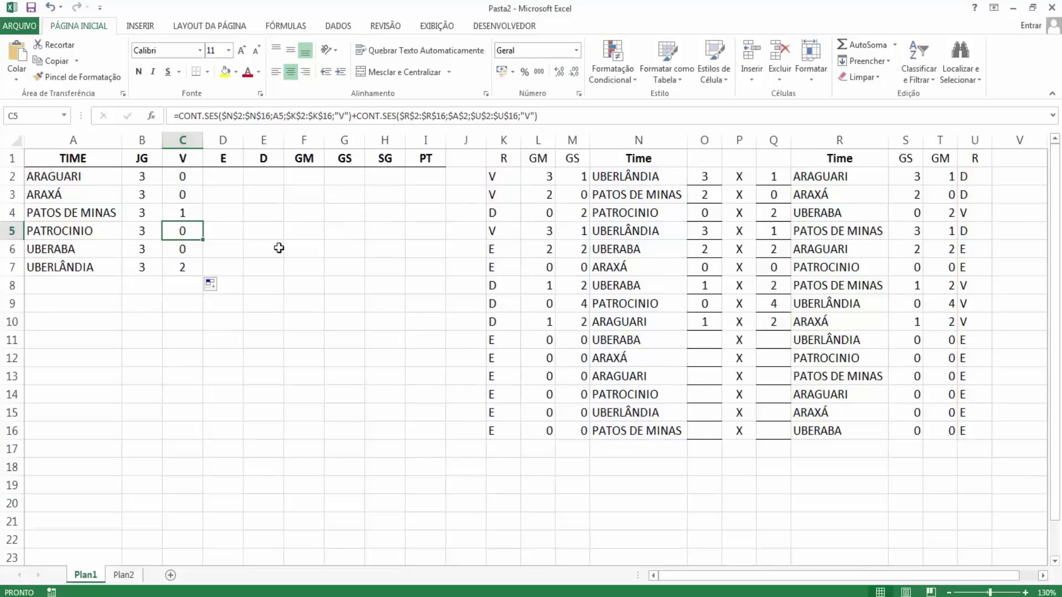
left_click(190, 175)
left_click(577, 118)
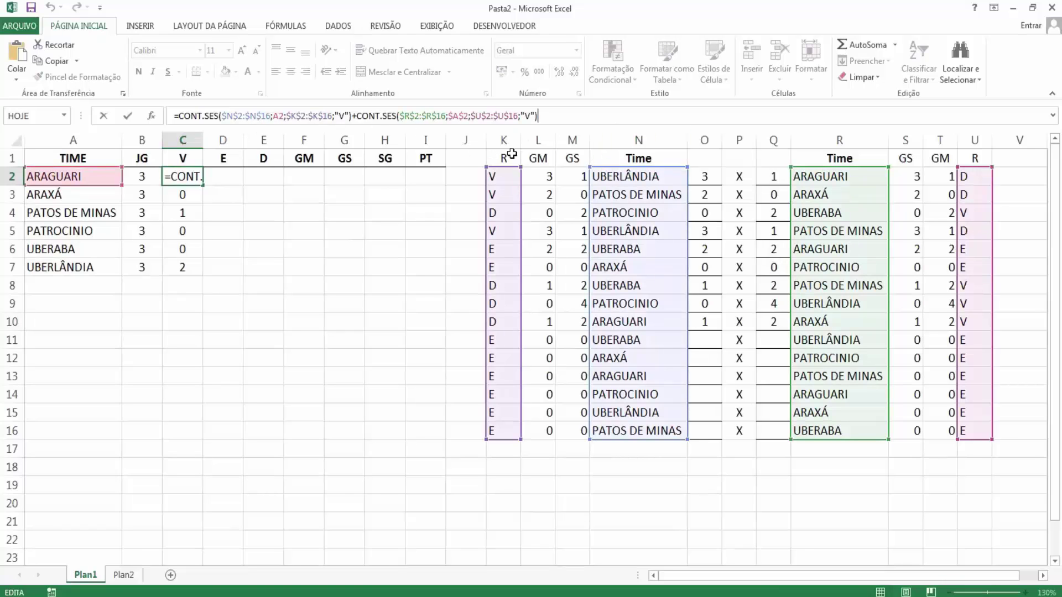
key("ctrl+Return")
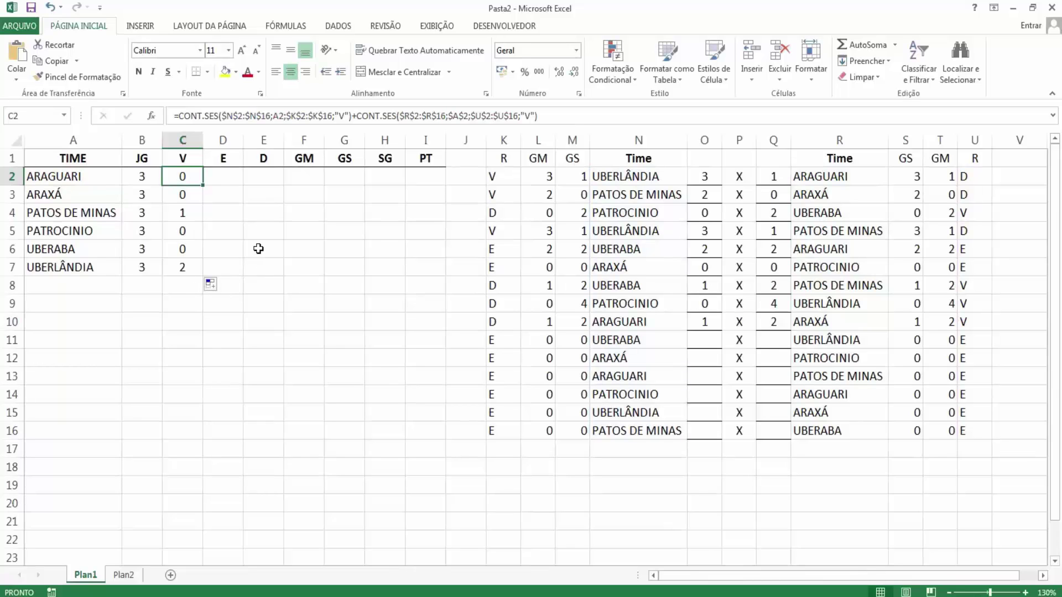
Start a CONT.SES formula in D2 with range N2:N16 and criterion A2.
left_click(223, 181)
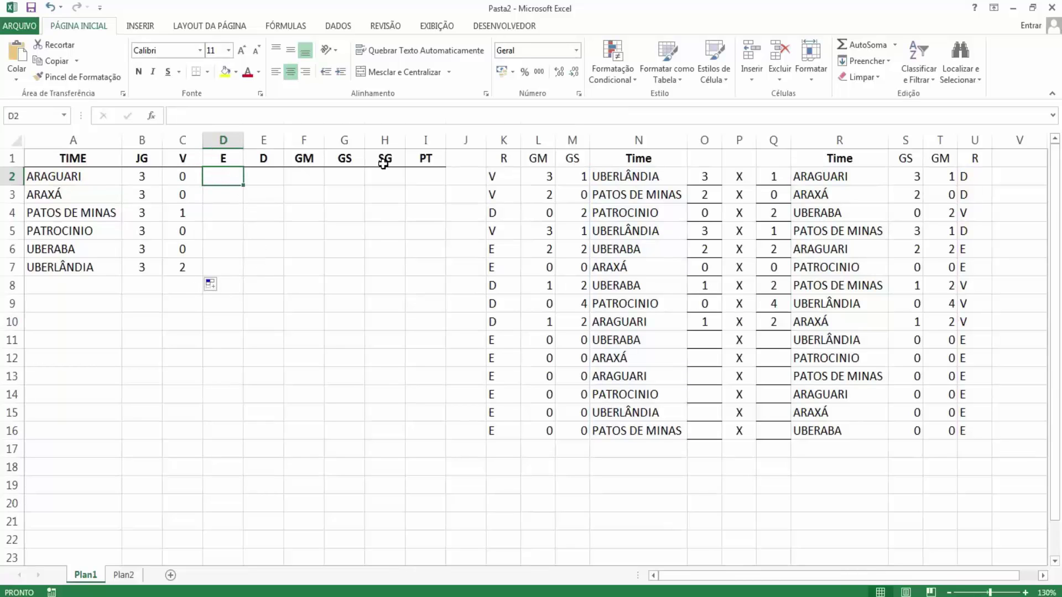
type("=CONT.SES")
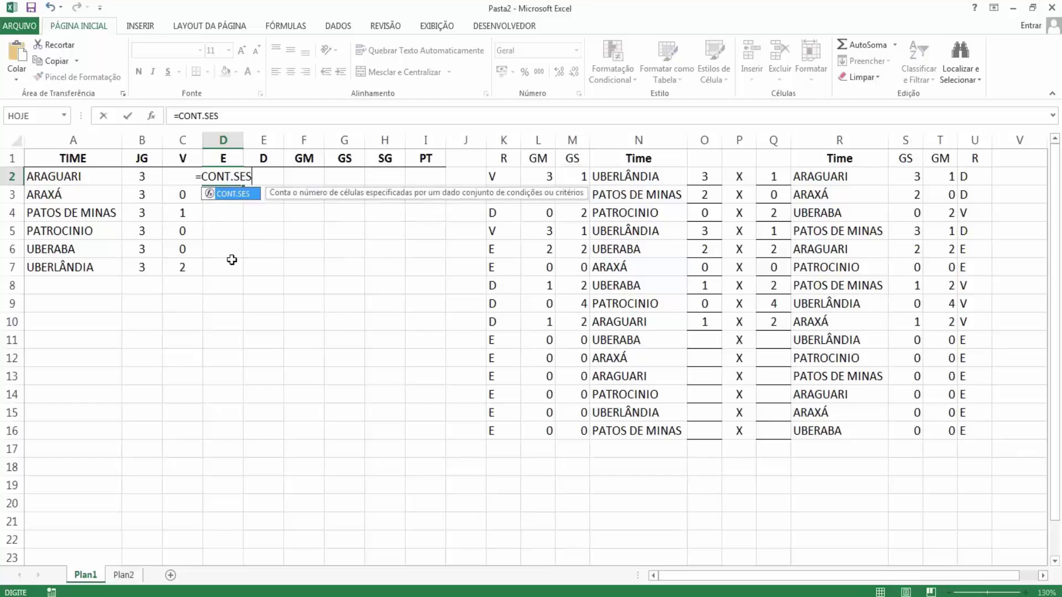
left_click_drag(636, 177, 636, 430)
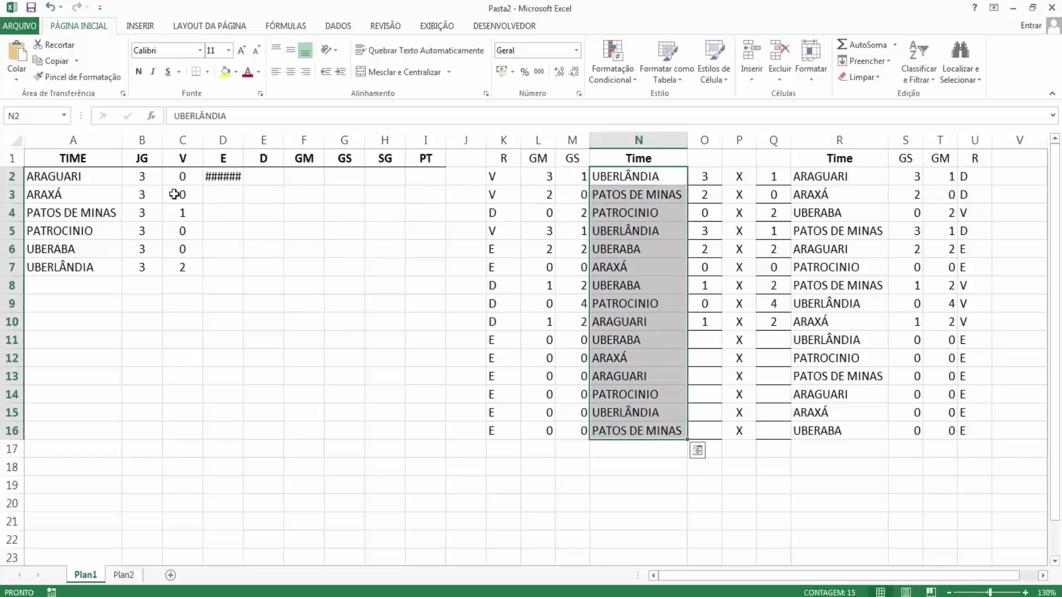
left_click(232, 177)
left_click(245, 117)
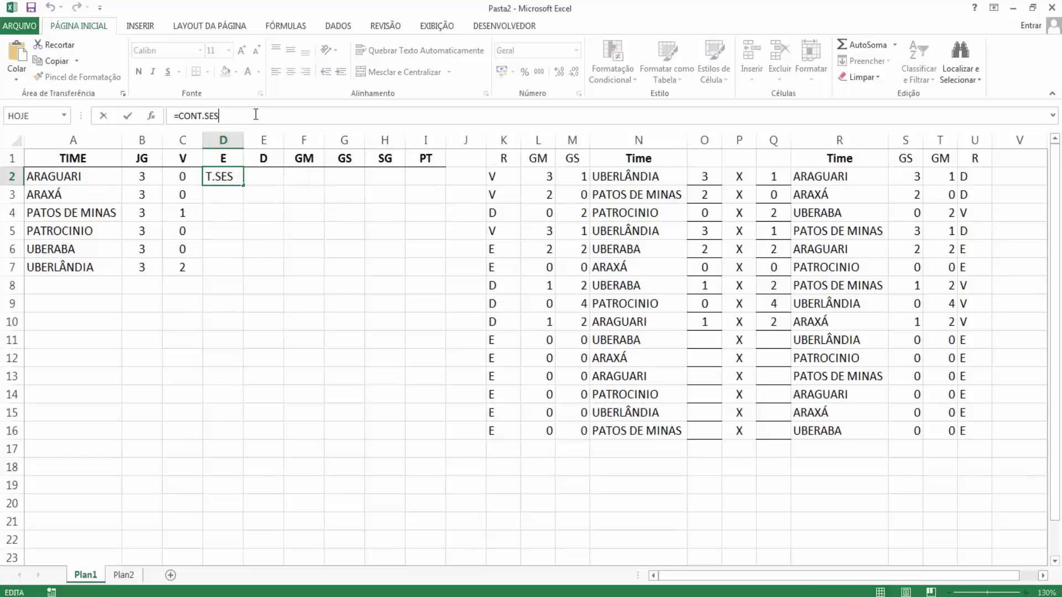
type("(")
left_click_drag(659, 179, 636, 431)
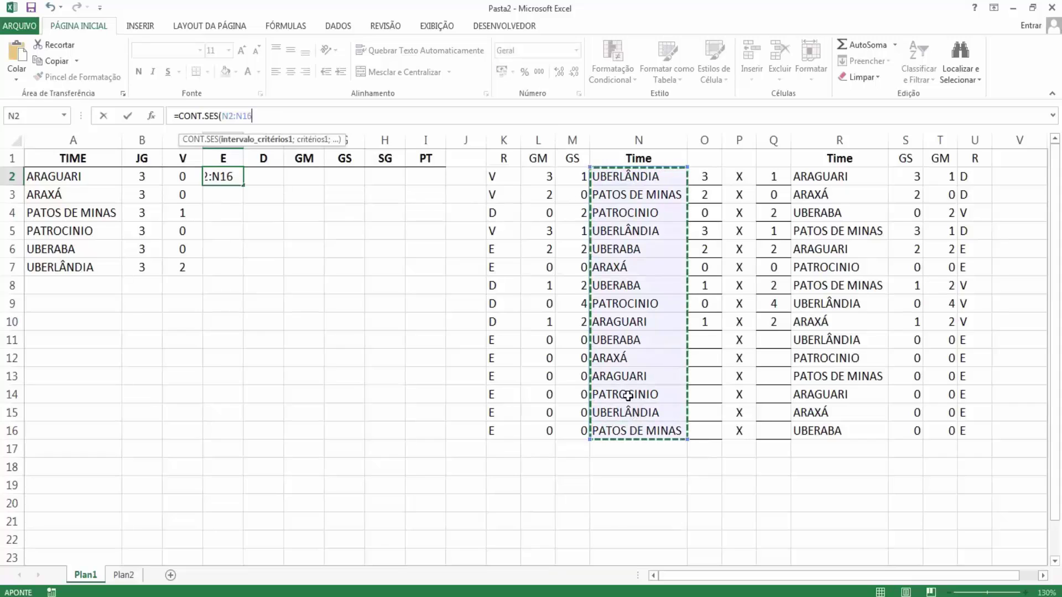
type(";")
left_click(81, 177)
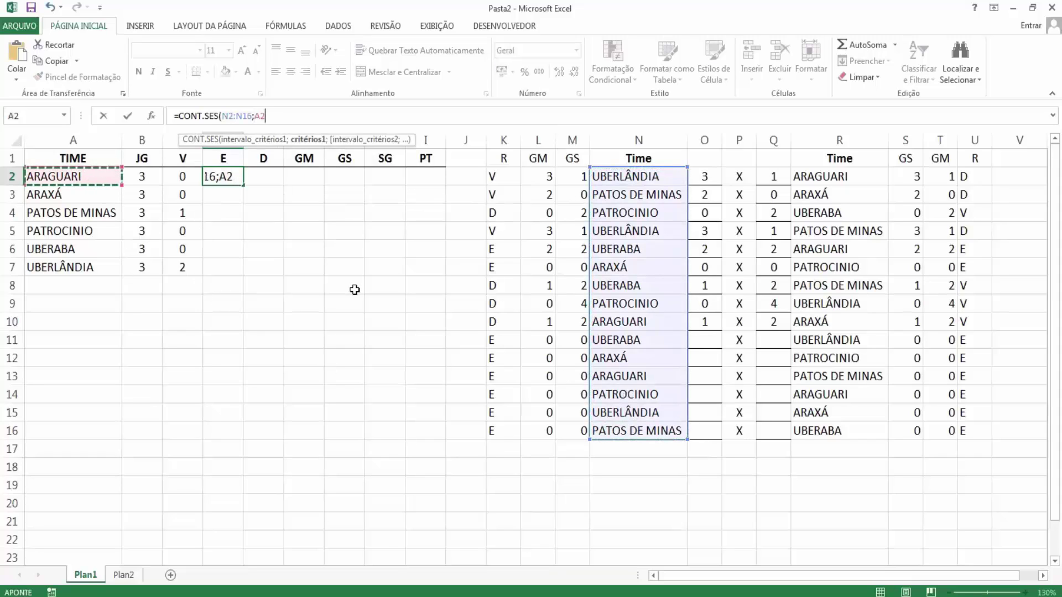
Add K2:K16 with the criterion "E" as the second condition of D2's CONT.SES.
type(";")
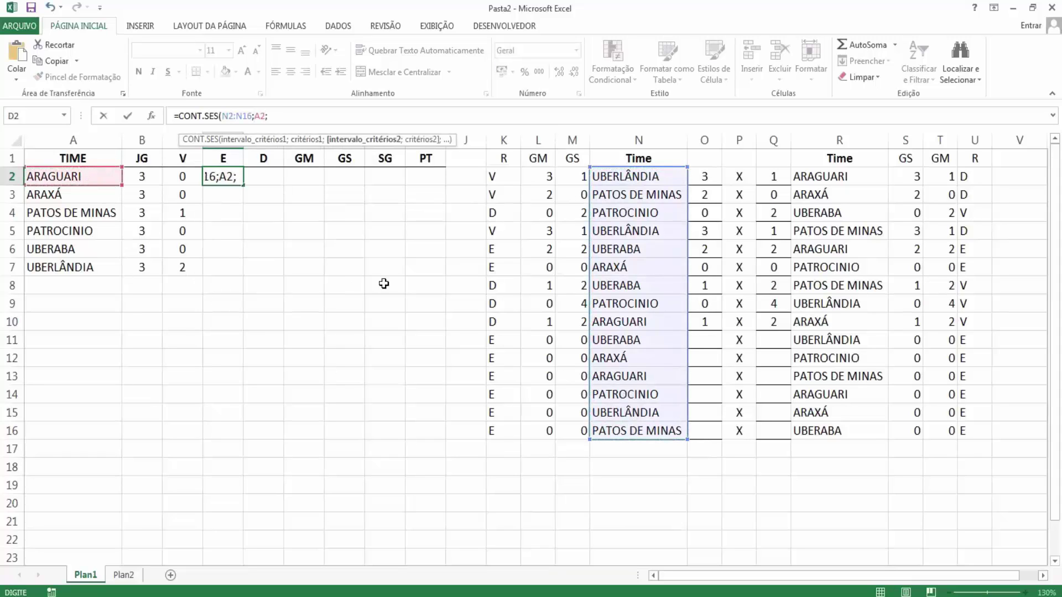
left_click_drag(498, 176, 500, 433)
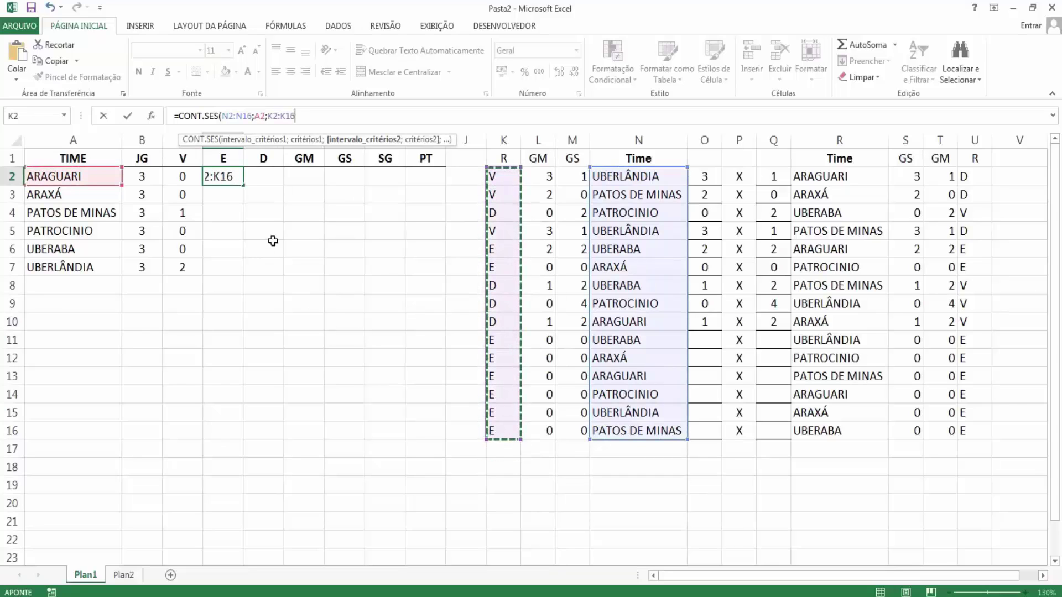
type(";\"e")
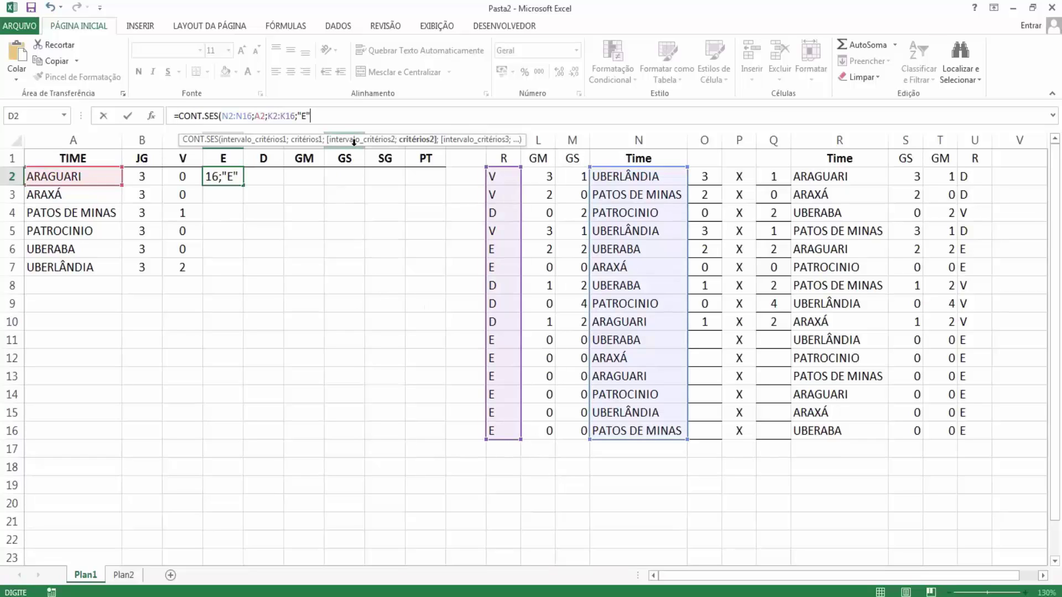
Add O2:O16 with the criterion "<>"&"" as the third condition in D2 and commit the formula.
type(";")
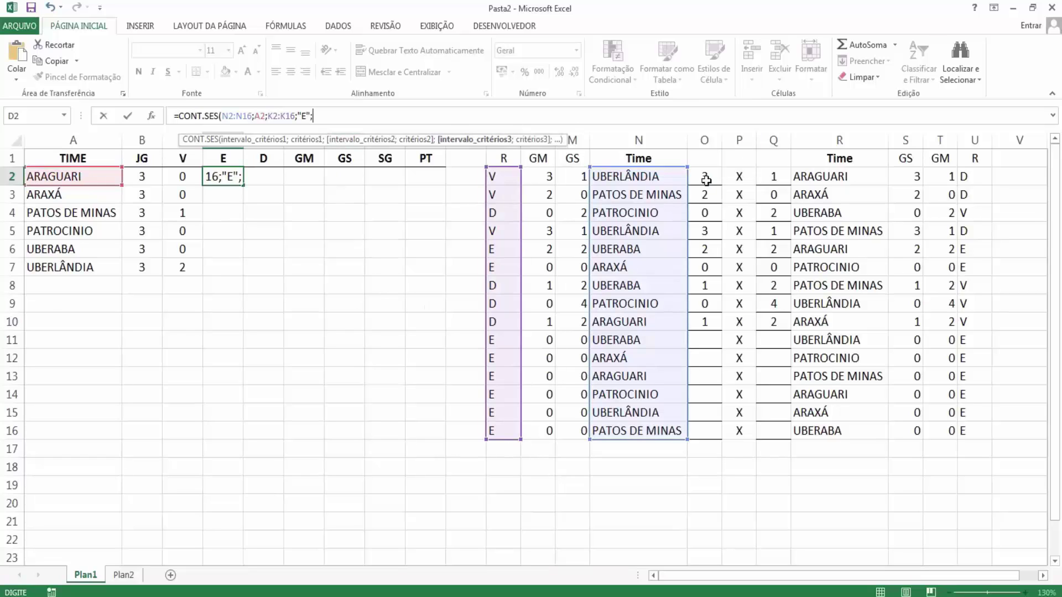
left_click_drag(704, 177, 710, 434)
left_click_drag(710, 435, 711, 436)
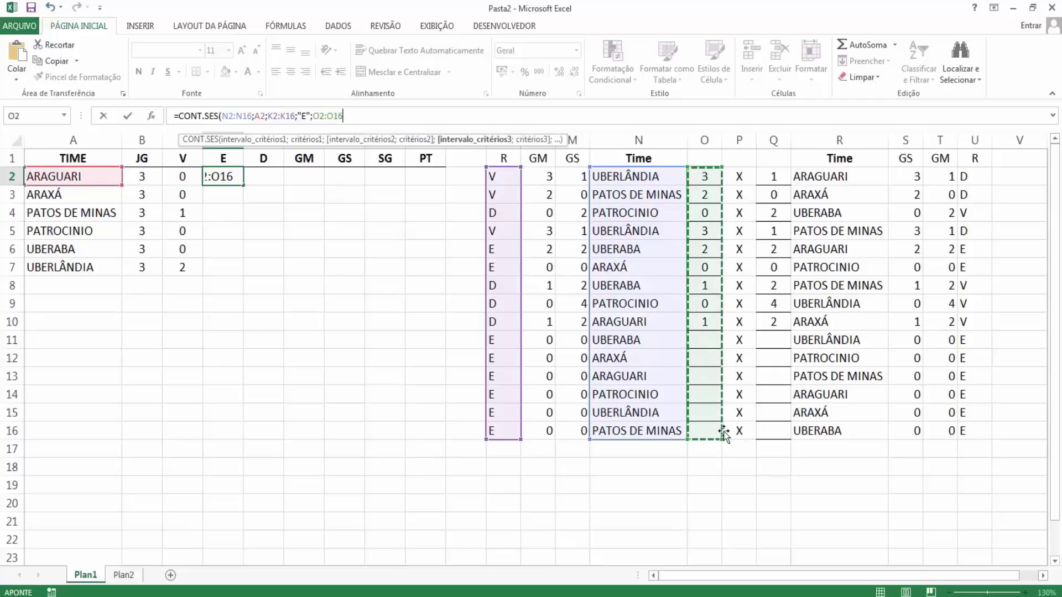
type(";\"<>\"")
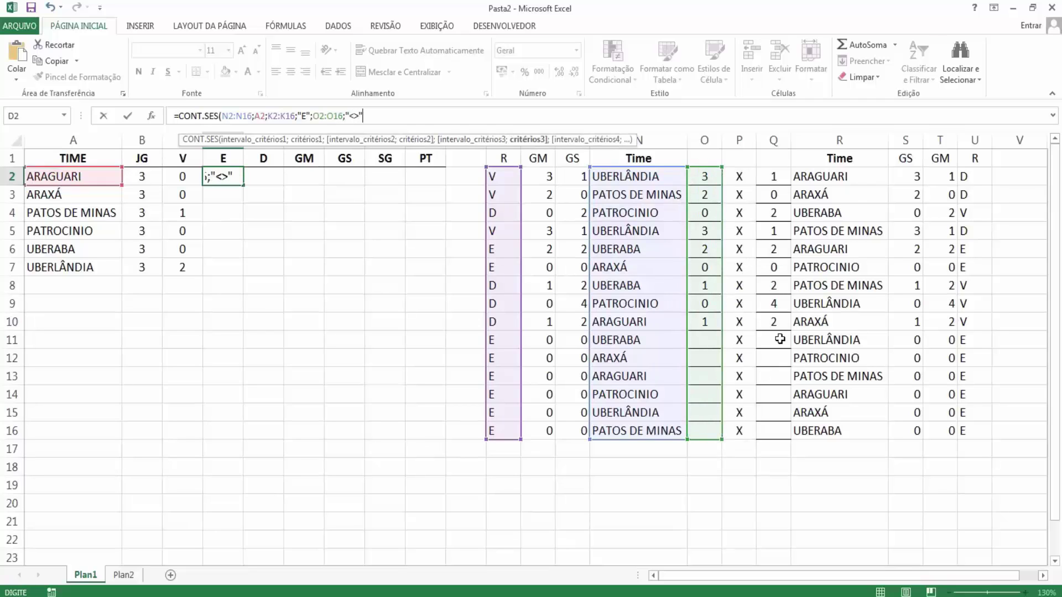
type("&\"\"")
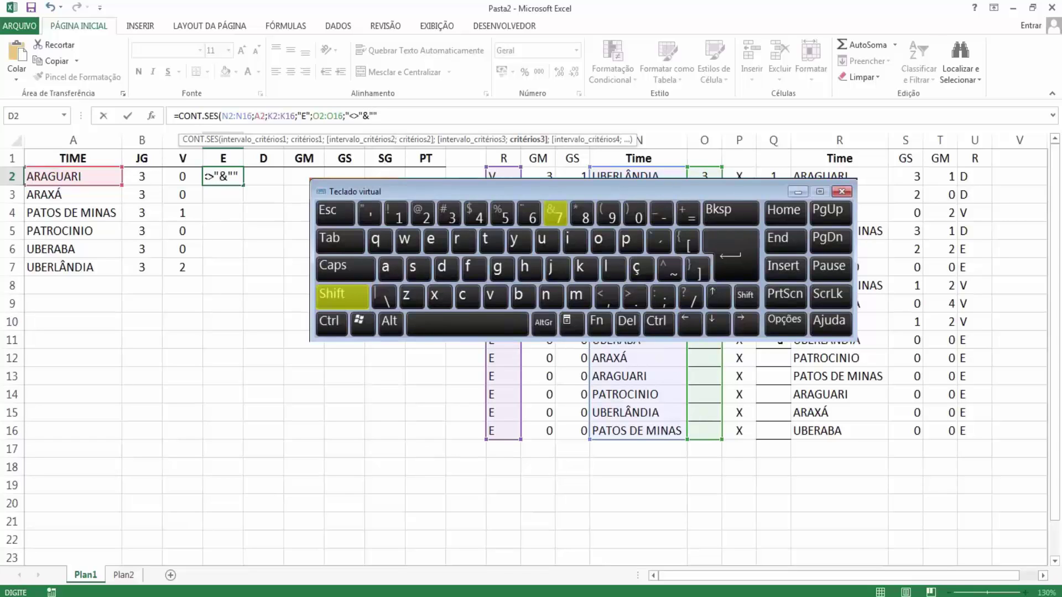
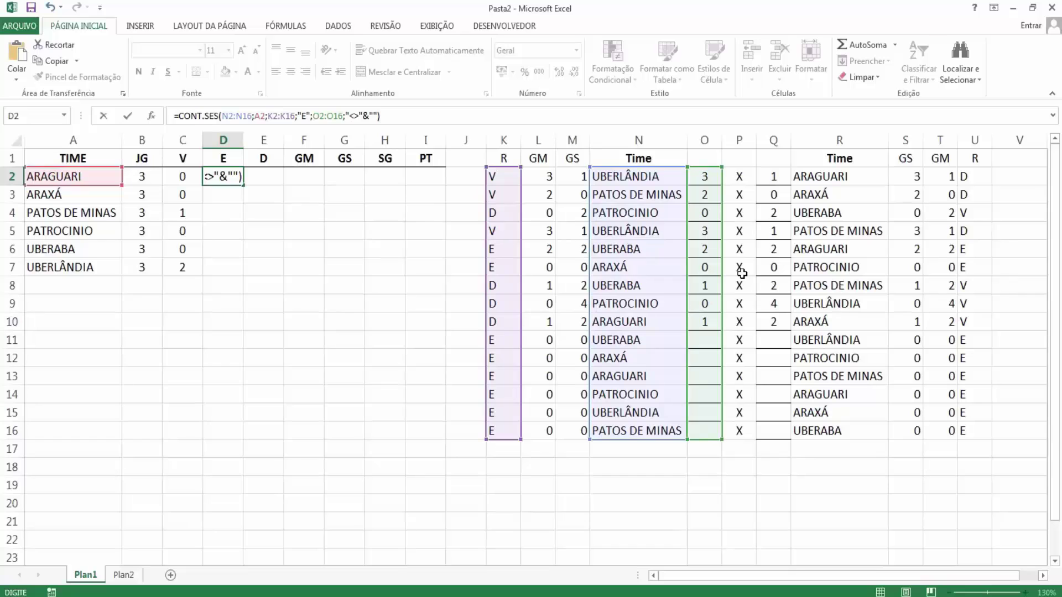
key("Return")
key("Up")
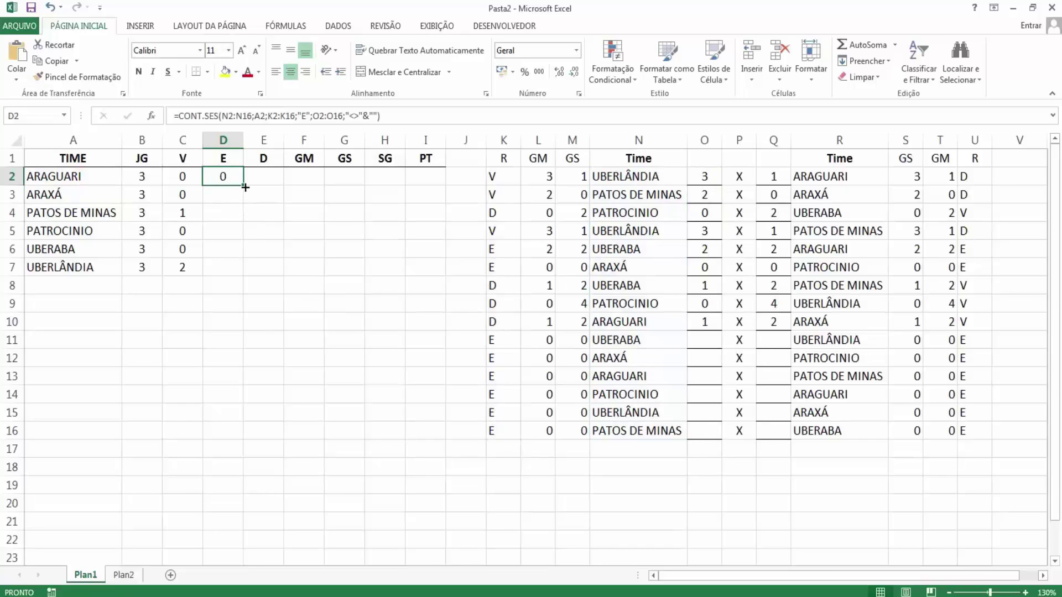
Append +CONT.SES to D2's formula with range R2:R16 and criterion A2.
left_click(380, 116)
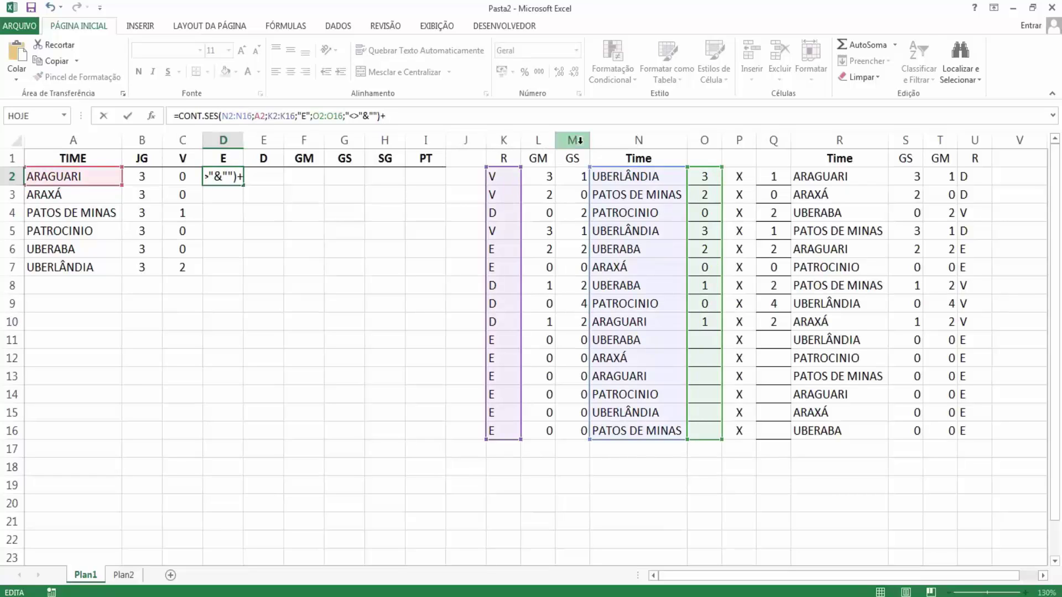
type("+CONT.SES")
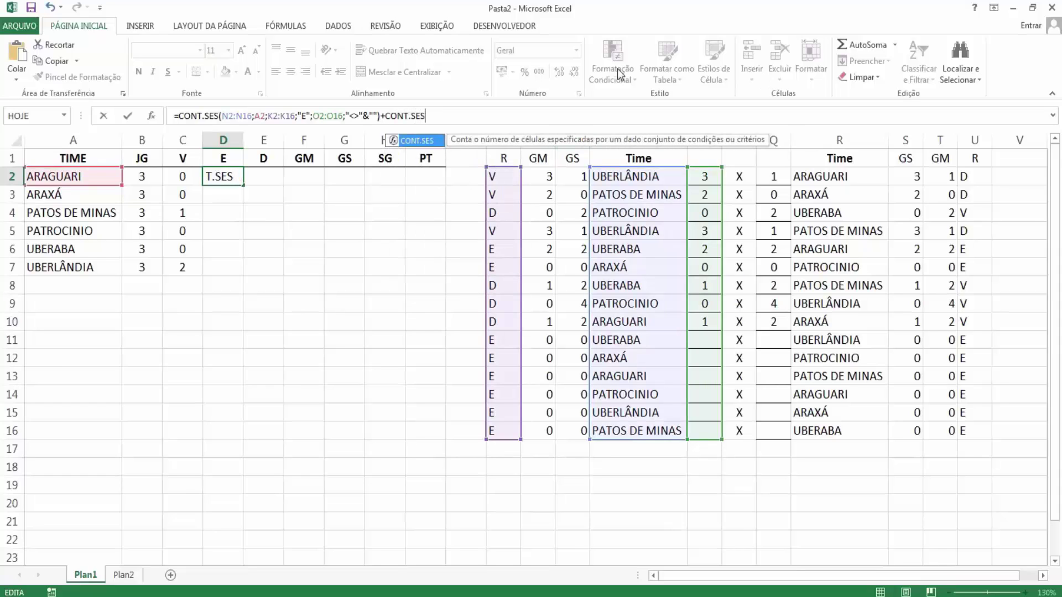
type("(")
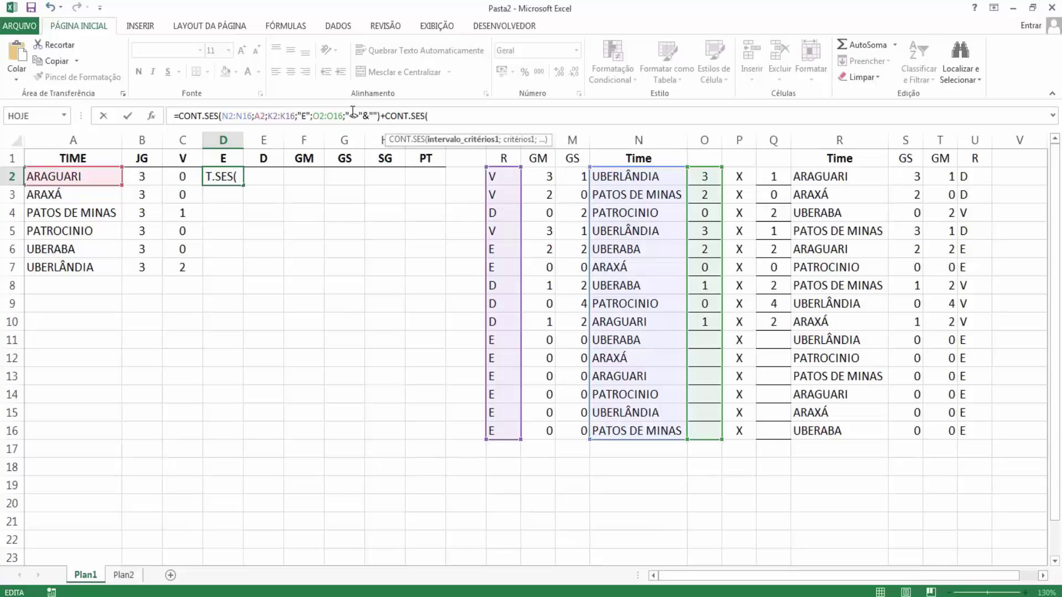
left_click_drag(821, 178, 846, 433)
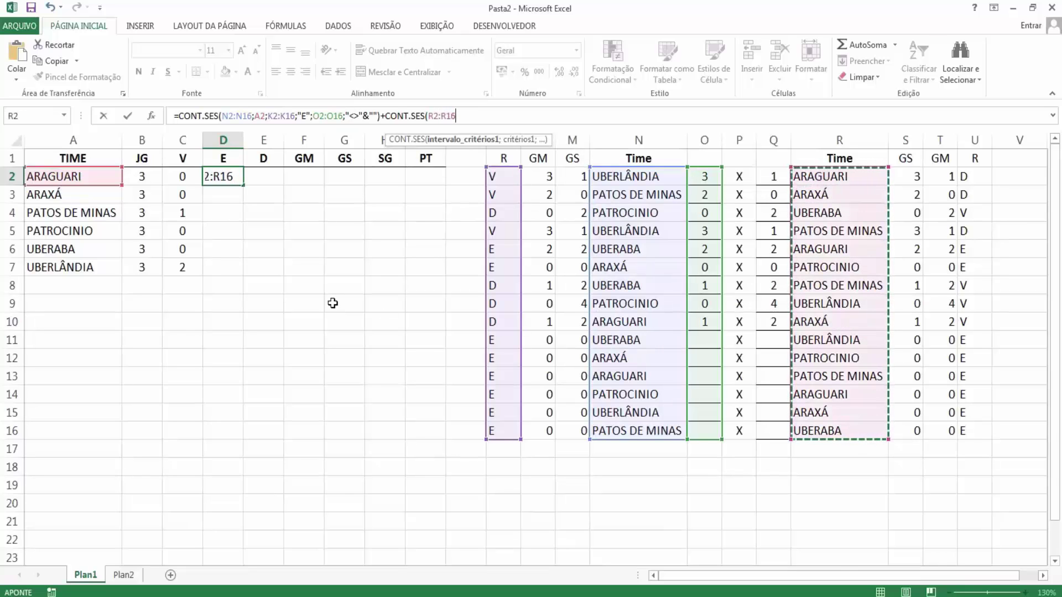
type(";")
left_click(59, 176)
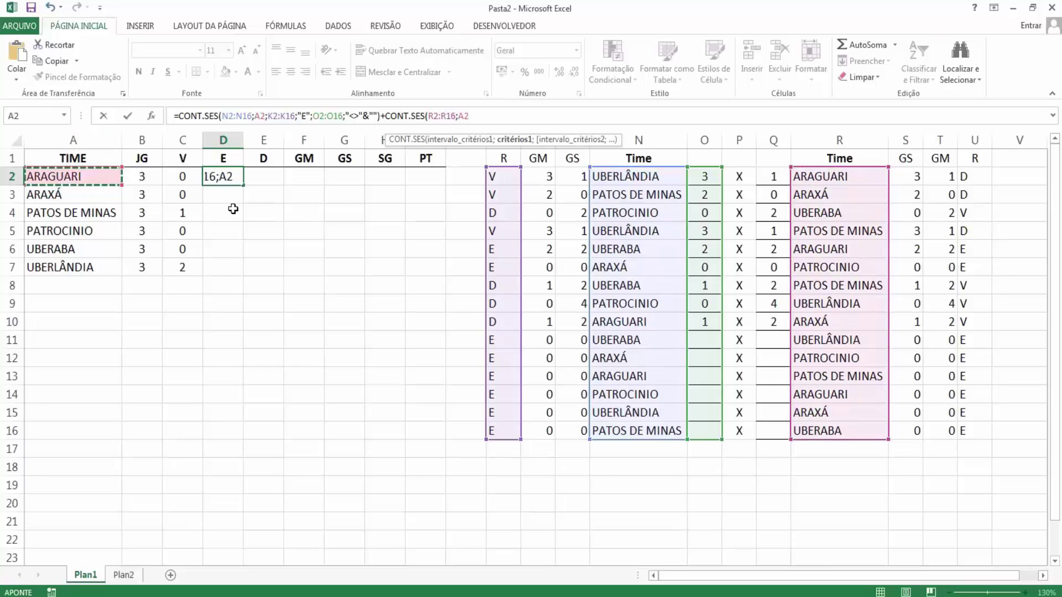
Add U2:U16 with the criterion "E" as the second condition of D2's second CONT.SES.
type(";")
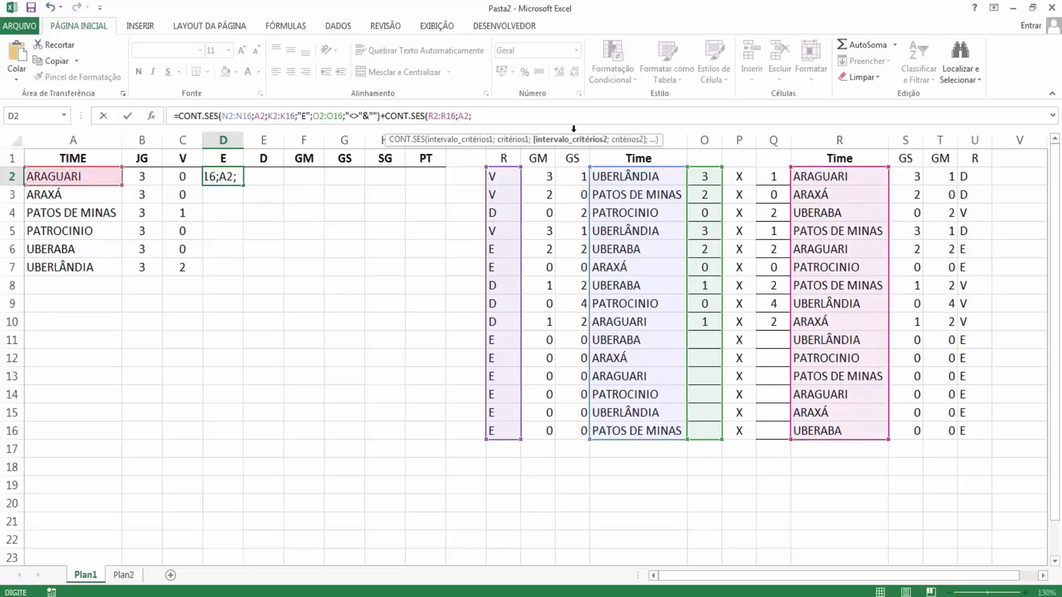
left_click_drag(966, 176, 982, 429)
type(";")
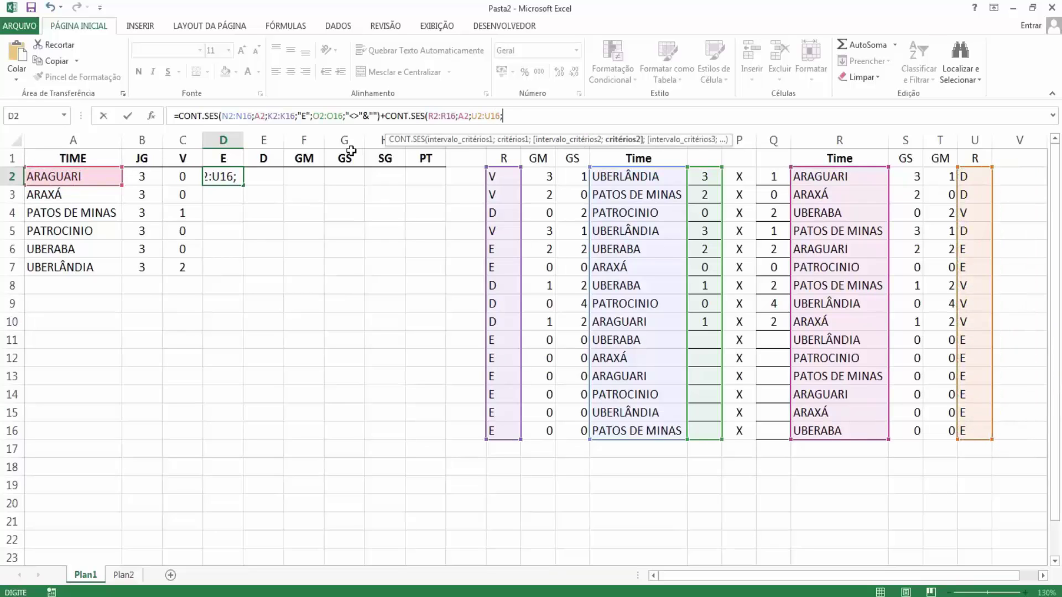
type("\"D")
type("\"E\";")
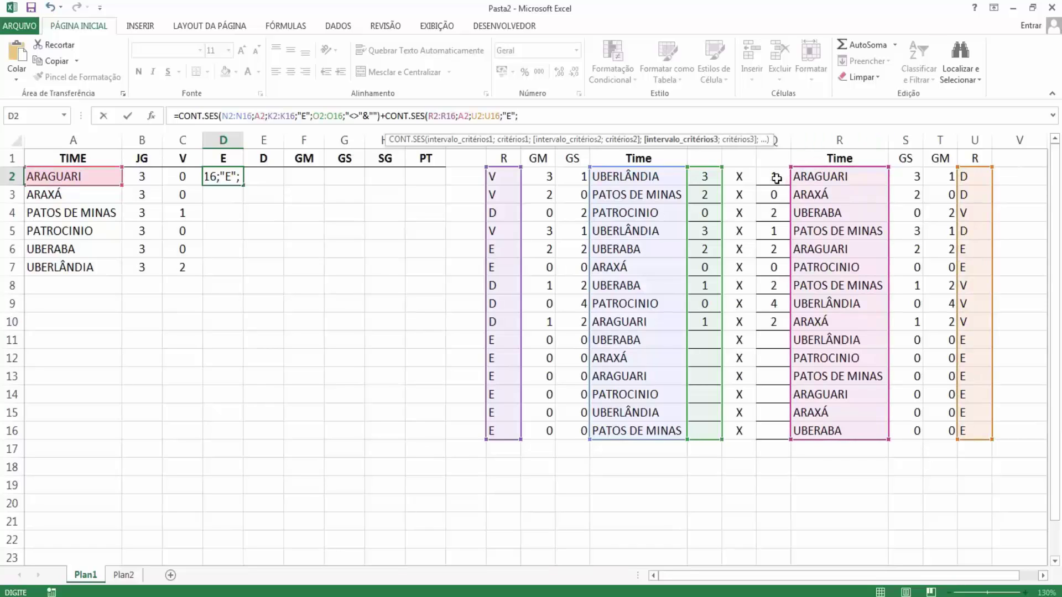
Complete D2's second CONT.SES with Q2:Q16 and the criterion "<>"&"", and commit the formula.
left_click_drag(777, 178, 779, 428)
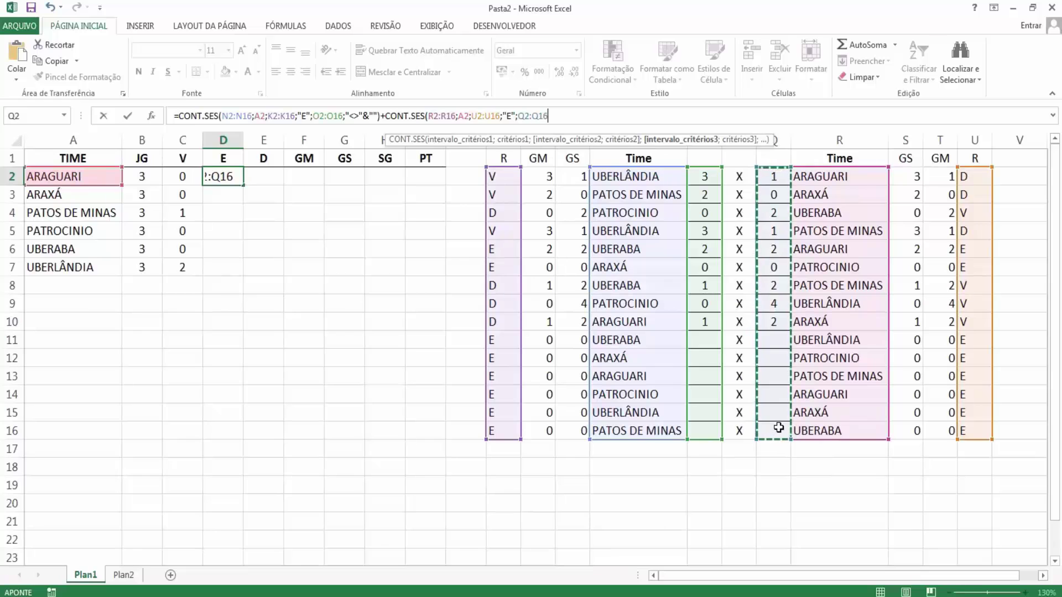
type(";\"<>\"")
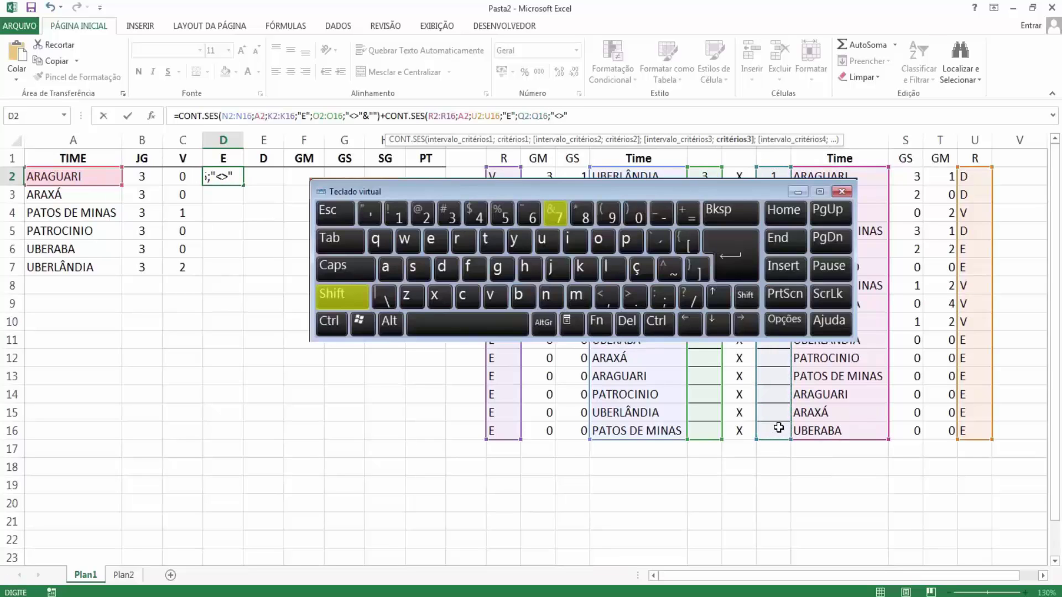
type("&\"\")")
key("Return")
key("Up")
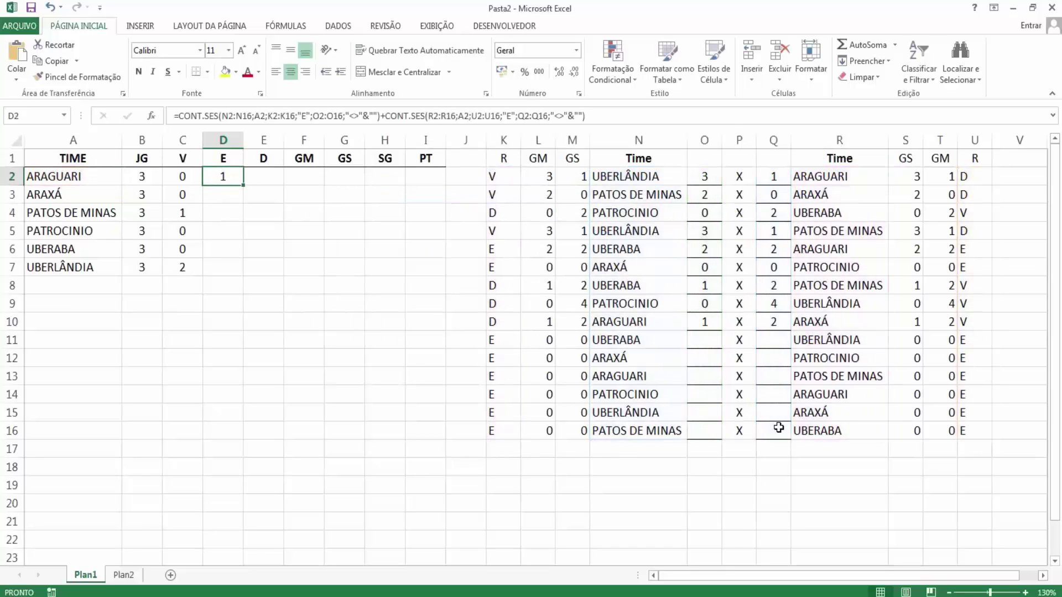
Make the ranges N2:N16, K2:K16 and O2:O16 absolute in D2's first CONT.SES.
left_click_drag(224, 118, 374, 114)
key("F4")
key("F4")
key("F4")
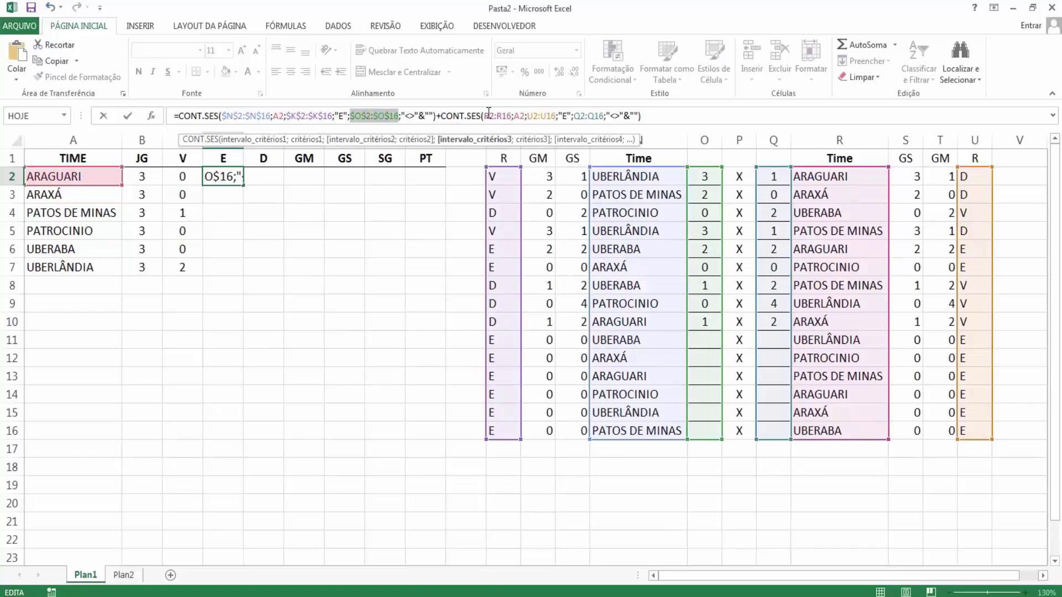
Make R2:R16, U2:U16 and Q2:Q16 absolute in D2's second CONT.SES and commit the formula.
left_click_drag(484, 115, 642, 115)
key("F4")
key("F4")
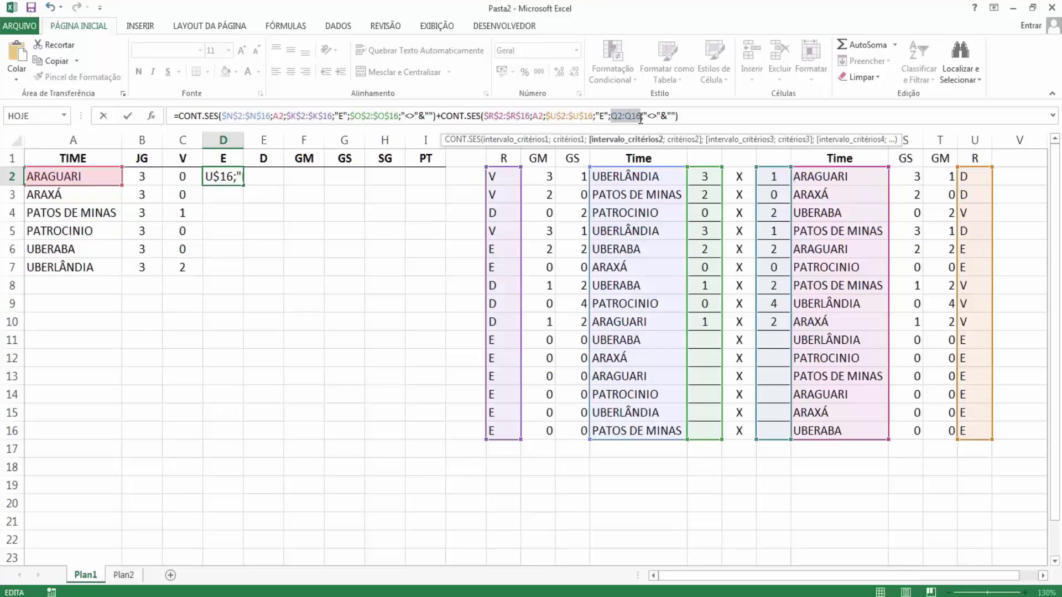
key("F4")
key("Return")
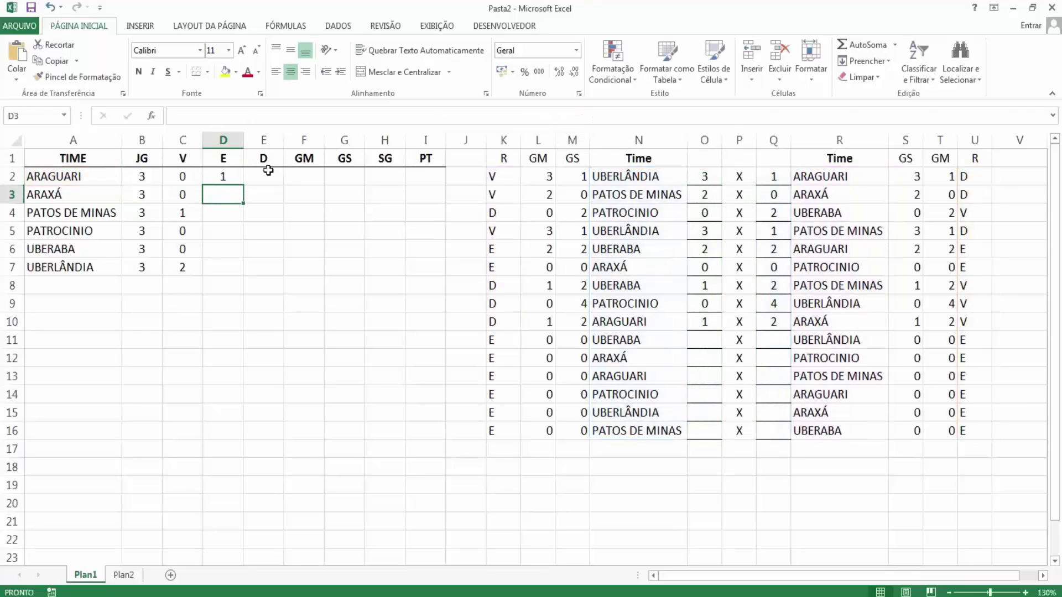
Fill the draws formula from D2 down through D7.
left_click(241, 181)
left_click_drag(245, 184, 239, 285)
left_click(222, 271)
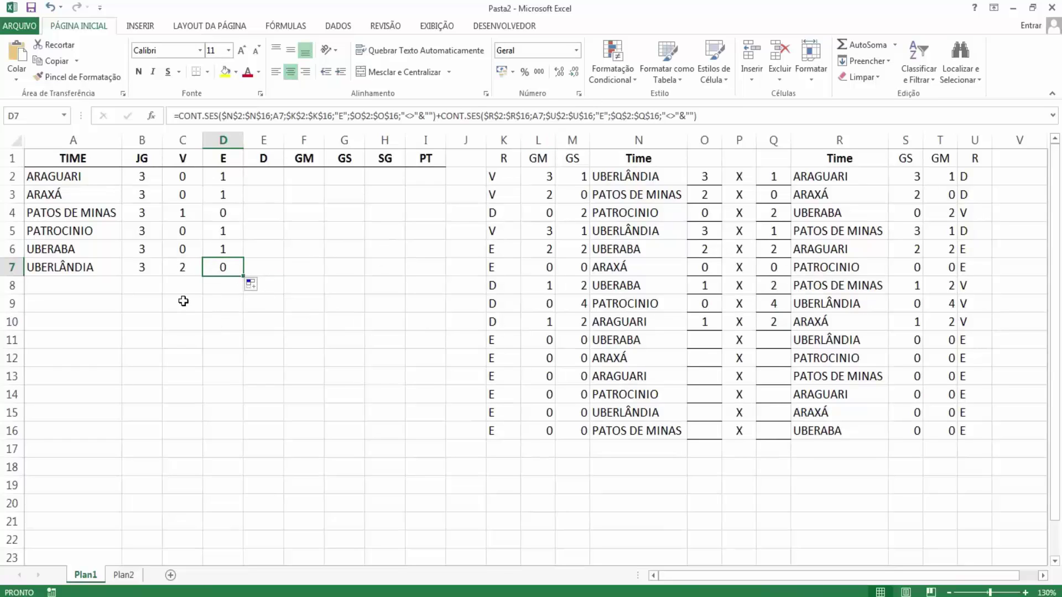
Check the wins formula in C7 and its criteria references against UBERLÂNDIA's match scores.
left_click(191, 267)
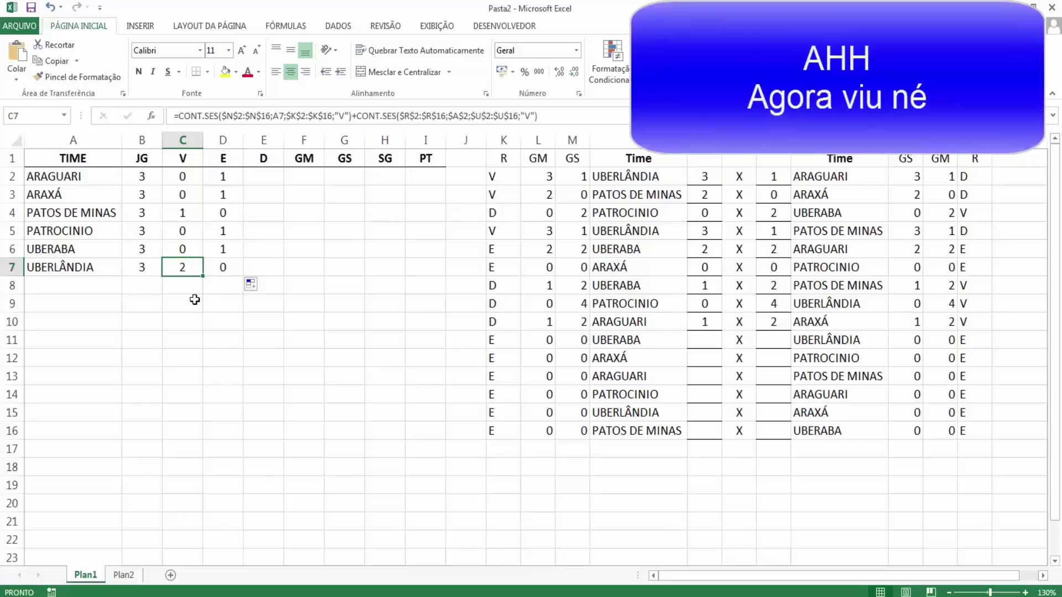
left_click(183, 178)
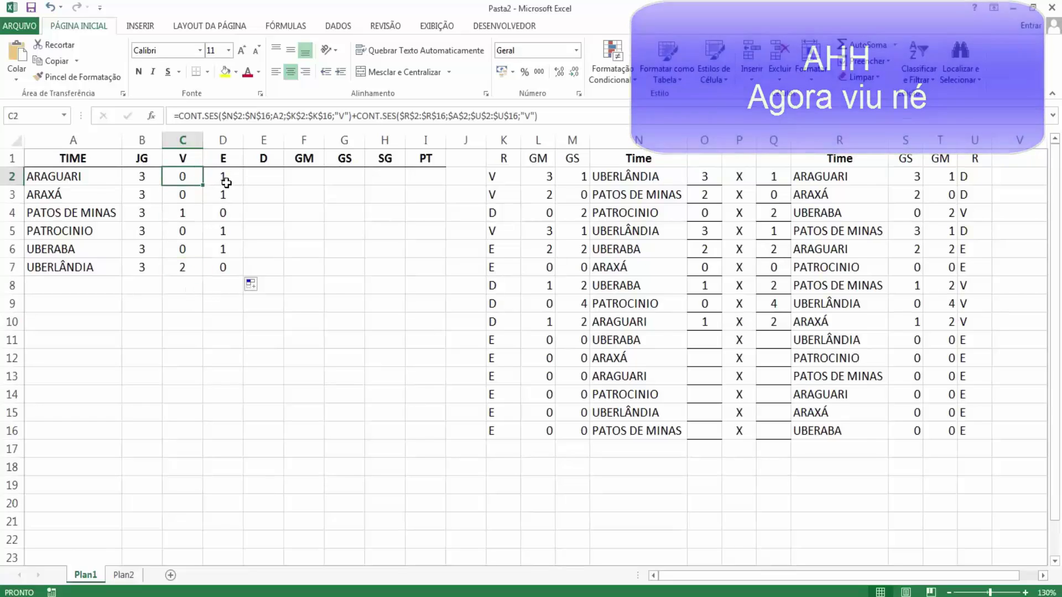
left_click(185, 268)
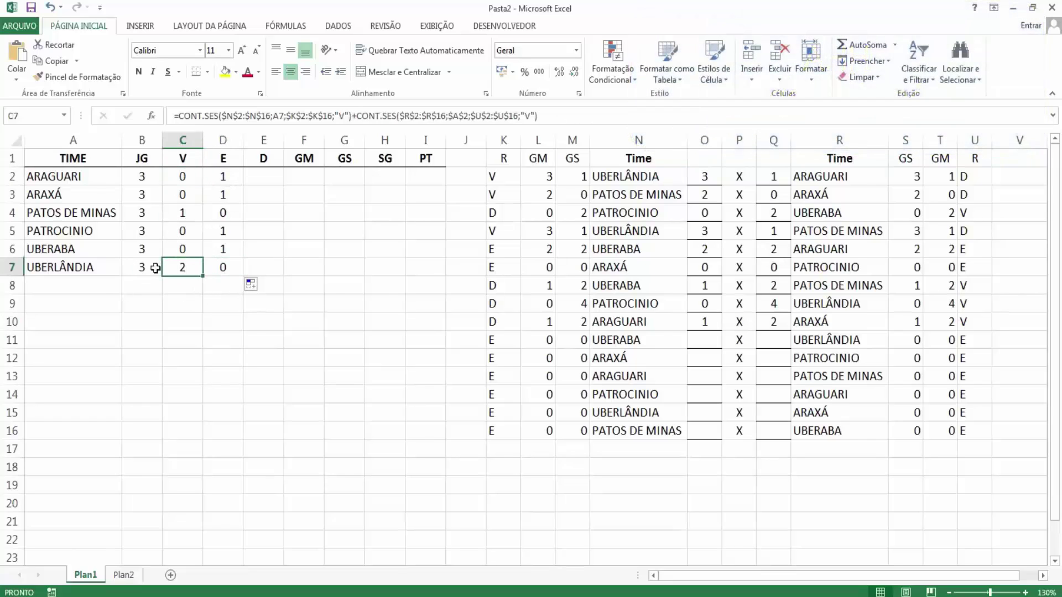
left_click(704, 179)
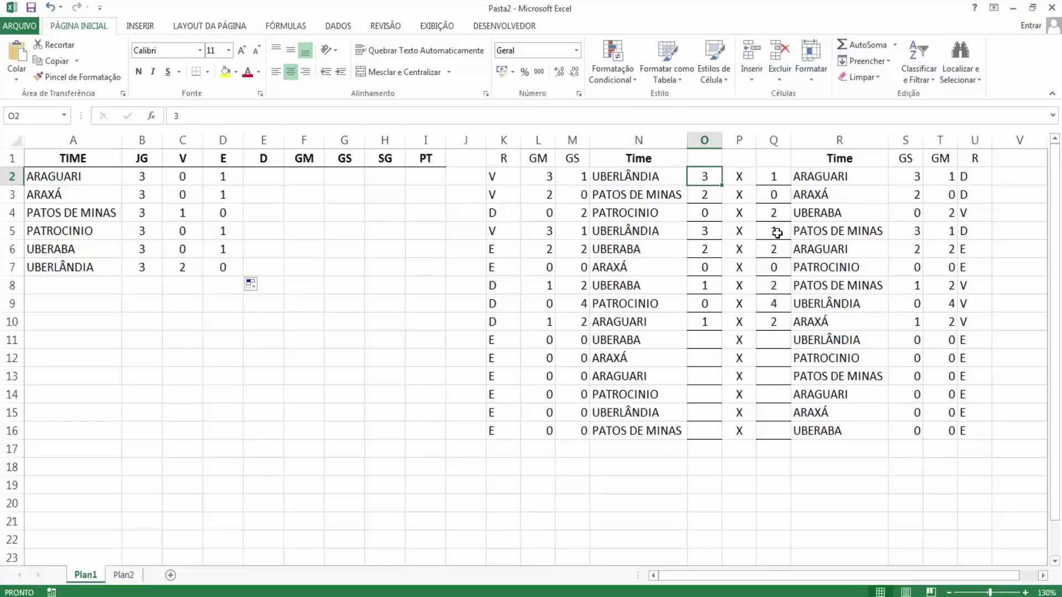
left_click(784, 303)
left_click(703, 233)
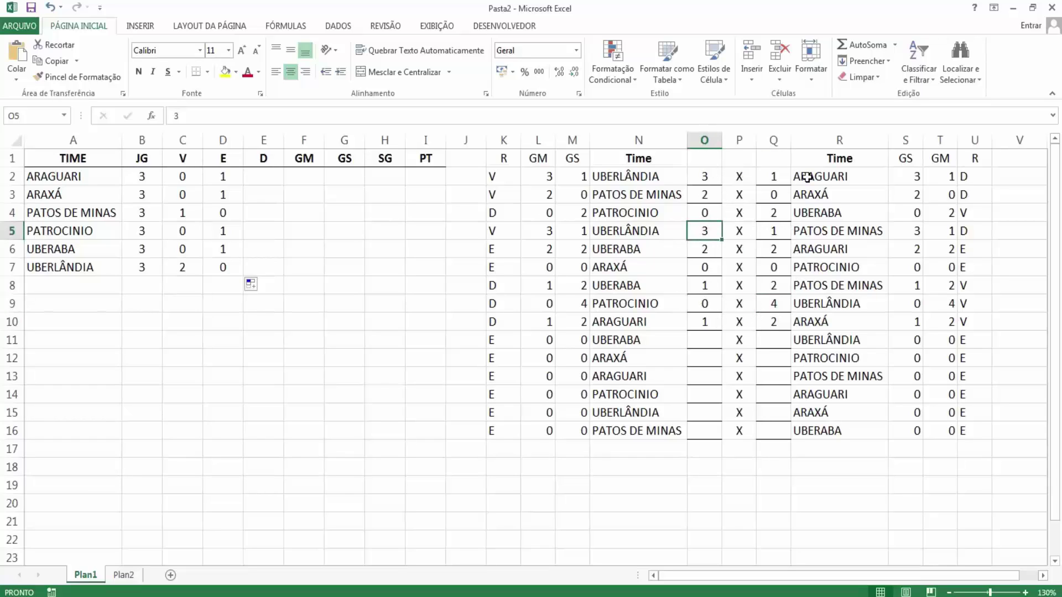
left_click(180, 267)
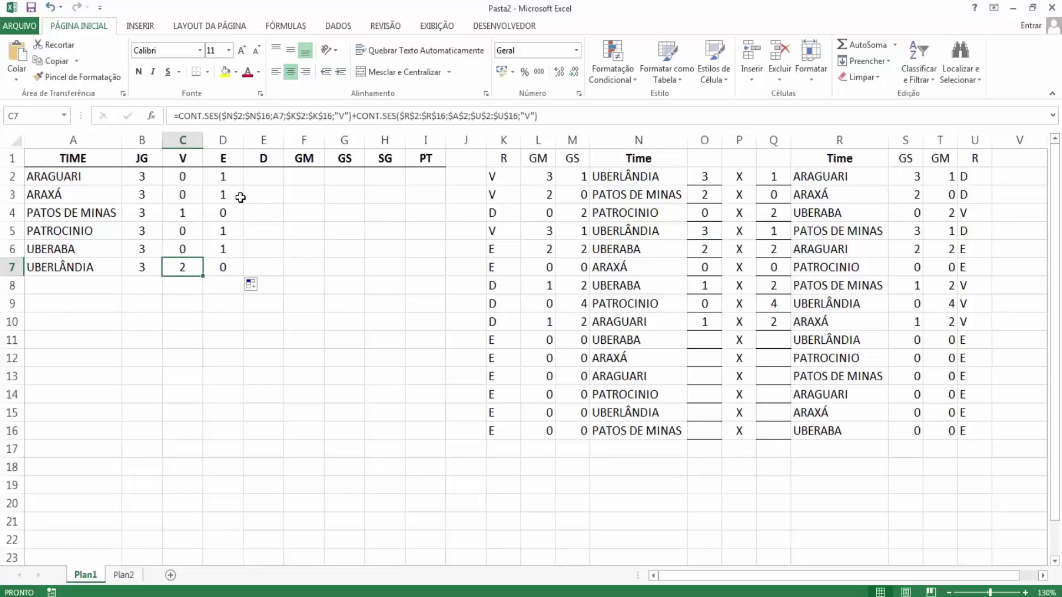
double_click(191, 264)
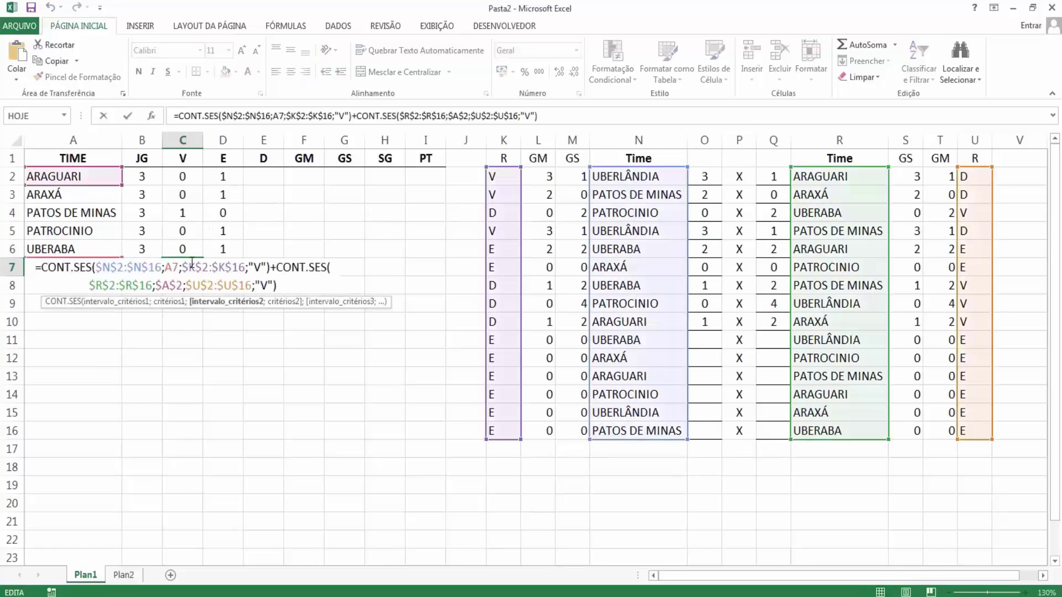
left_click(463, 116)
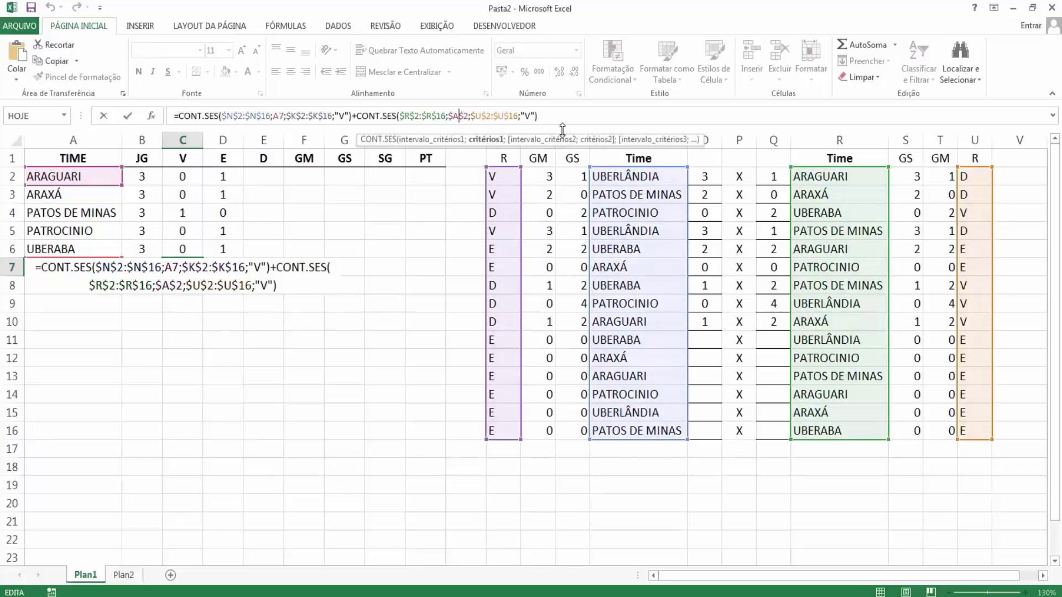
key("Return")
Make the $A$2 criterion in the second CONT.SES of C2's wins formula the relative reference A2.
left_click(183, 175)
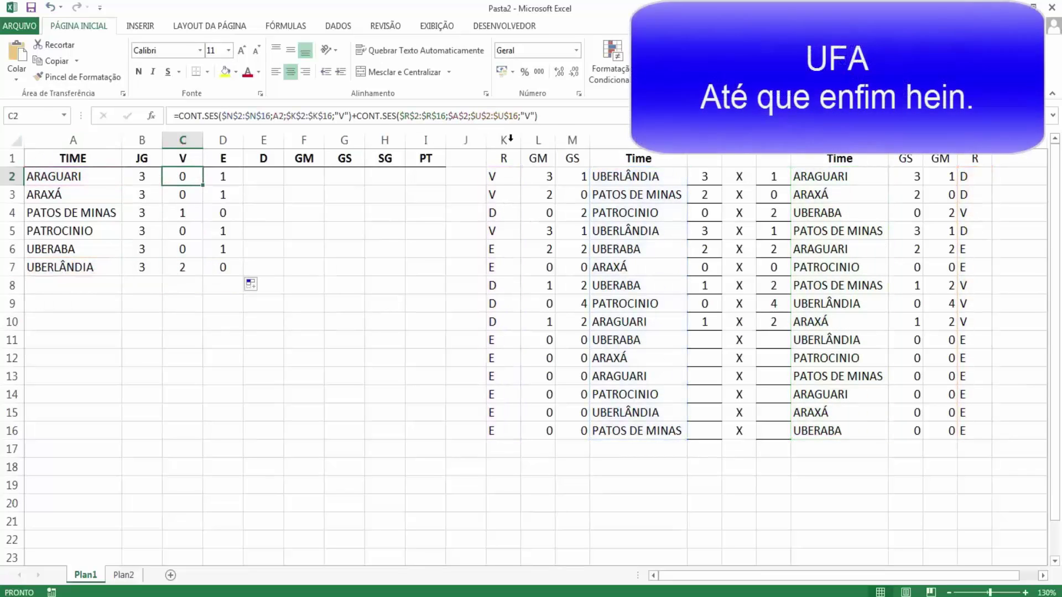
left_click(453, 116)
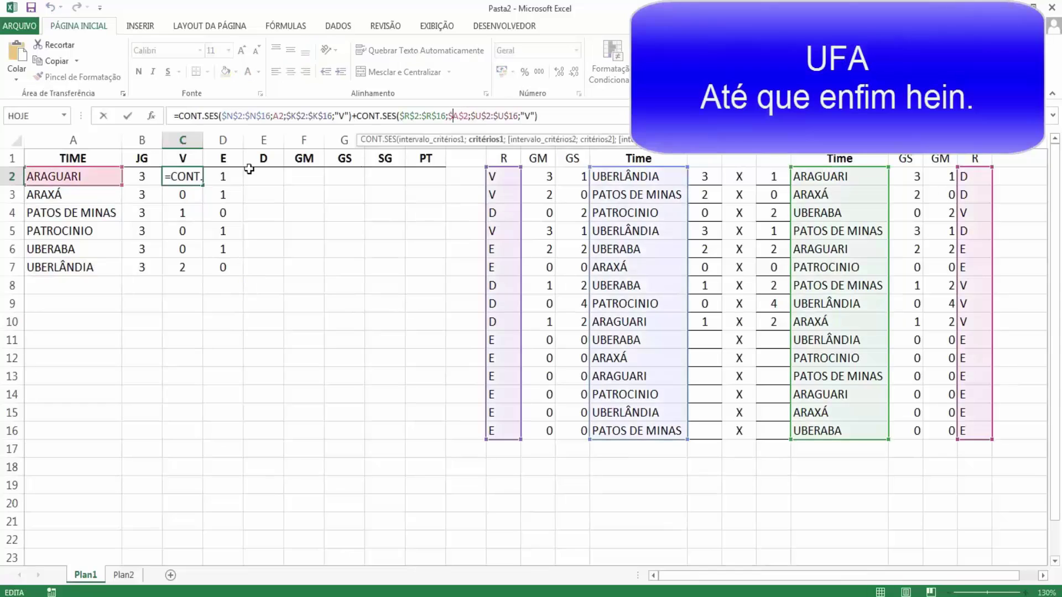
double_click(462, 116)
key("F4")
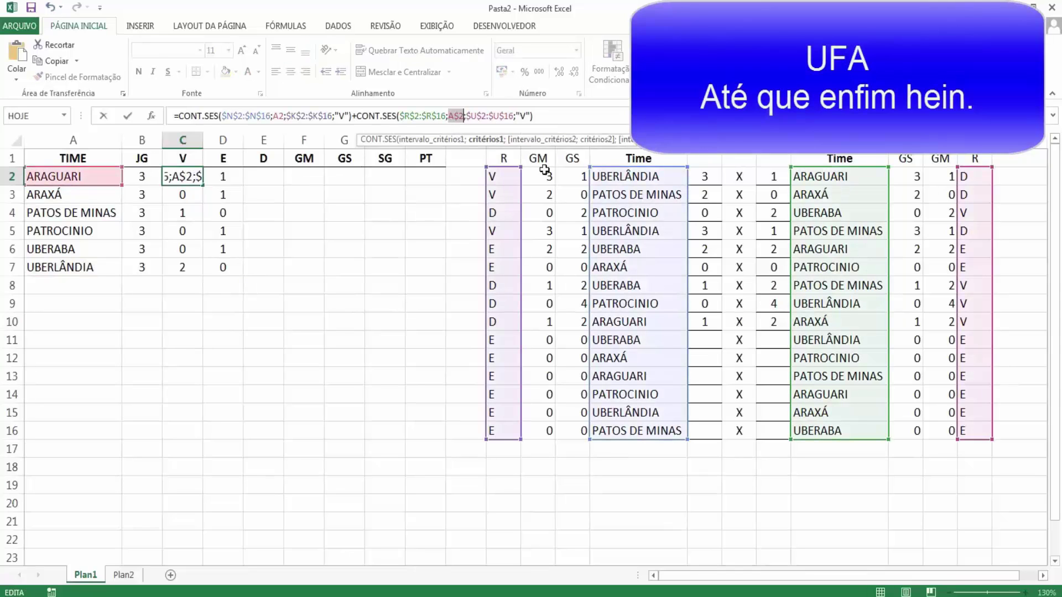
key("Return")
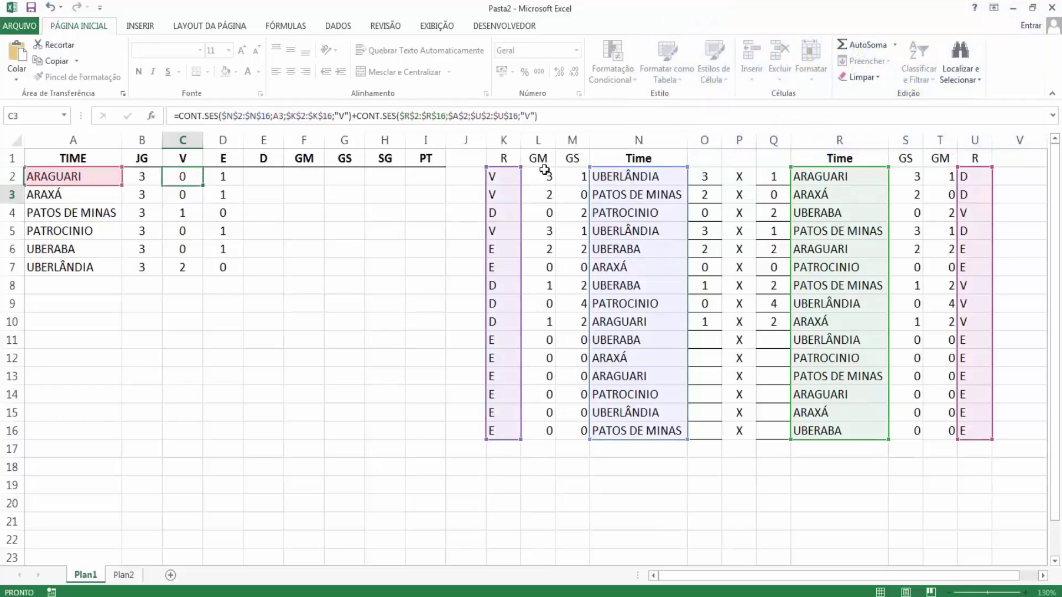
Fill the corrected wins formula from C2 down through C7.
left_click(193, 177)
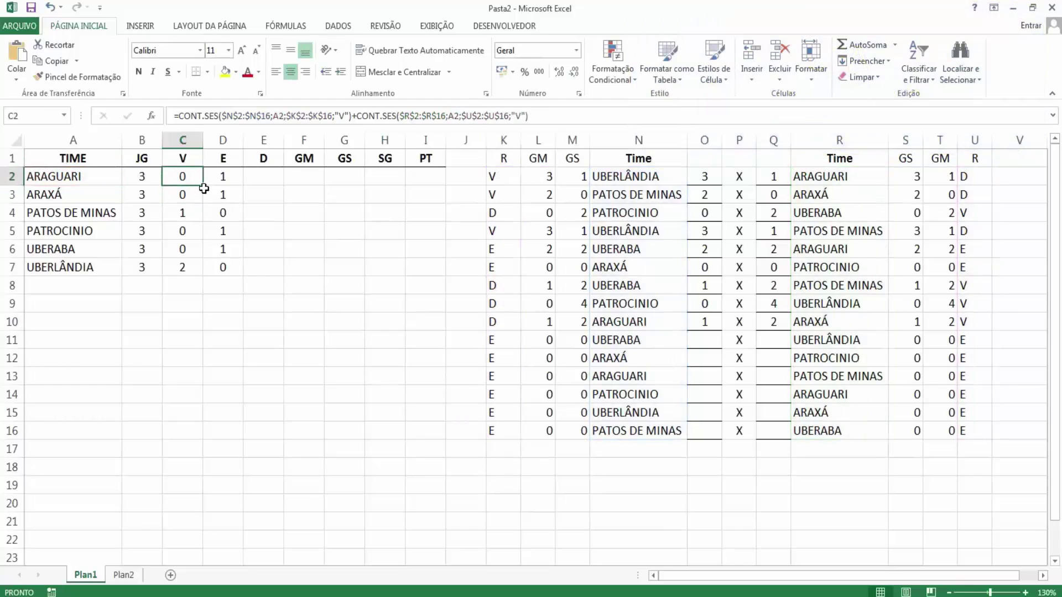
left_click_drag(203, 185, 201, 275)
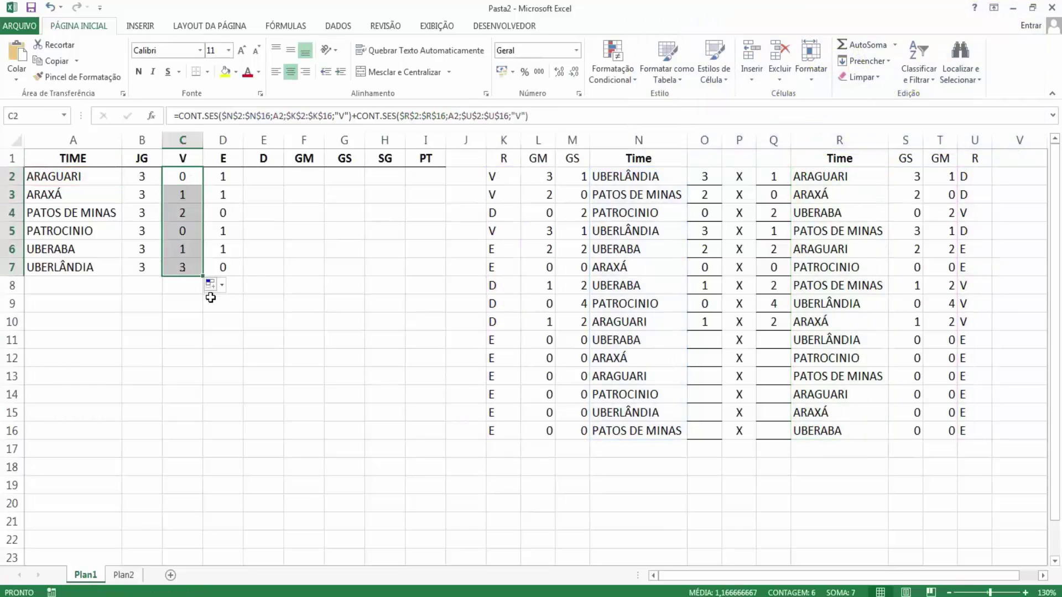
left_click(224, 301)
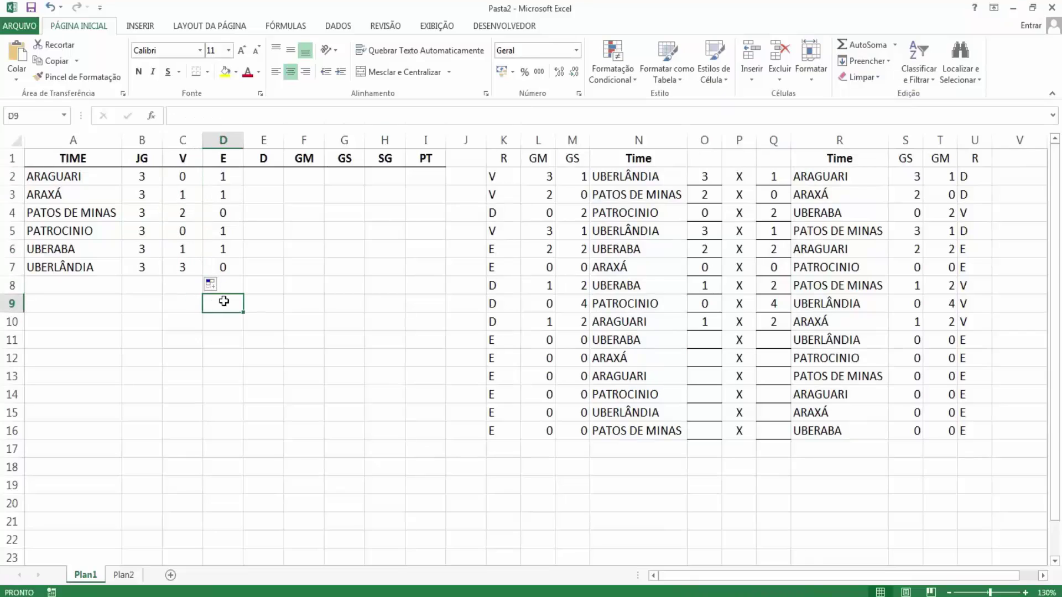
Examine the formulas in the wins and draws columns and compare ARAGUARI's totals with its match scores.
left_click(180, 182)
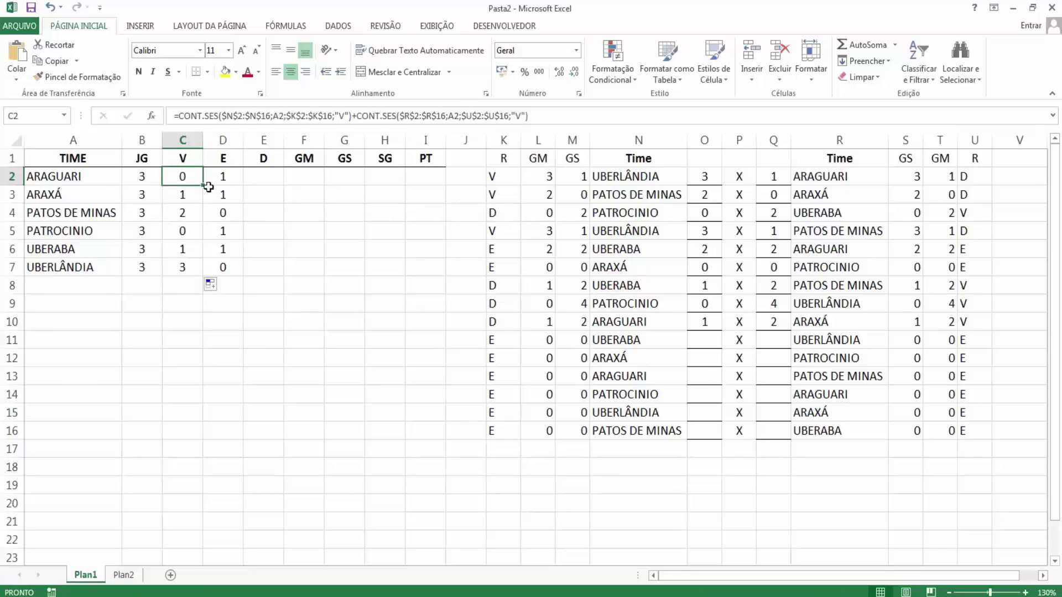
left_click(196, 216)
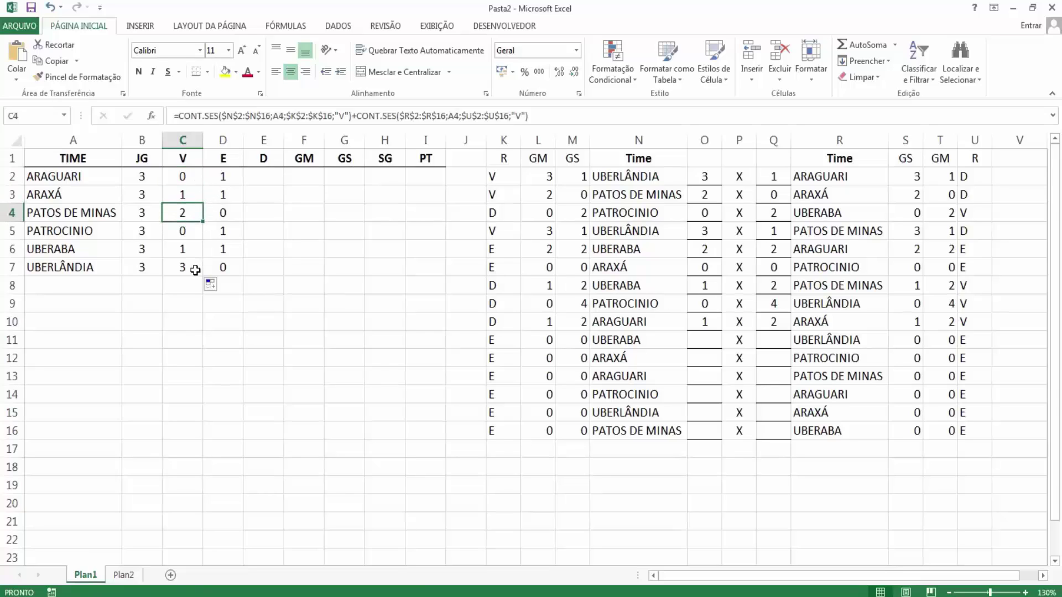
left_click(201, 267)
left_click(218, 265)
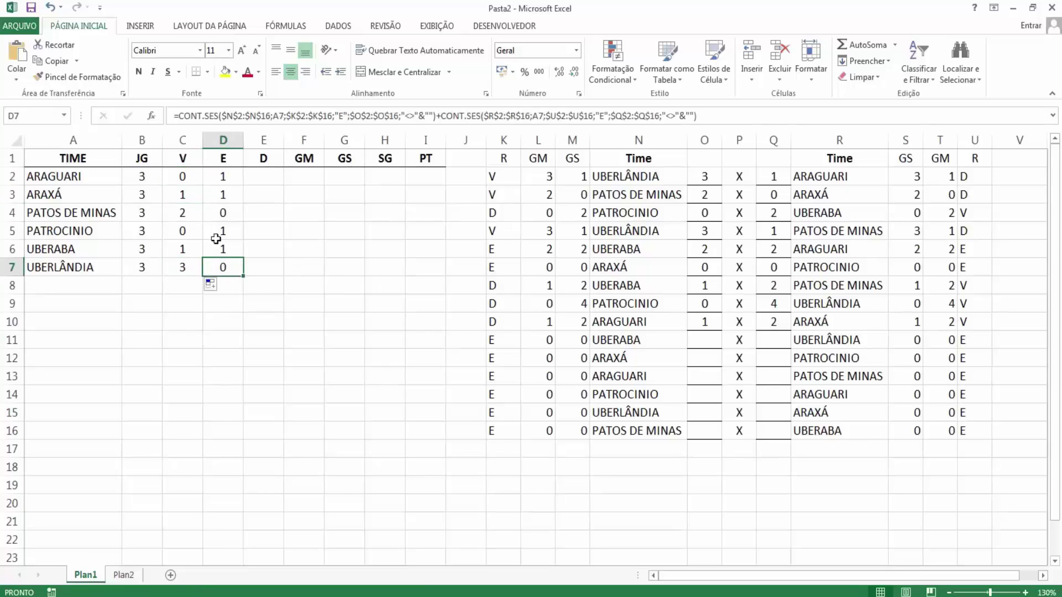
left_click(184, 183)
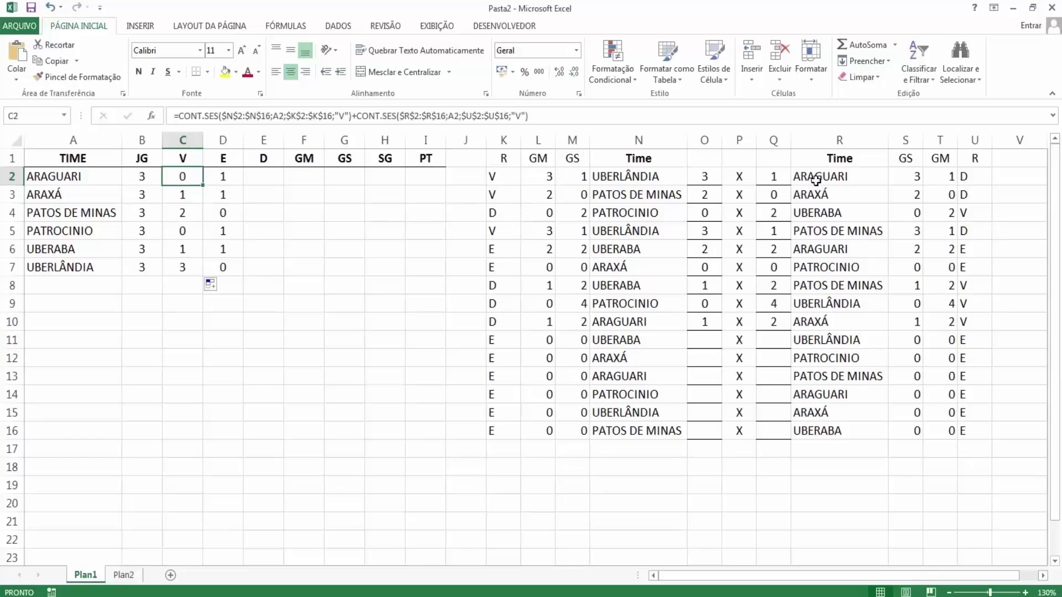
left_click(777, 177)
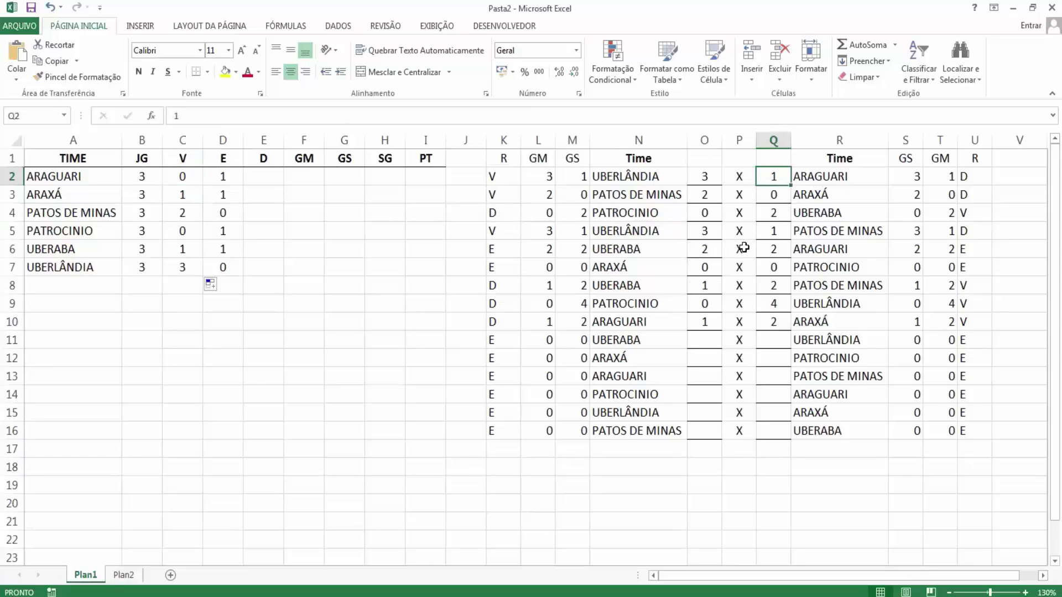
left_click(766, 252)
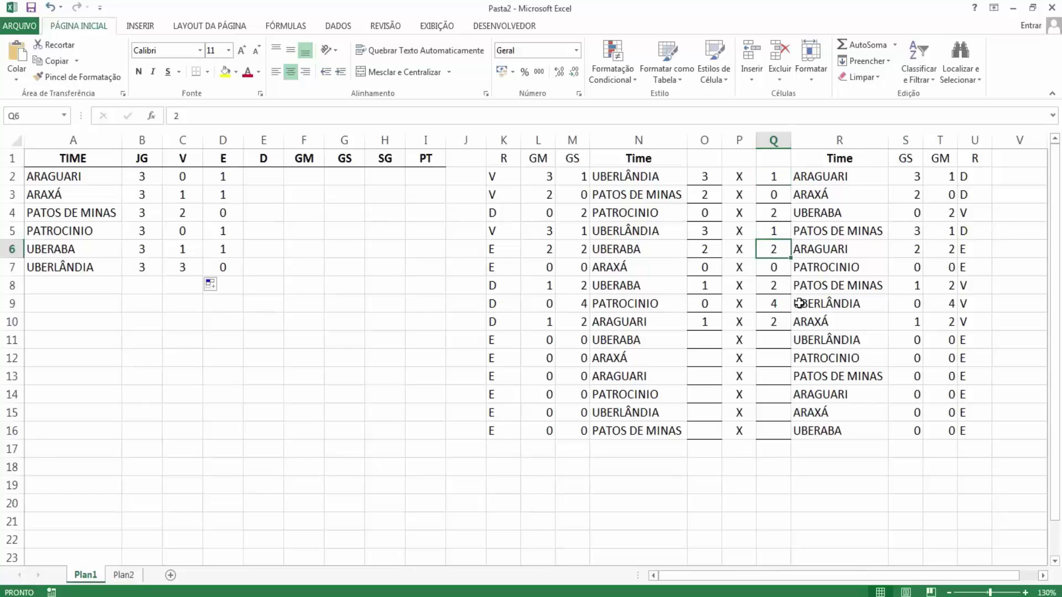
left_click(708, 321)
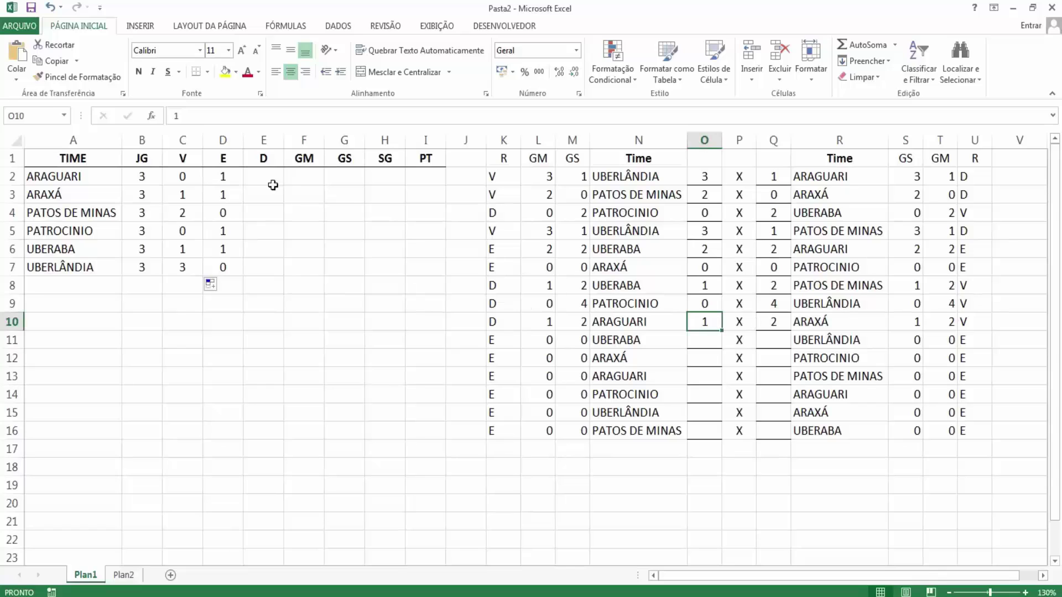
left_click(254, 180)
left_click(225, 176)
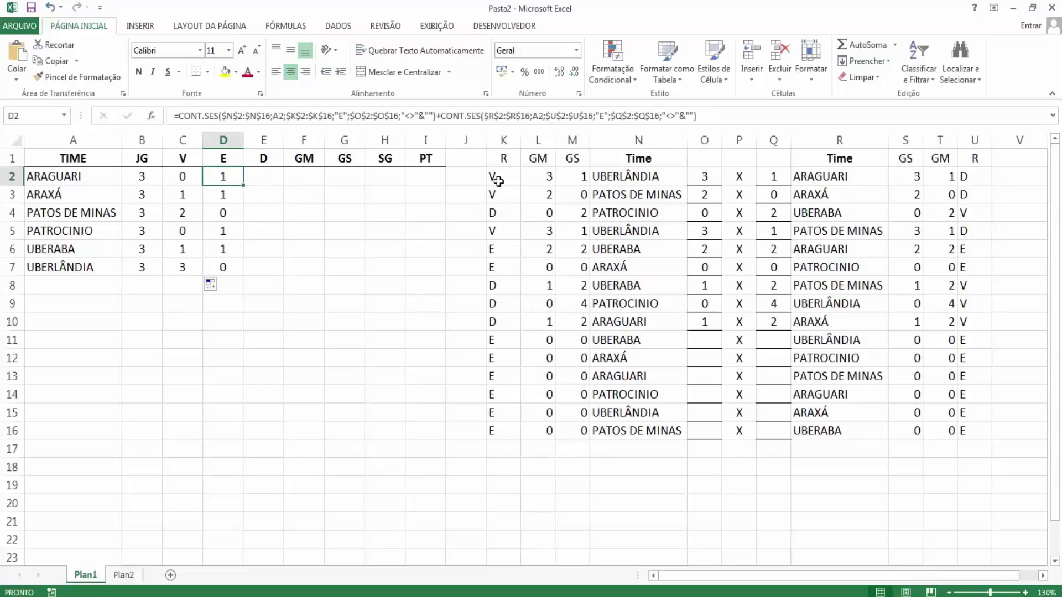
left_click(701, 116)
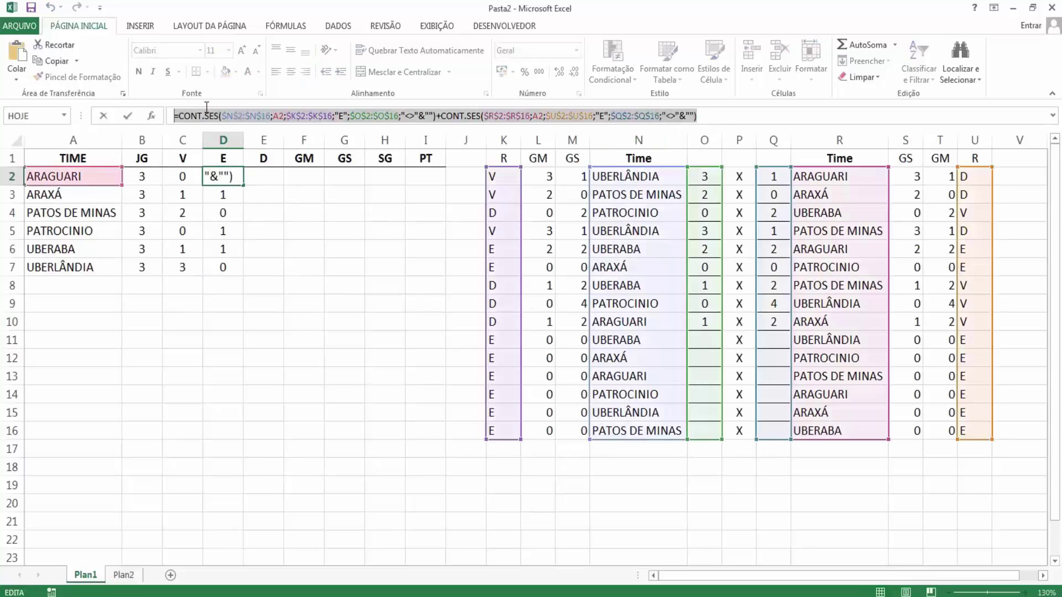
key("Escape")
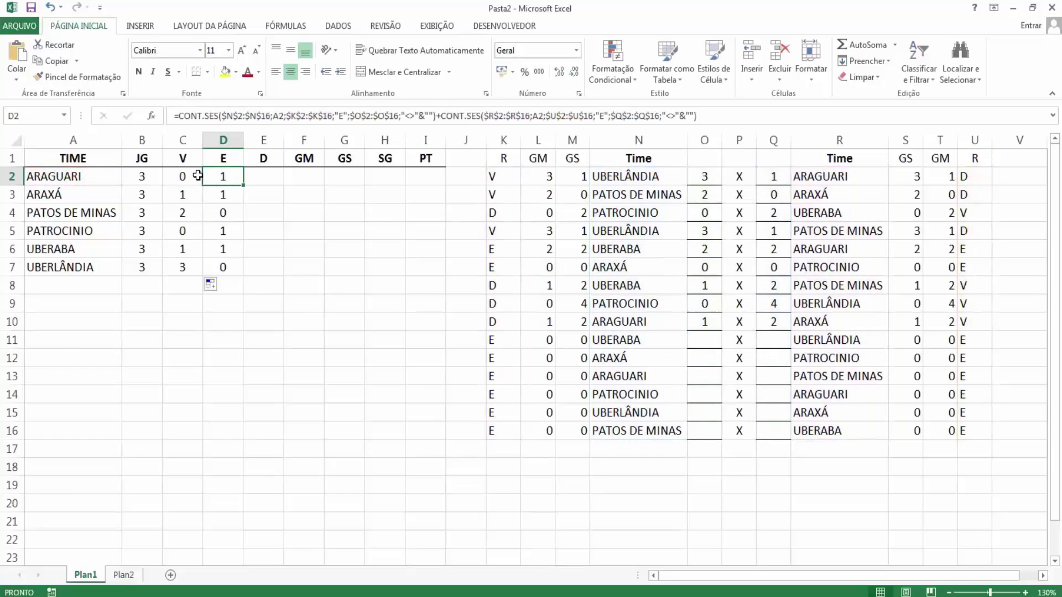
Copy the text of the wins formula in C2 and paste it into E2 under the D heading.
left_click(183, 177)
left_click_drag(620, 115, 160, 118)
key("ctrl+c")
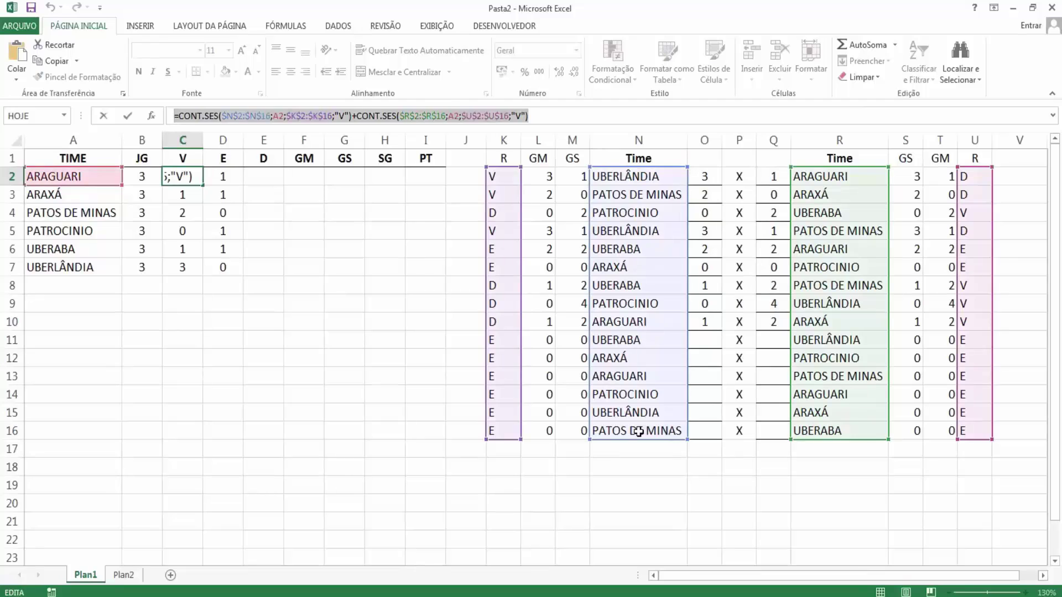
key("Escape")
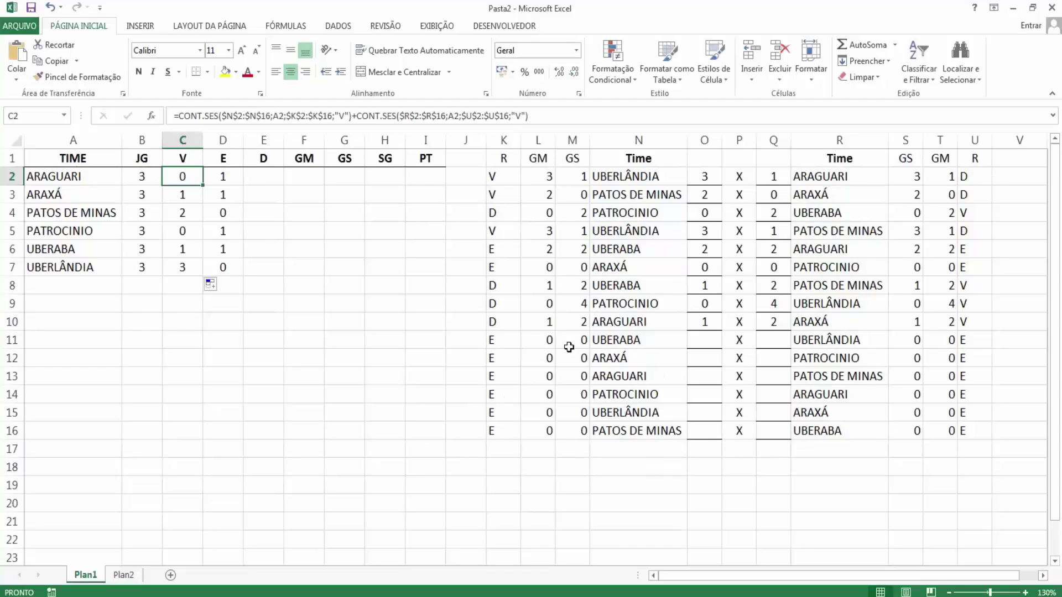
left_click(265, 178)
double_click(266, 179)
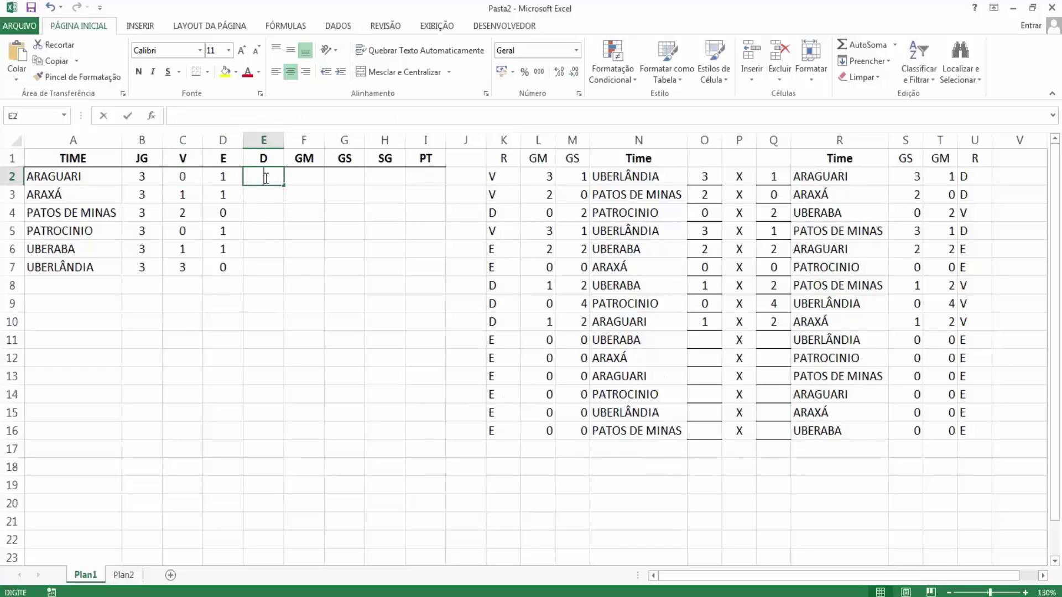
key("ctrl+v")
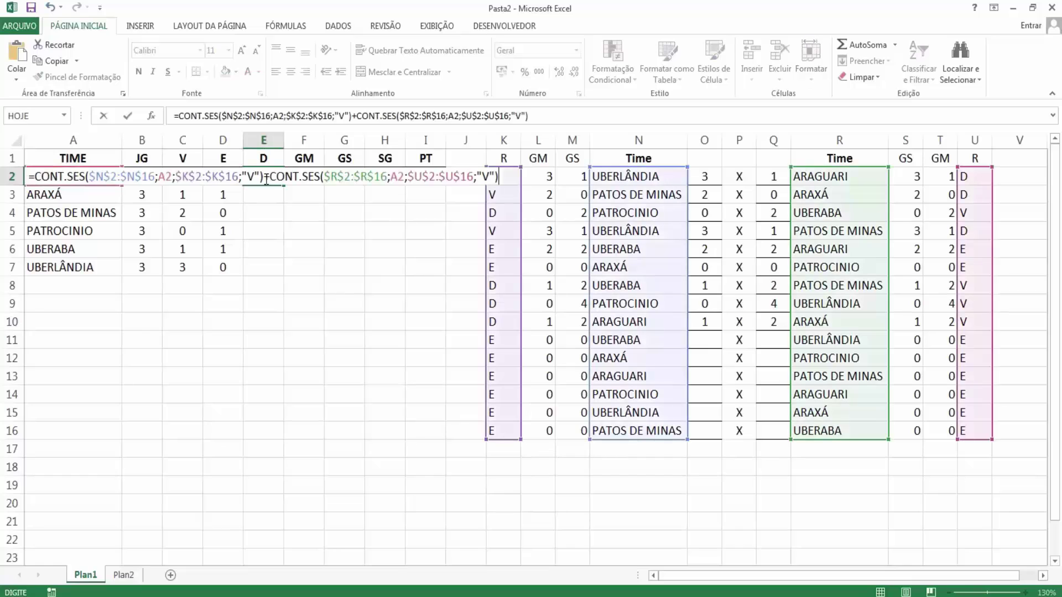
Change both "V" criteria in E2's formula to "D" and fill the formula down through E7.
double_click(341, 116)
type("E")
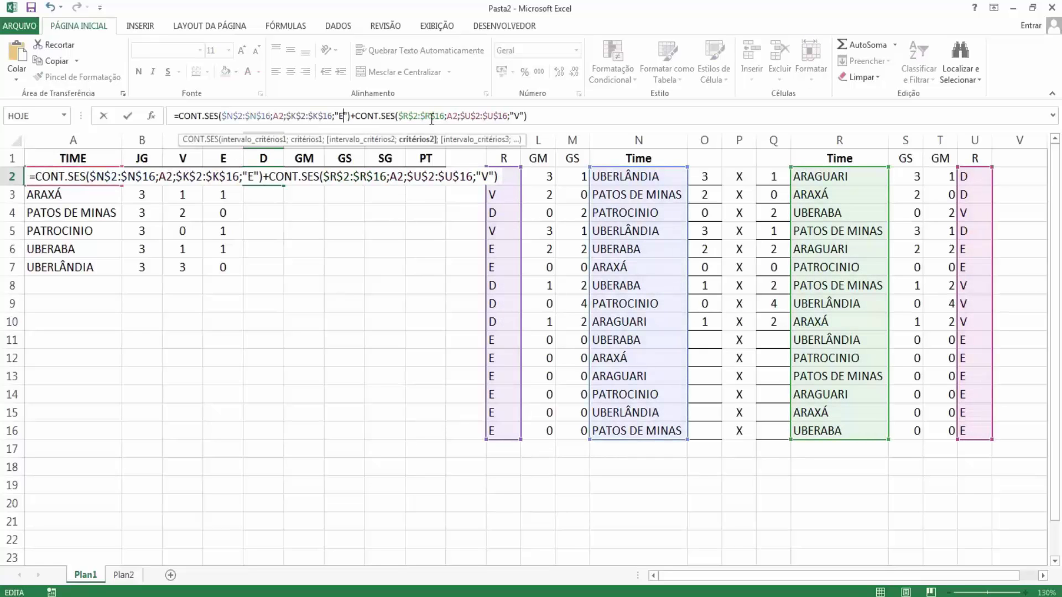
key("BackSpace")
type("D")
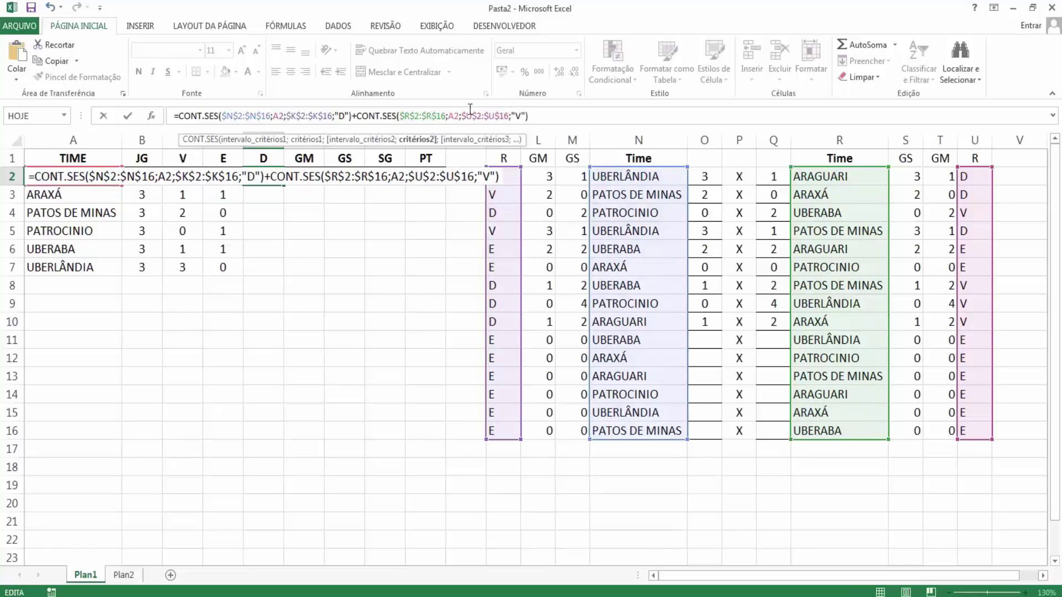
type("D")
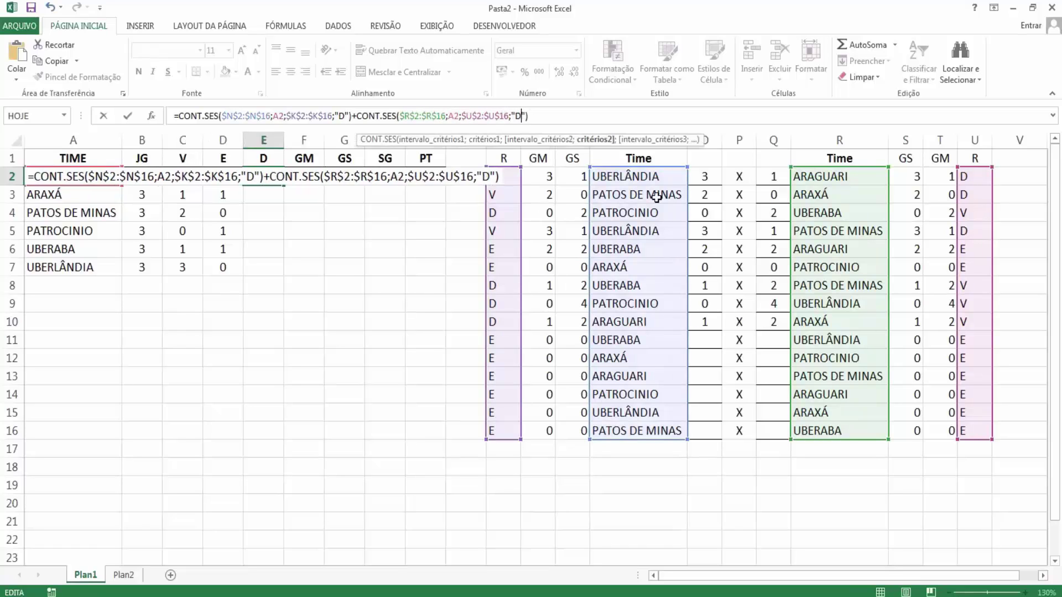
key("Return")
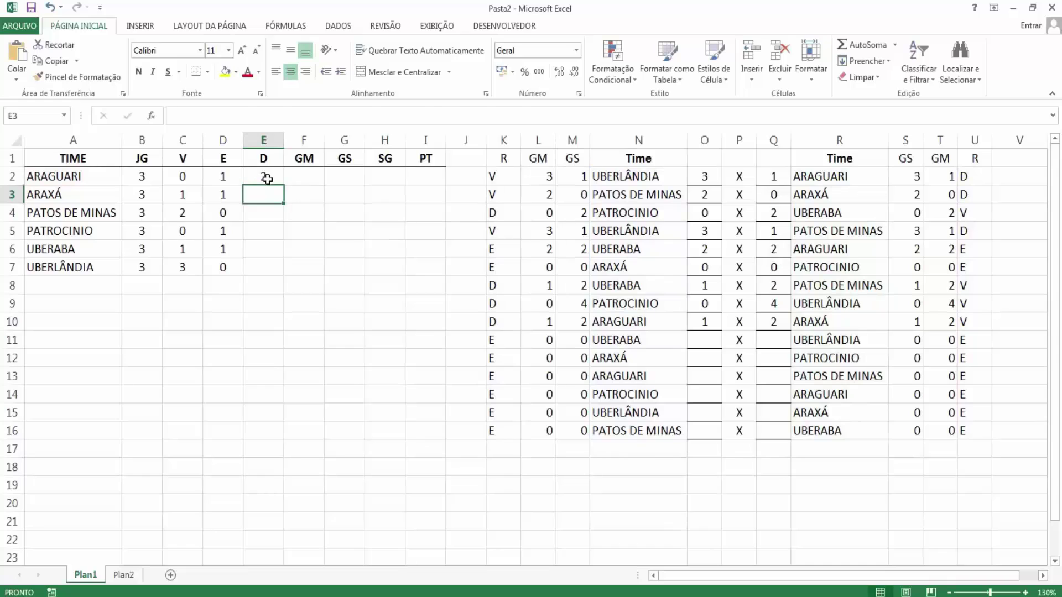
left_click(265, 176)
left_click_drag(283, 185, 290, 277)
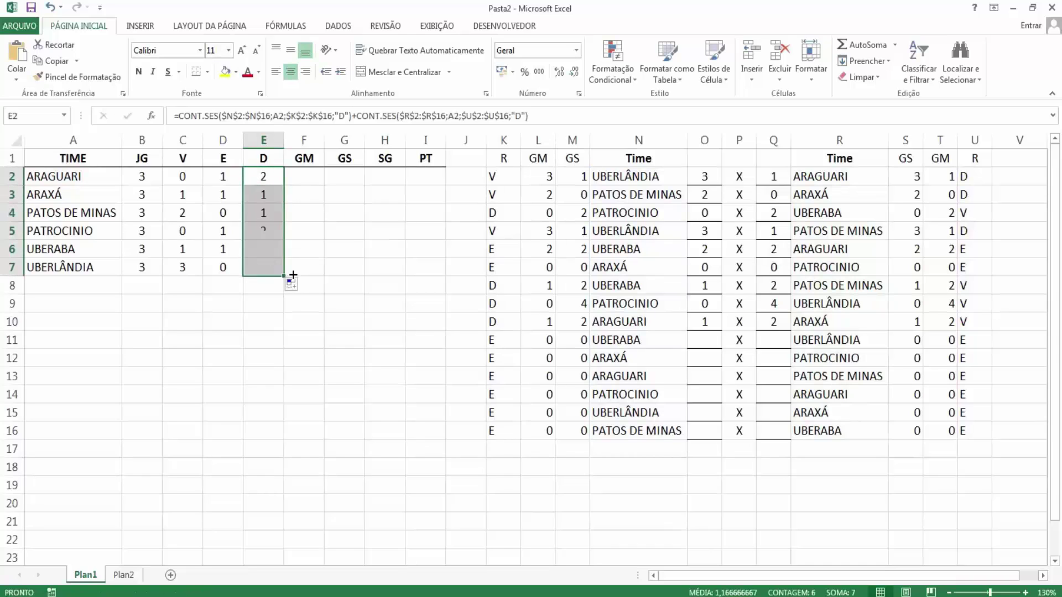
Examine the counting formulas in the V, E and D columns, comparing the criteria used in C2, D2 and E2.
left_click(290, 354)
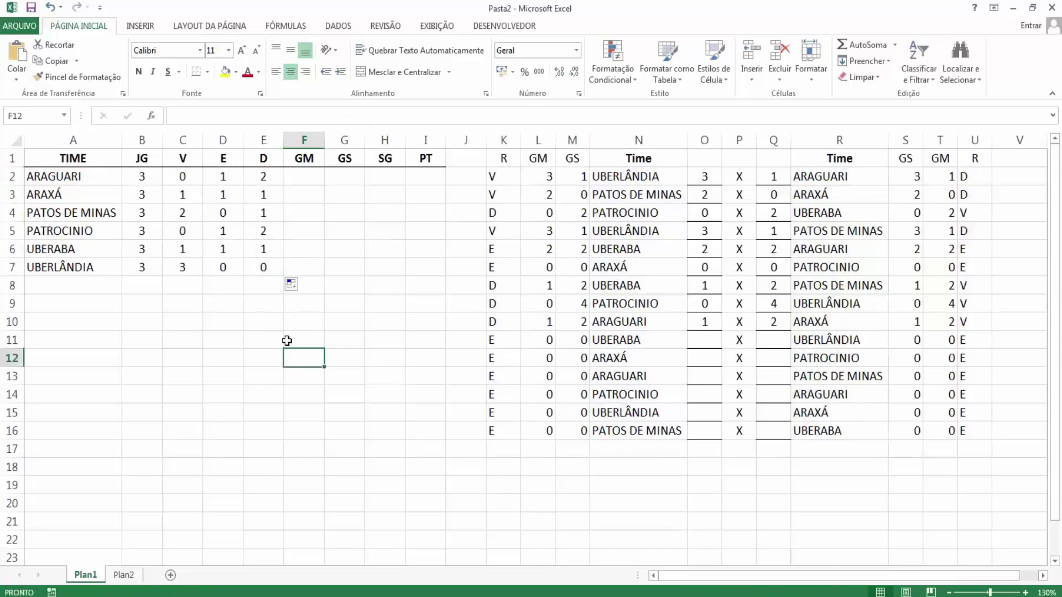
left_click(258, 268)
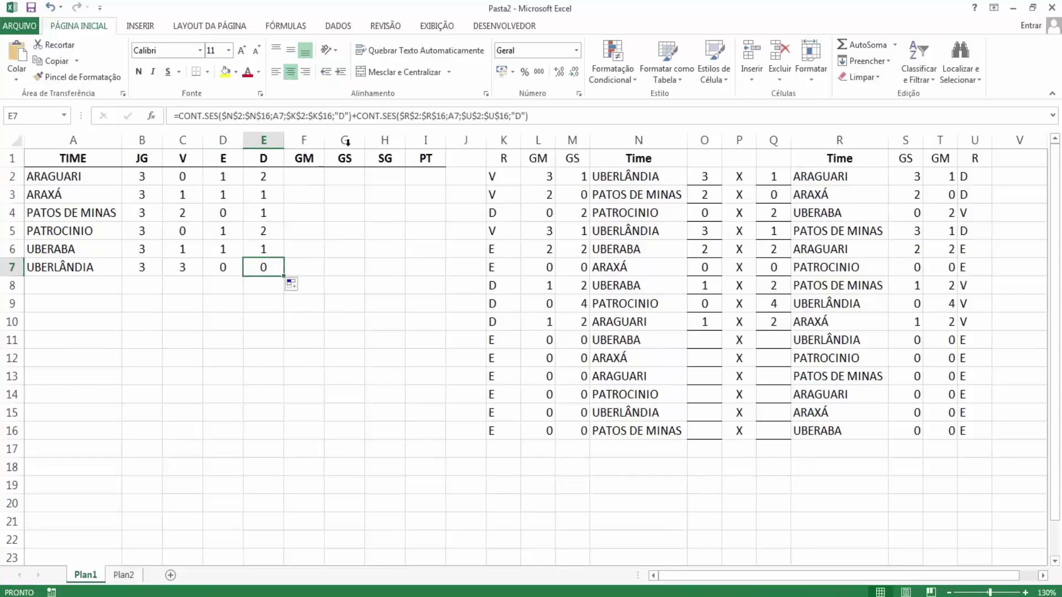
left_click(184, 176)
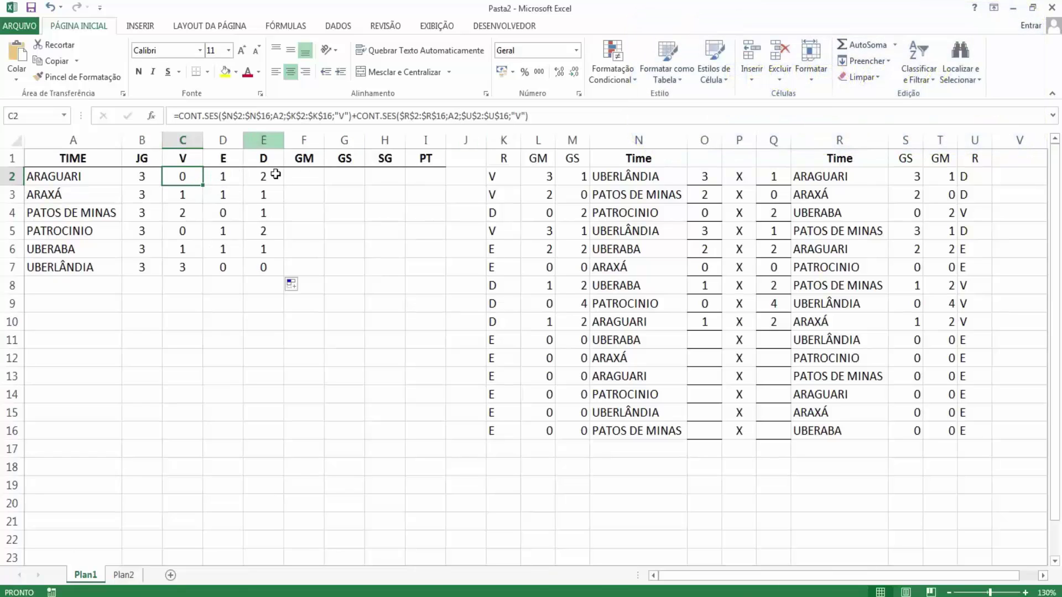
left_click(265, 268)
left_click(264, 175)
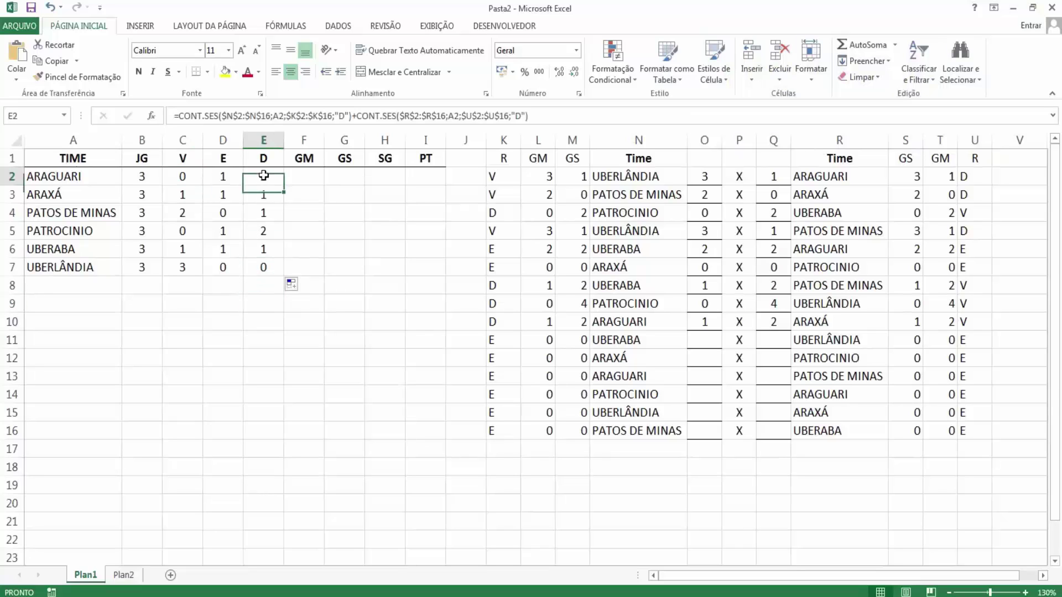
left_click_drag(180, 176, 262, 249)
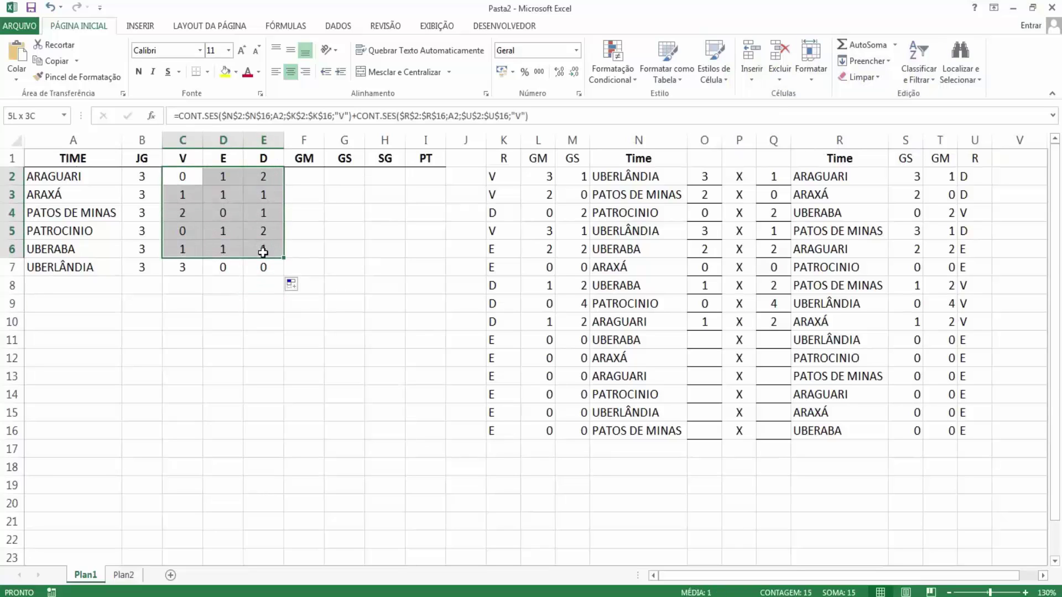
left_click(184, 176)
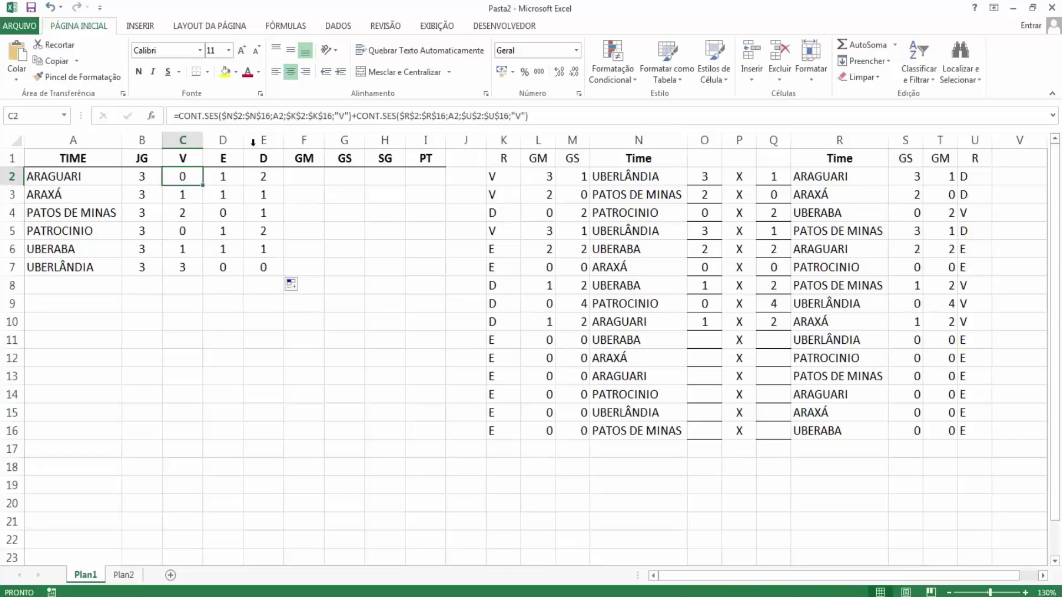
left_click(223, 175)
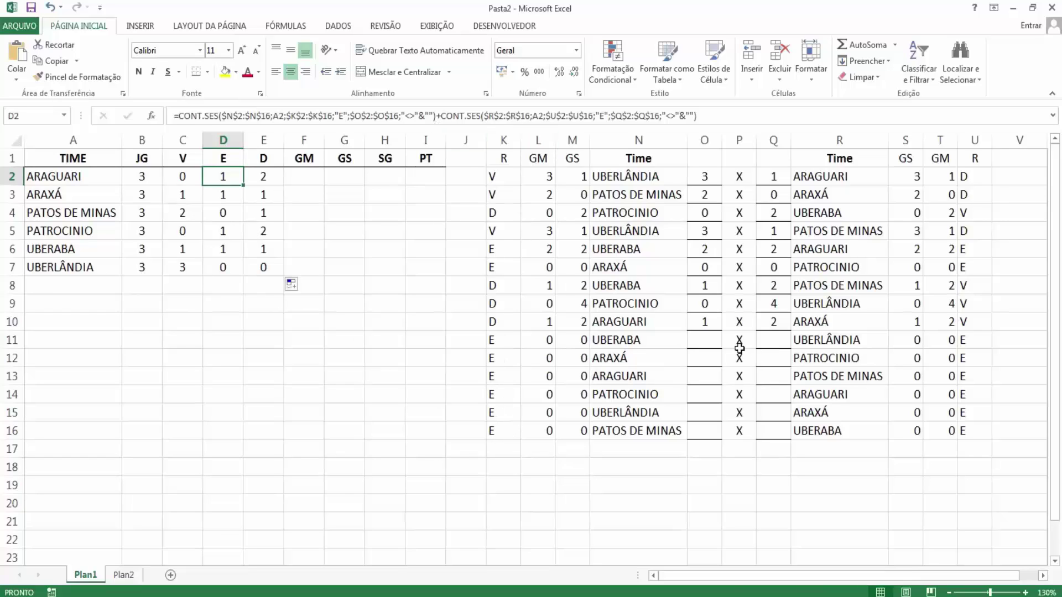
left_click(265, 180)
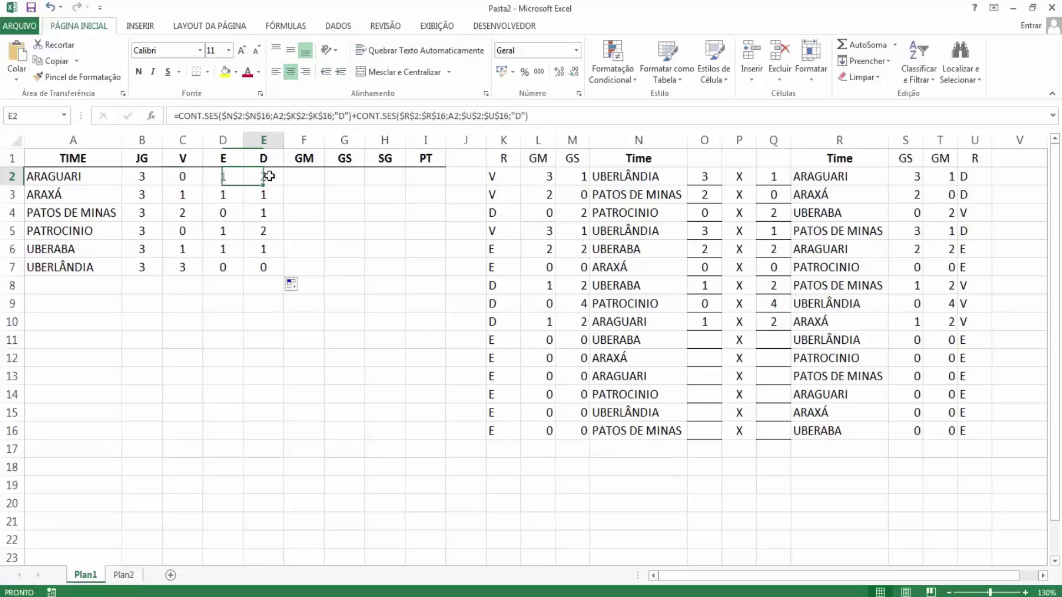
left_click(188, 178)
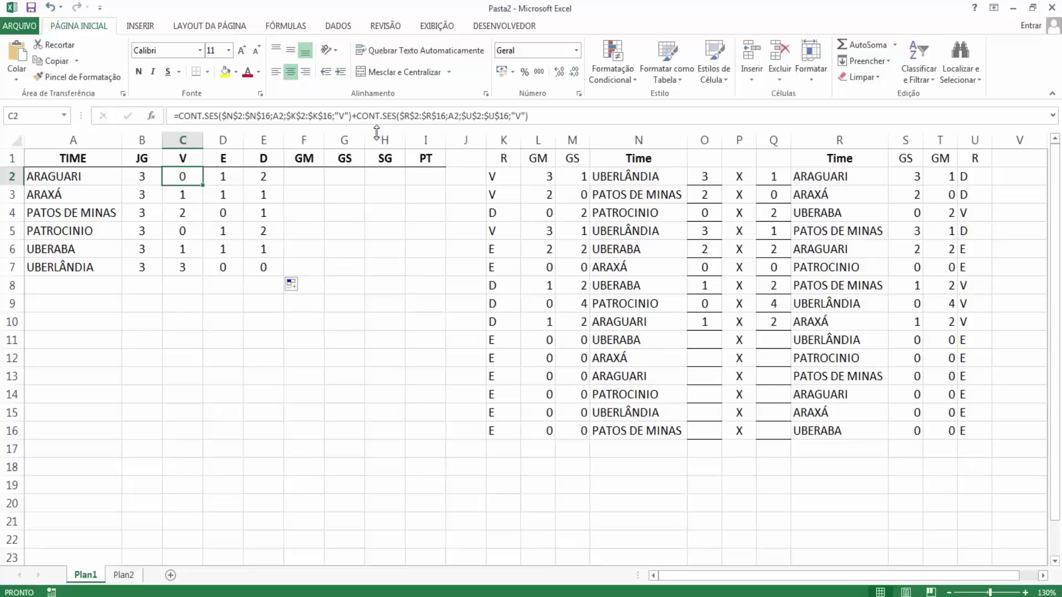
left_click(237, 178)
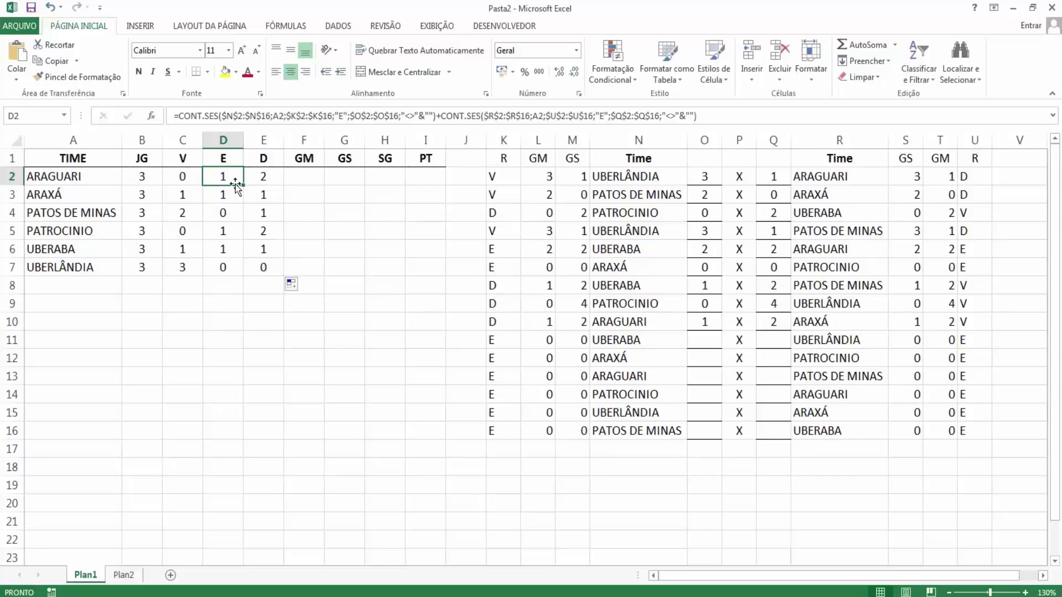
Enter the points formula =C2*3+D2*1 in I2 under PT and fill it down through I7.
left_click(423, 178)
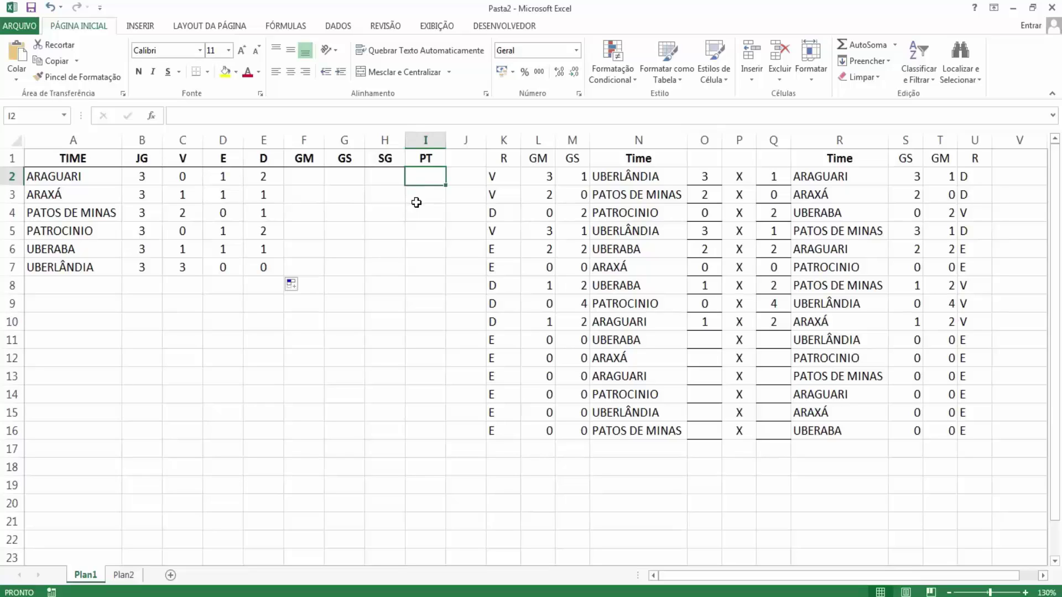
type("=")
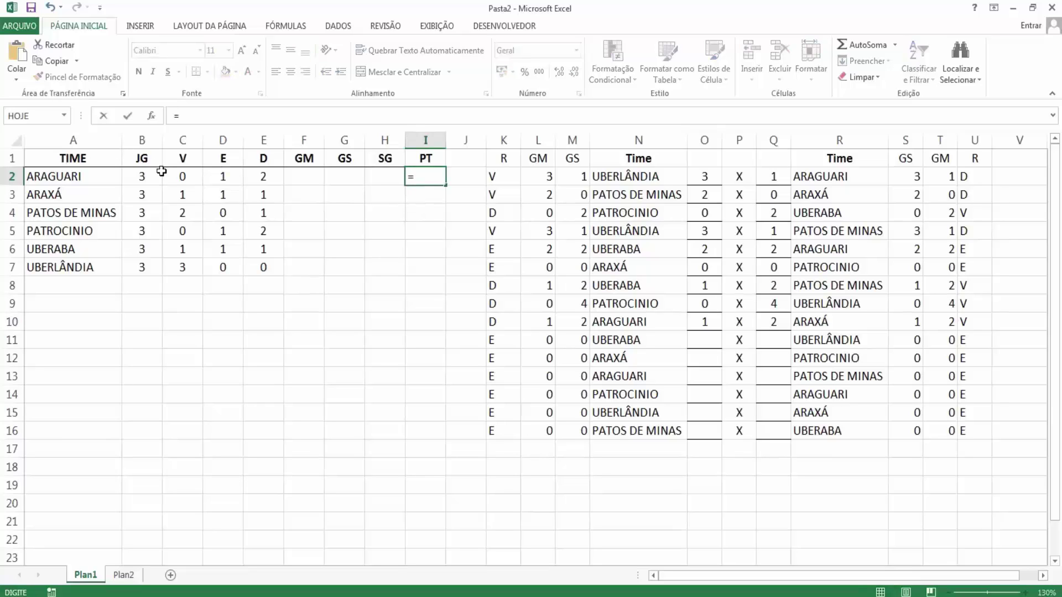
left_click(182, 177)
type("*")
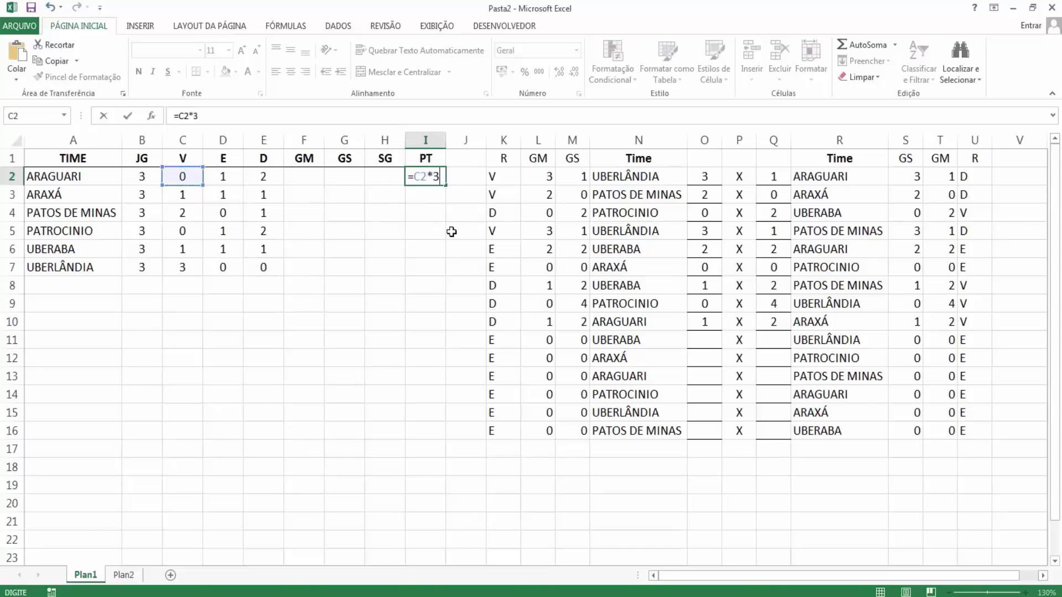
type("3+")
left_click(223, 176)
type("*")
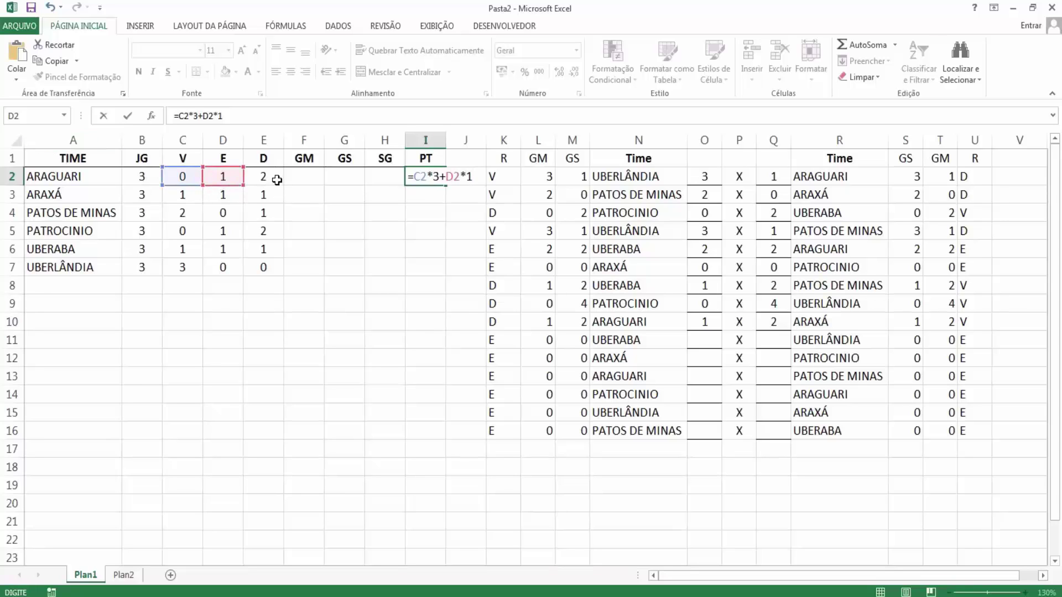
key("Return")
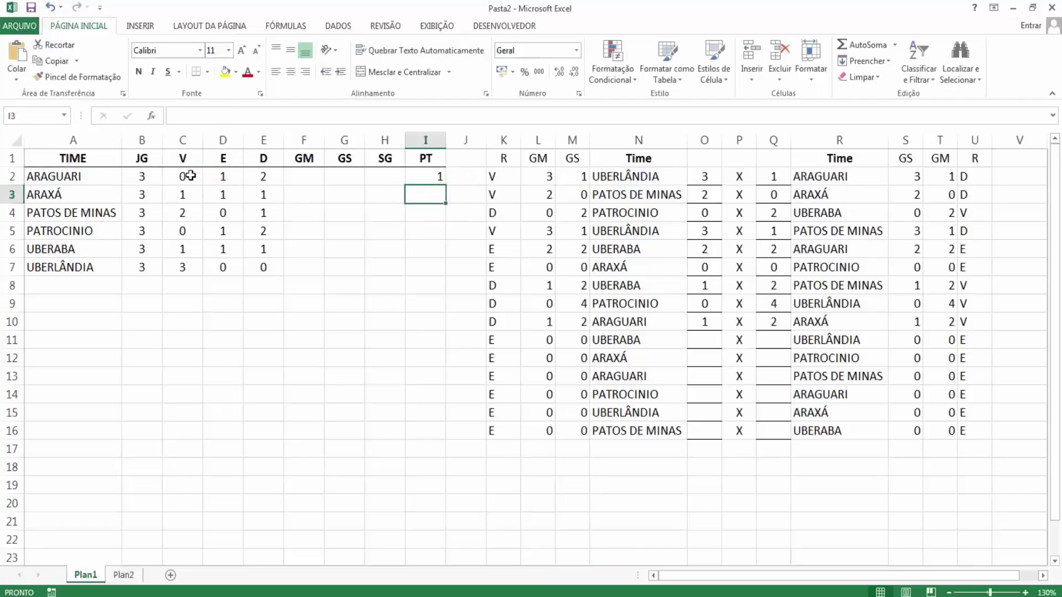
left_click(437, 177)
double_click(447, 188)
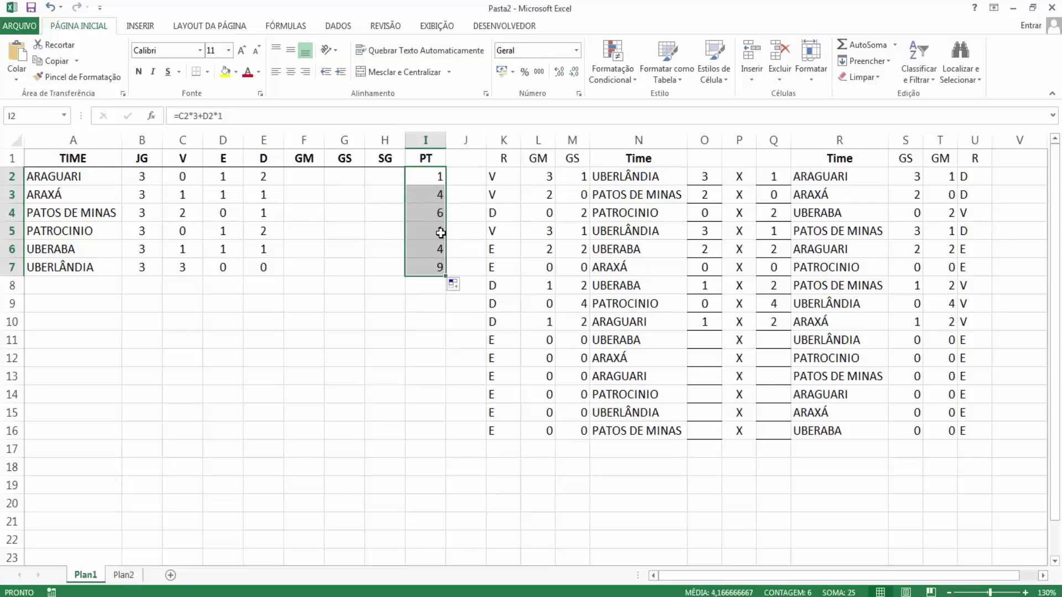
Check the filled PT formulas against the teams' wins and draws, including ARAXÁ's row.
left_click(434, 268)
left_click(436, 245)
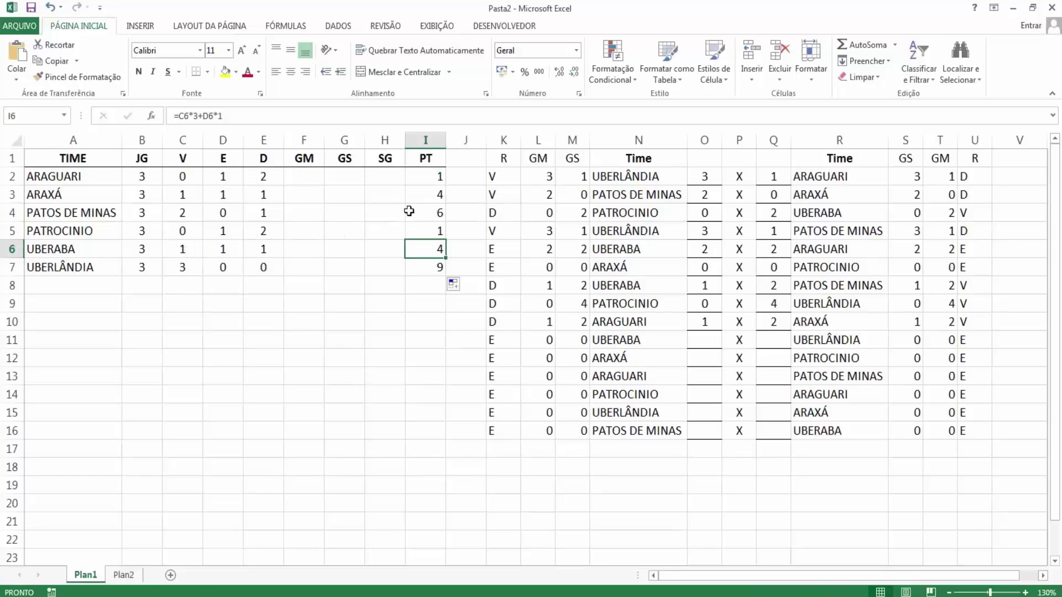
left_click(185, 218)
left_click(194, 198)
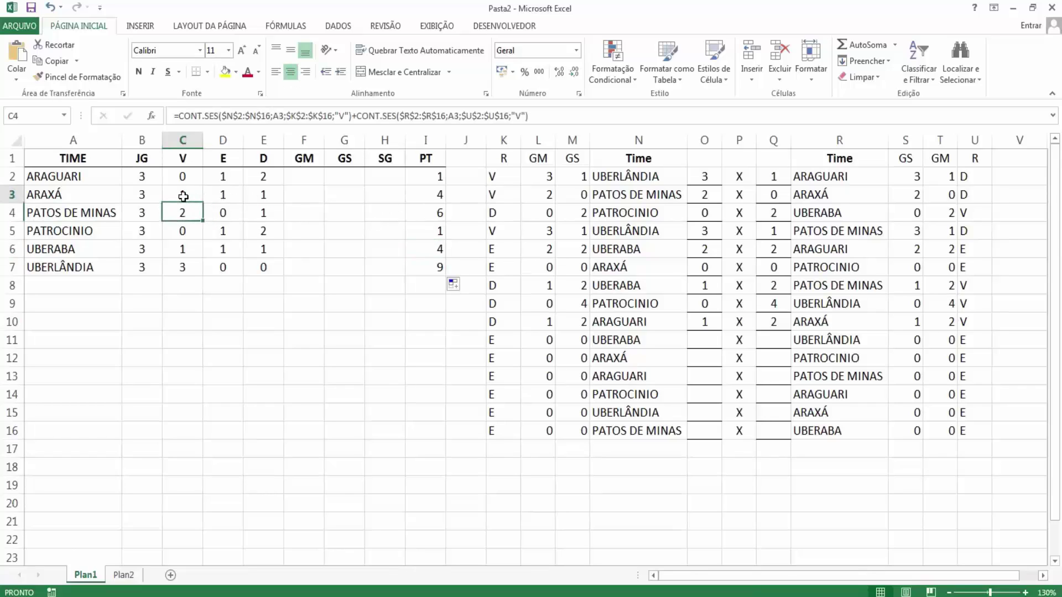
left_click(226, 197)
left_click(441, 196)
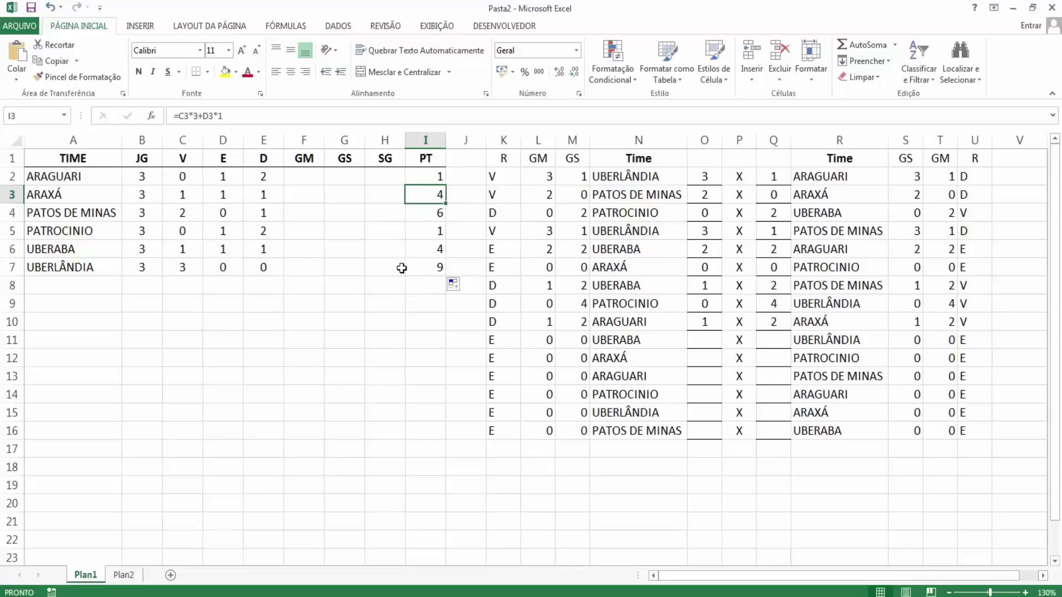
Enter =SOMASES(L2:L16;N2:N16;A2) in F2 under GM to sum ARAGUARI's goals from the first team column.
left_click(298, 177)
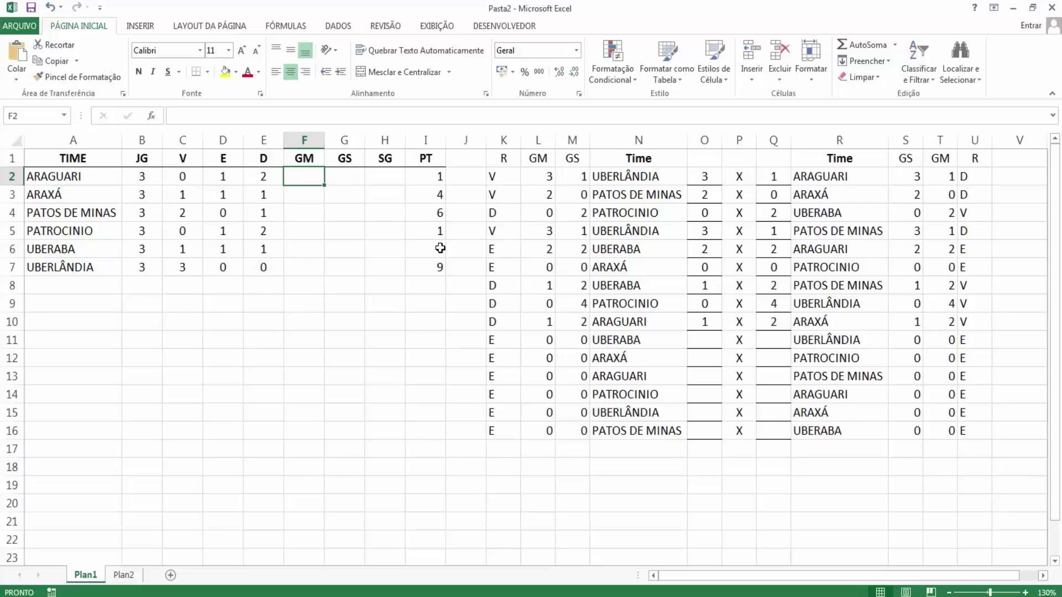
type("=SOMAS")
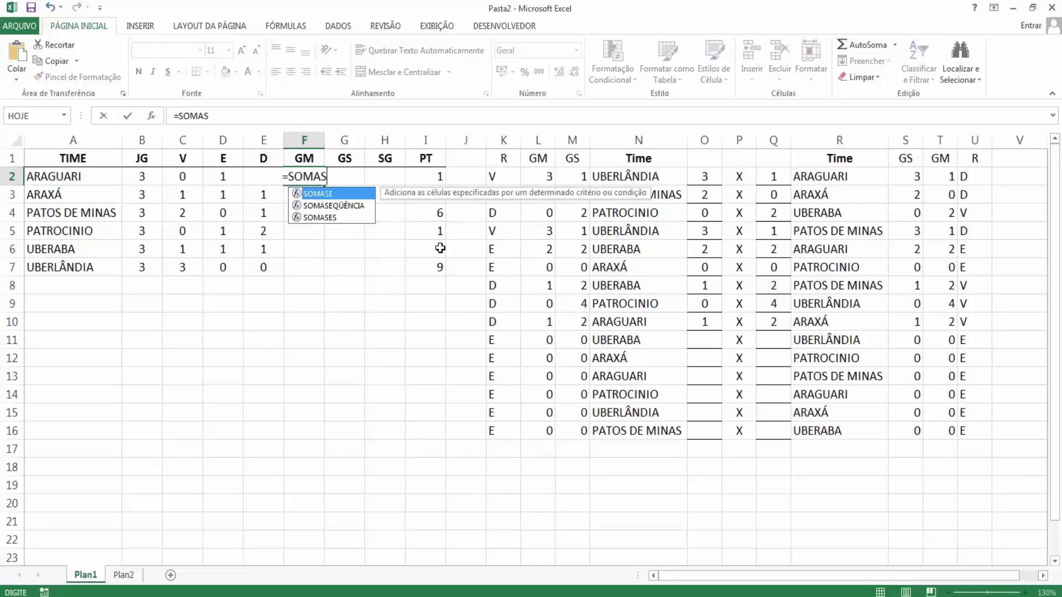
type("ES(")
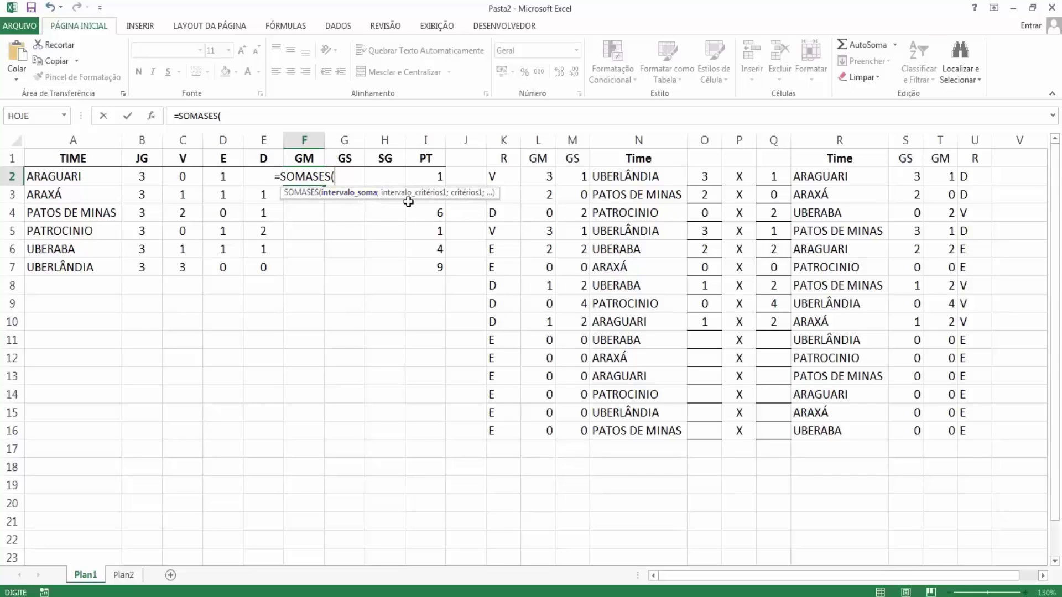
left_click_drag(539, 173, 546, 426)
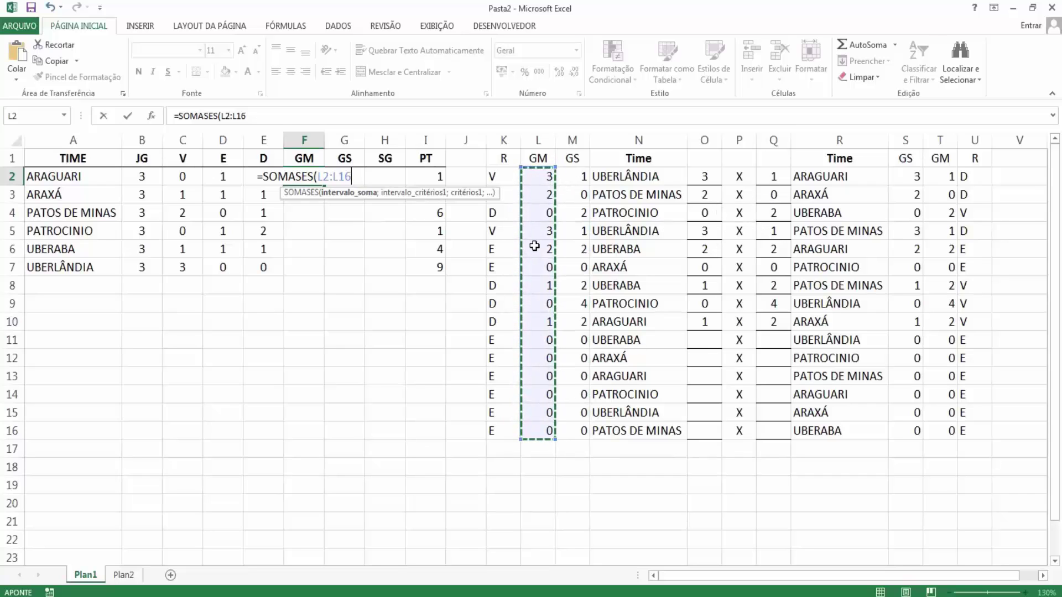
type(";")
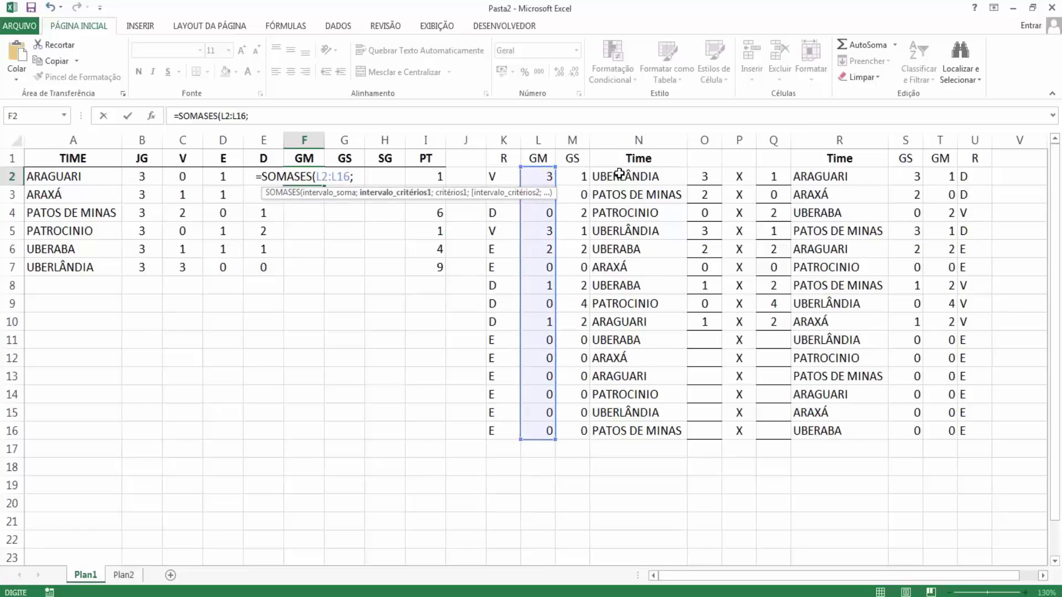
left_click_drag(621, 175, 638, 423)
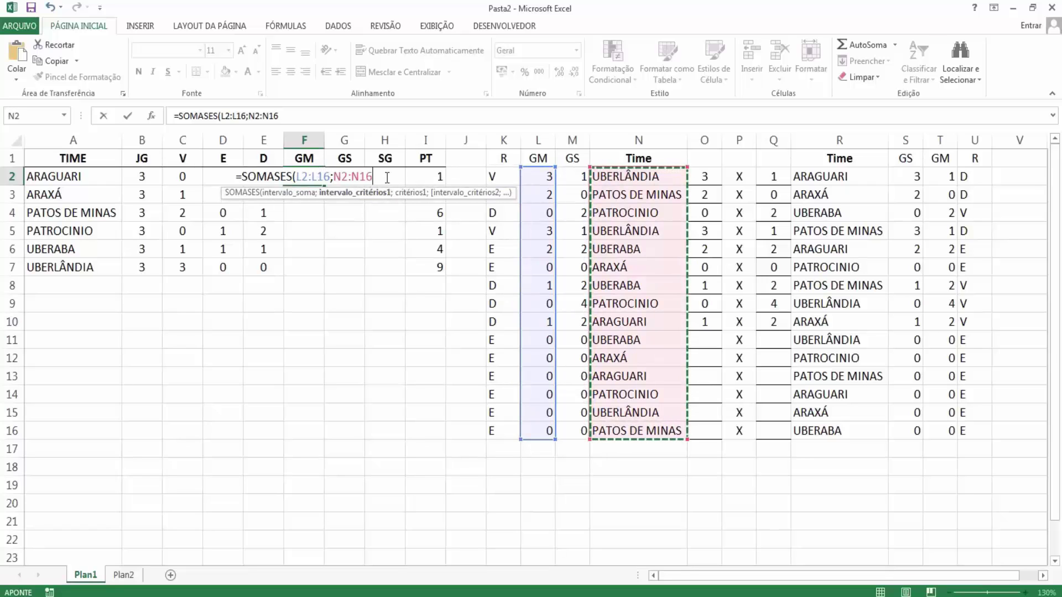
type(";.")
key("BackSpace")
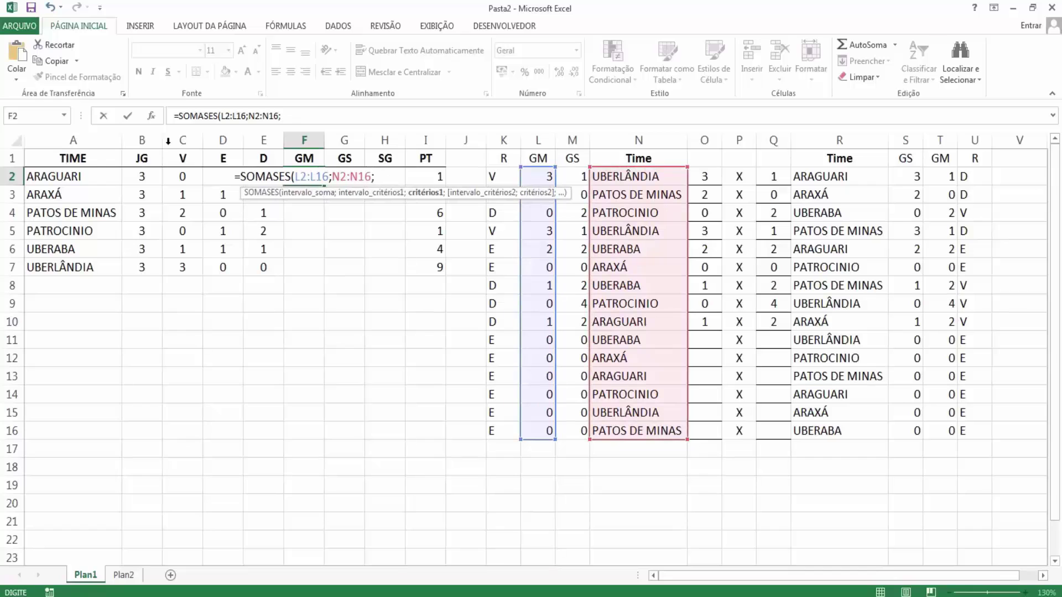
left_click(92, 175)
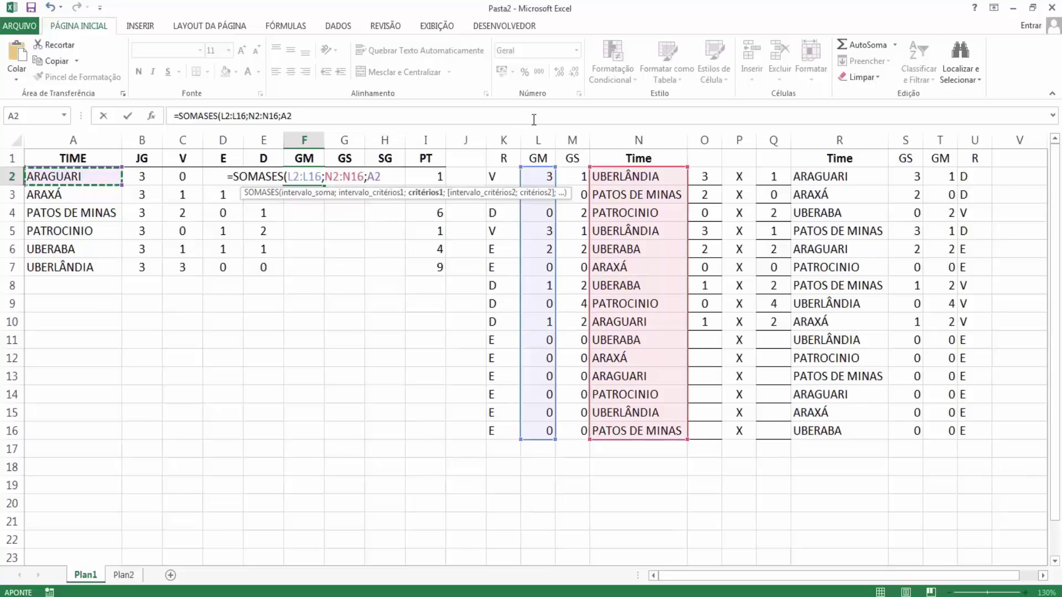
key("Return")
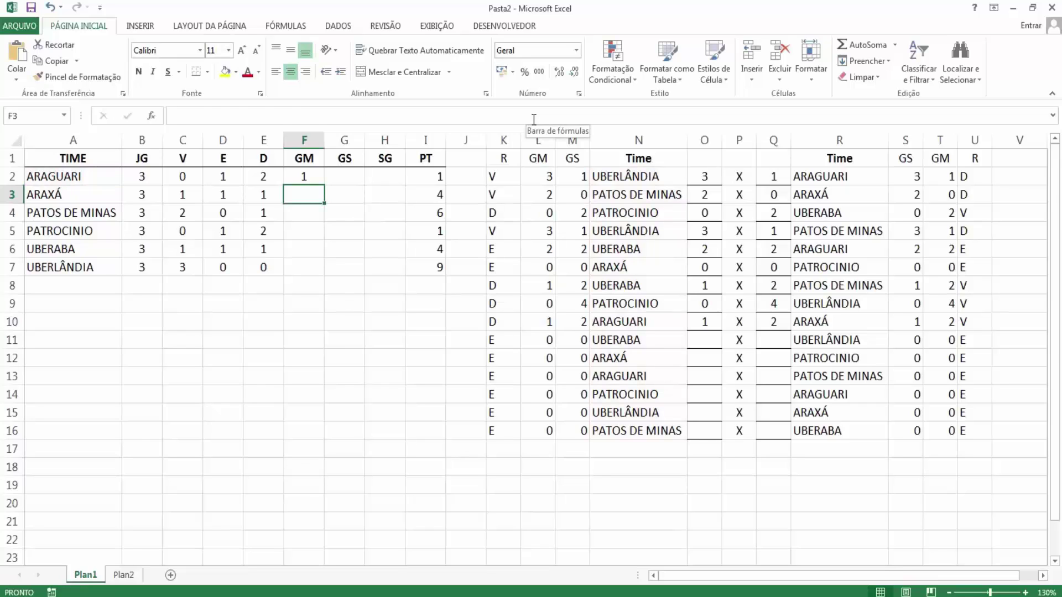
Extend the GM formula in F2 with +SOMASES(T2:T16;R2:R16;A2) to add the goals from the second team column.
key("Up")
key("F2")
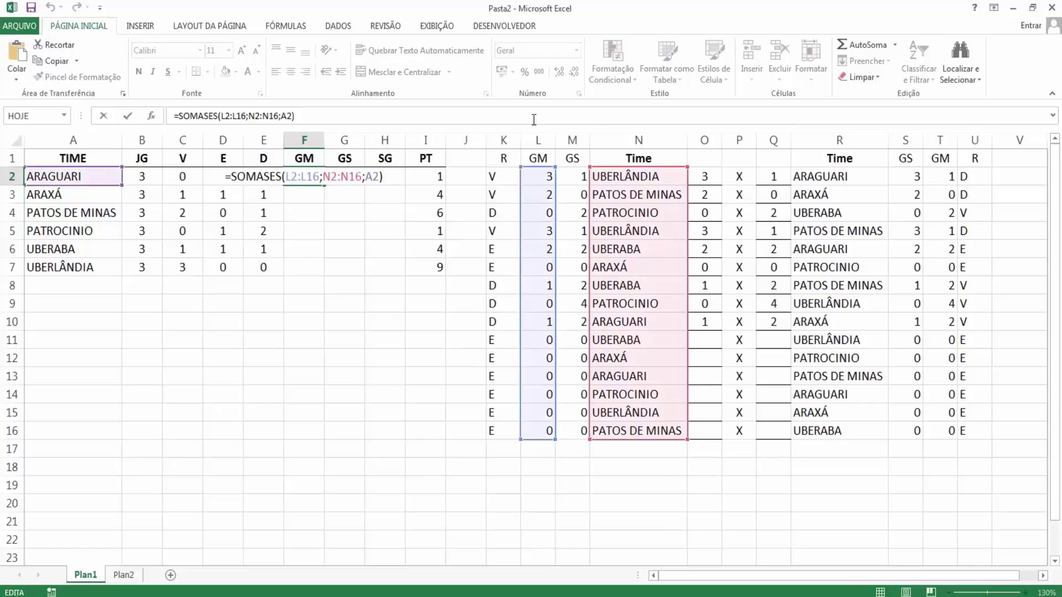
type("+")
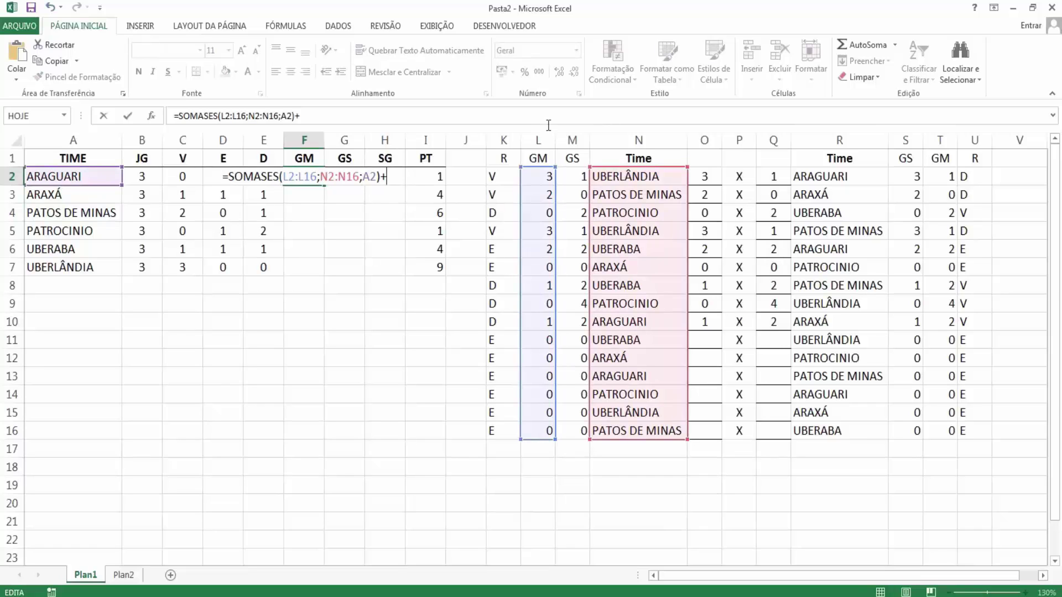
type("SOMASES")
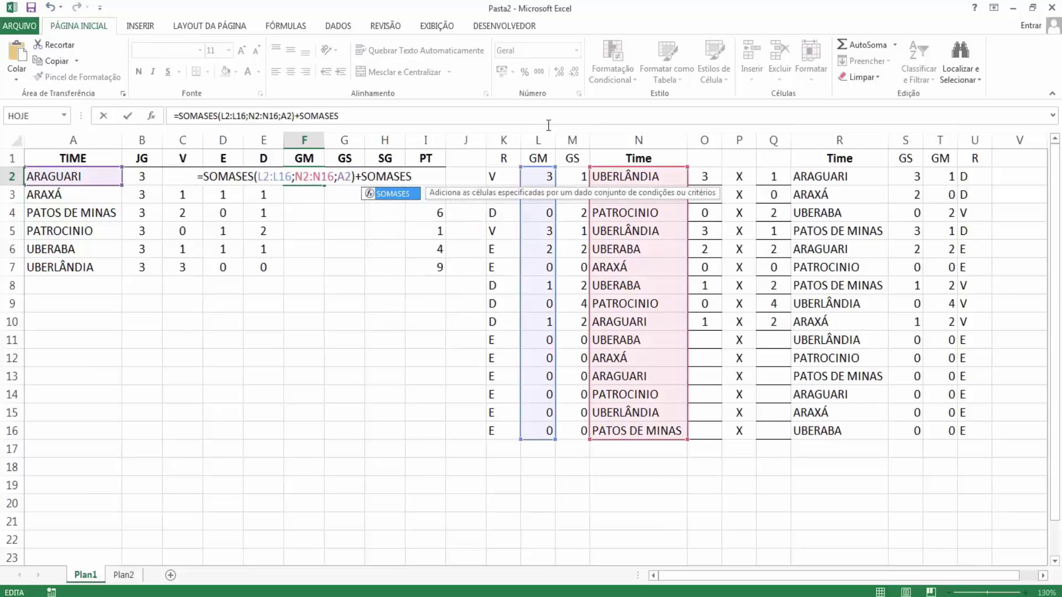
type("(")
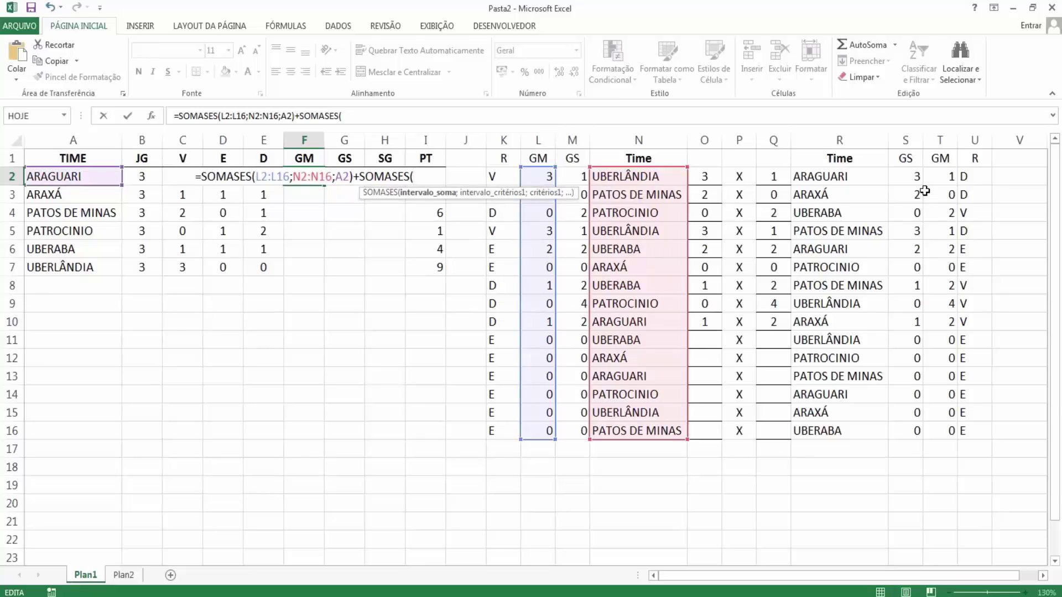
left_click_drag(940, 177, 952, 427)
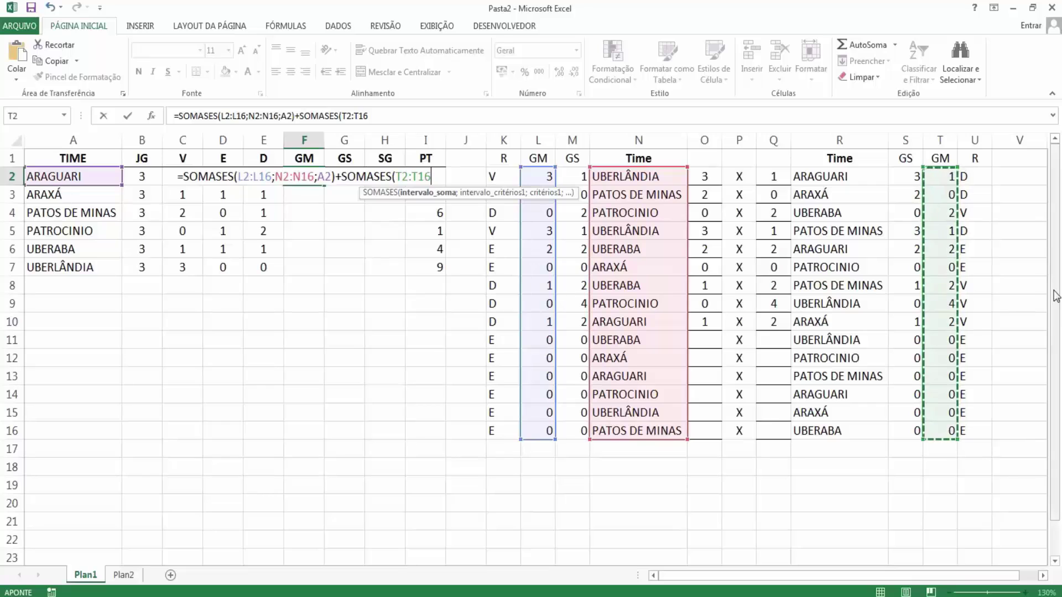
type(";")
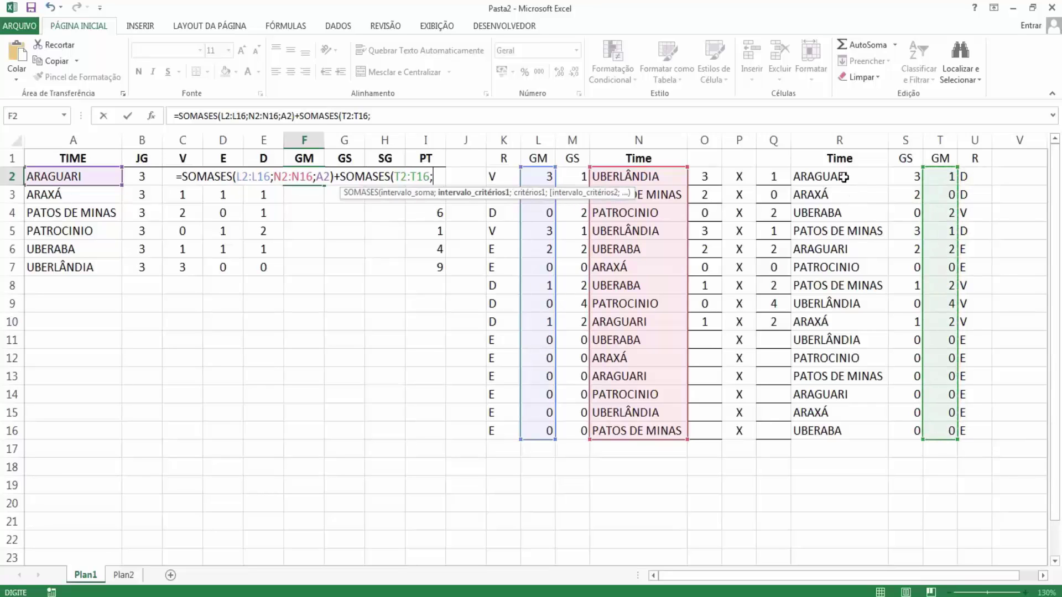
left_click_drag(846, 177, 865, 424)
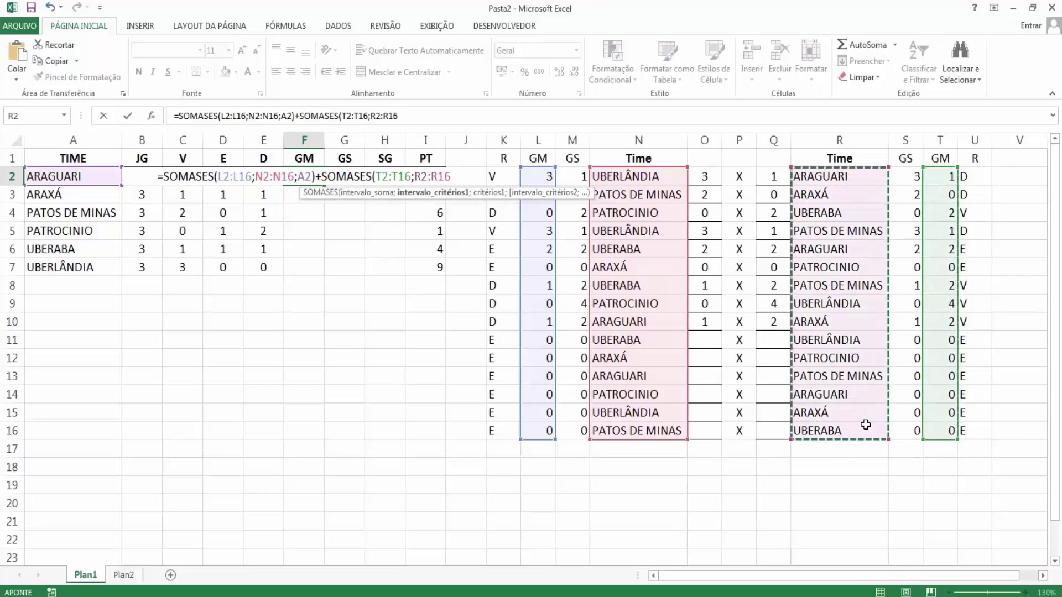
type(";")
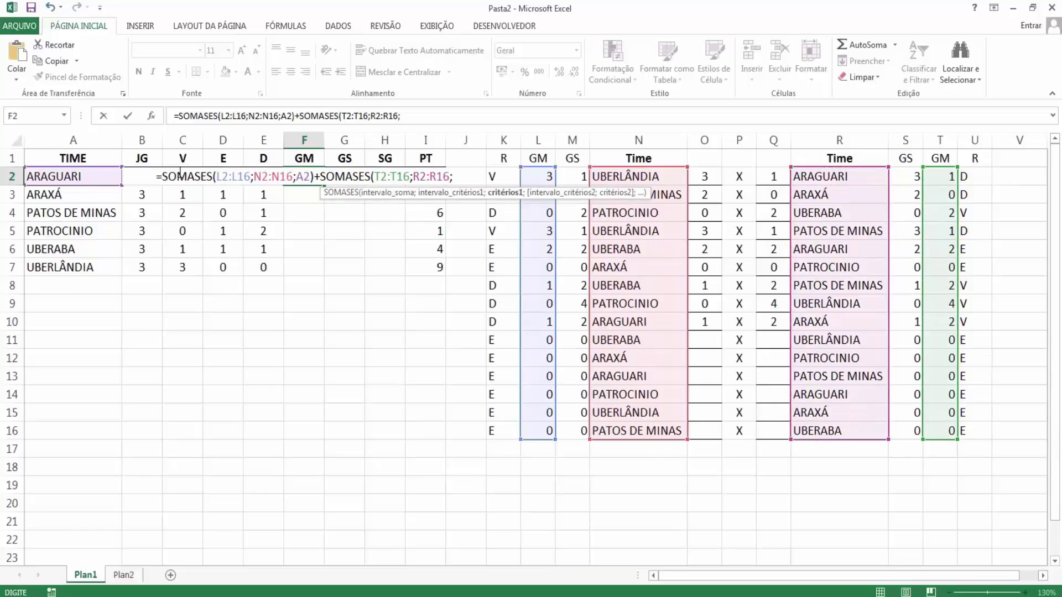
left_click(77, 175)
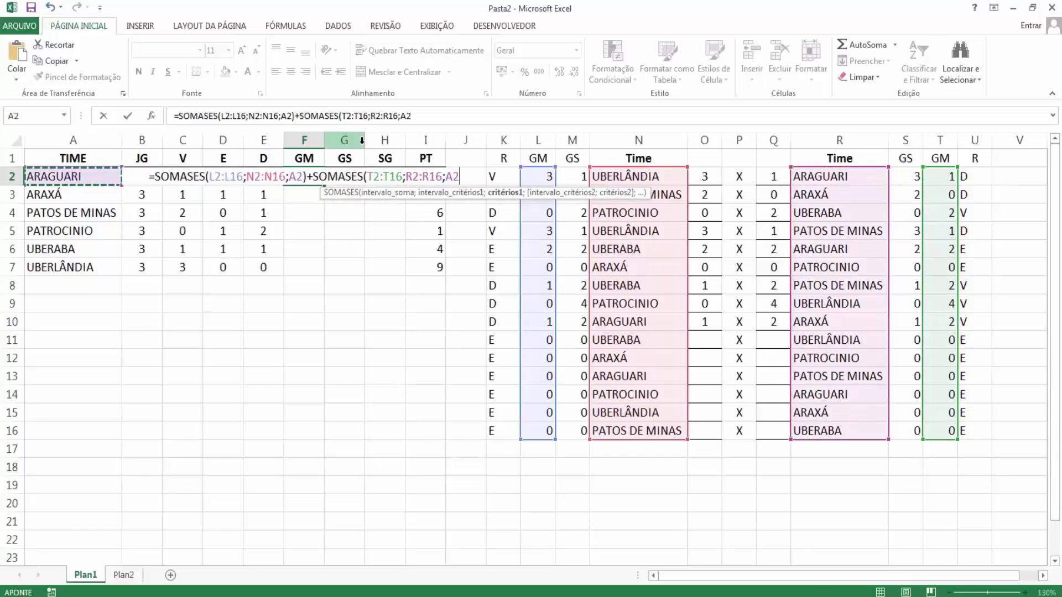
type(")")
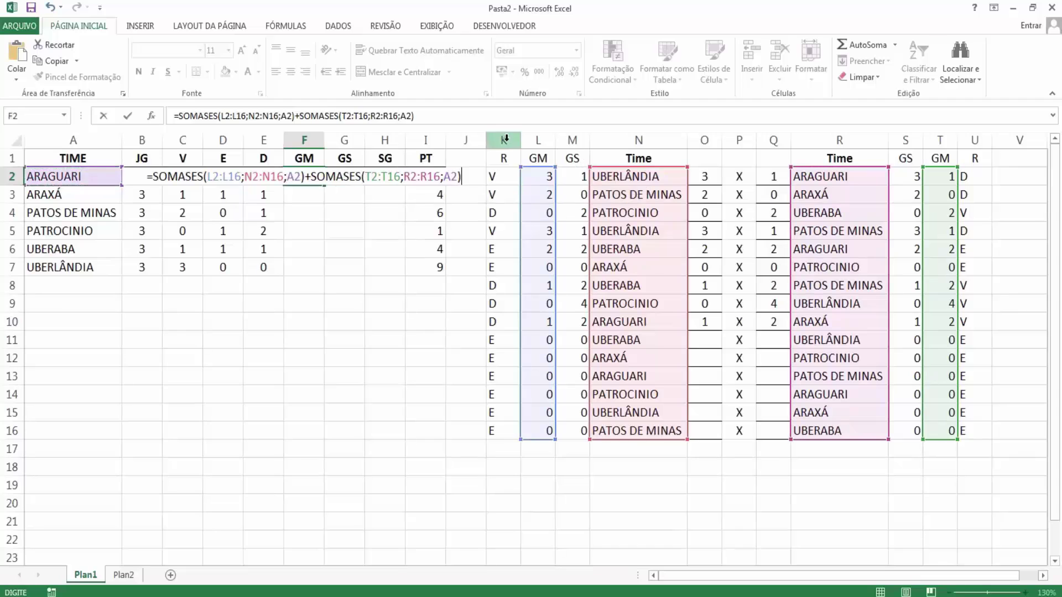
Make the ranges L2:L16, N2:N16, T2:T16 and R2:R16 absolute in F2's formula, keeping A2 relative, and confirm it.
left_click_drag(223, 116, 295, 116)
key("F4")
left_click(275, 115)
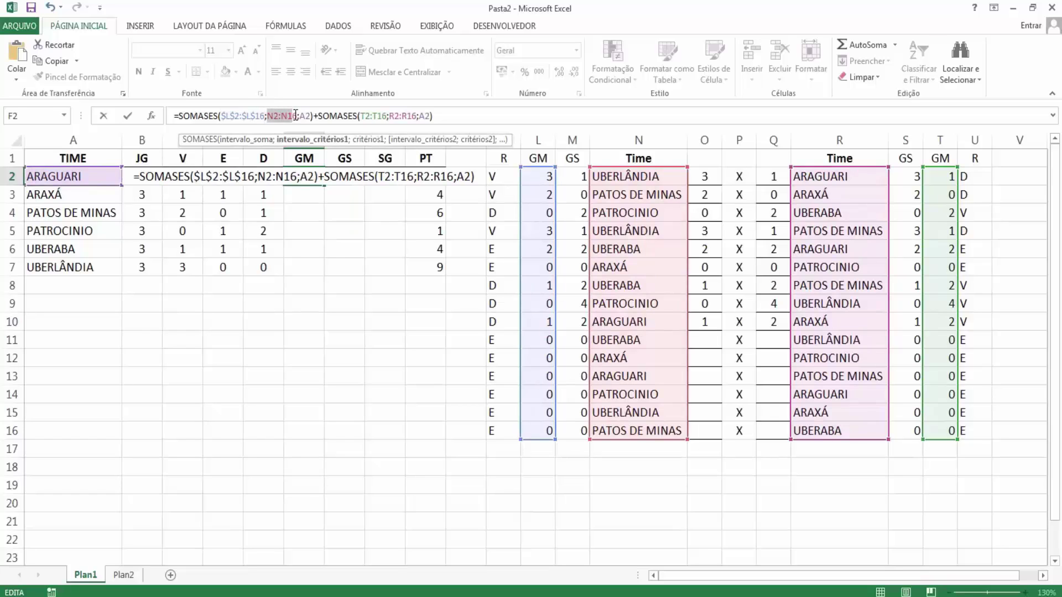
key("F4")
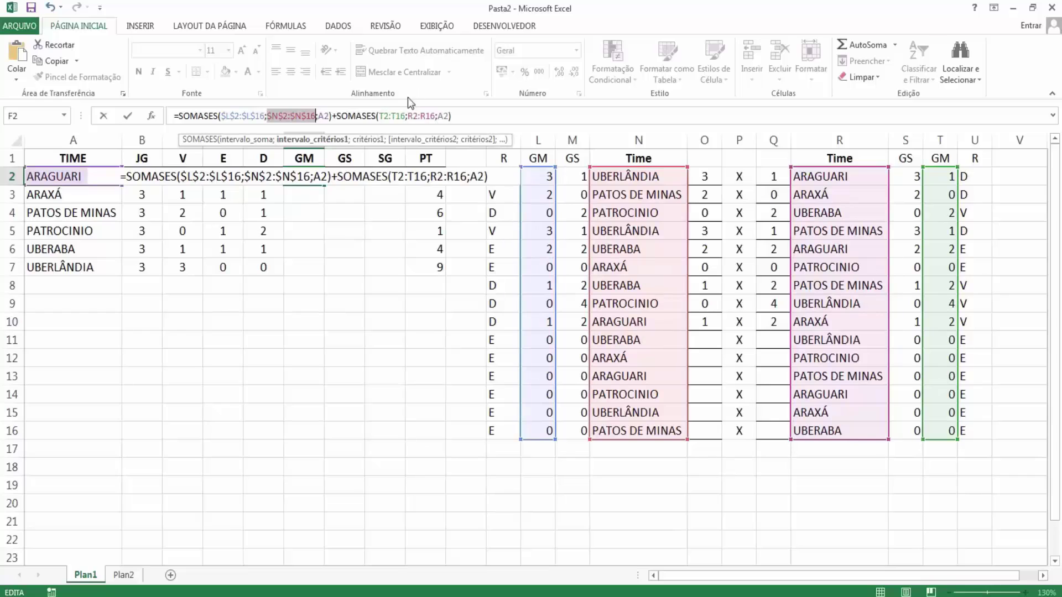
left_click_drag(380, 115, 398, 116)
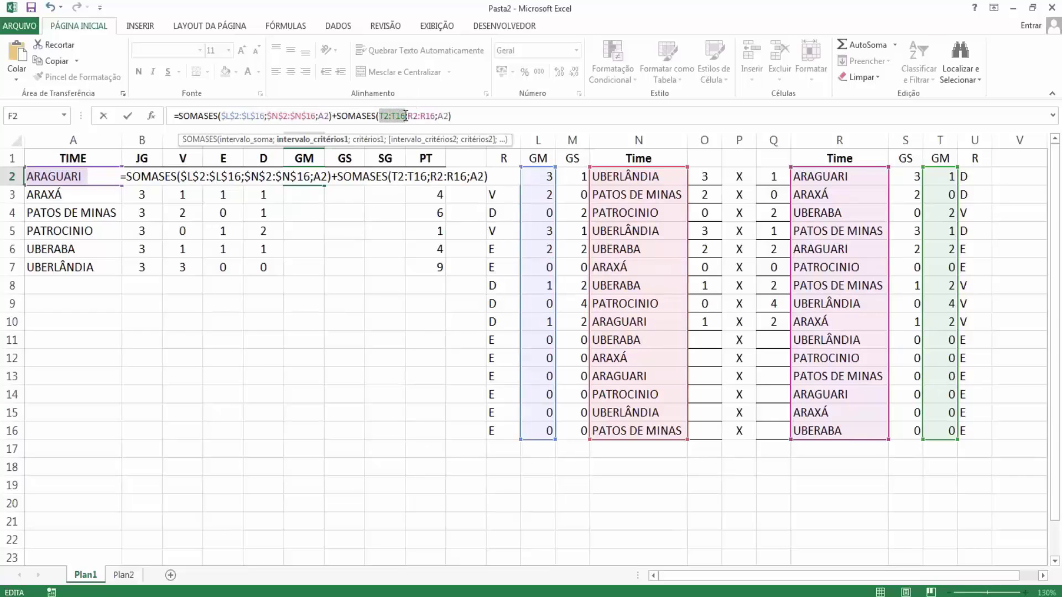
key("F4")
left_click_drag(427, 115, 455, 115)
key("F4")
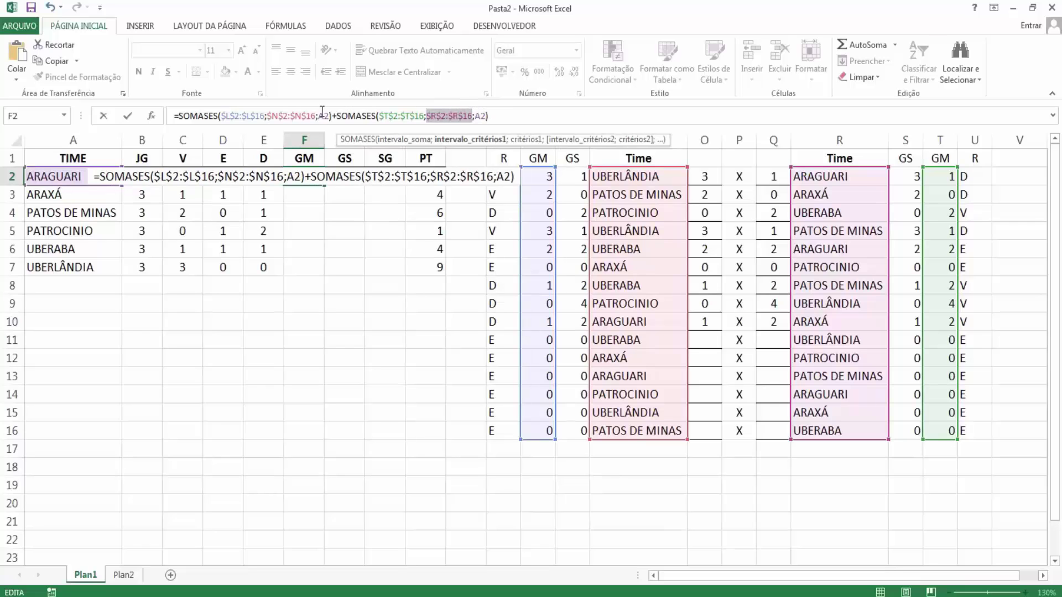
key("Return")
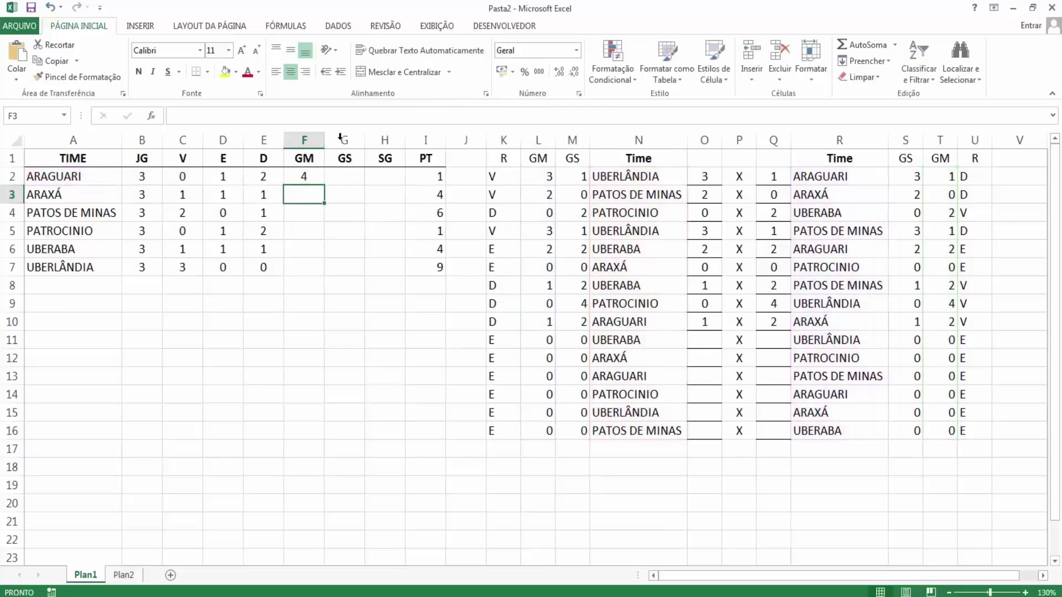
Compare the GM formula with the match scores and fill it down from F2 through F7.
left_click(319, 175)
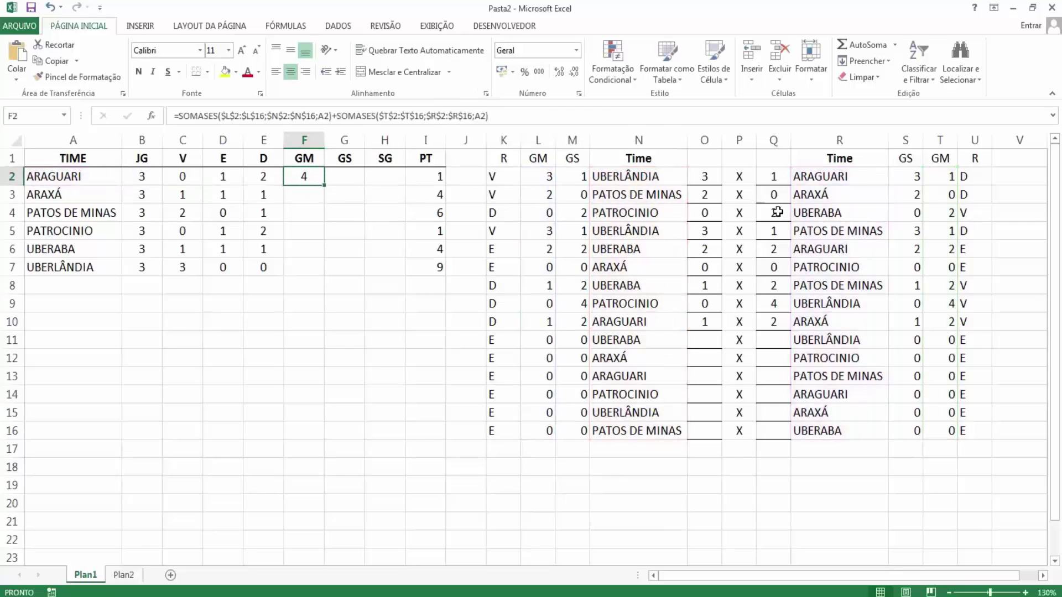
left_click(710, 183)
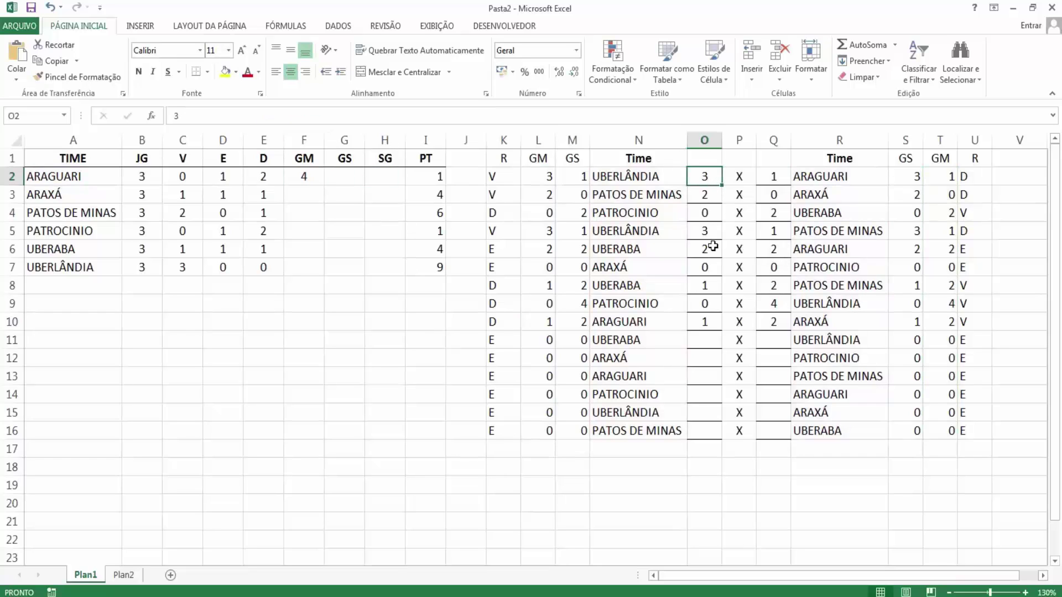
left_click(705, 231)
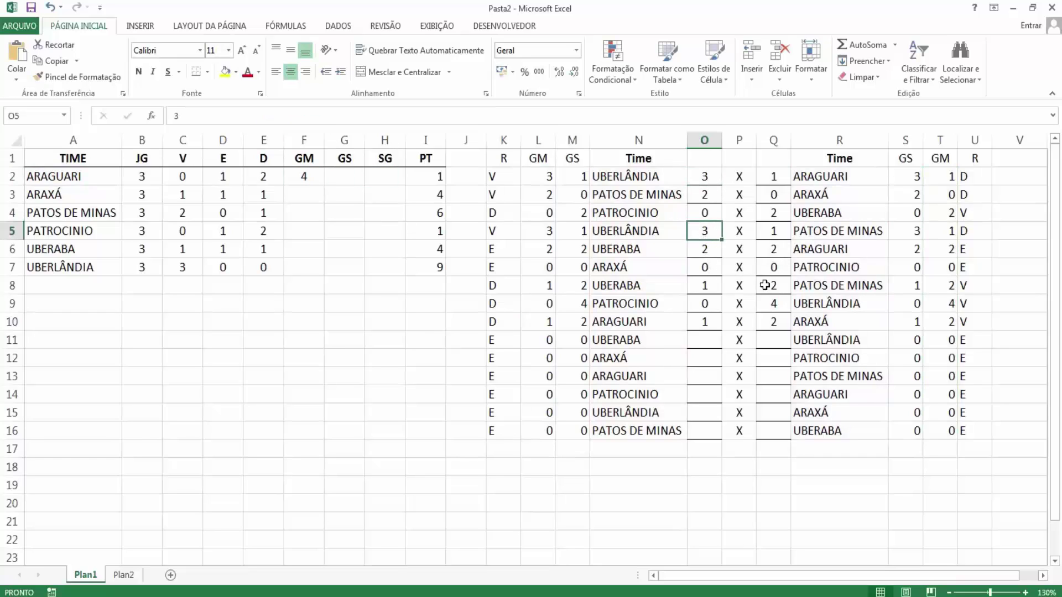
left_click(775, 301)
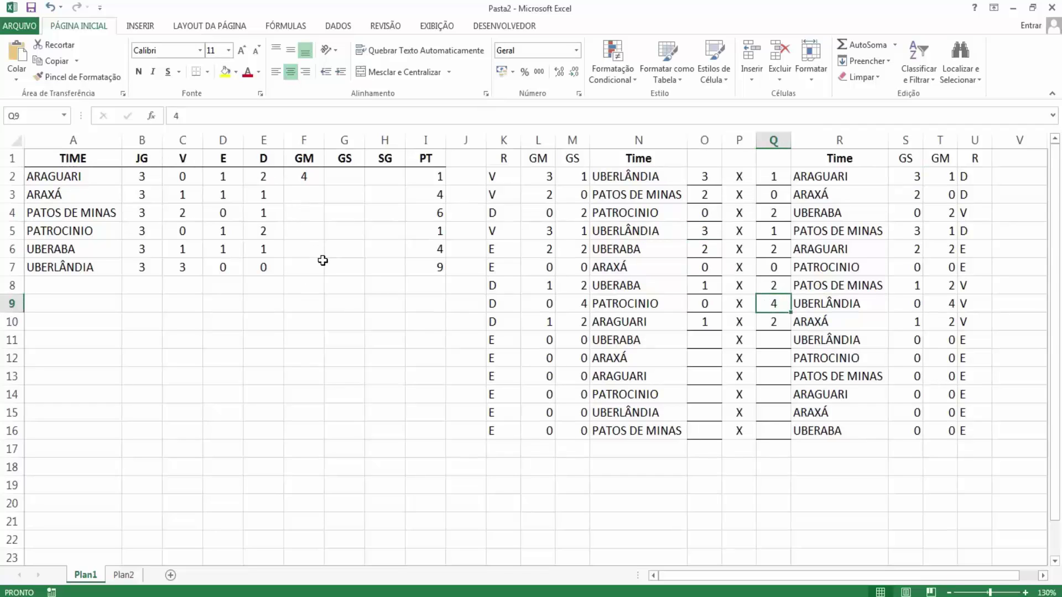
left_click(305, 180)
left_click_drag(326, 199, 327, 274)
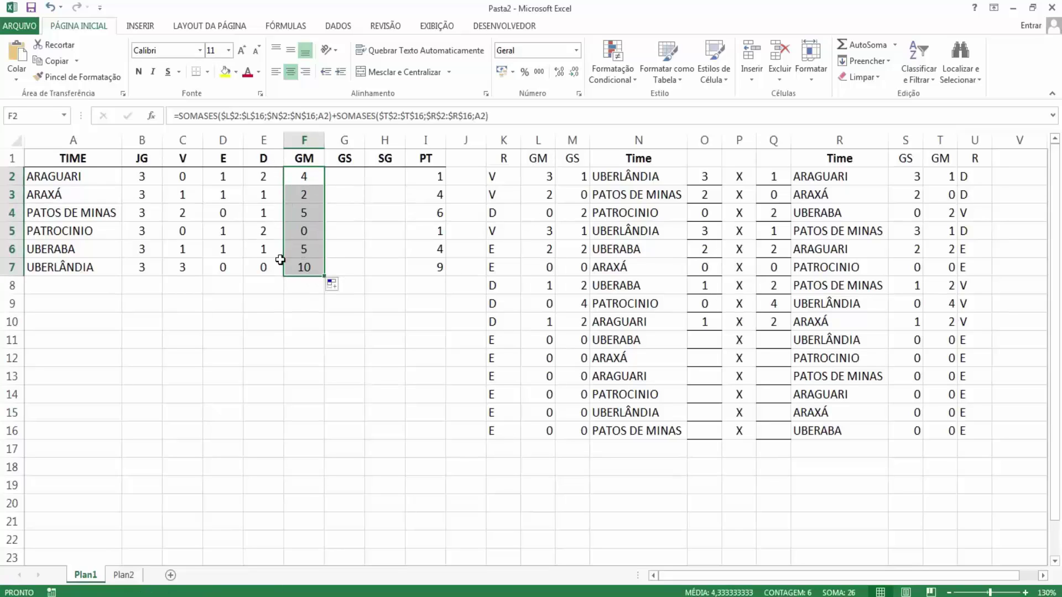
Write =SOMASES(M2:M16;N2:N16;A2) in G2 under GS to sum ARAGUARI's conceded goals from the first team column.
left_click(351, 177)
type("=SOMASES")
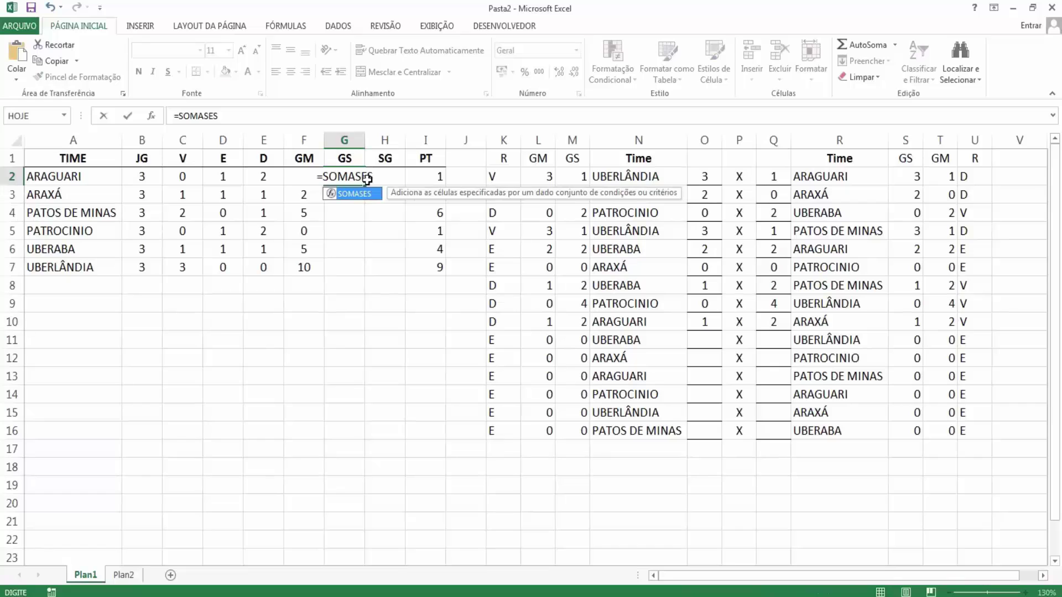
type("(")
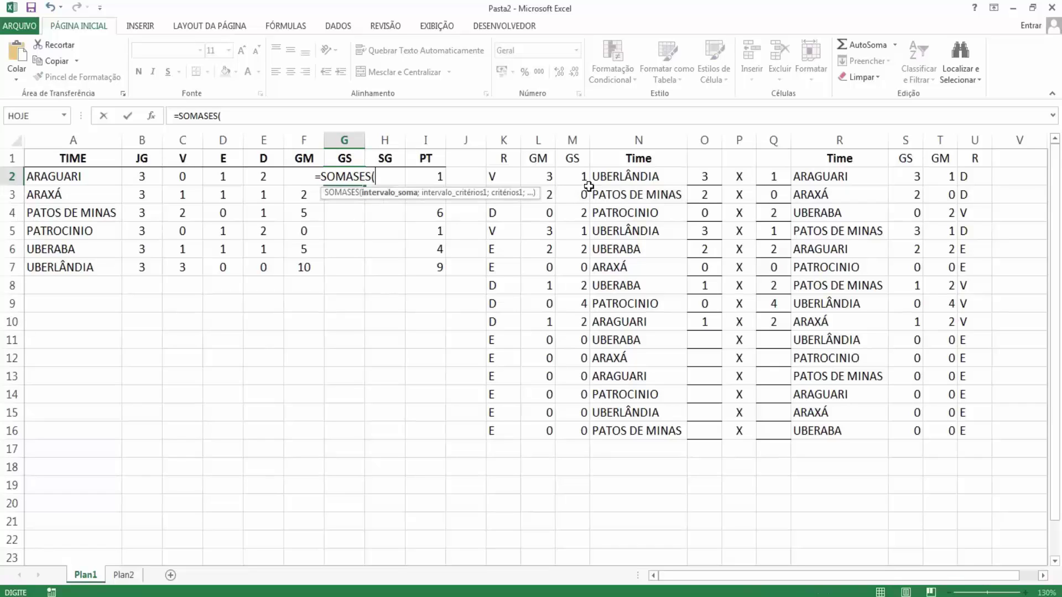
left_click_drag(571, 174, 586, 429)
type(";")
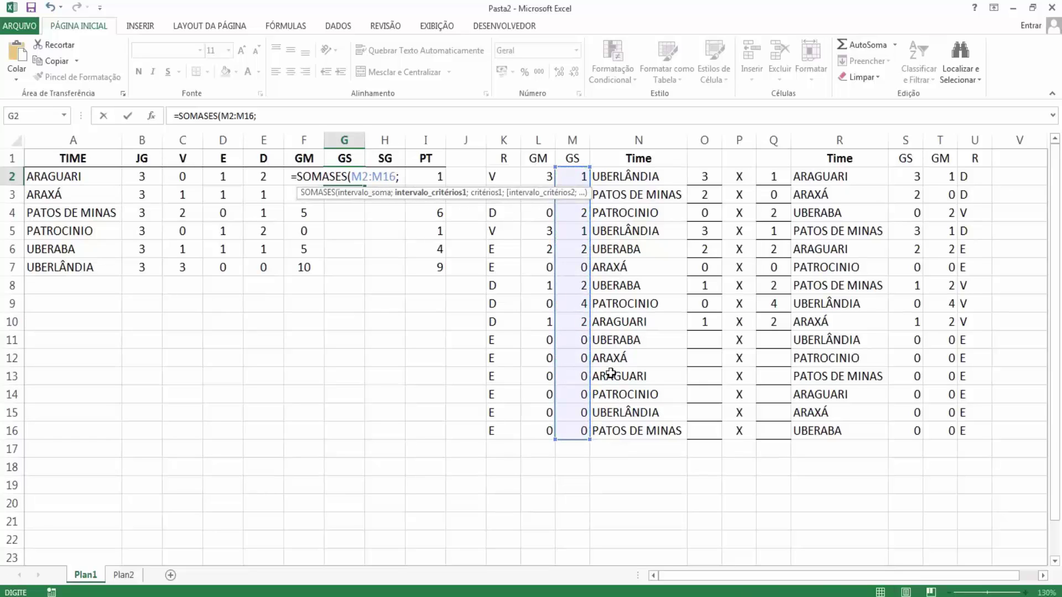
left_click_drag(620, 173, 672, 430)
type(";")
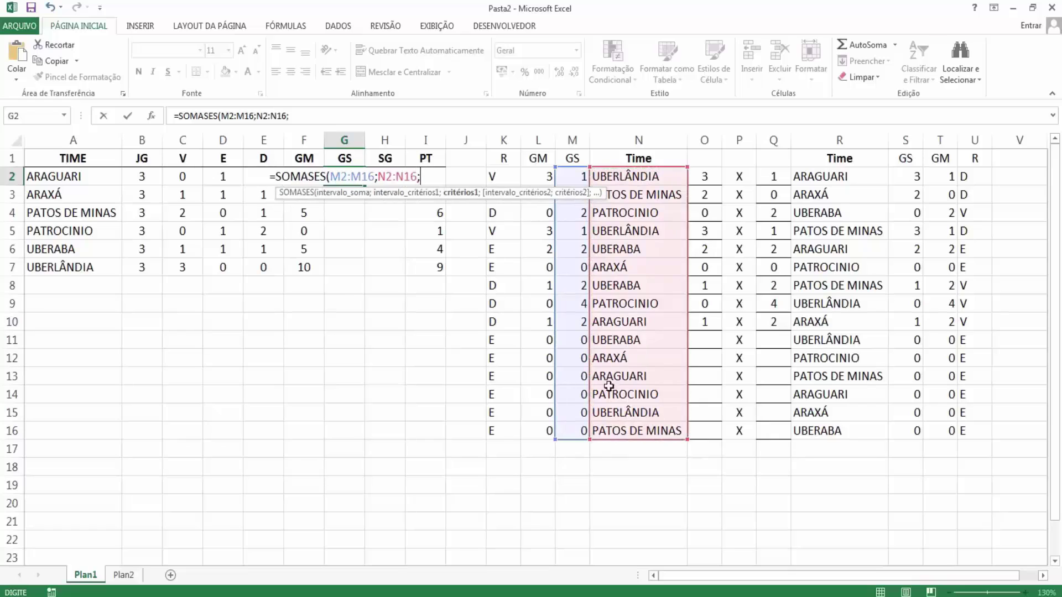
left_click(53, 175)
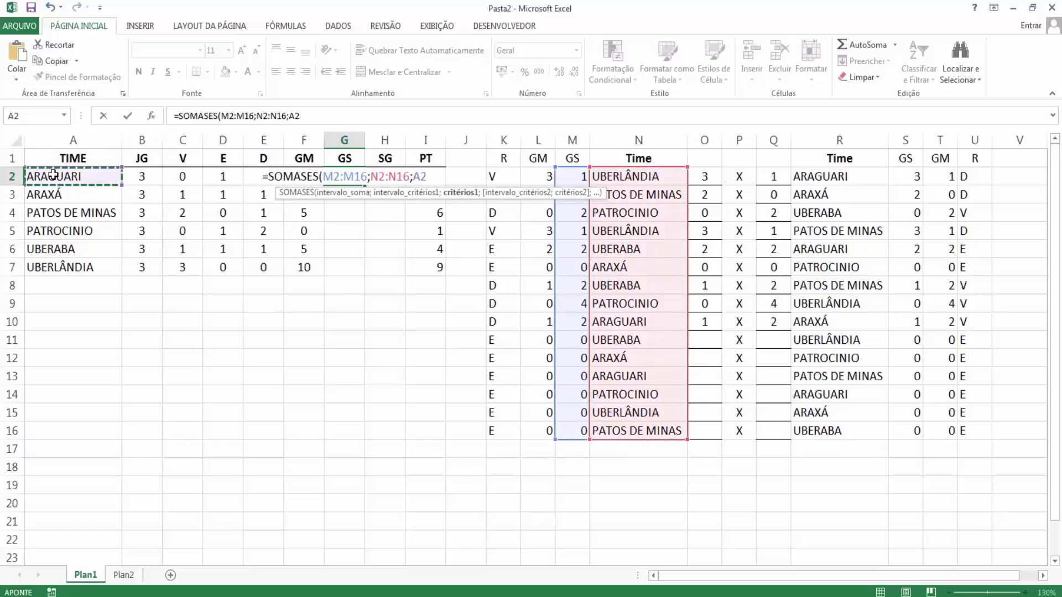
type(")")
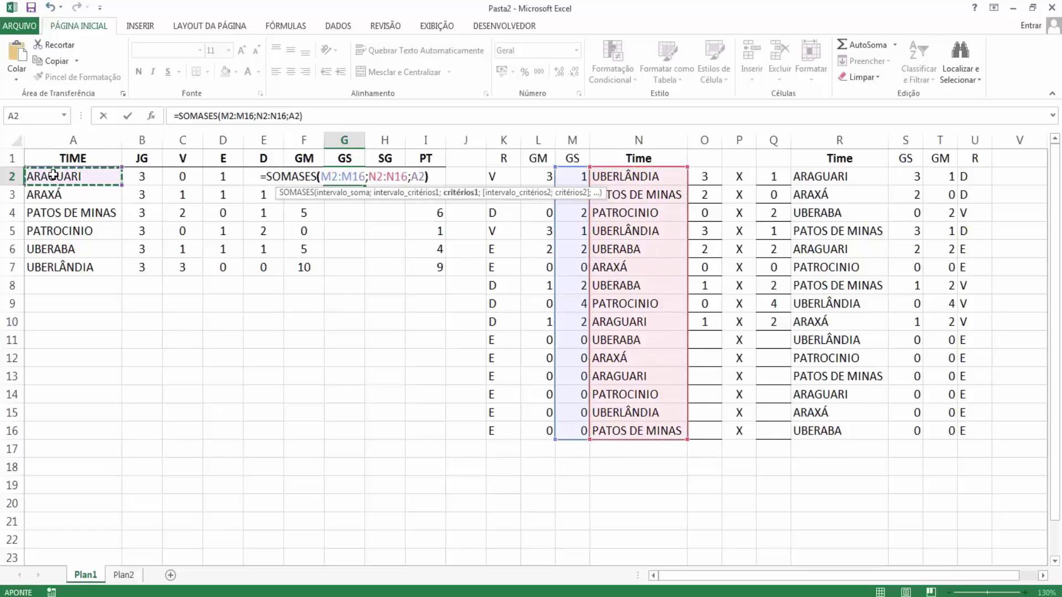
Extend G2's formula with +SOMASES(S2:S16;R2:R16;A2) to add the goals conceded from the second team column.
type("+")
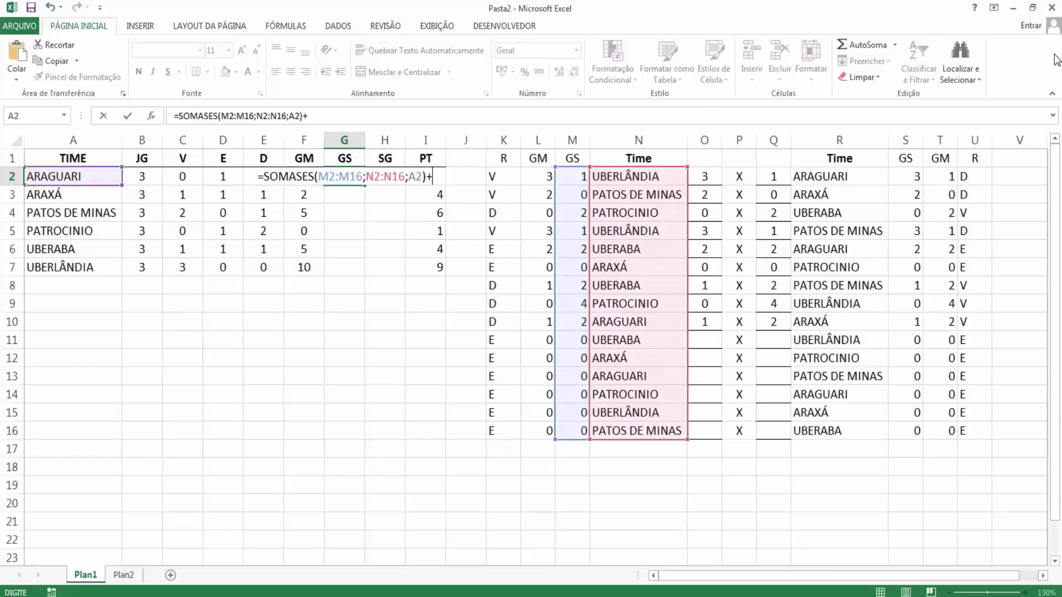
type("SOMASES")
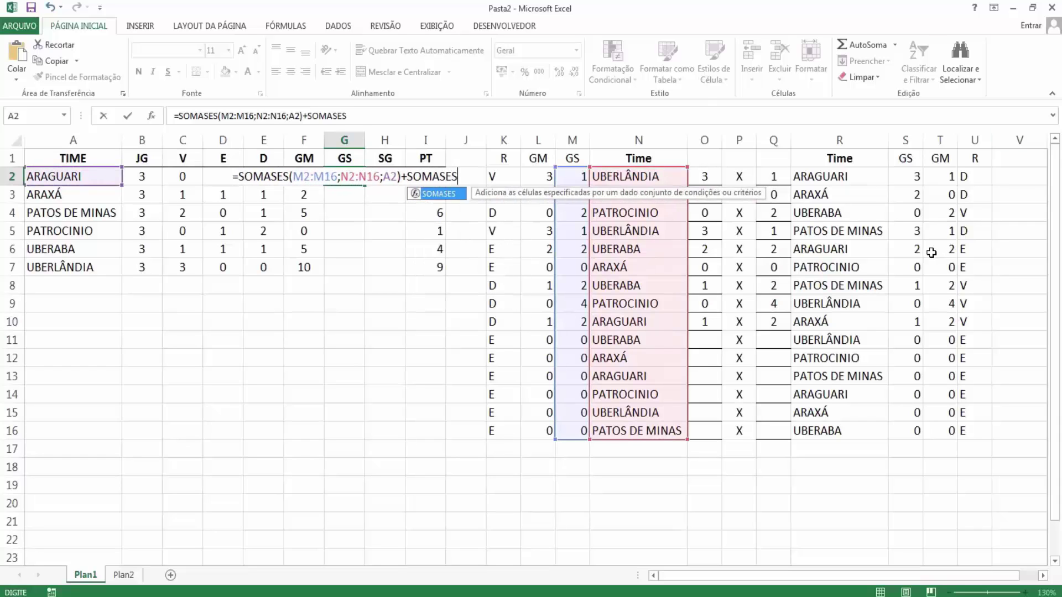
type("(")
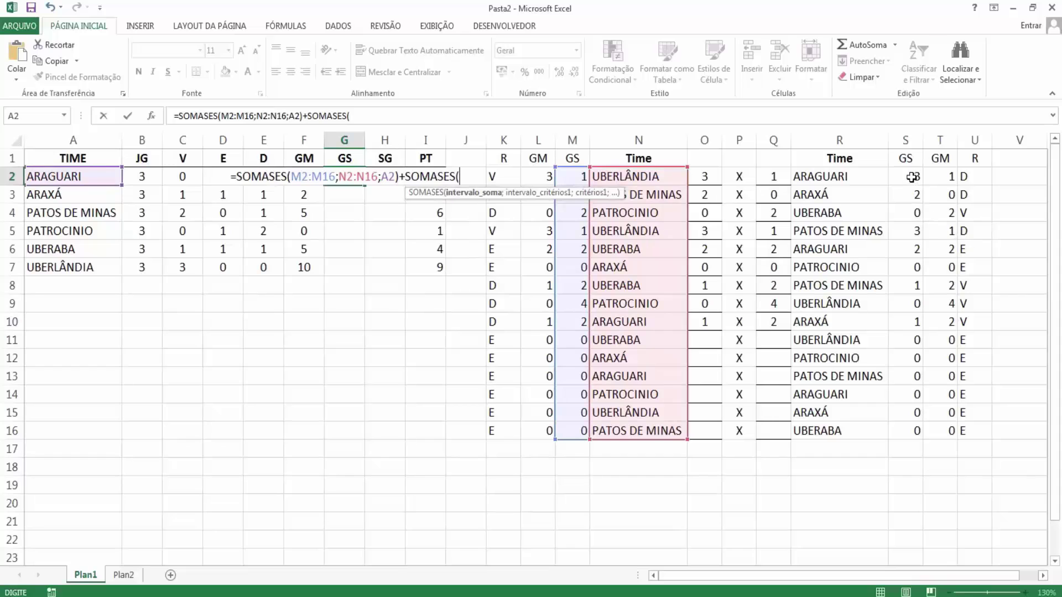
left_click_drag(912, 176, 915, 432)
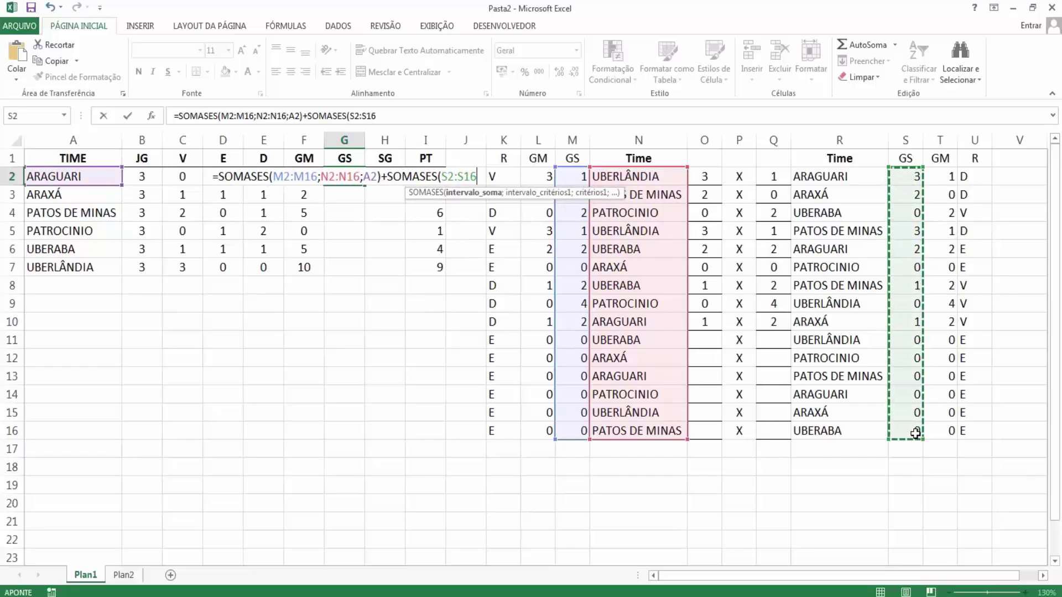
type(";")
left_click_drag(823, 177, 827, 423)
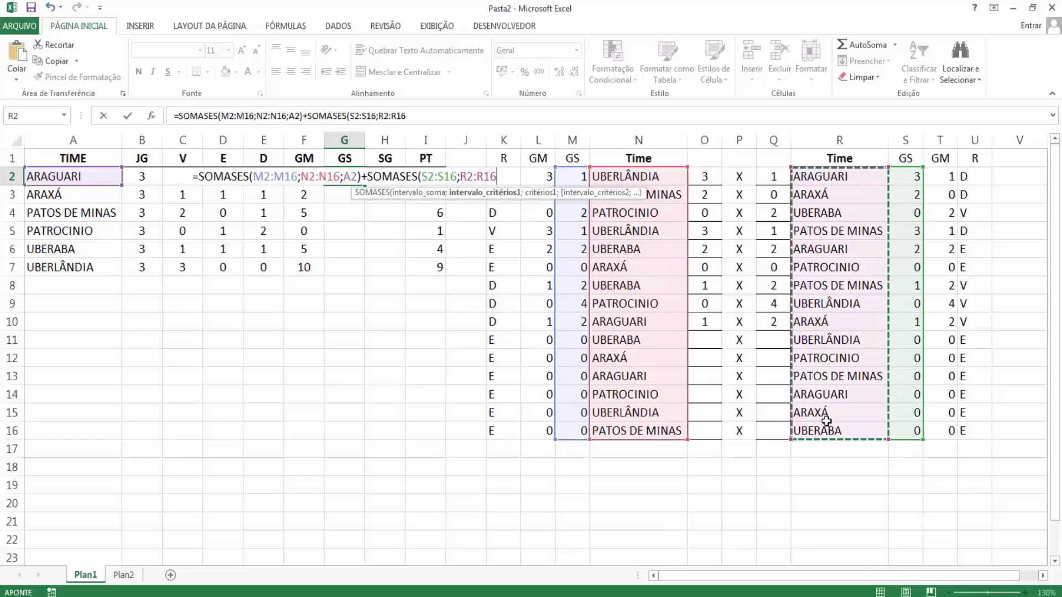
type(";")
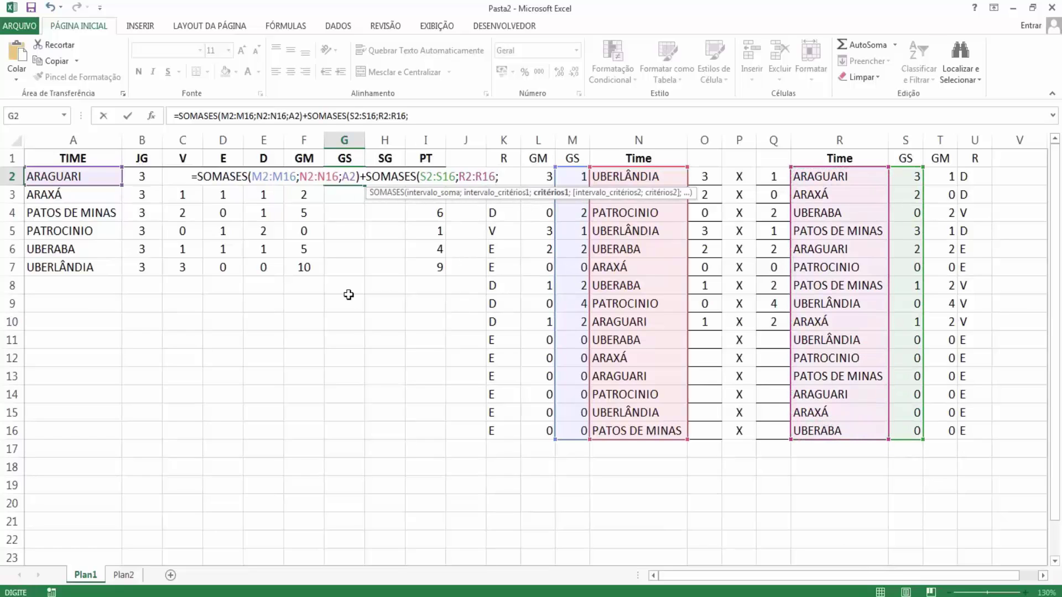
left_click(46, 173)
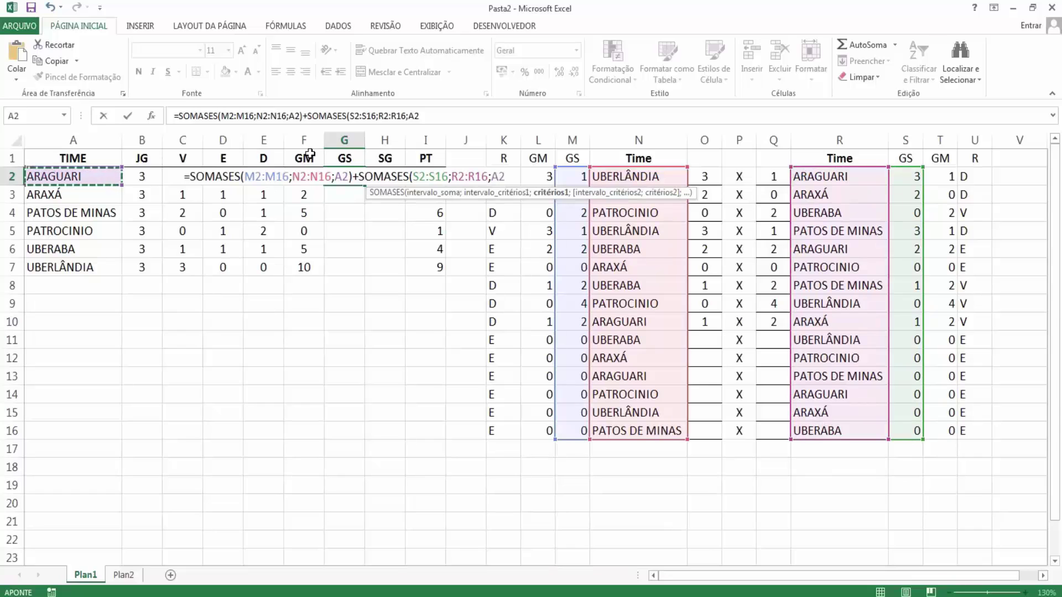
type(")")
Make the ranges M2:M16, N2:N16, S2:S16 and R2:R16 absolute in G2's formula, keeping A2 relative, and confirm it.
left_click_drag(221, 115, 304, 115)
key("F4")
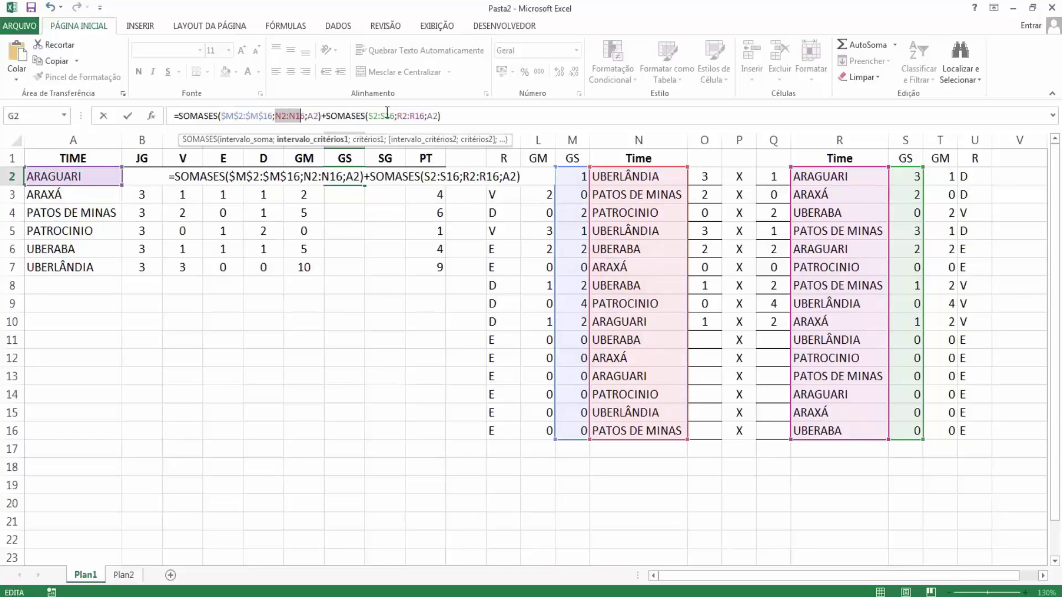
key("F4")
left_click_drag(388, 116, 462, 116)
key("F4")
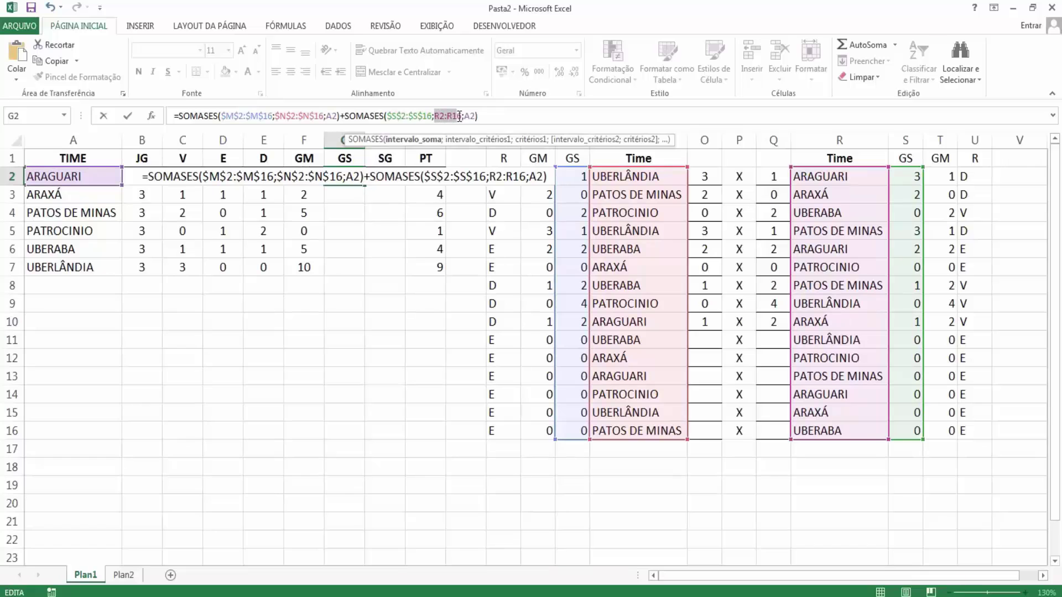
key("F4")
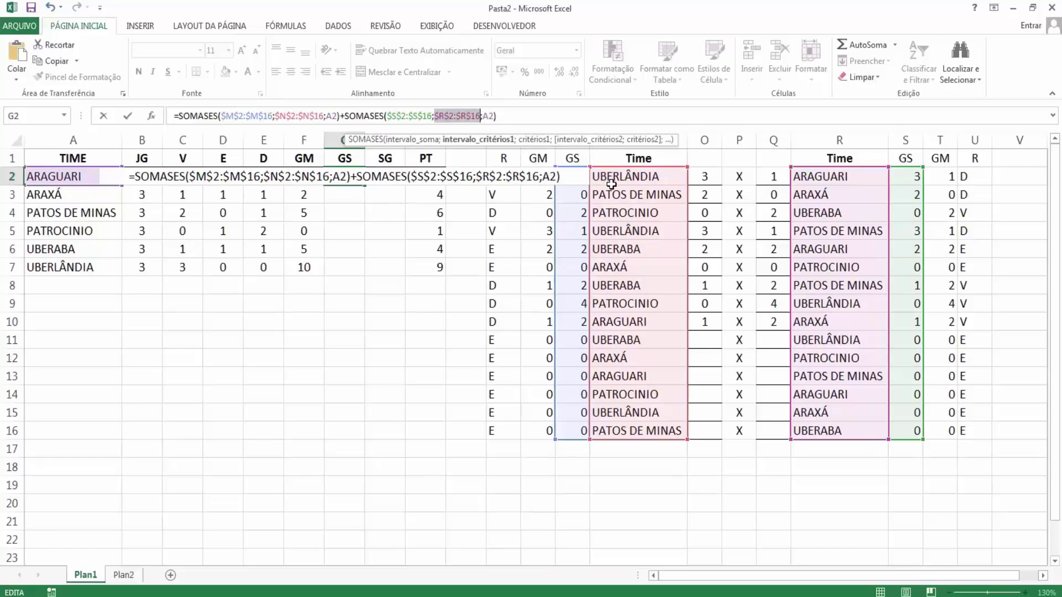
key("Return")
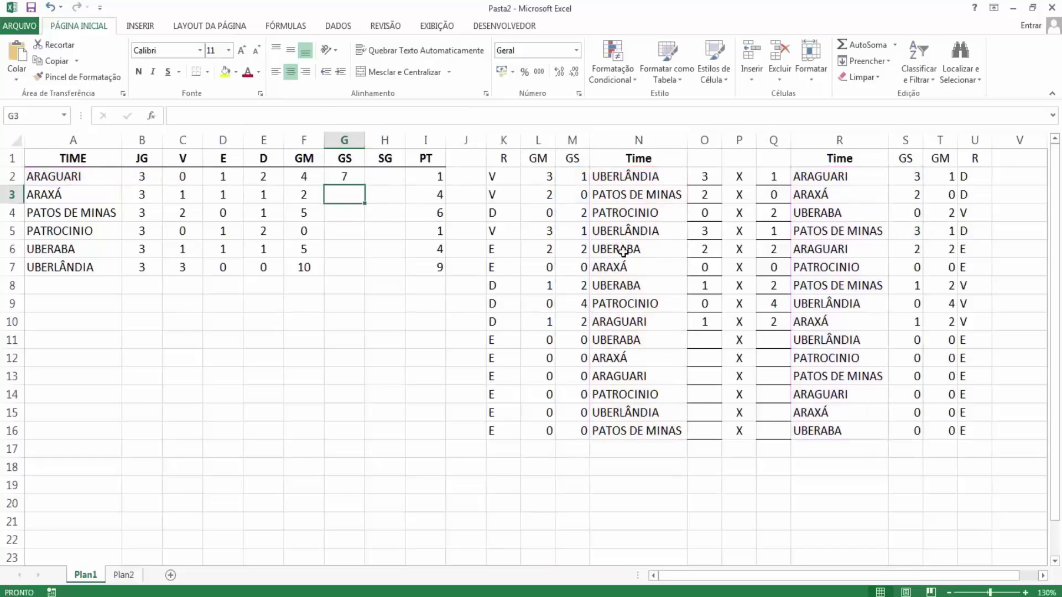
Fill the GS formula from G2 down through G7 and compare the conceded goals with the match scores.
left_click(710, 181)
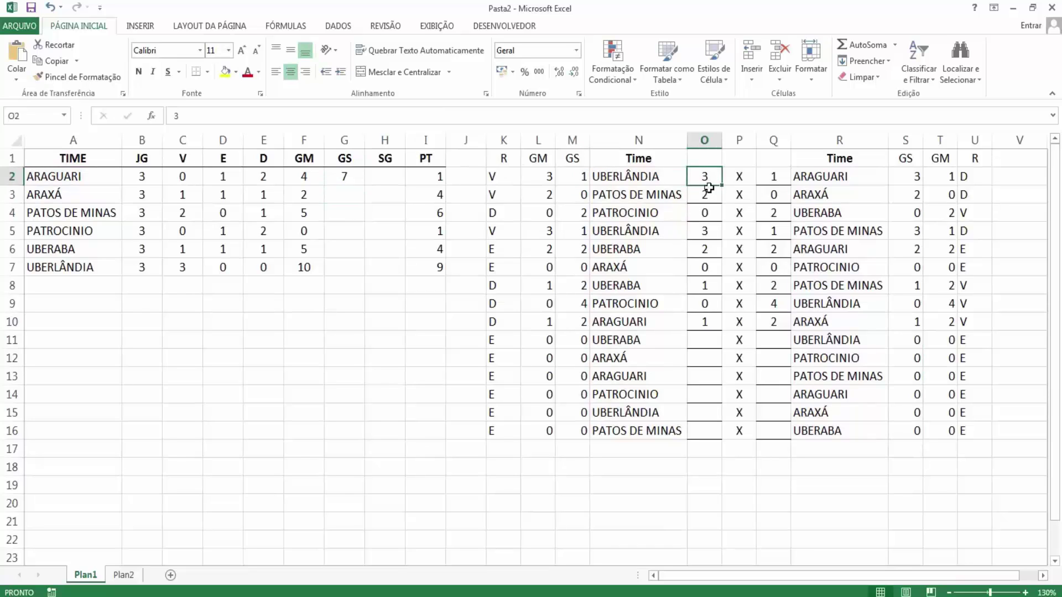
left_click(709, 249)
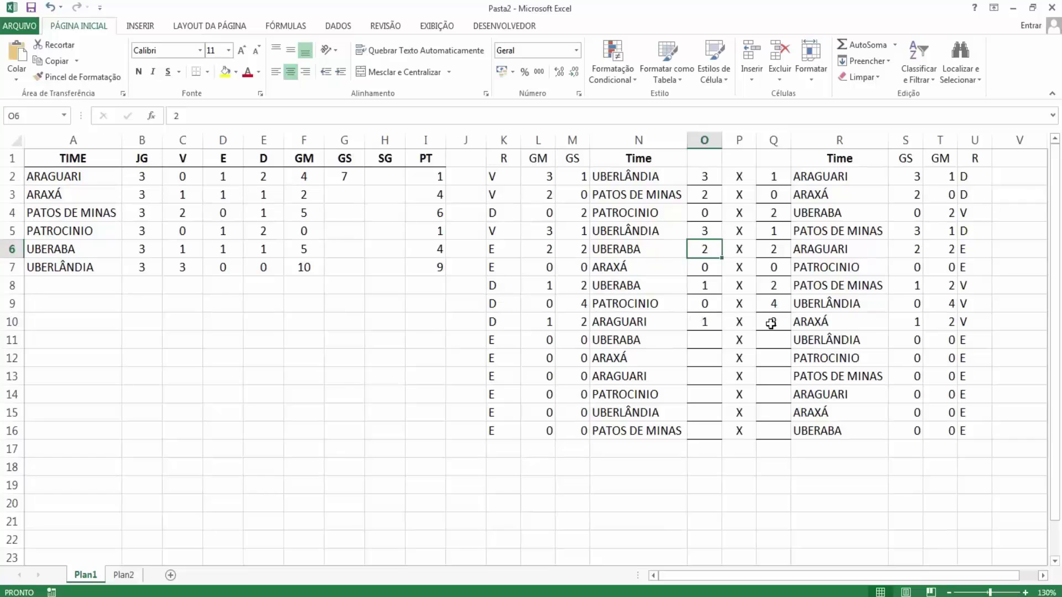
left_click(345, 178)
left_click_drag(362, 183, 362, 276)
left_click(348, 269)
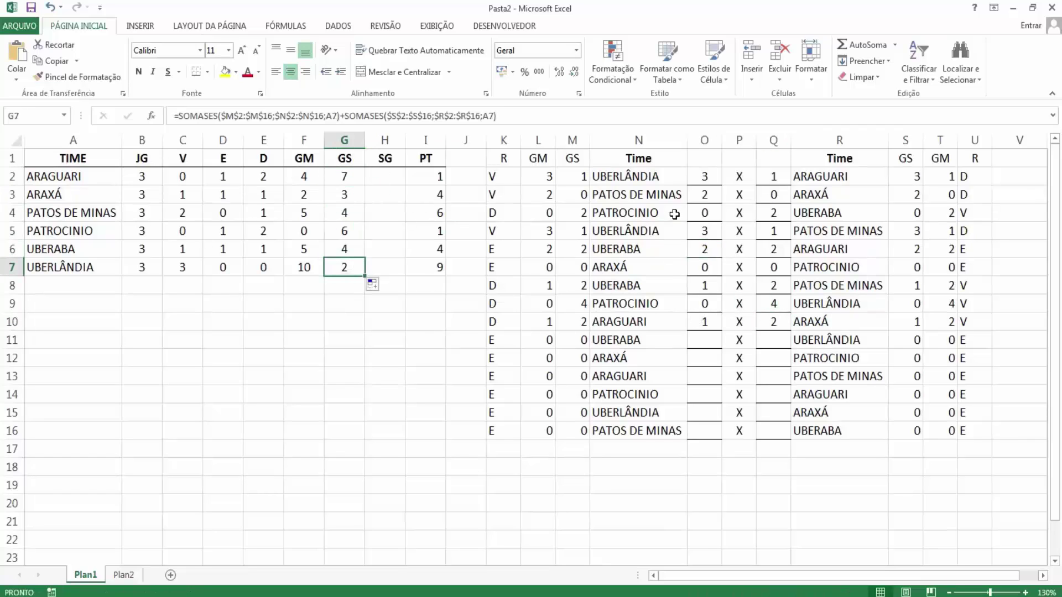
left_click(774, 176)
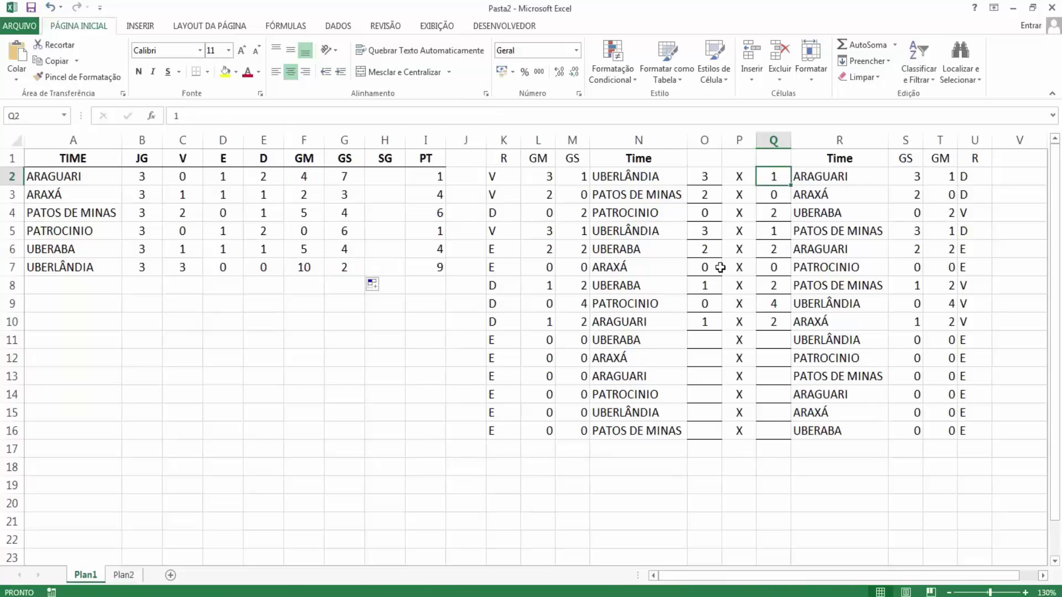
left_click(768, 231)
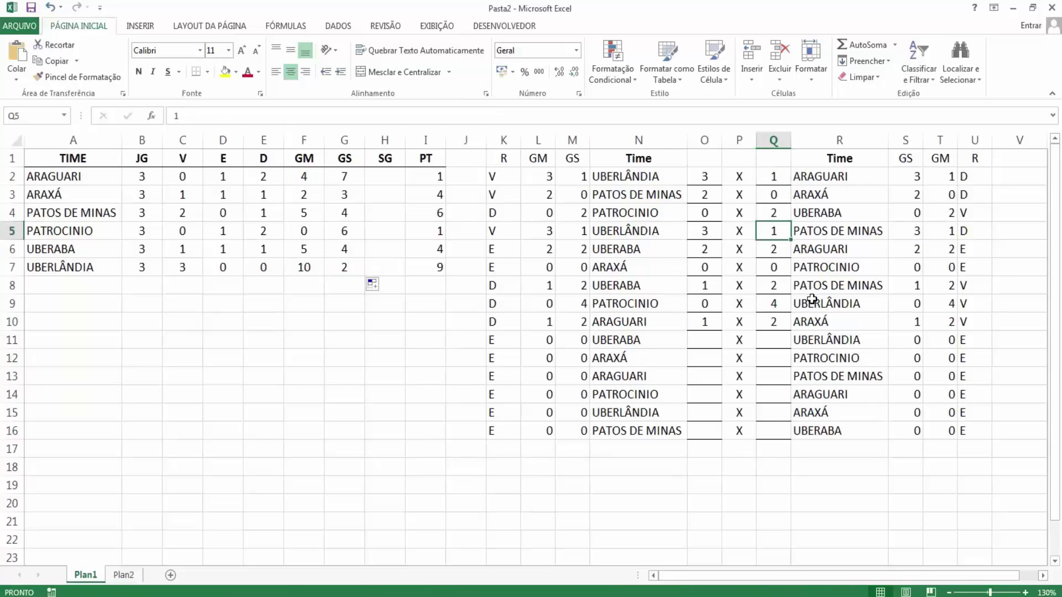
left_click(713, 304)
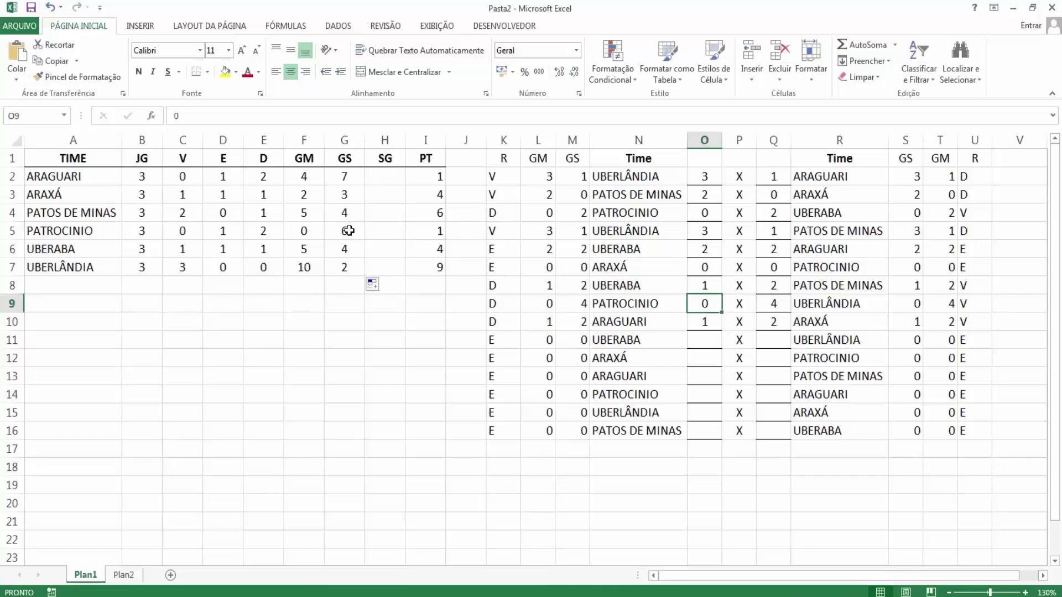
Calculate the goal difference with =F2-G2 in H2 under SG and fill it down through H7.
left_click(380, 178)
type("=")
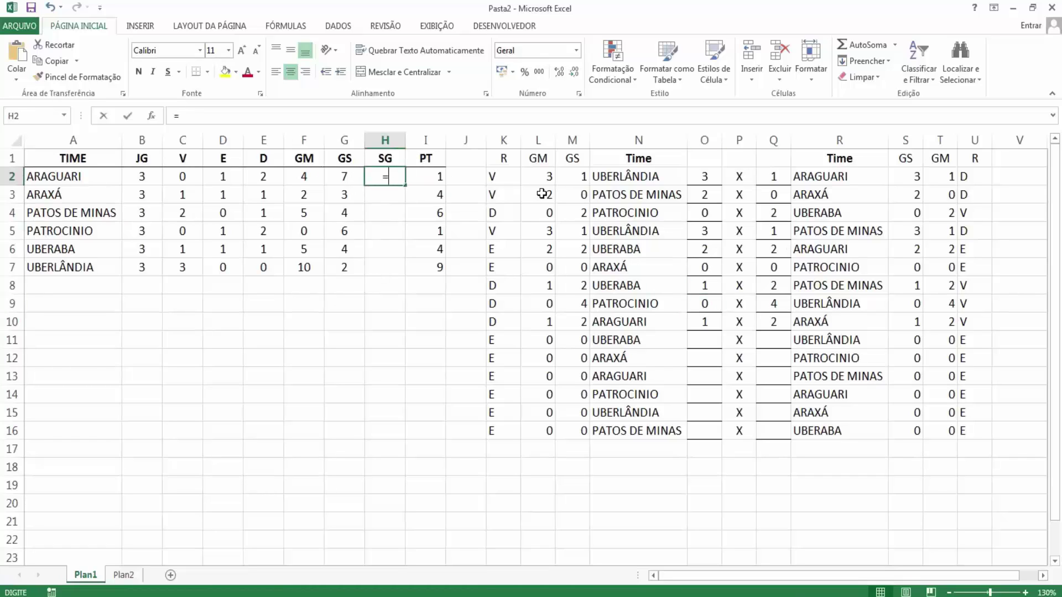
left_click(306, 175)
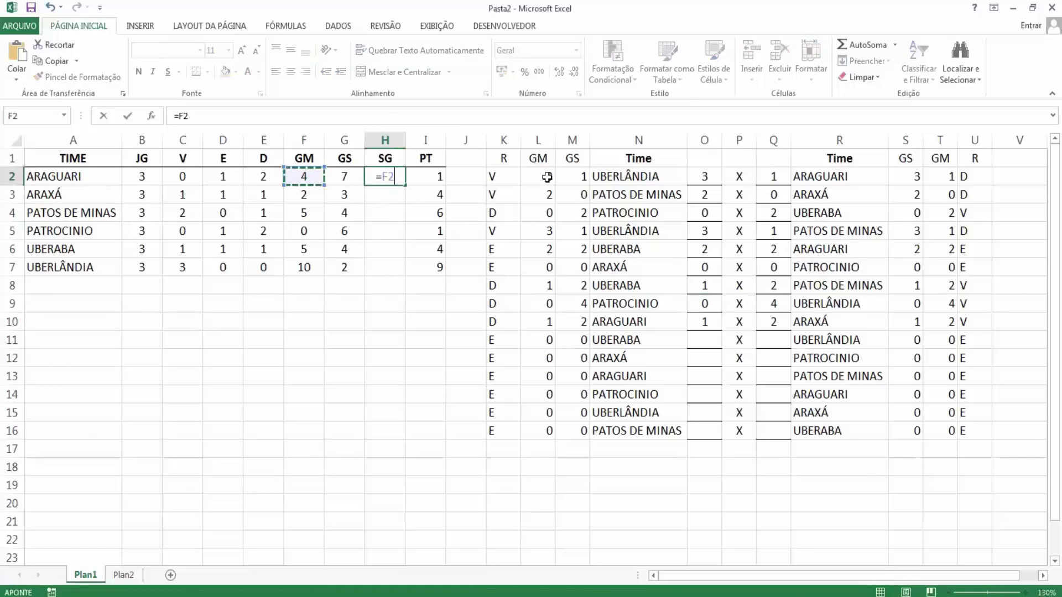
type("-")
left_click(344, 176)
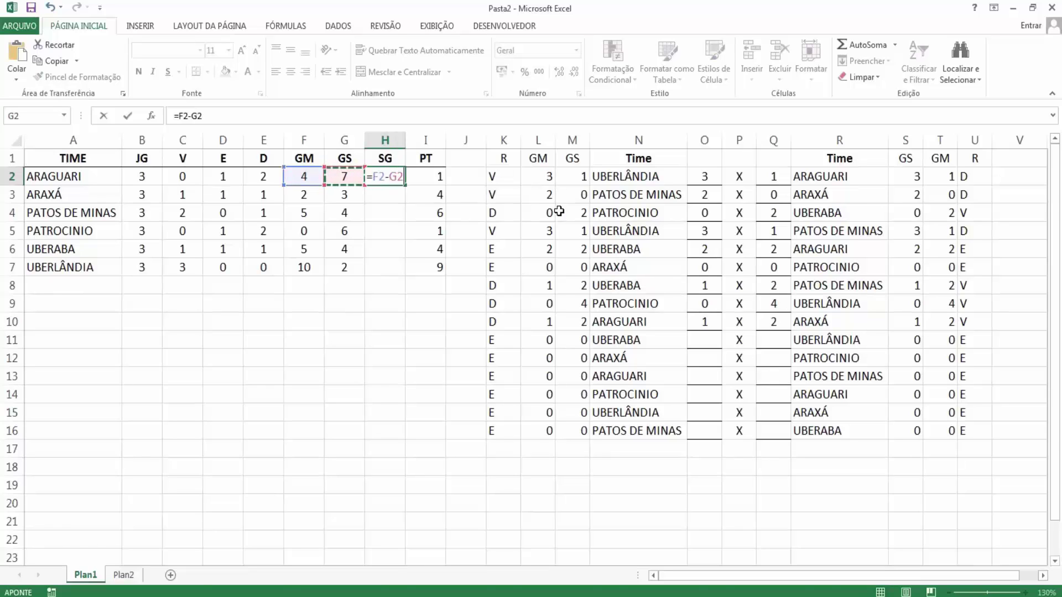
key("Return")
left_click(393, 183)
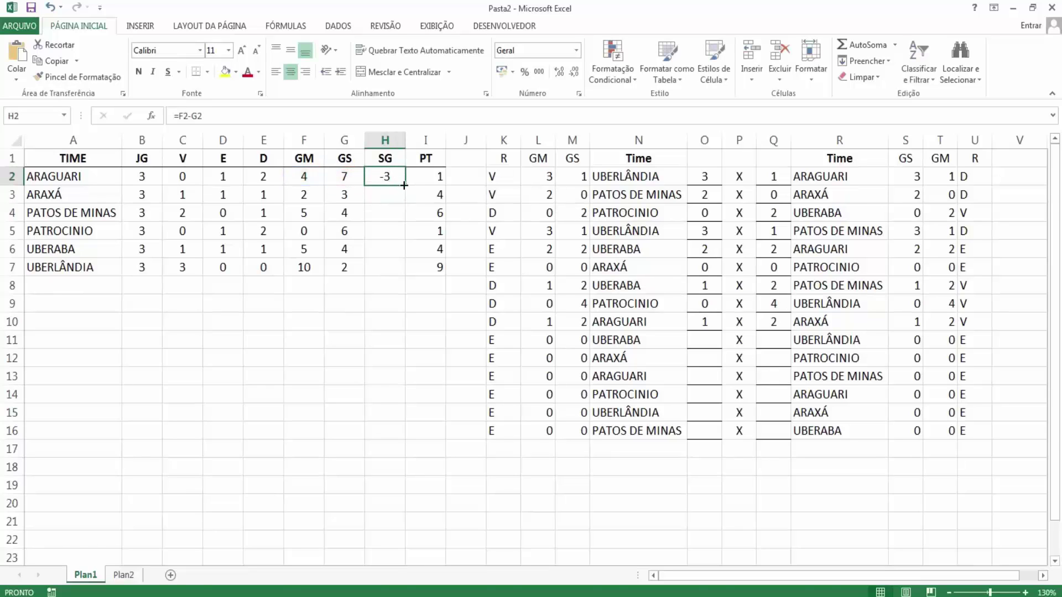
left_click_drag(404, 185, 400, 284)
left_click(405, 377)
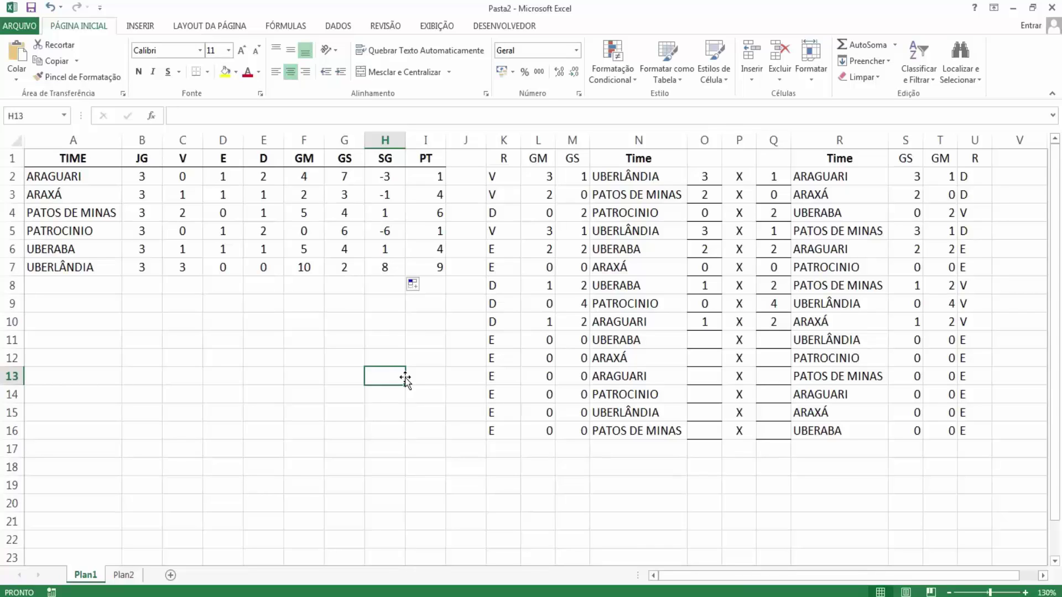
Enter a test score of 2 X 1 for the UBERABA against UBERLÂNDIA match in row 11.
key("Right")
key("Up")
key("Right")
key("Right")
key("Right")
key("Right")
key("Right")
key("Right")
key("Right")
key("Right")
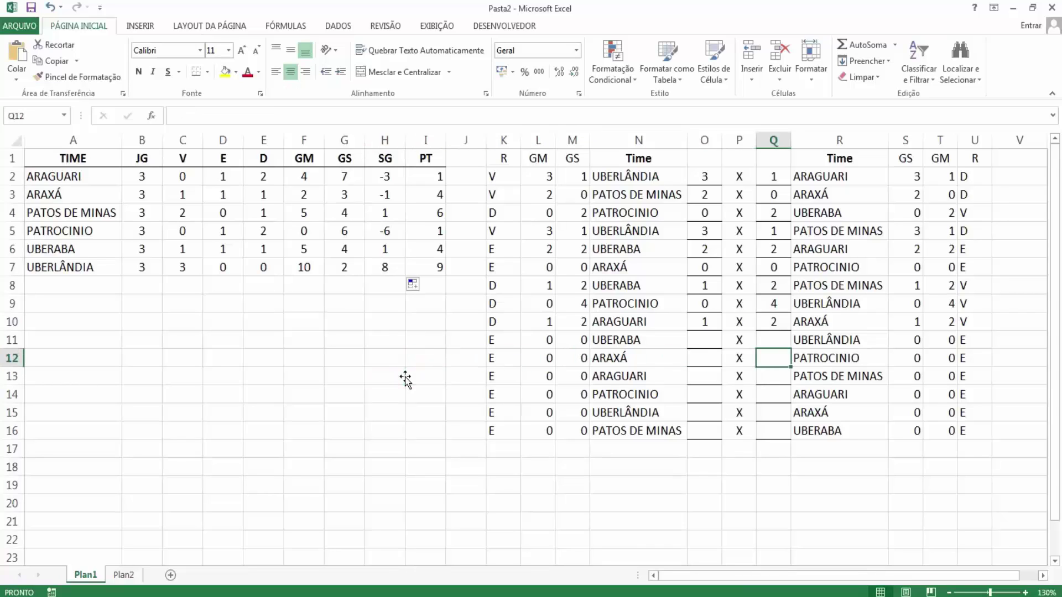
key("Up")
key("Left")
key("Left")
type("2")
key("Right")
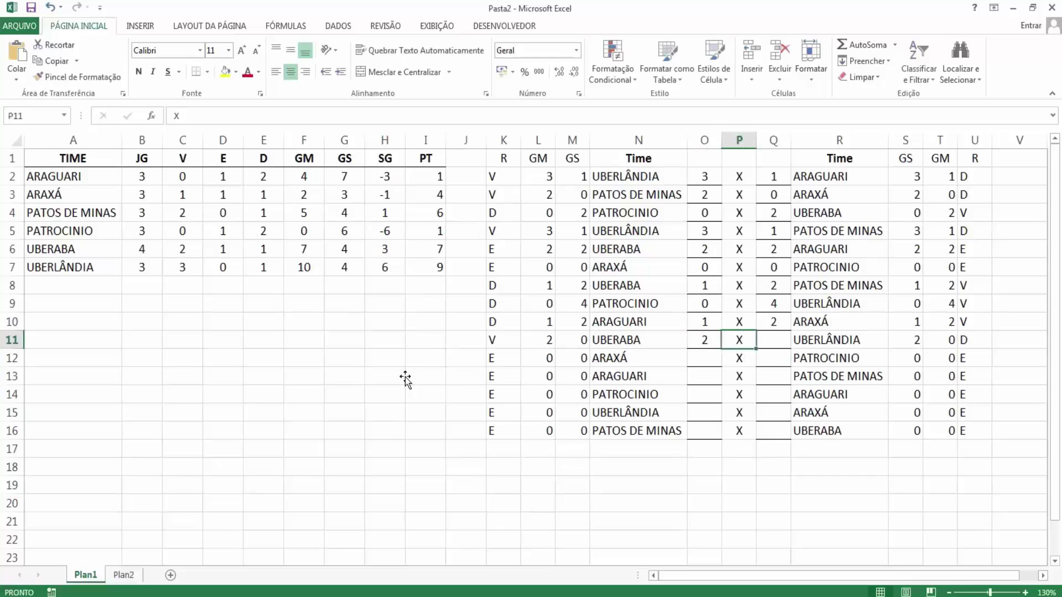
key("Right")
type("1")
key("Return")
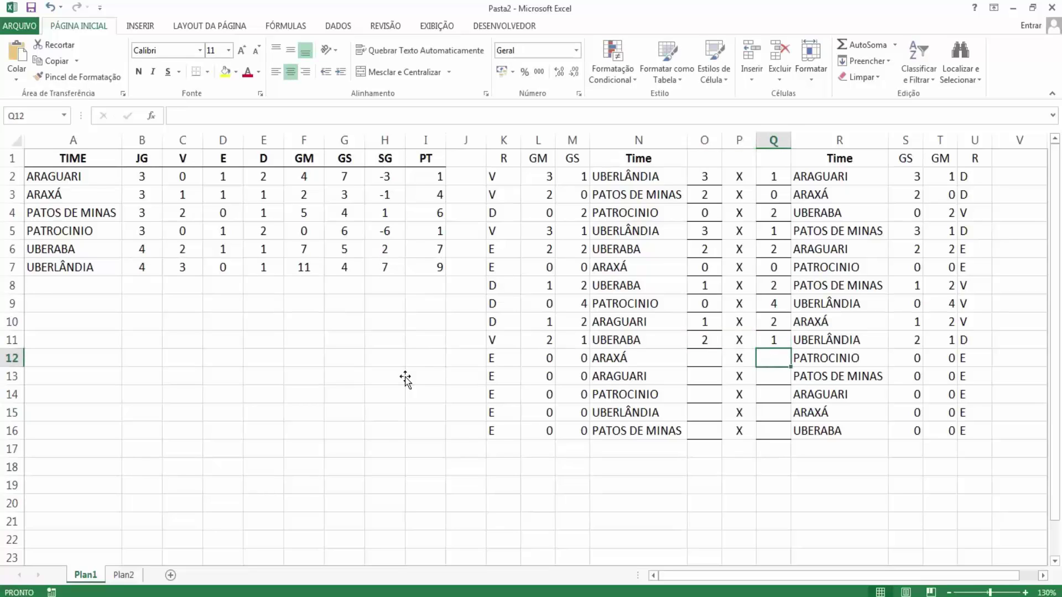
Check how the test score affects the SG and PT values of UBERABA and UBERLÂNDIA in the standings.
key("Left")
key("Left")
key("Left")
key("Left")
key("Left")
key("Left")
key("Left")
key("Left")
key("Left")
key("Up")
key("Up")
key("Up")
key("Up")
key("Up")
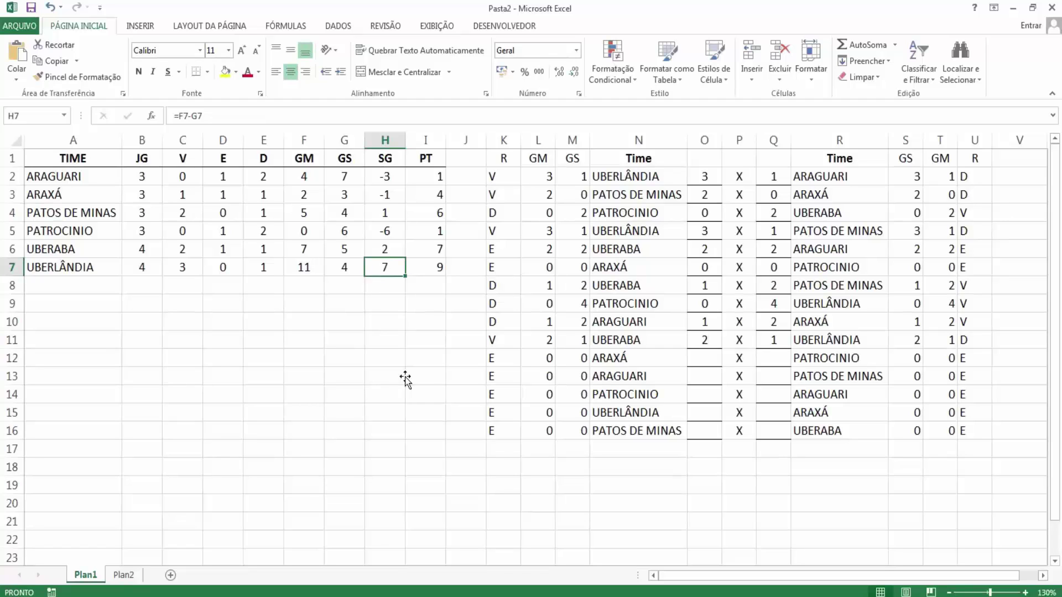
key("Down")
key("Right")
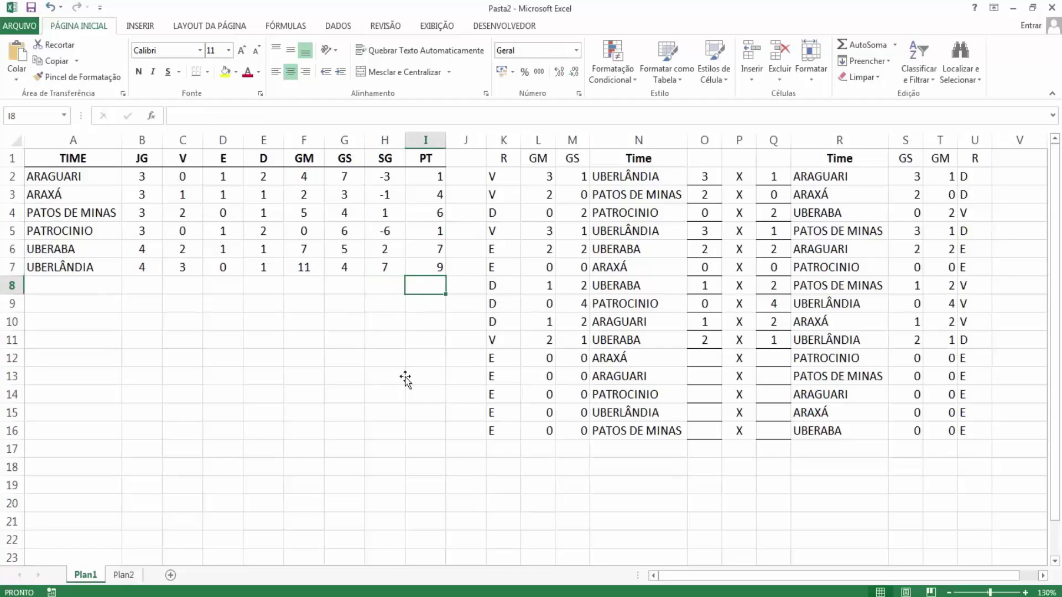
Clear both teams' scores from the row 11 match, in O11 and Q11.
key("Right")
key("Right")
key("Right")
key("Right")
key("Right")
key("Down")
key("Down")
key("Down")
key("Right")
key("Delete")
key("Right")
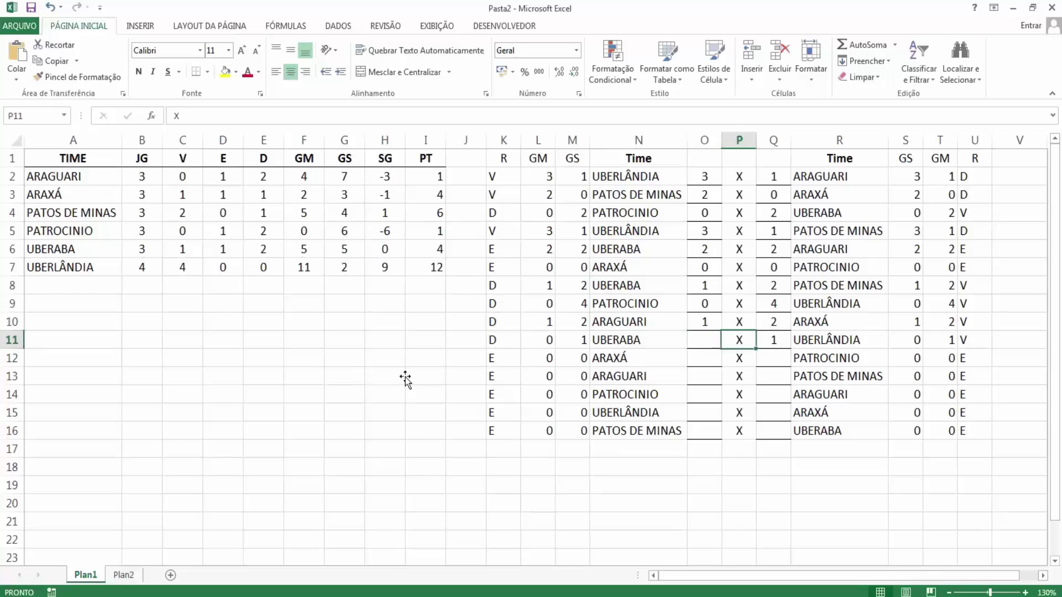
key("Right")
key("Delete")
Re-enter the row 11 score as 2 for UBERABA and 1 for UBERLÂNDIA.
key("Left")
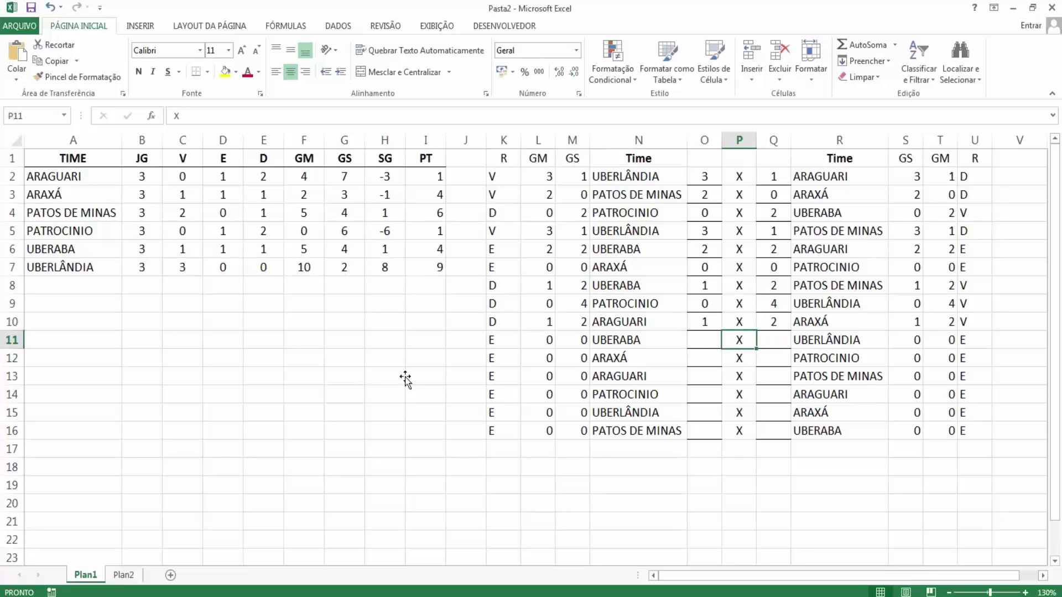
key("Left")
type("2")
key("Right")
key("Right")
type("1")
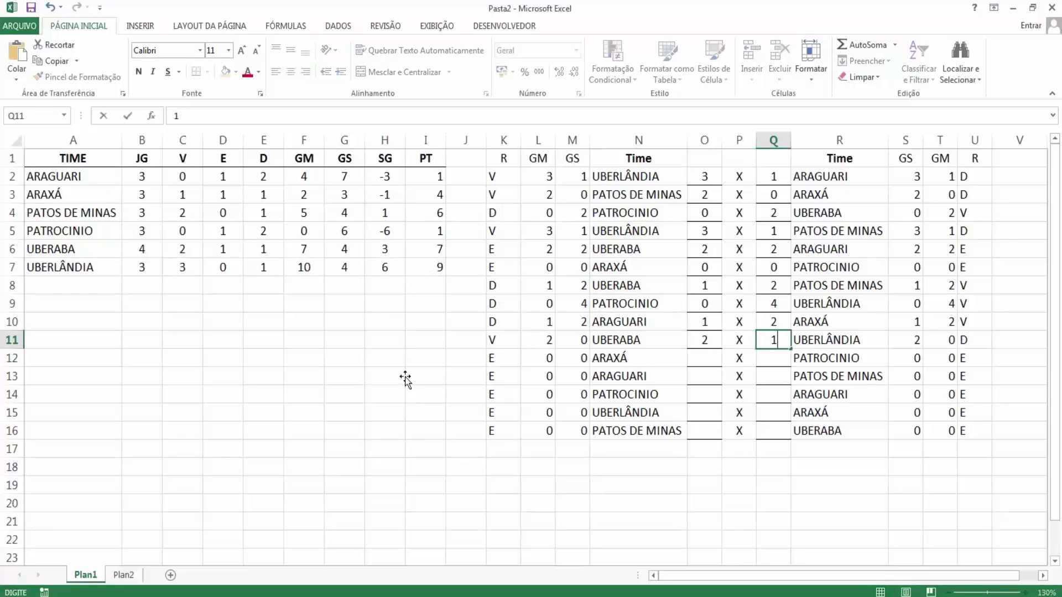
key("Left")
Examine the UBERABA and UBERLÂNDIA standings rows across games, wins, draws, losses, goals and points.
key("Left")
key("Up")
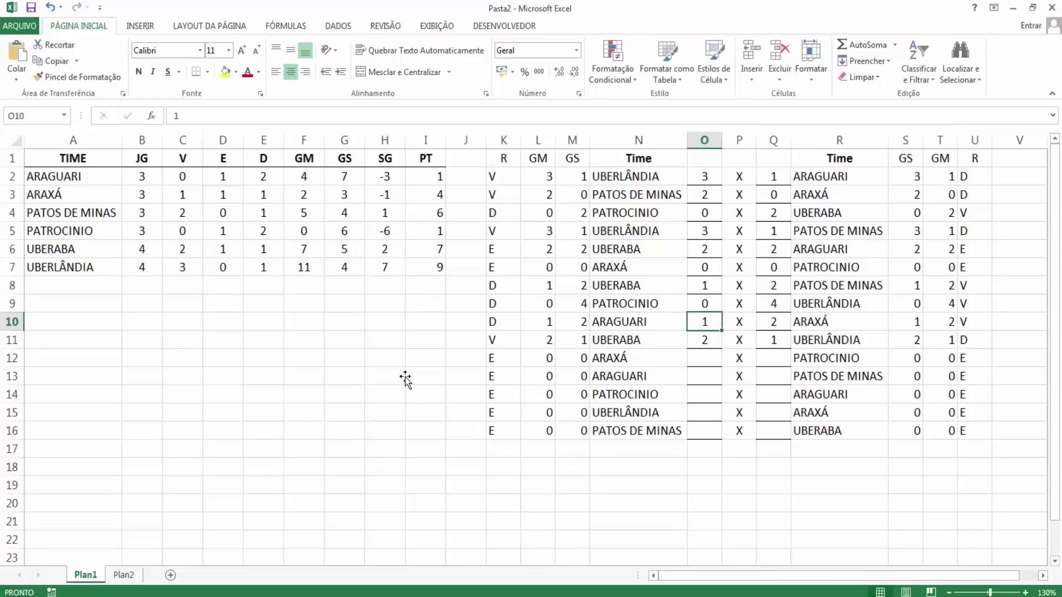
key("Left")
key("Left")
key("Left")
key("Left")
key("Left")
key("Left")
key("Left")
key("Left")
key("Up")
key("Up")
key("Up")
key("Up")
key("Left")
key("Left")
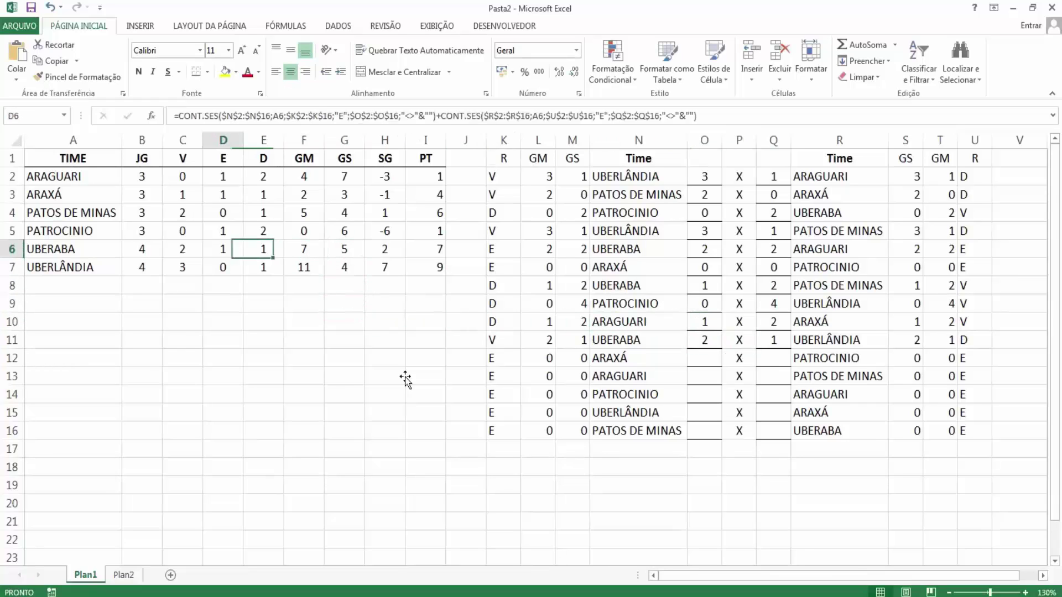
key("Left")
key("Left")
key("Down")
key("Right")
key("Right")
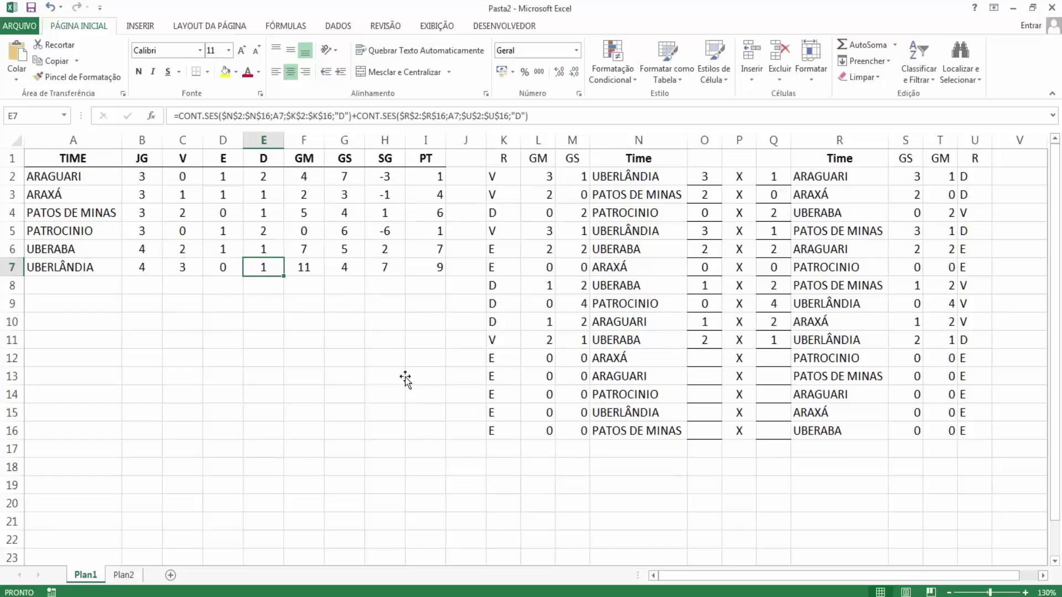
key("Right")
key("Right")
key("Right")
key("Right")
key("Right")
key("Left")
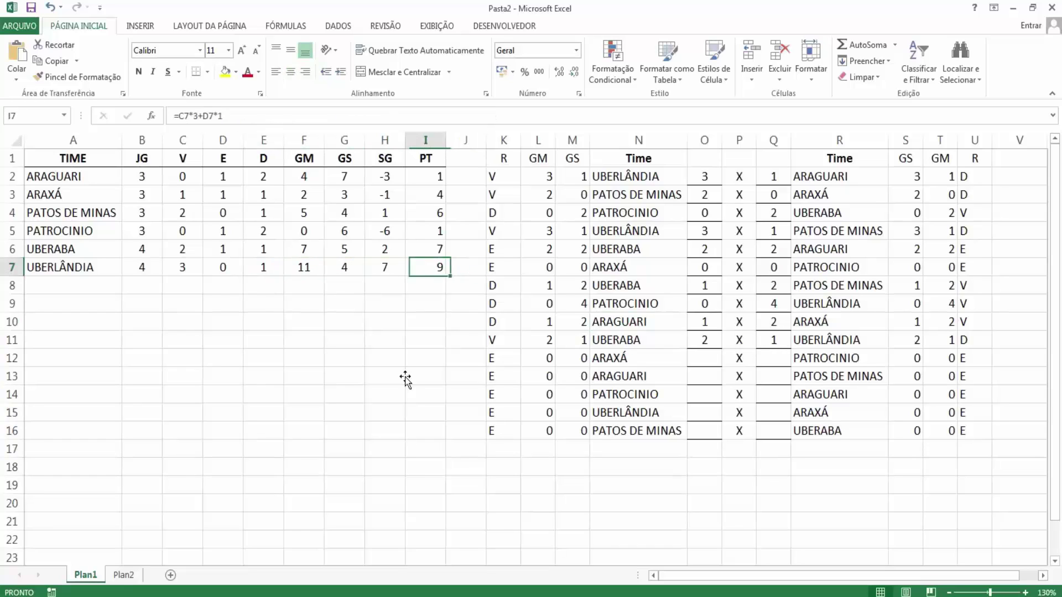
key("Up")
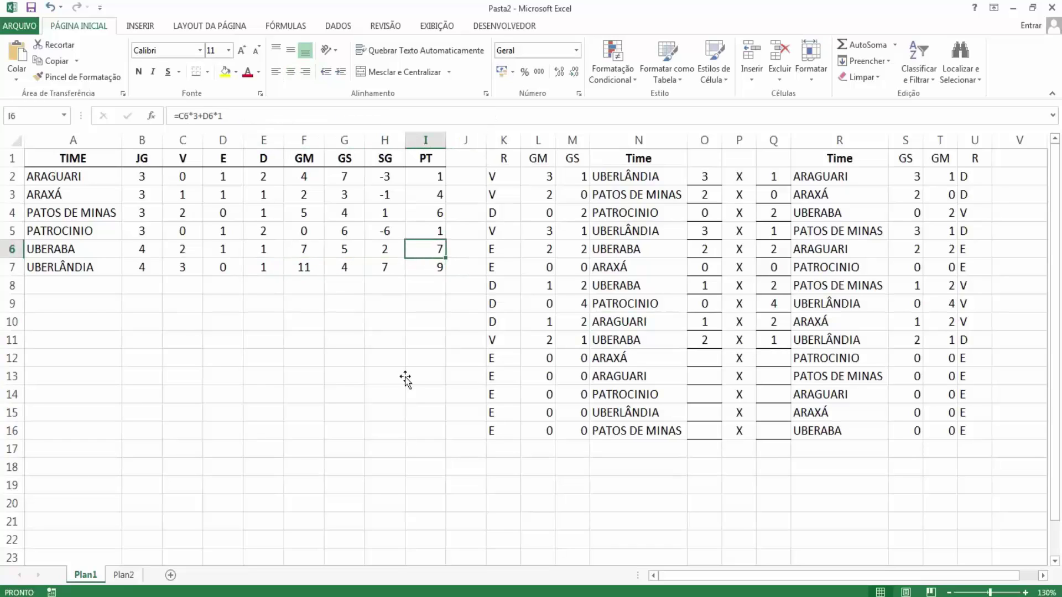
Remove the test result of the UBERABA against UBERLÂNDIA match by emptying O11 and Q11.
key("Right")
key("Right")
key("Right")
key("Right")
key("Right")
key("Down")
key("Down")
key("Down")
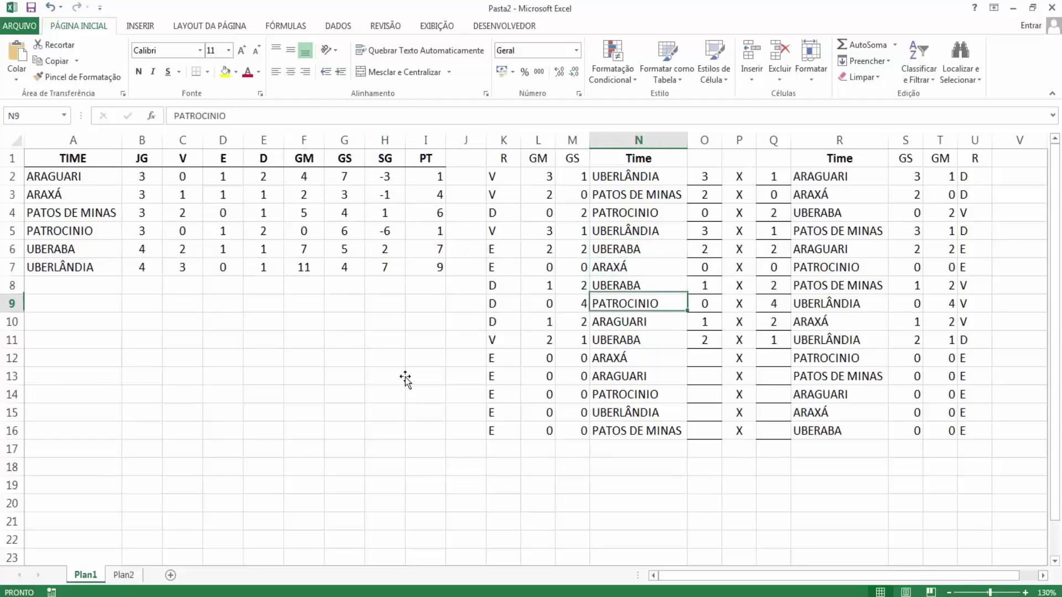
key("Down")
key("Right")
key("Down")
key("Delete")
key("Right")
key("Right")
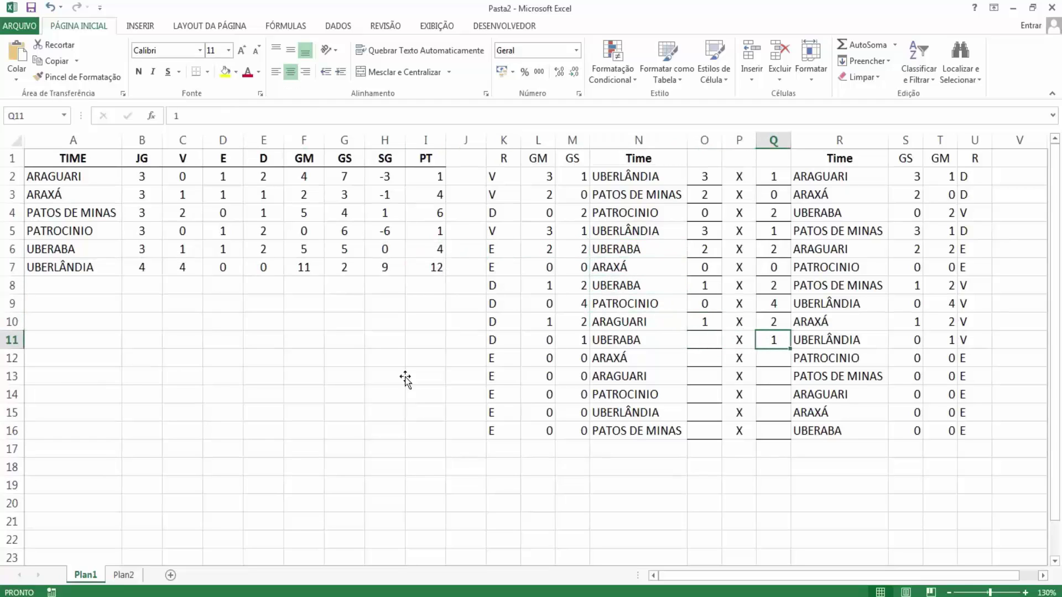
key("Delete")
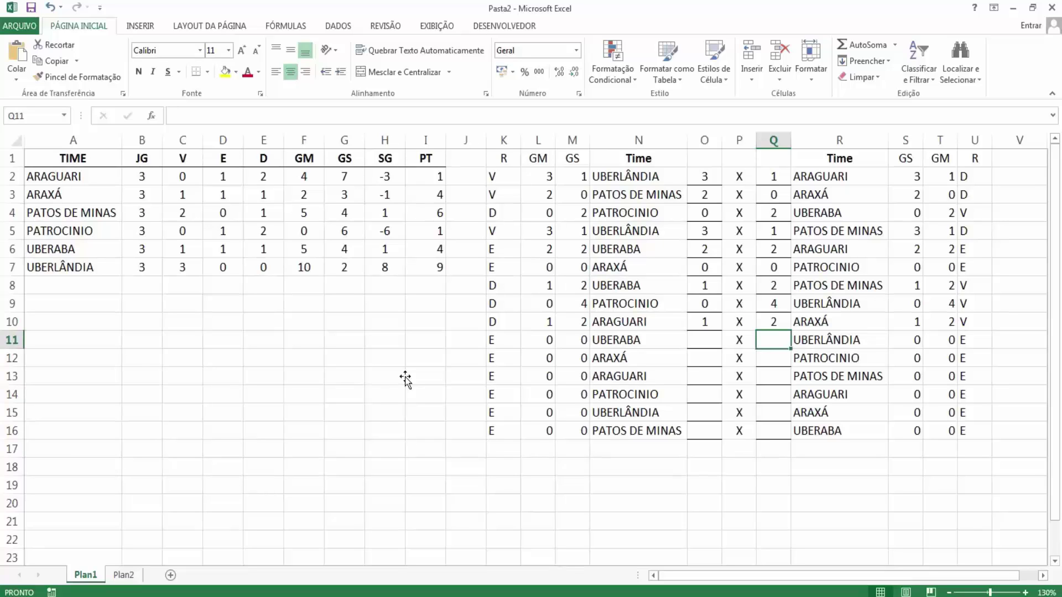
Open the custom sort for the standings table in columns A to I, treating row 1 as headers.
left_click(71, 177)
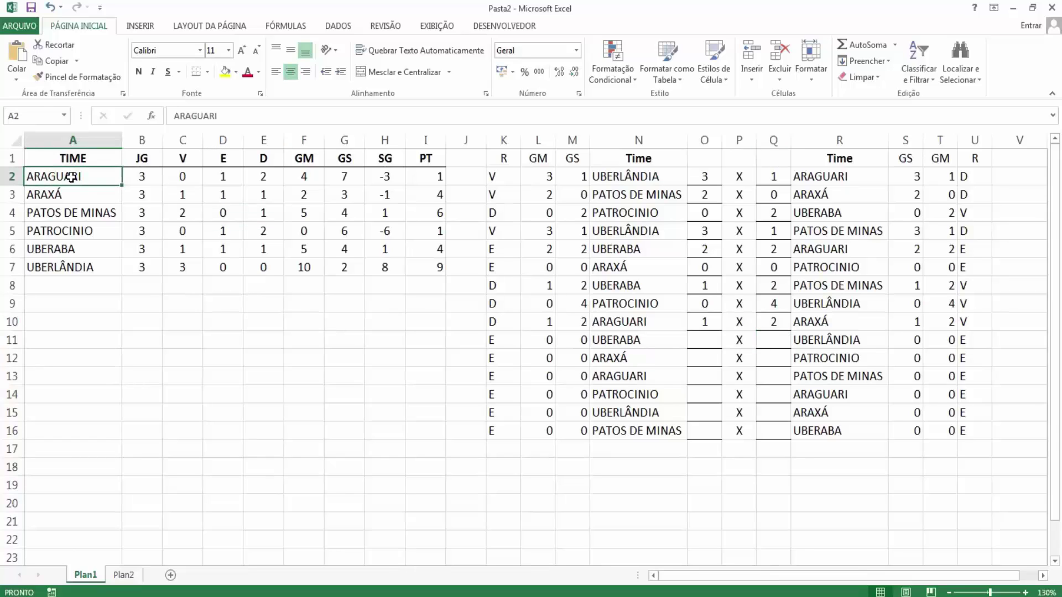
left_click_drag(71, 177, 438, 269)
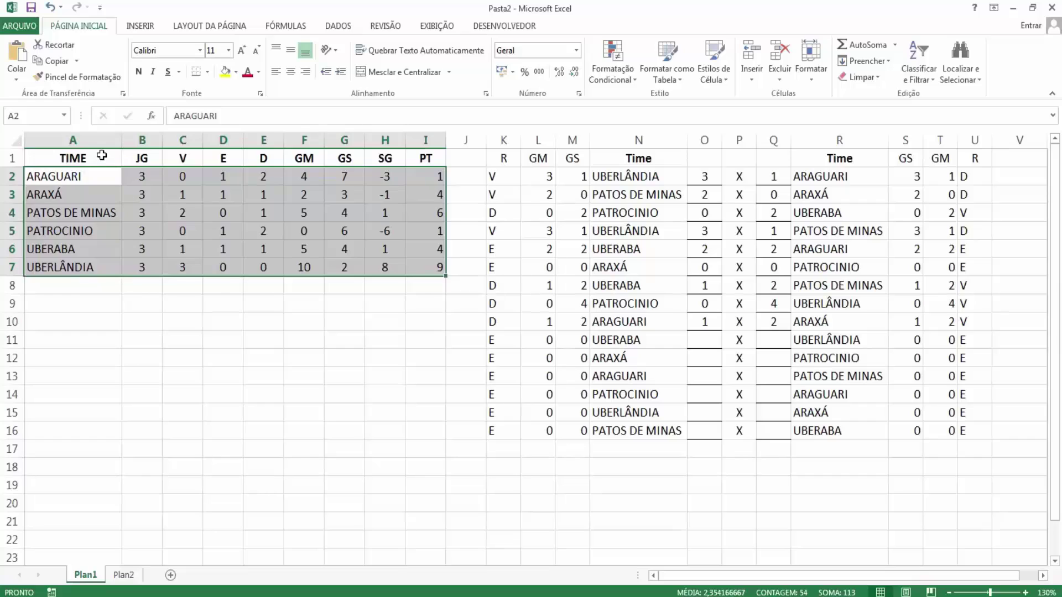
left_click(103, 157)
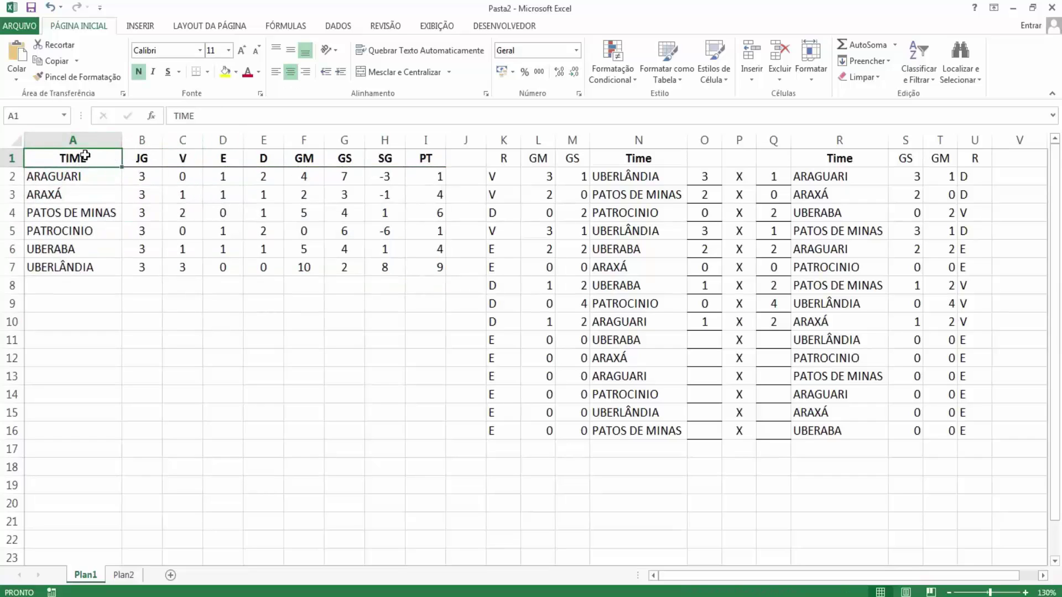
left_click(347, 27)
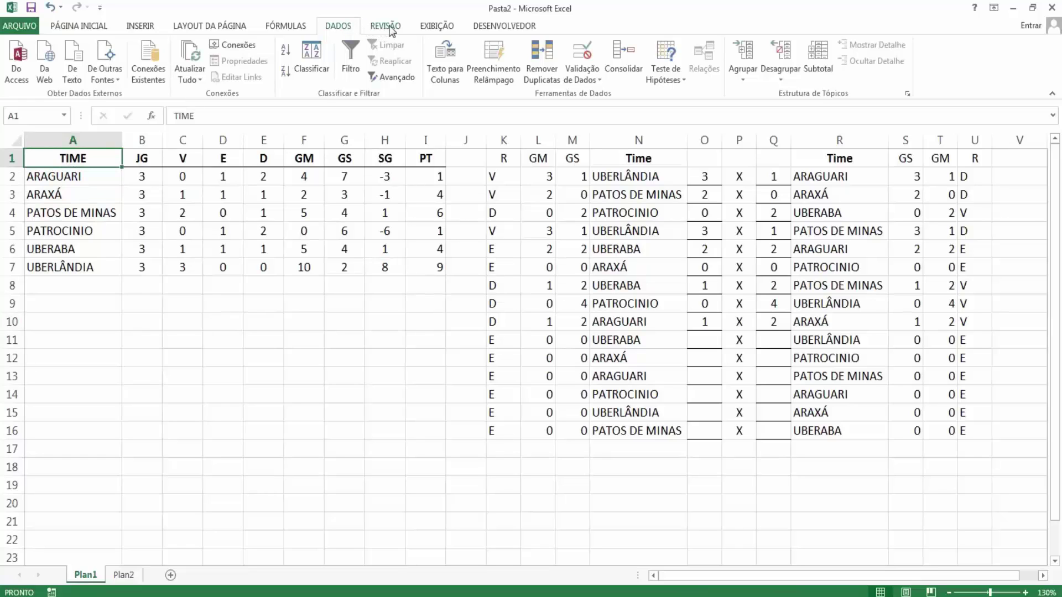
left_click(324, 61)
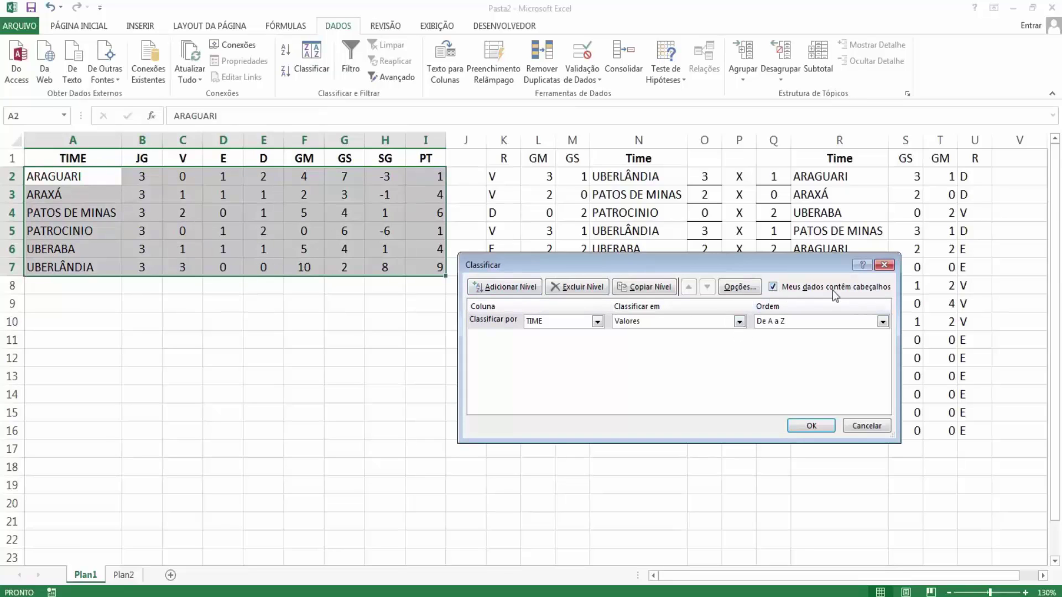
left_click(776, 290)
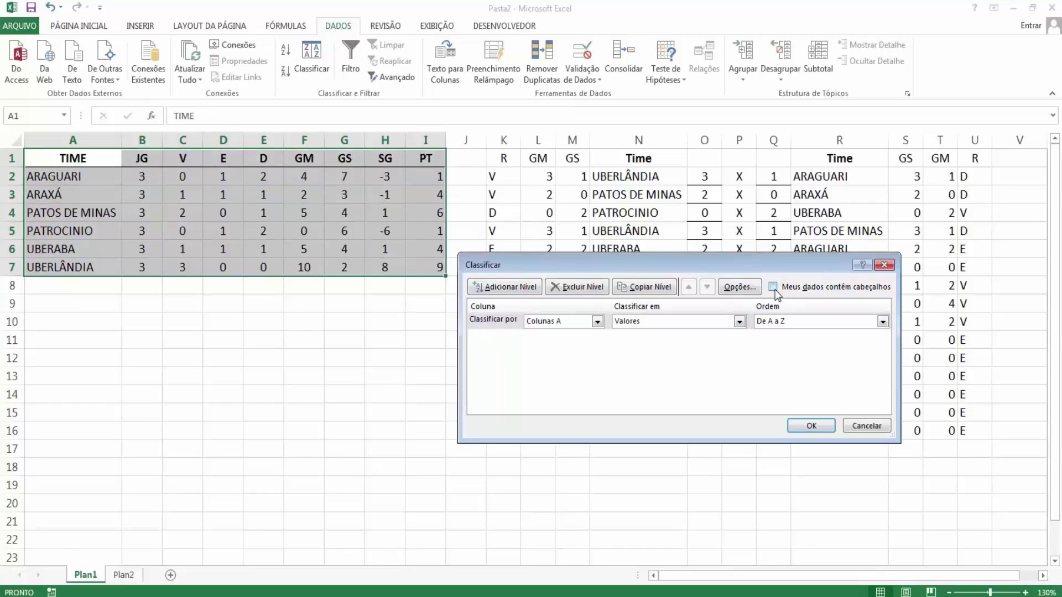
left_click(775, 290)
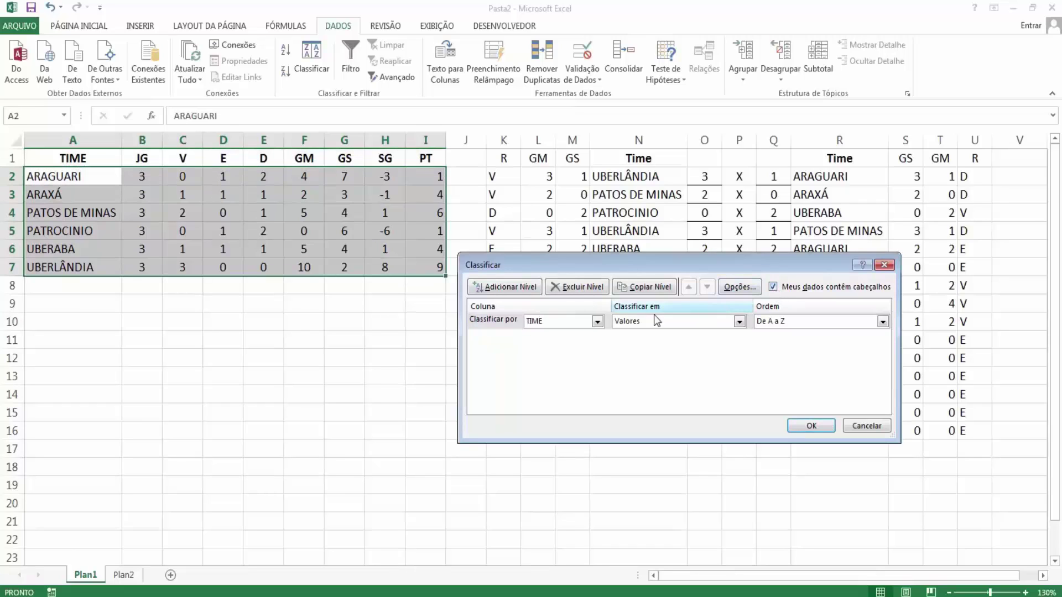
Set the first sort level to PT by values, ordered Do Maior para o Menor.
left_click(589, 325)
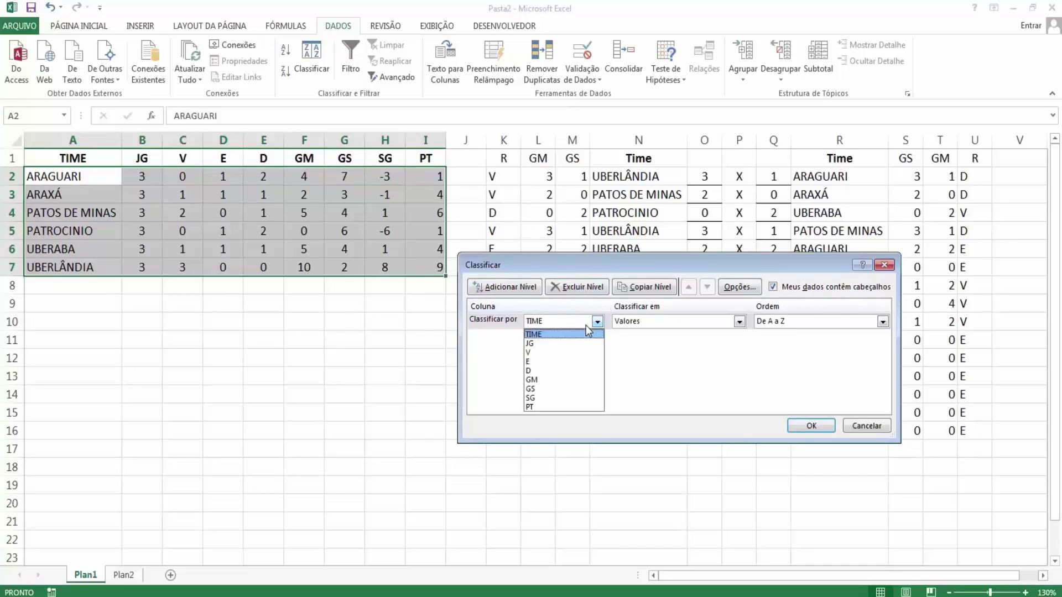
left_click(563, 405)
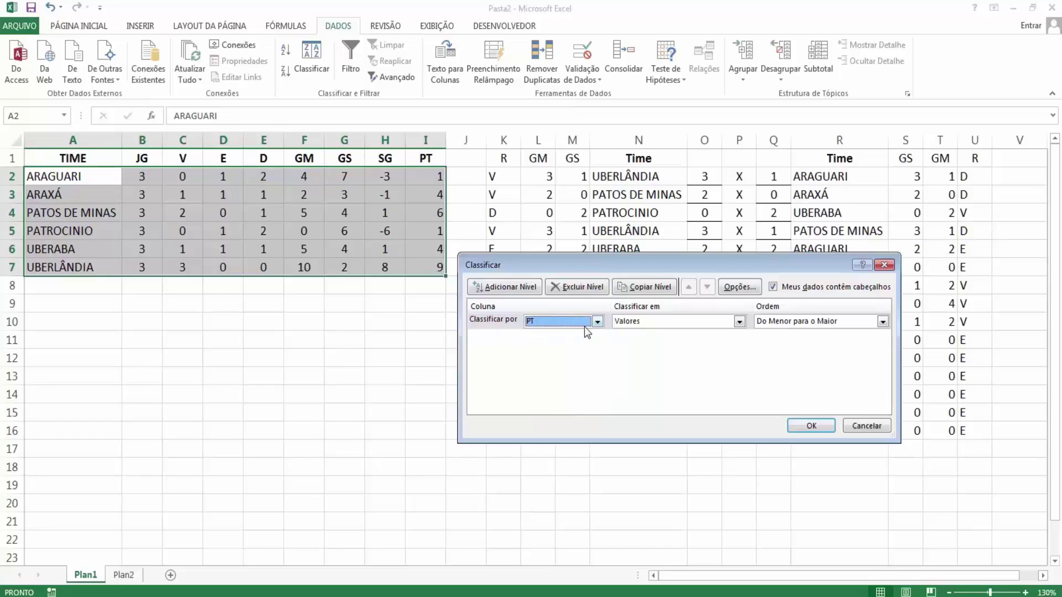
left_click(547, 327)
left_click(556, 408)
left_click(778, 323)
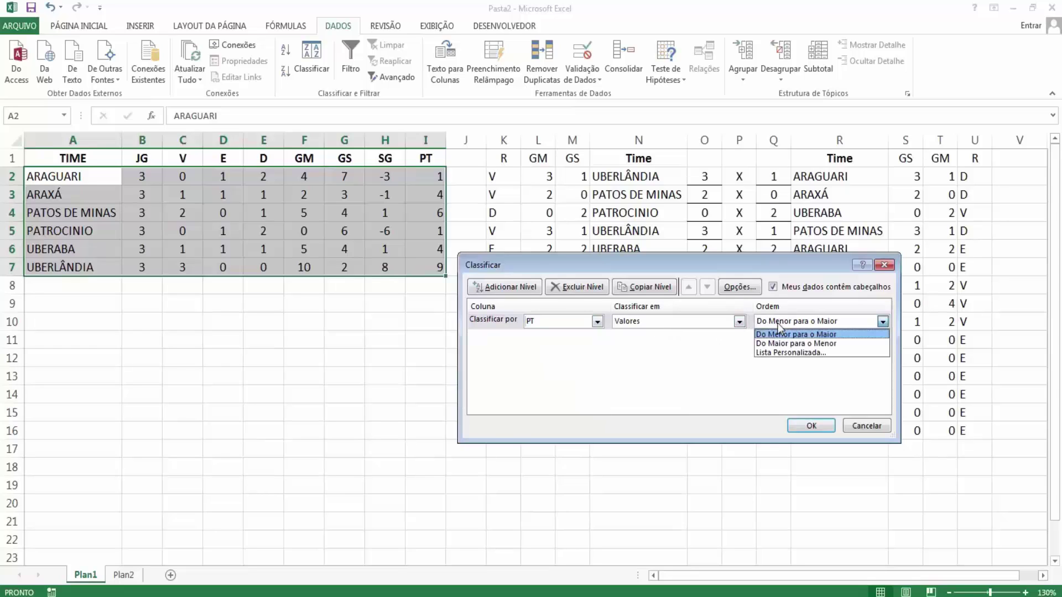
left_click(791, 343)
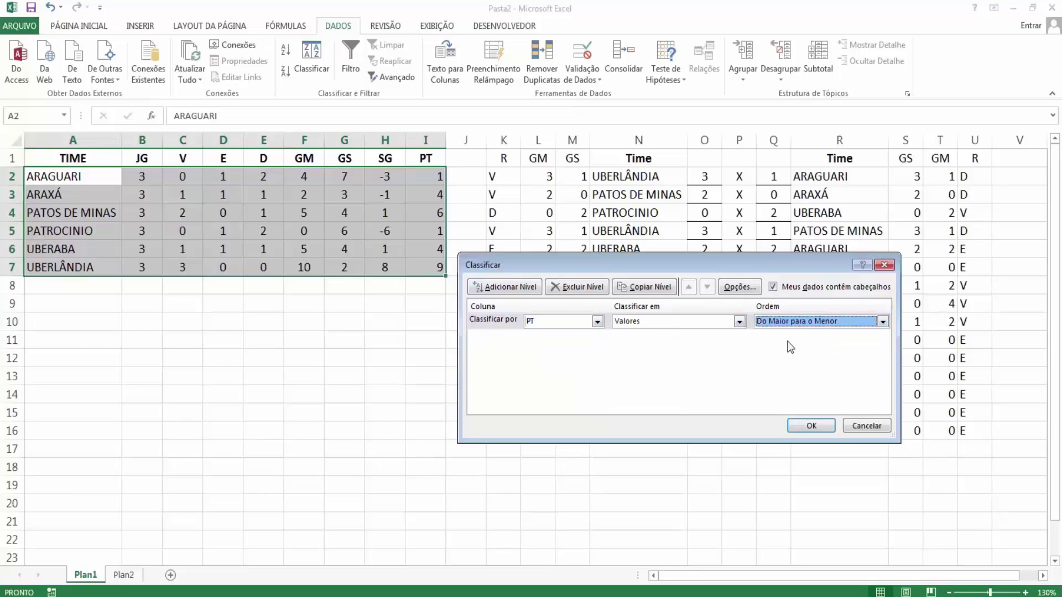
Add a second sort level on V, ordered Do Maior para o Menor.
left_click(510, 287)
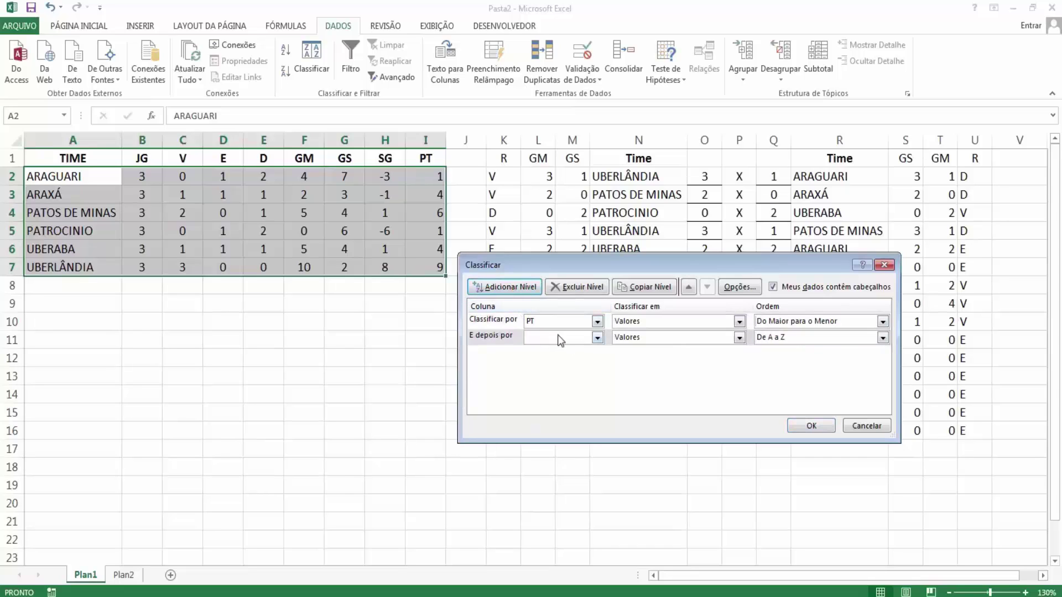
left_click(571, 339)
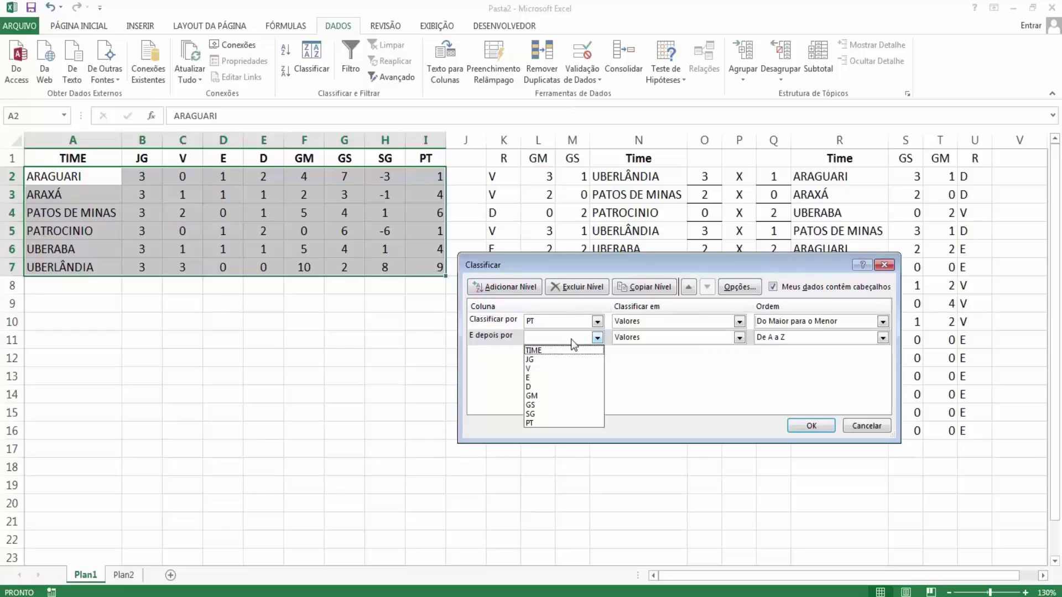
left_click(563, 368)
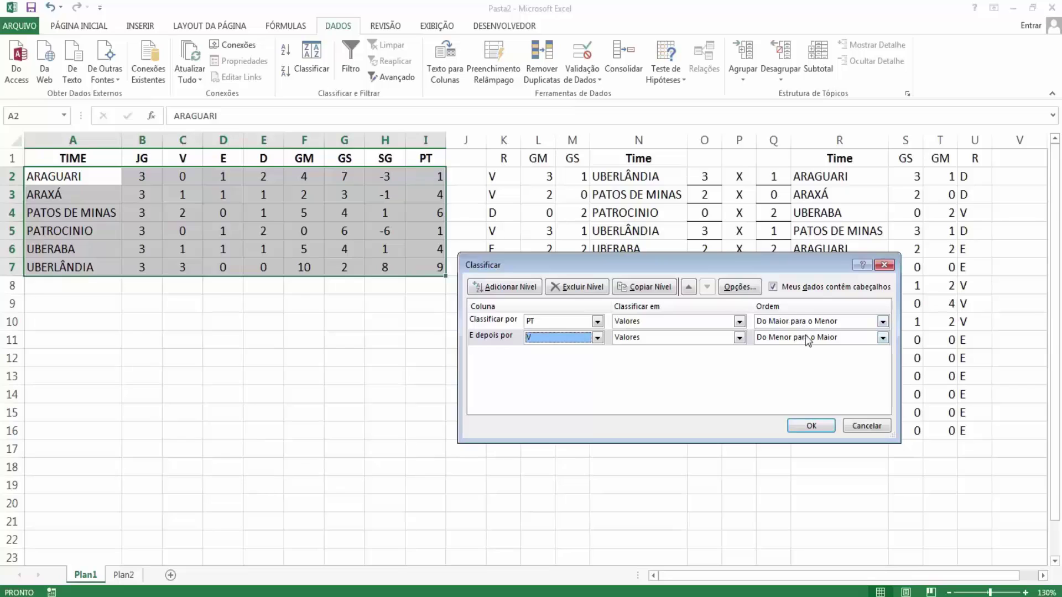
left_click(786, 339)
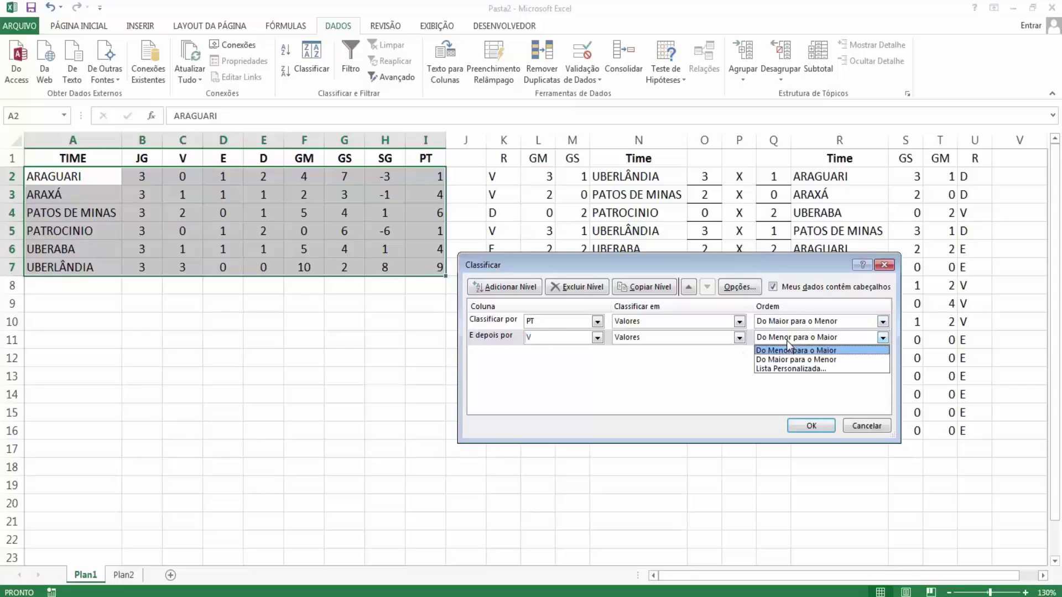
left_click(785, 355)
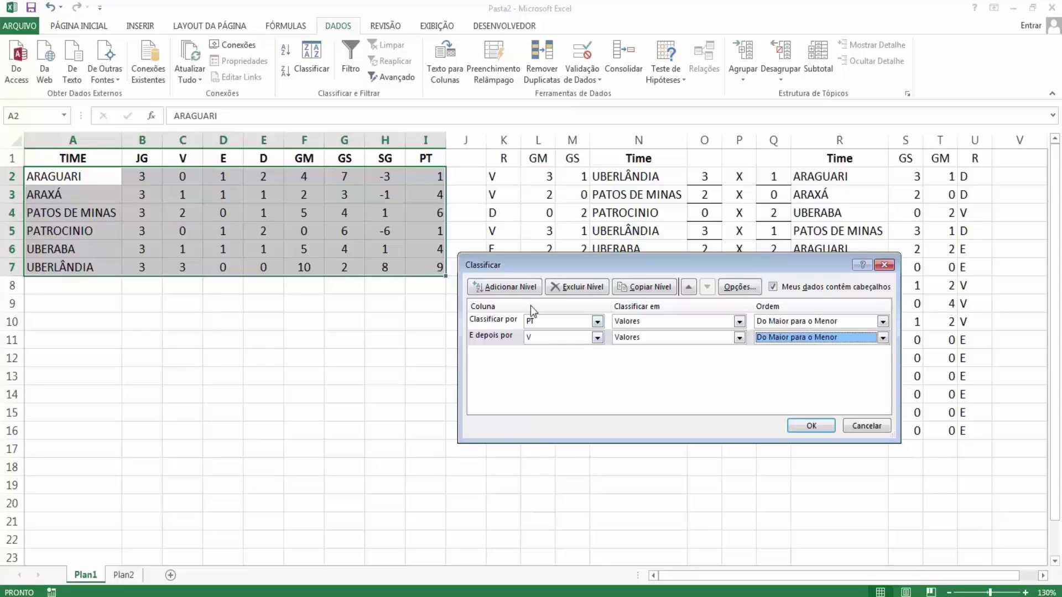
Add a third sort level on SG, ordered Do Maior para o Menor, and apply the sort to the standings.
left_click(504, 286)
left_click(597, 354)
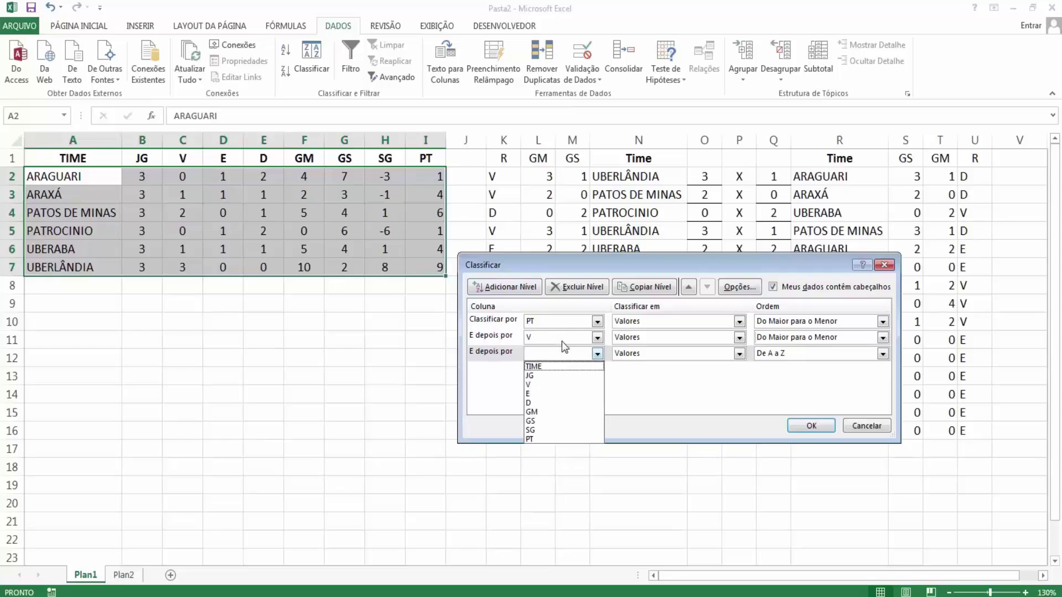
left_click(566, 430)
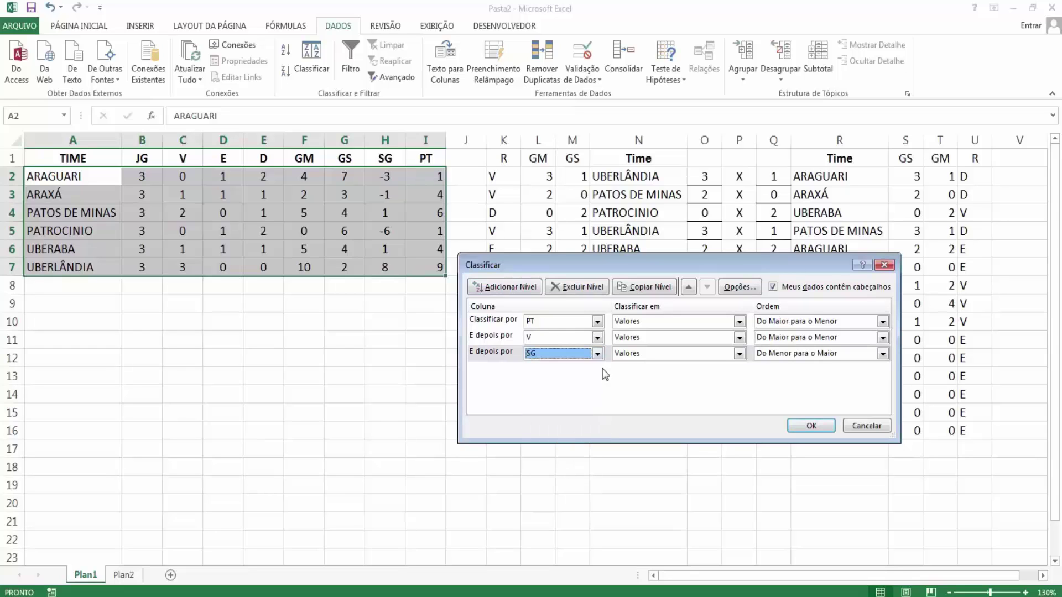
left_click(823, 354)
left_click(826, 376)
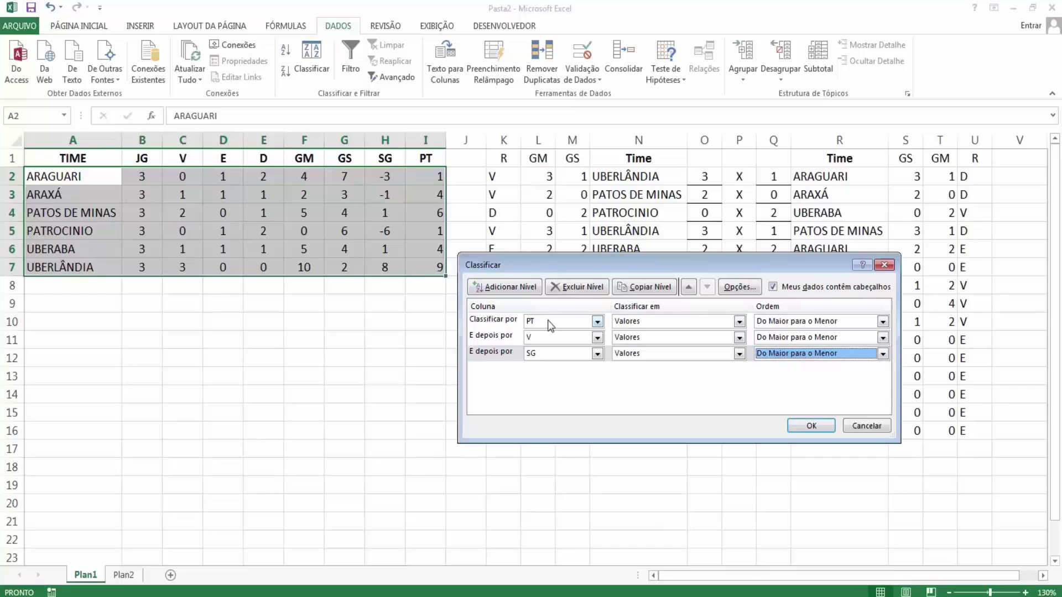
left_click(811, 426)
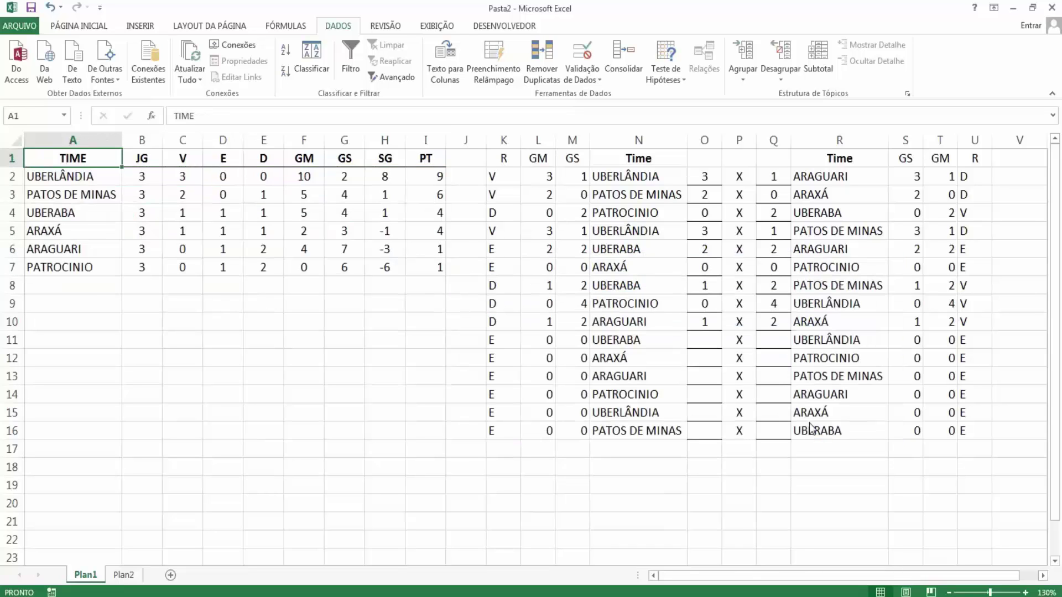
Examine the sorted standings, comparing points, wins, goals and goal difference of the tied teams UBERABA and ARAXÁ.
left_click(88, 176)
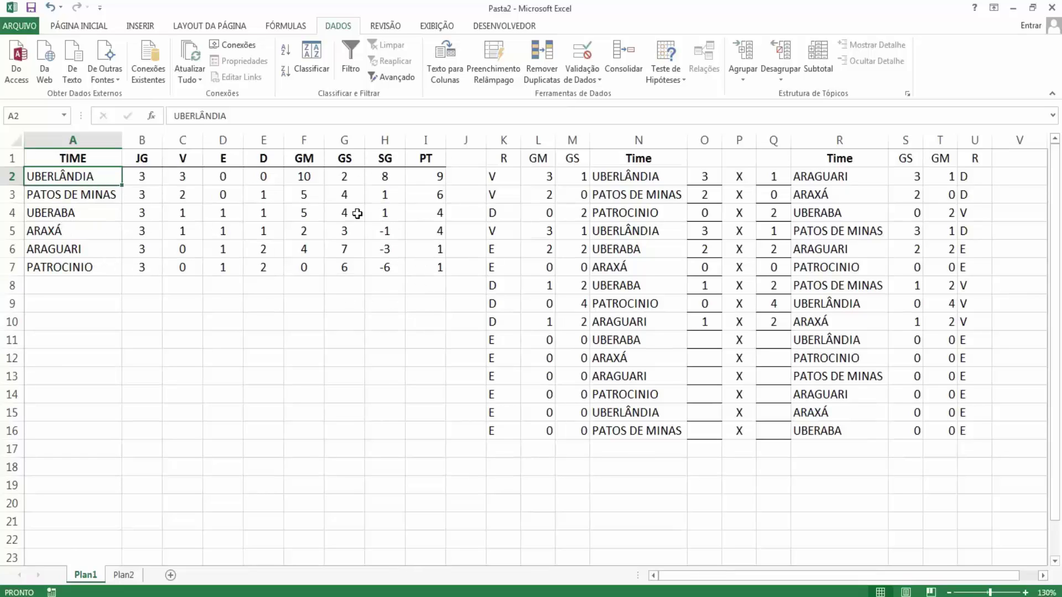
left_click(184, 180)
left_click_drag(433, 212, 432, 229)
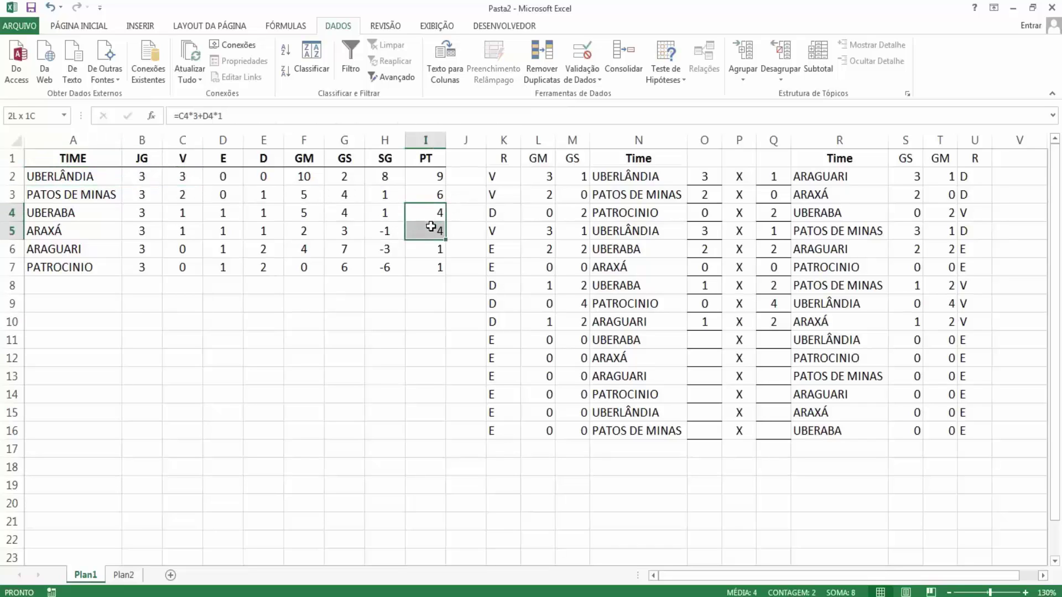
left_click_drag(175, 213, 178, 229)
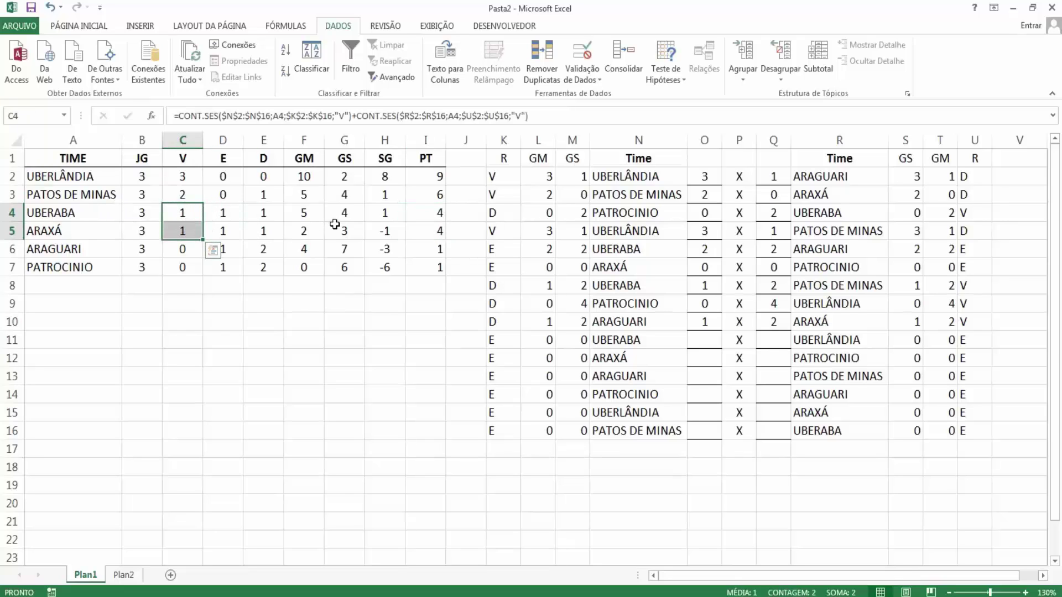
left_click(318, 216)
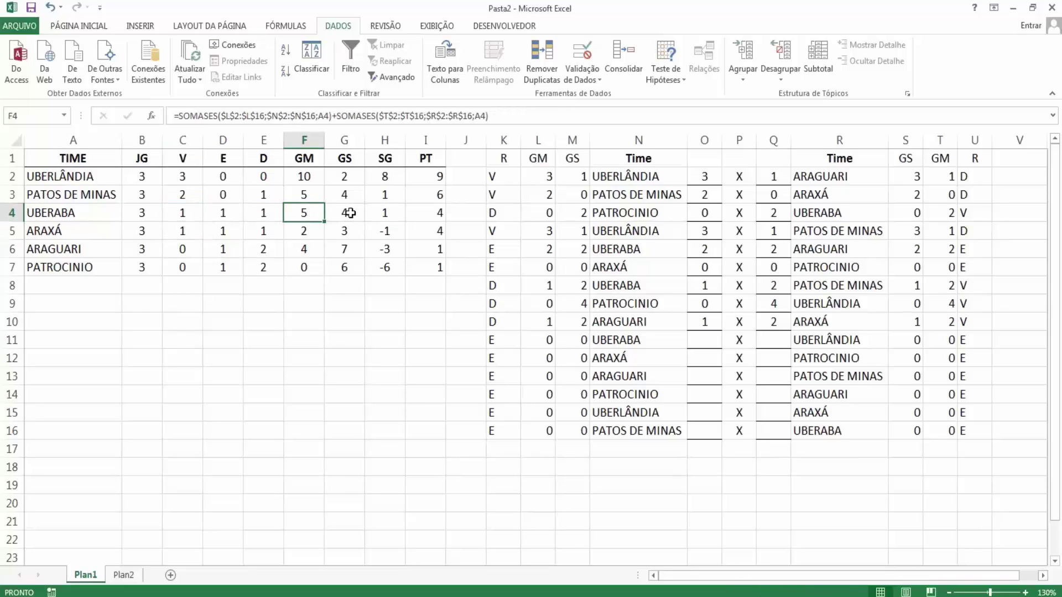
left_click(381, 214)
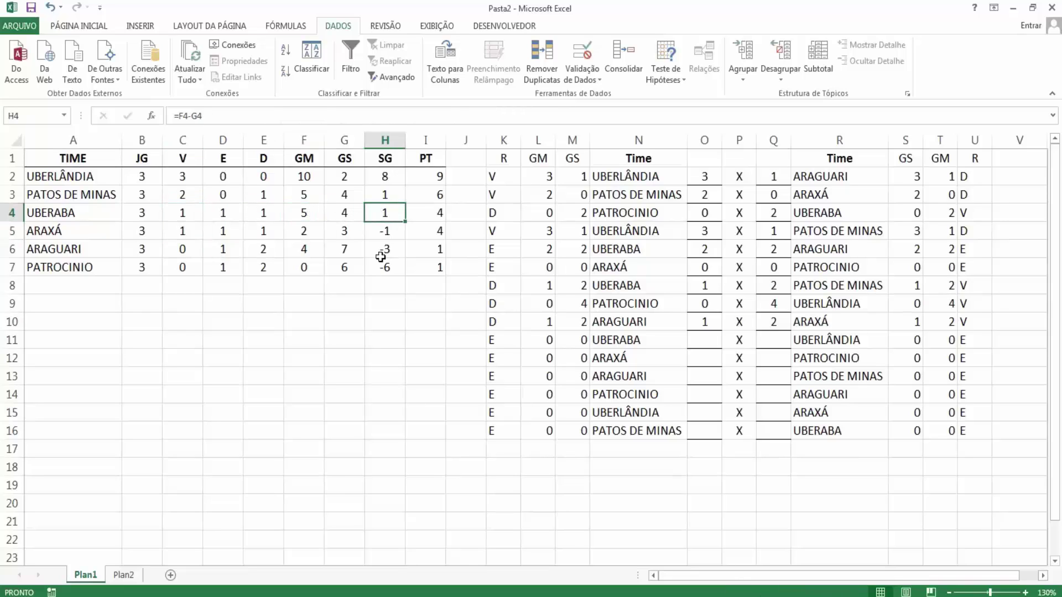
left_click(308, 244)
left_click(304, 233)
left_click(340, 231)
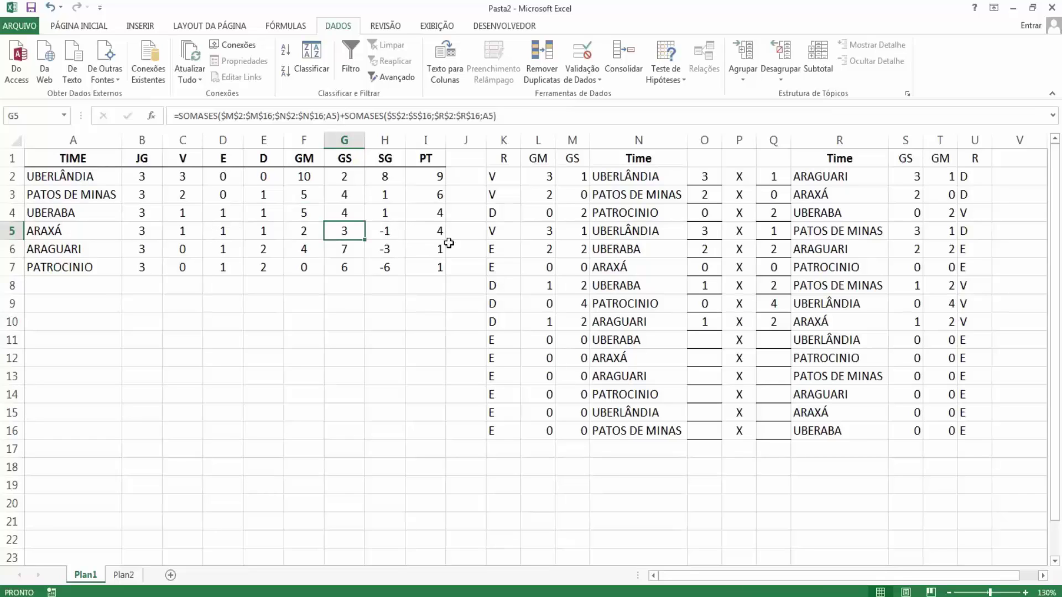
mouse_move(441, 267)
left_mouse_down()
mouse_move(188, 191)
mouse_move(71, 176)
mouse_move(424, 264)
left_mouse_up()
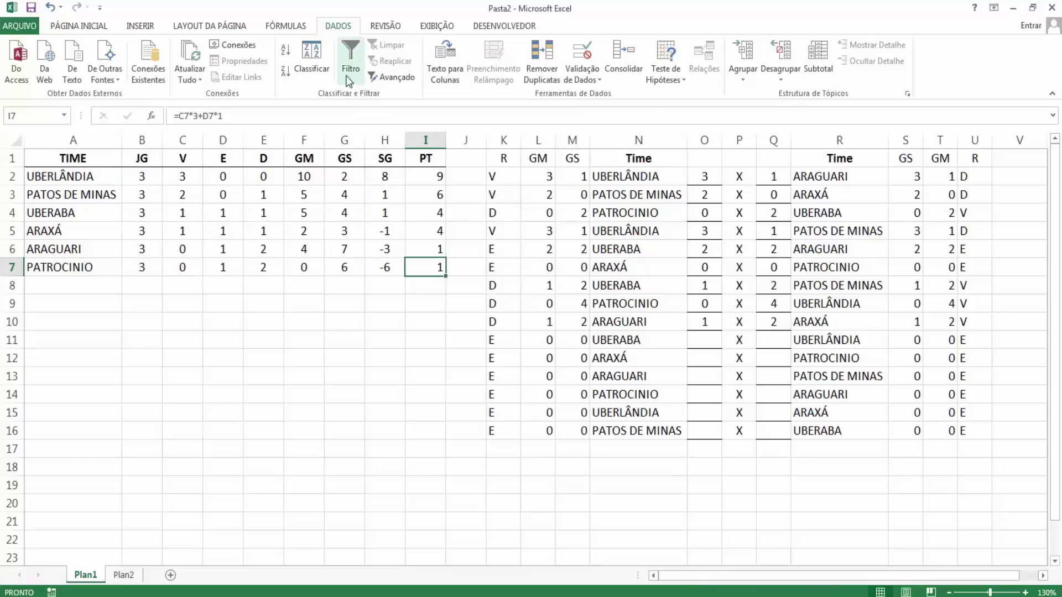
Delete all three sort levels (PT, V and SG) from the standings table's custom sort and confirm.
left_click(311, 60)
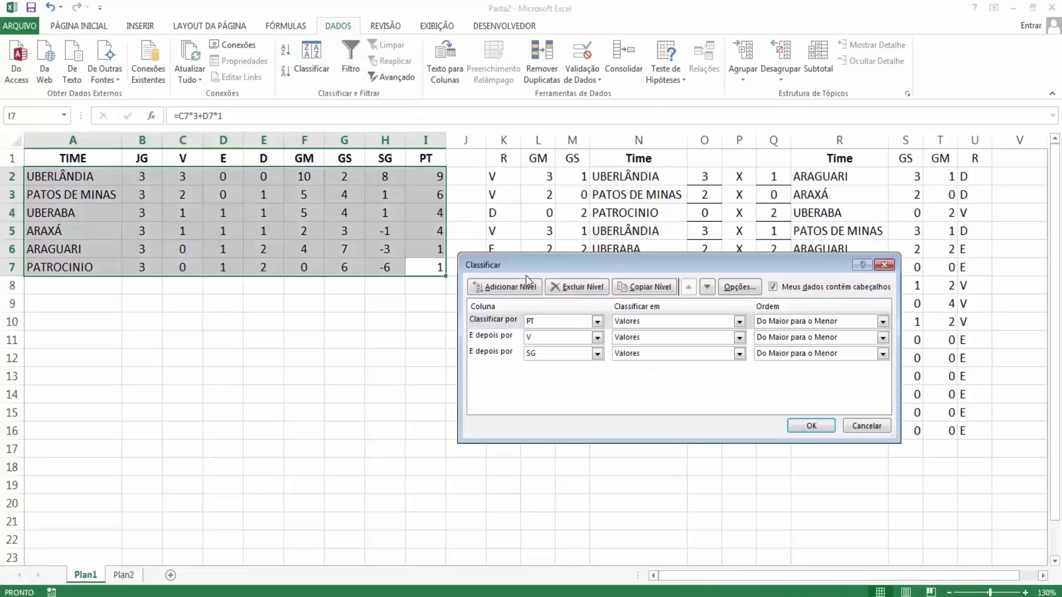
left_click(577, 288)
left_click(578, 287)
left_click(577, 287)
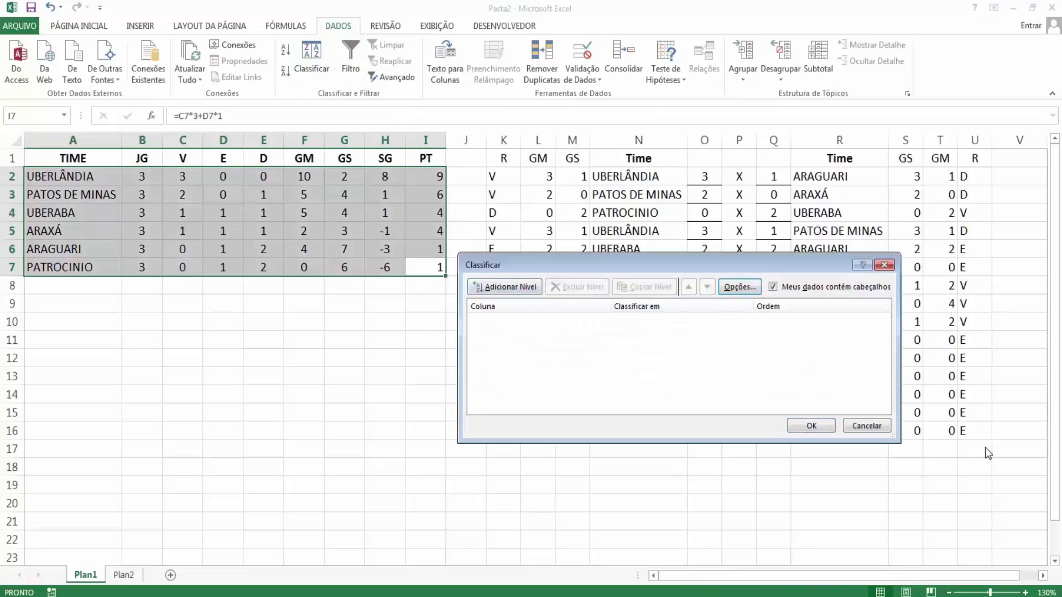
left_click(830, 428)
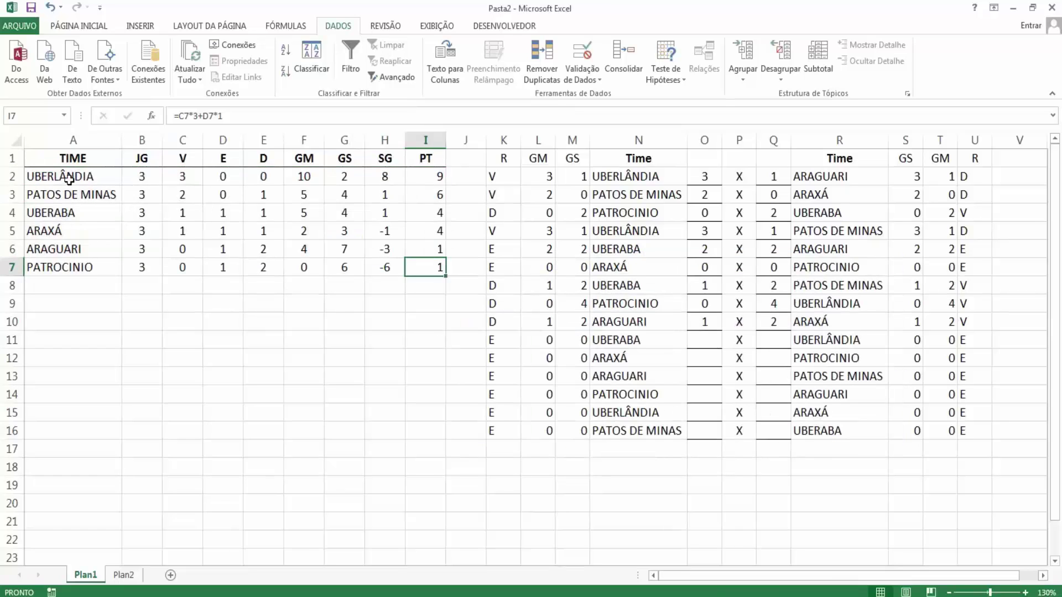
Start recording a macro named CLASSIFICAR, stored in this workbook, with the description "Classifica times usando 3 critérios".
left_click(67, 162)
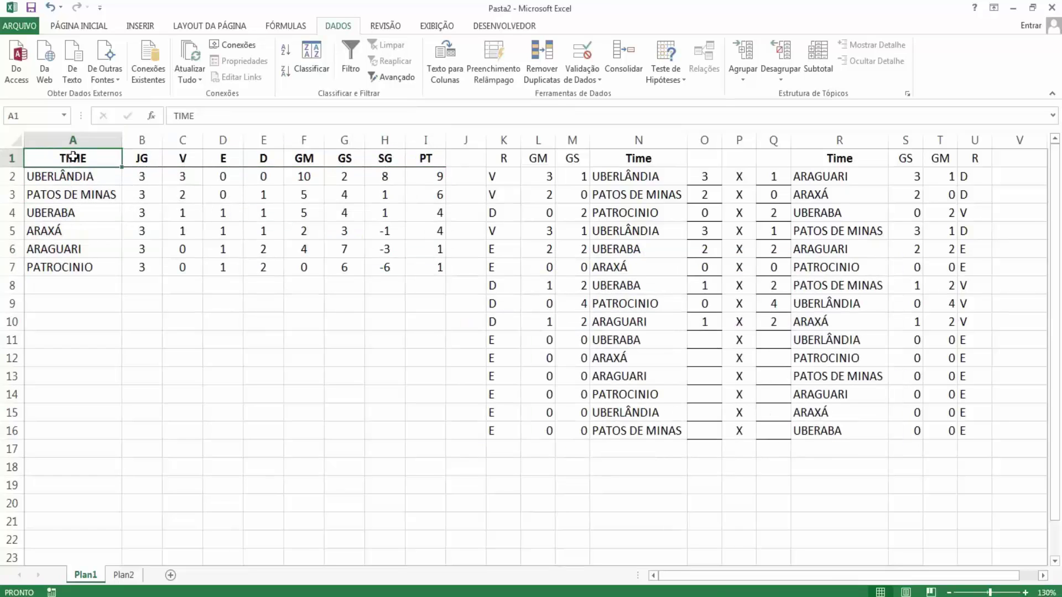
left_click(80, 27)
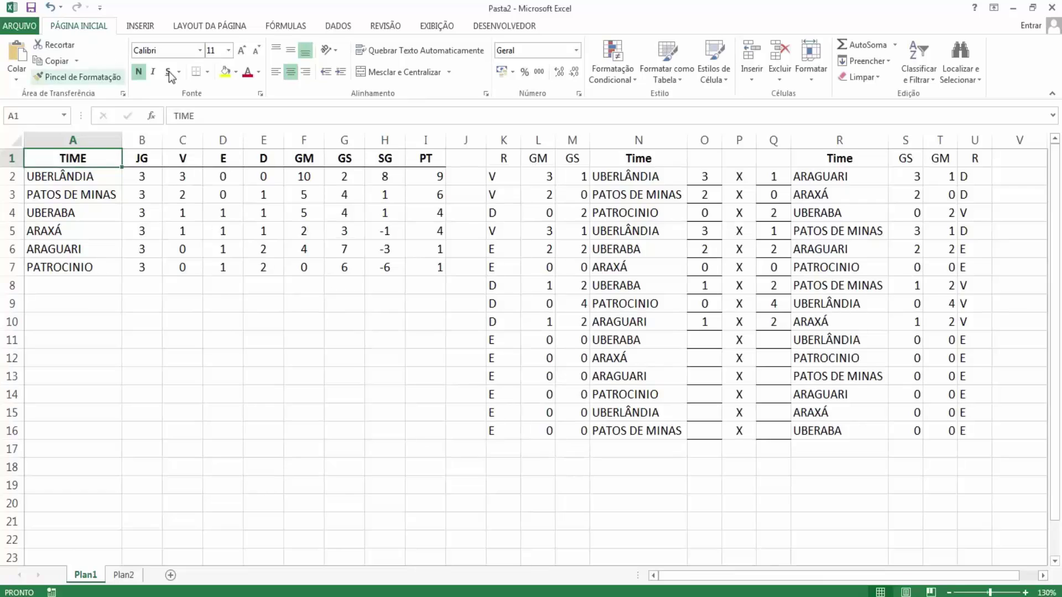
left_click(479, 28)
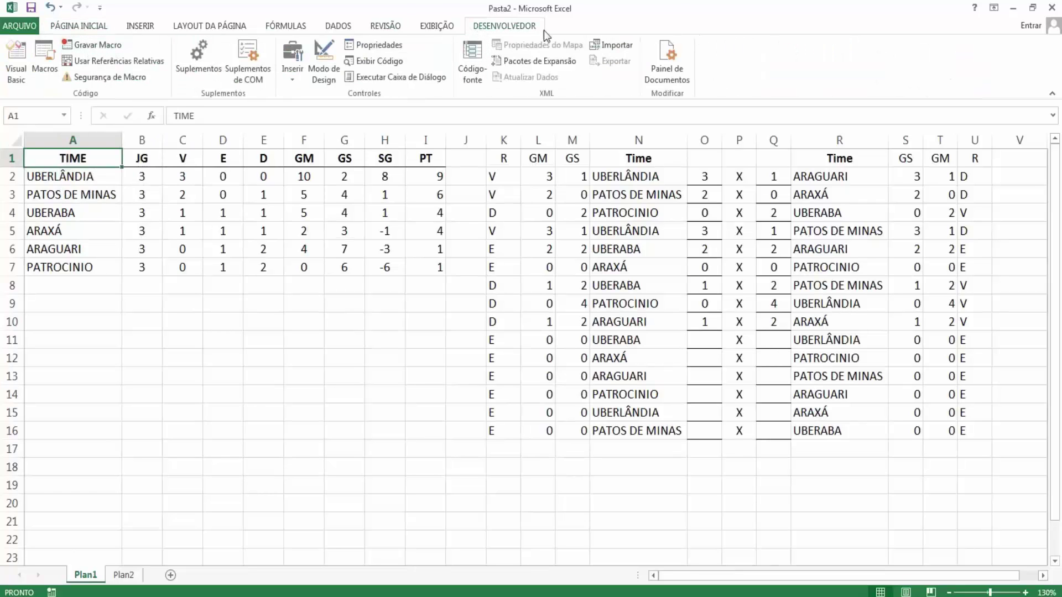
left_click(51, 592)
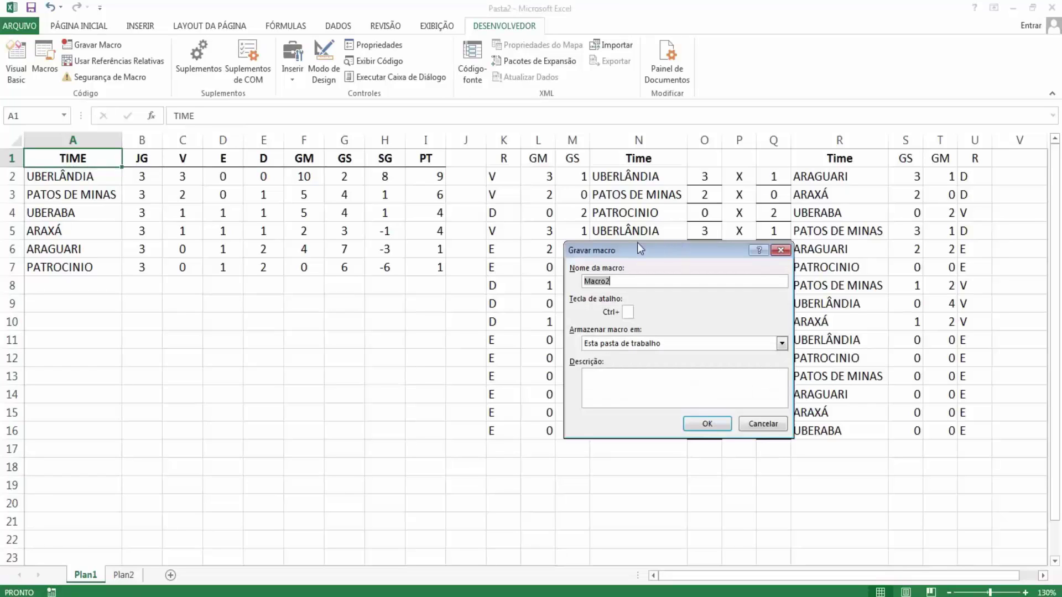
left_click_drag(640, 247, 414, 207)
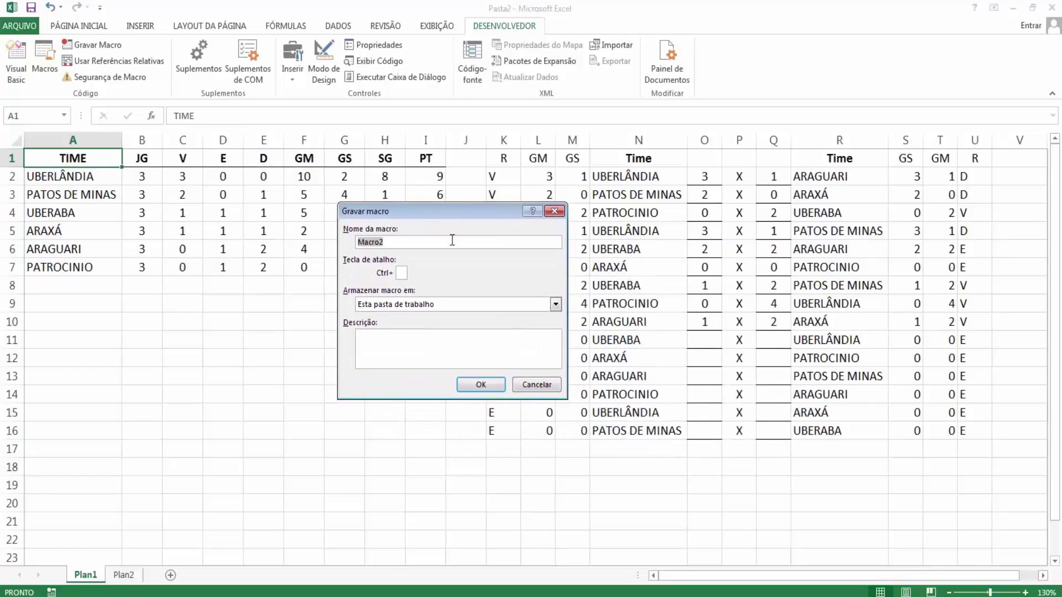
type("CLASSIFICAR")
left_click(458, 354)
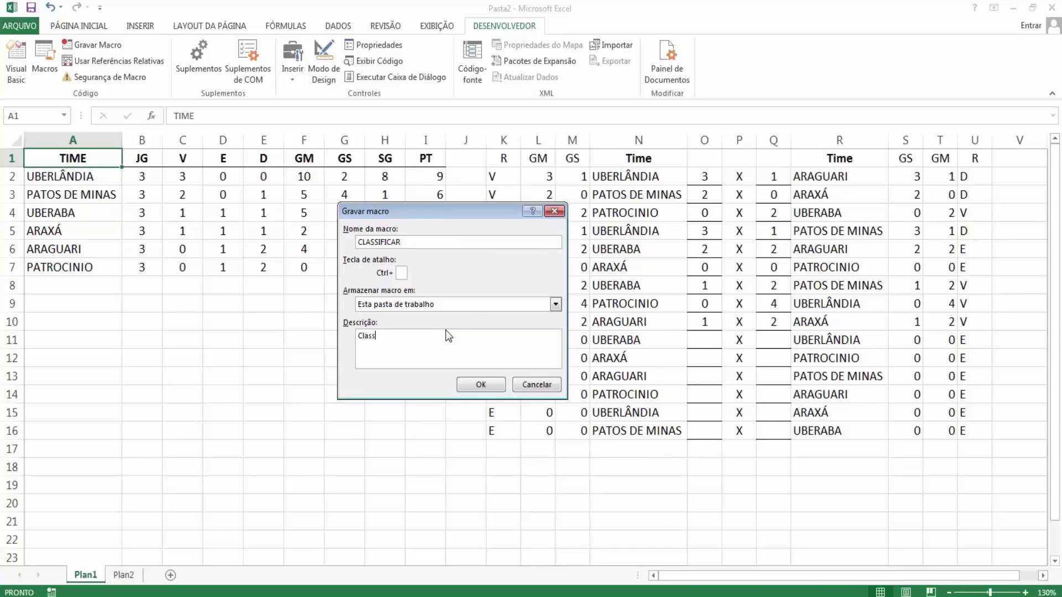
type("Classifica times usando 3 critérios")
left_click(482, 386)
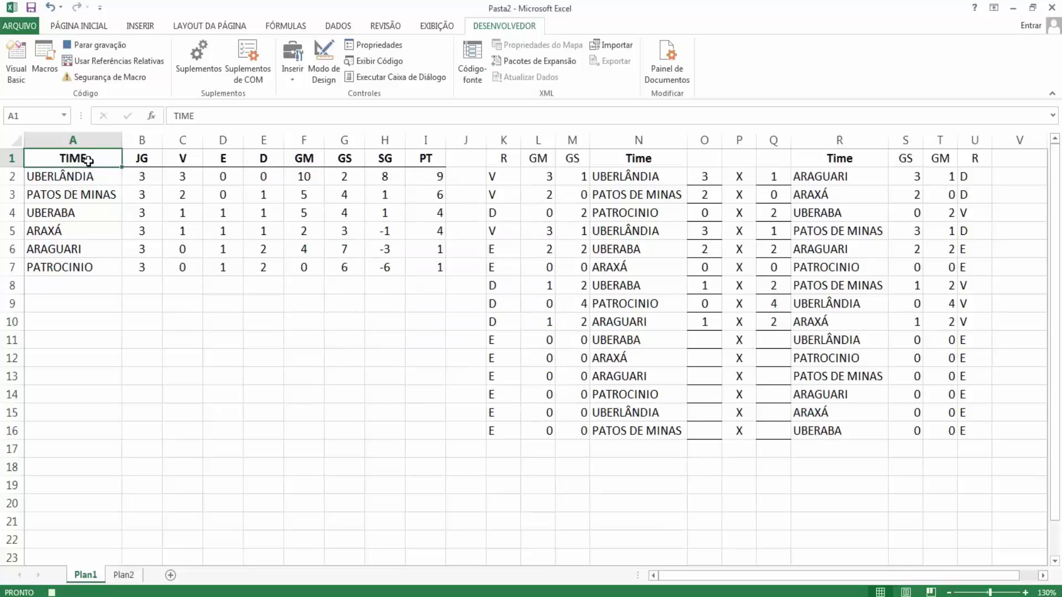
Open the custom sort for the standings table and set its first level to PT, ordered Do Maior para o Menor.
left_click(329, 28)
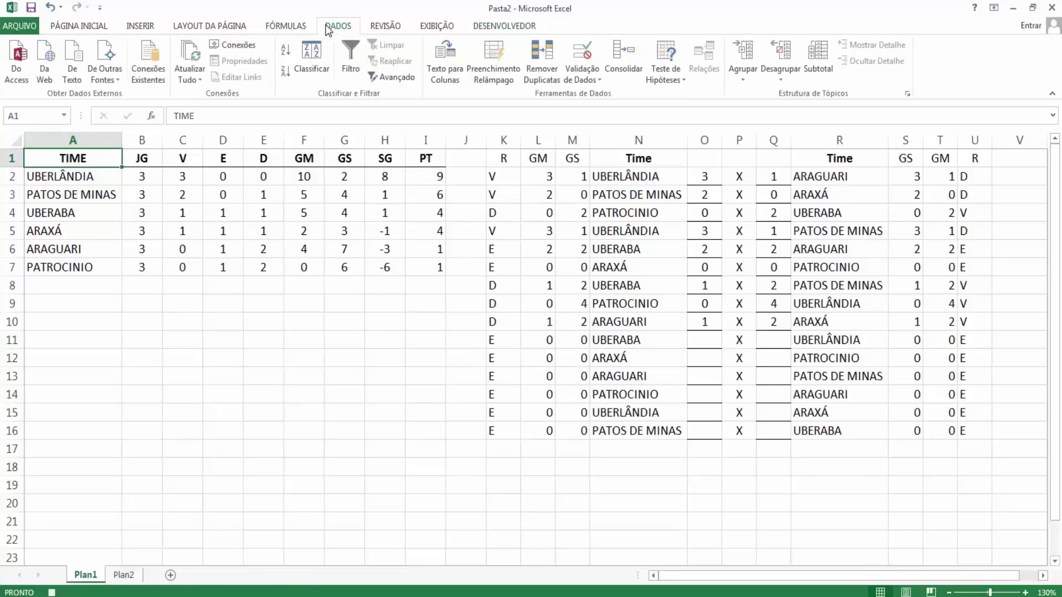
left_click(309, 64)
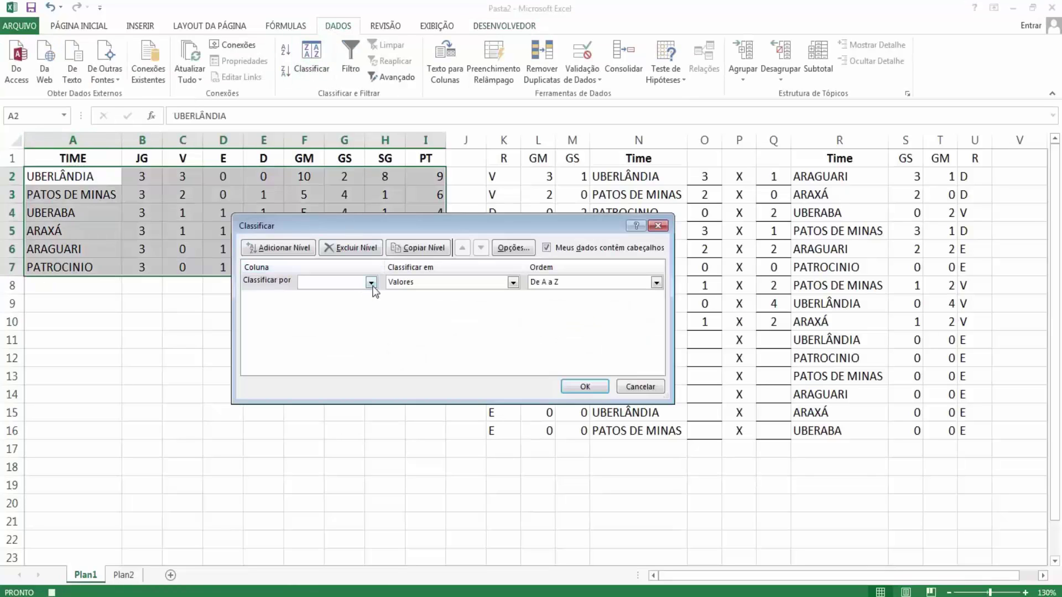
left_click(371, 283)
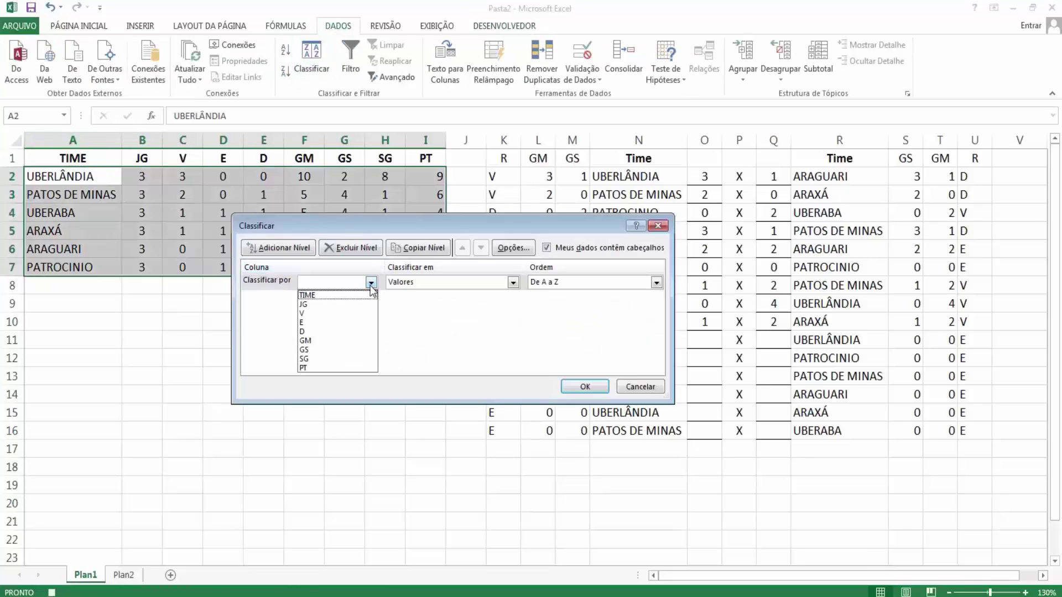
left_click(343, 368)
left_click(656, 282)
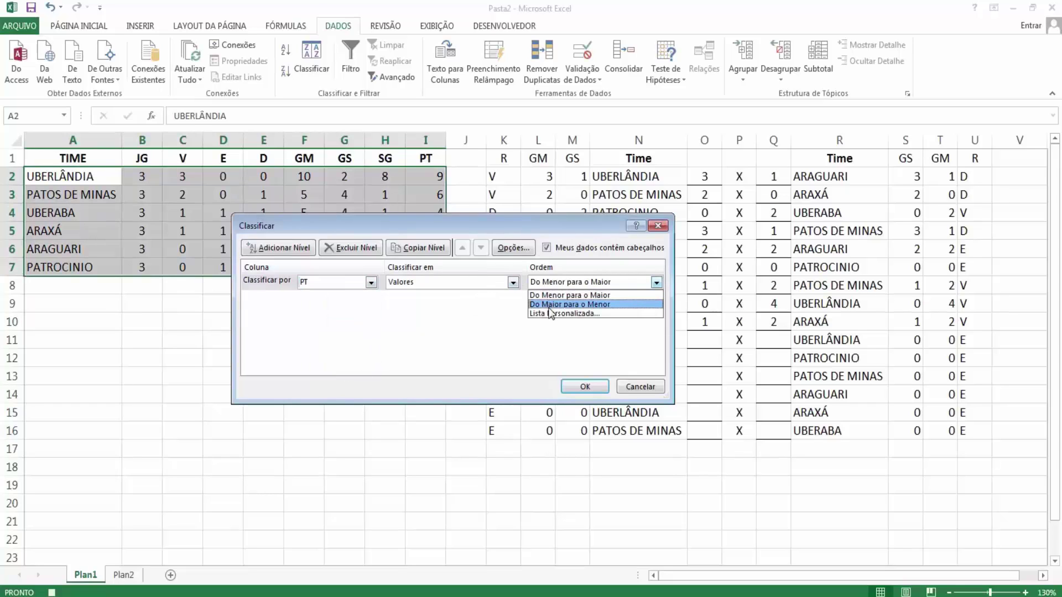
left_click(586, 301)
Add V as the second level of the recorded sort, ordered Do Maior para o Menor.
left_click(301, 247)
left_click(337, 299)
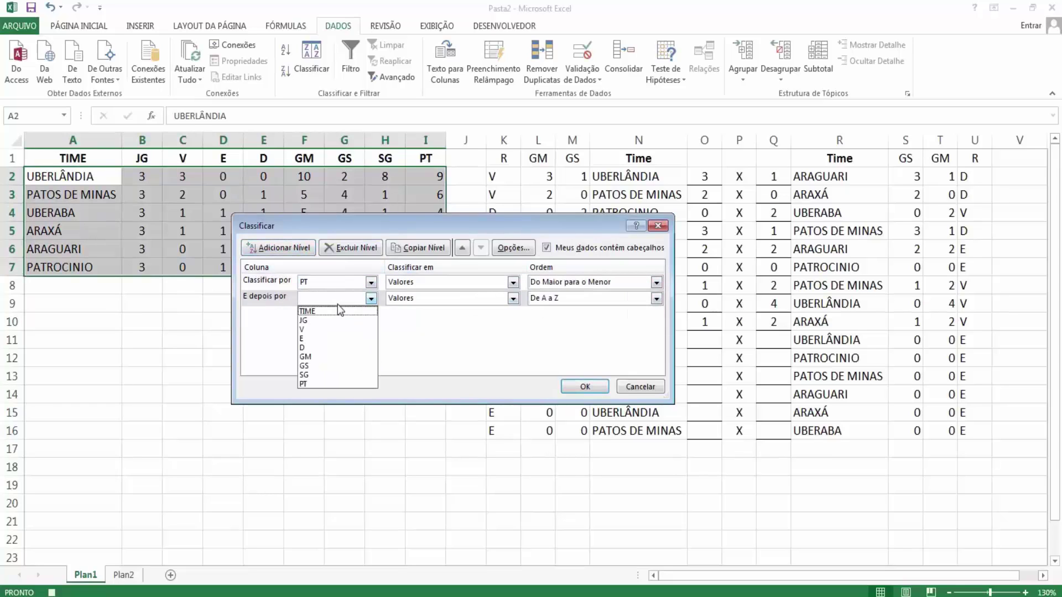
left_click(335, 329)
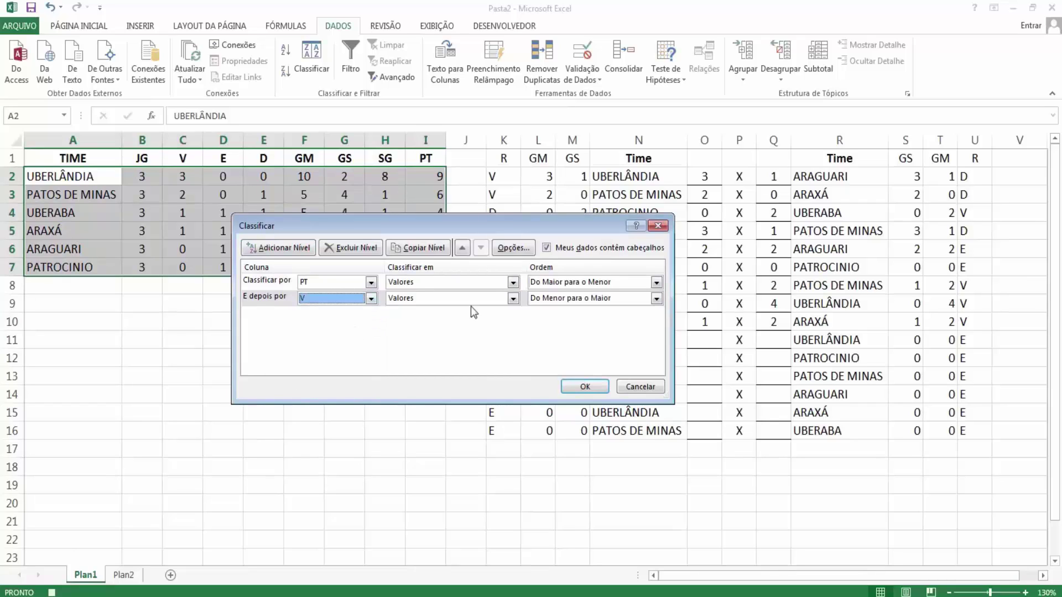
left_click(543, 301)
left_click(549, 321)
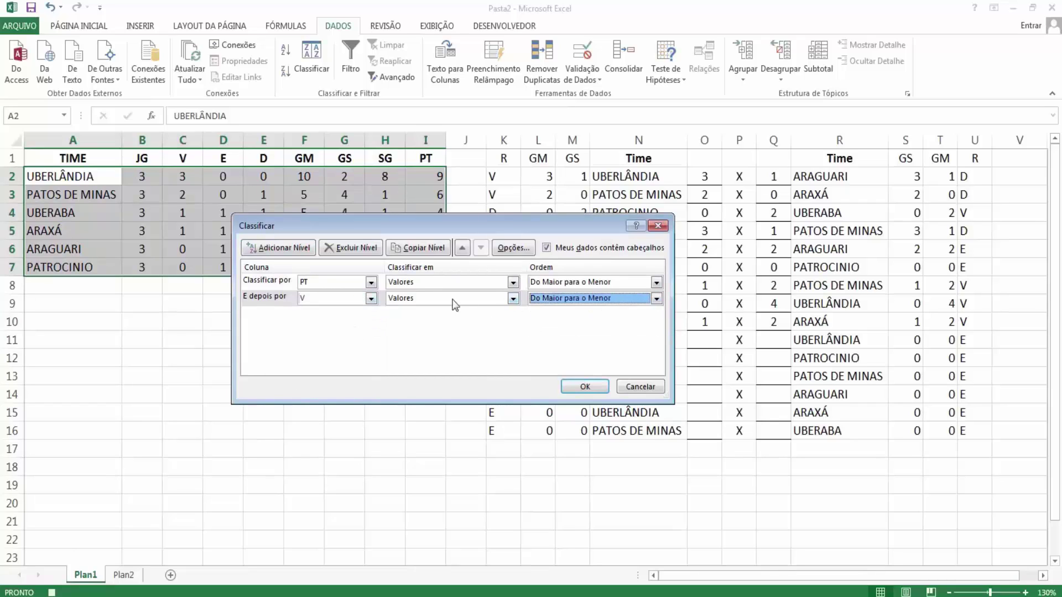
Add SG as the third level, ordered Do Maior para o Menor, apply the sort and stop the macro recording.
key("alt+a")
left_click(336, 316)
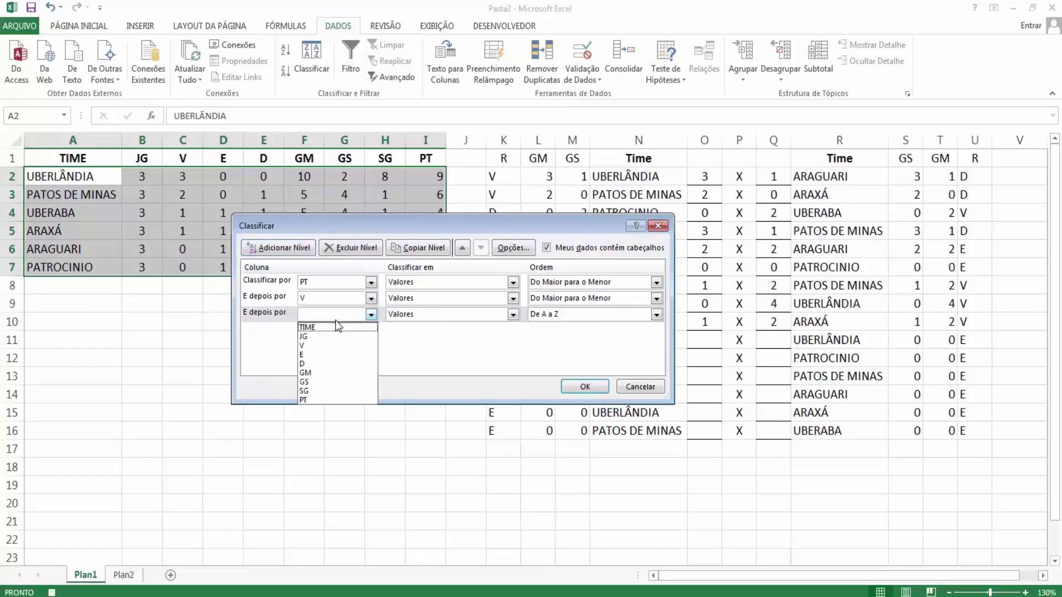
left_click(330, 390)
left_click(591, 314)
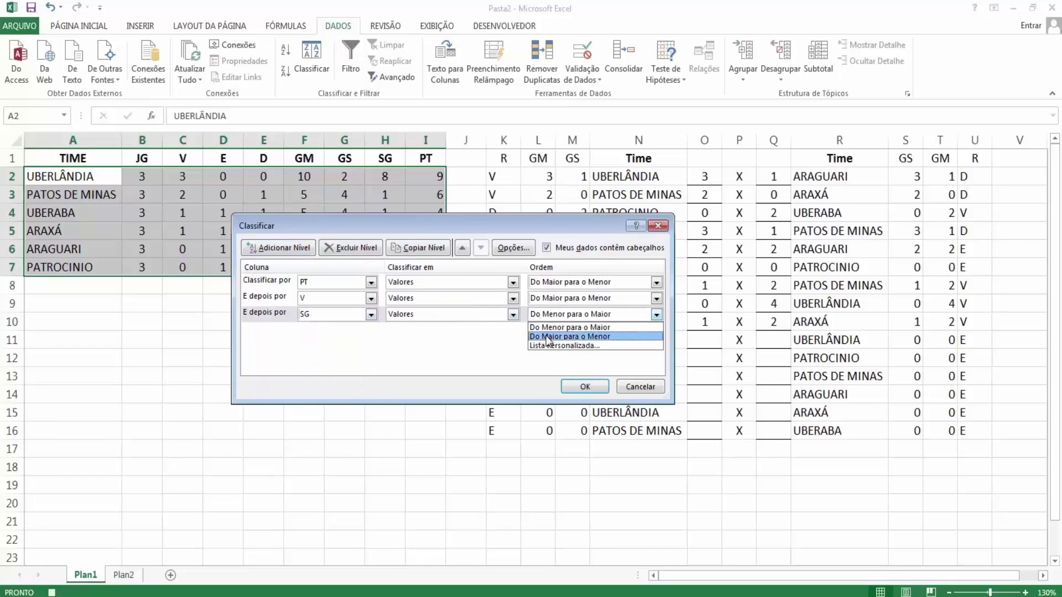
left_click(559, 334)
left_click(585, 387)
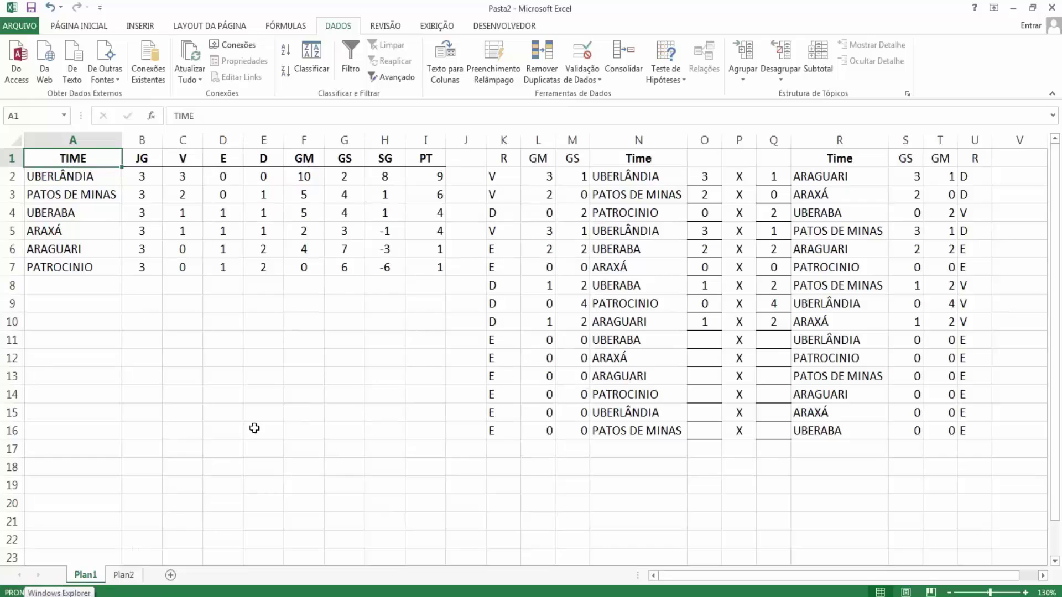
Open the code of Módulo1 in the Visual Basic editor and copy the macro name CLASSIFICAR from its Sub line.
left_click(254, 380)
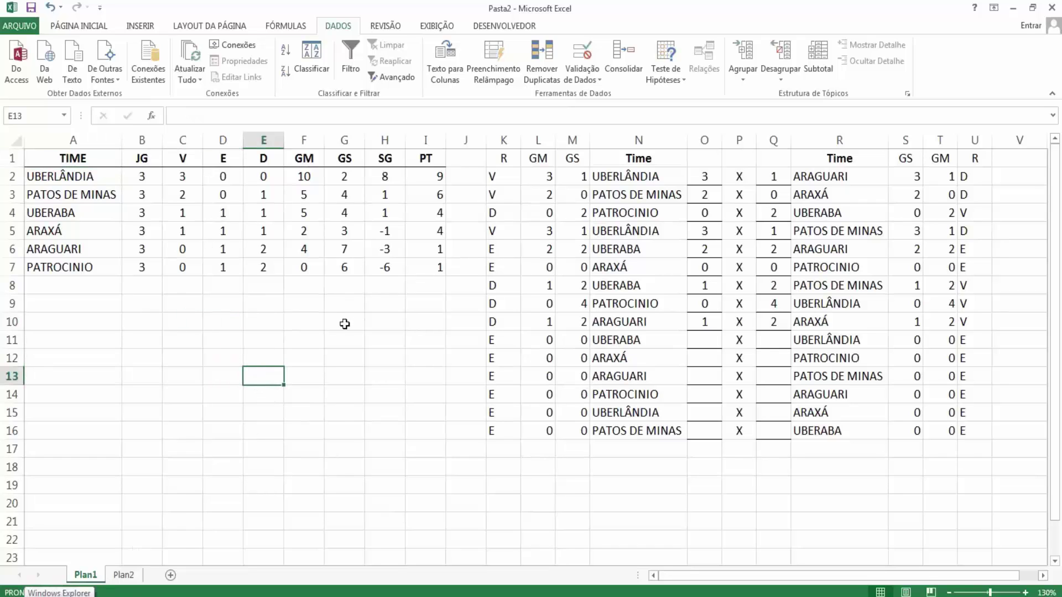
left_click(505, 29)
left_click(87, 27)
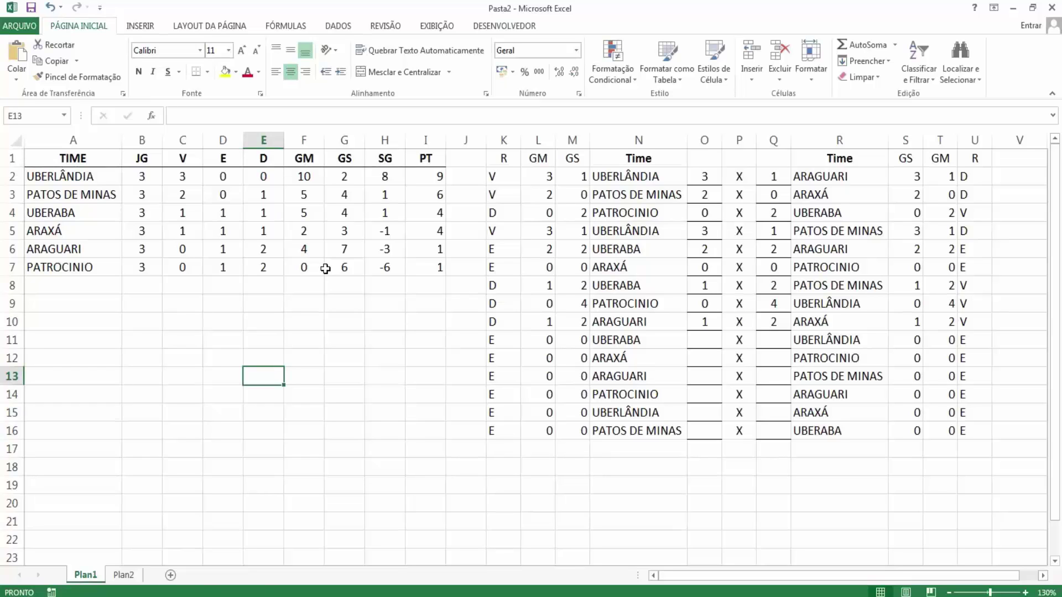
key("alt+F11")
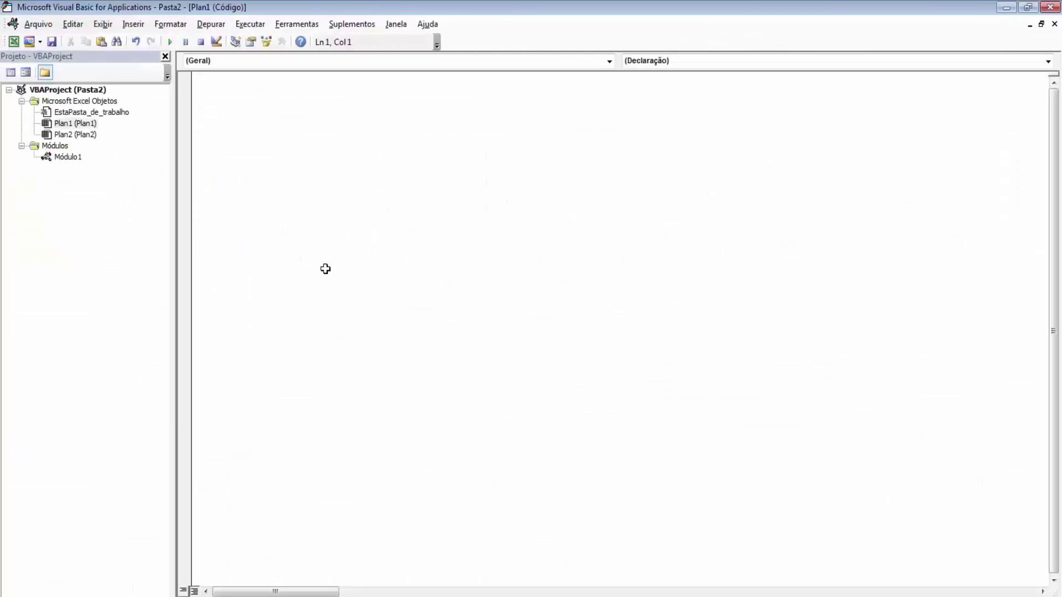
left_click(69, 160)
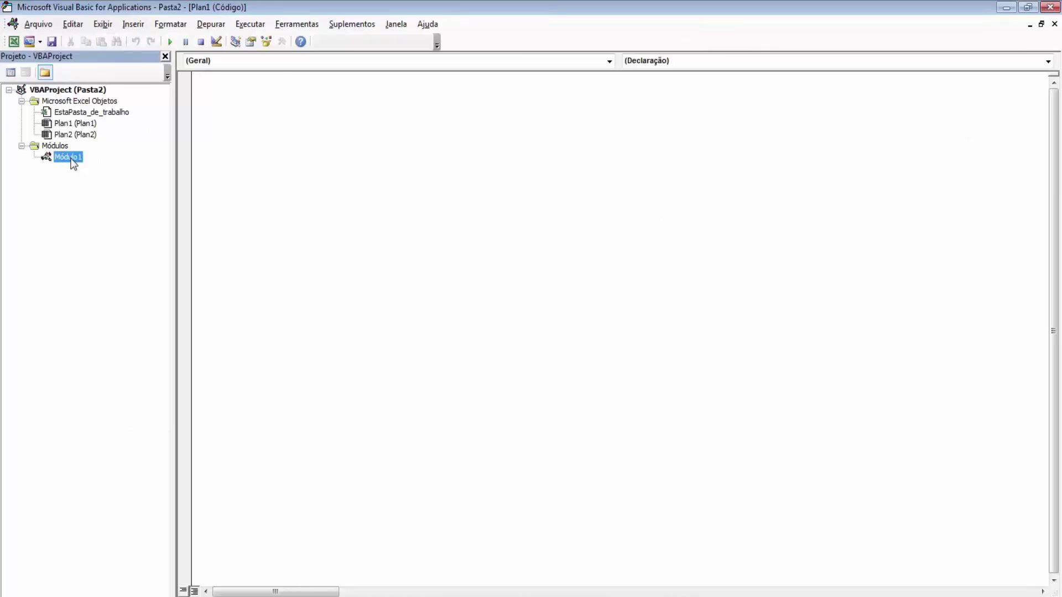
double_click(72, 162)
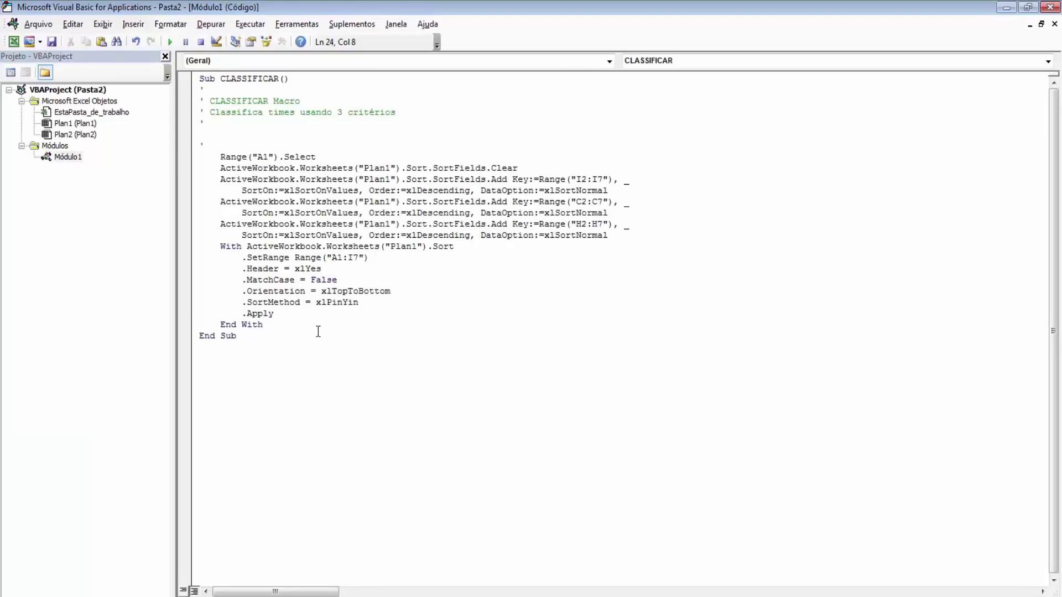
double_click(245, 79)
key("ctrl+c")
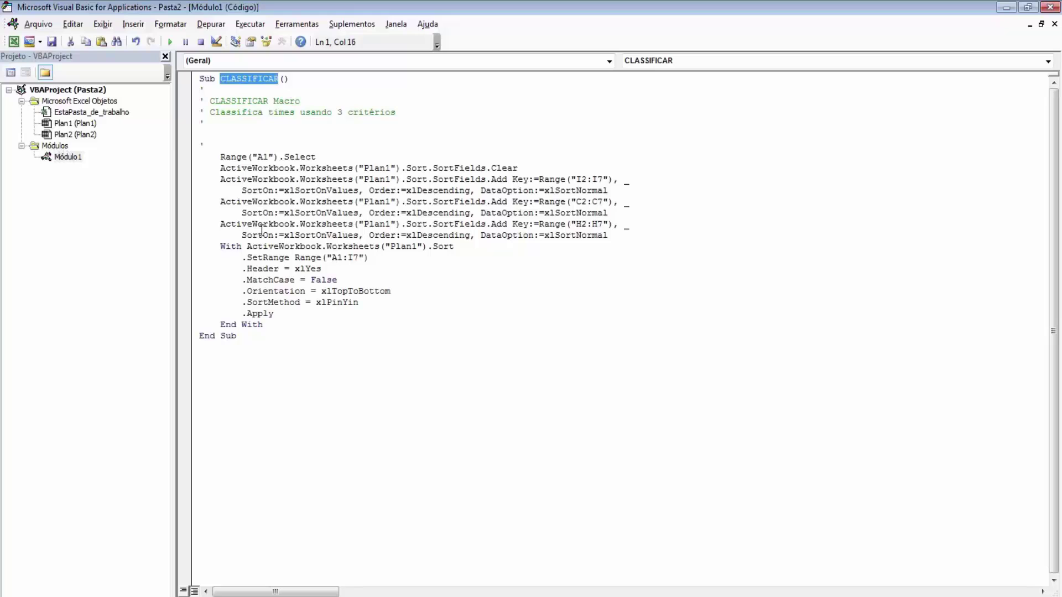
Open the code module of sheet Plan1 and create a Worksheet Change event procedure in it.
key("alt+F11")
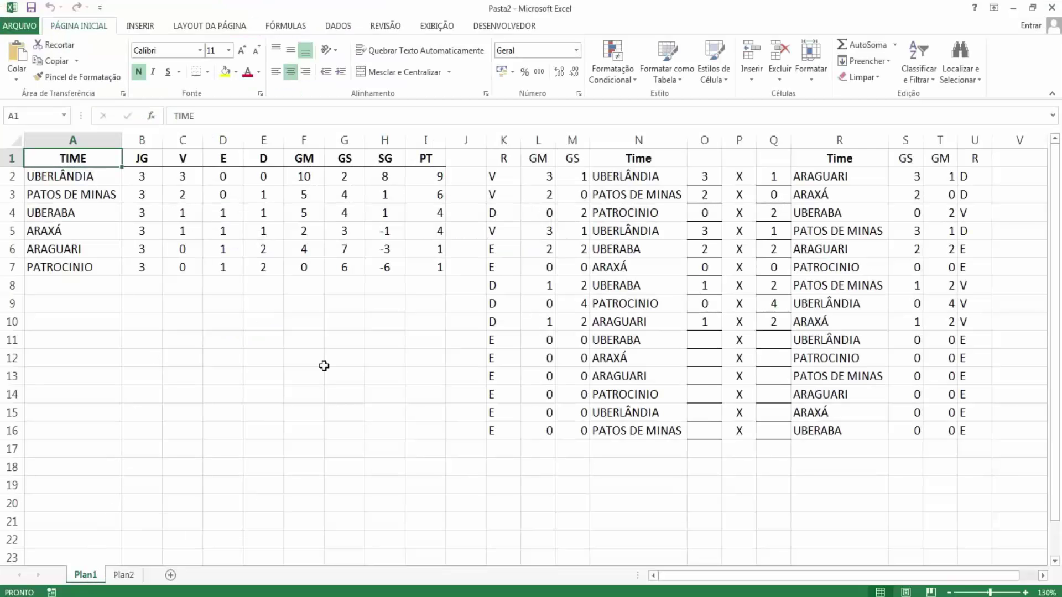
key("alt+F11")
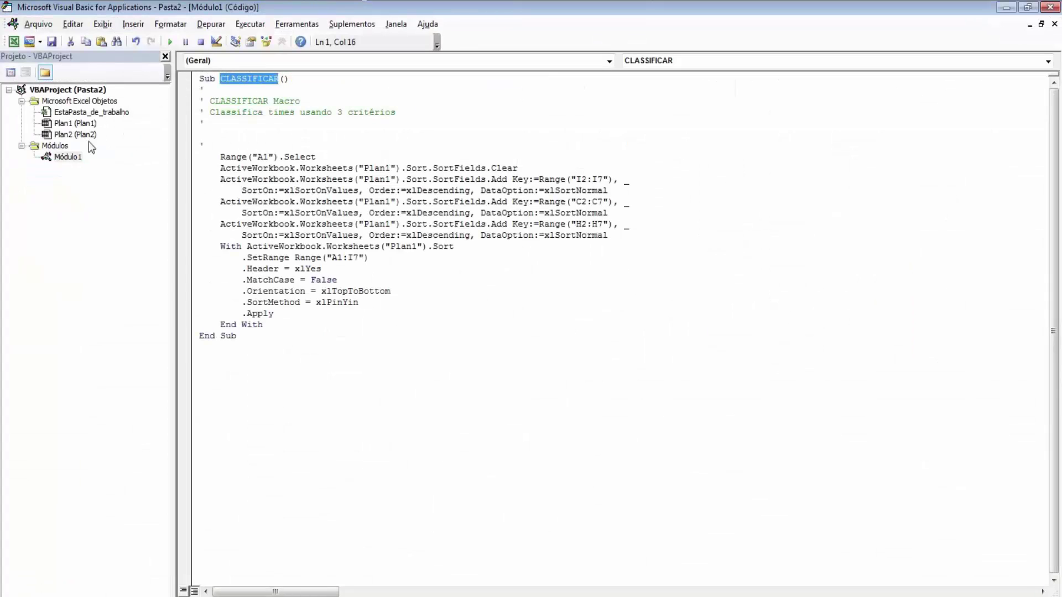
left_click(76, 125)
double_click(77, 125)
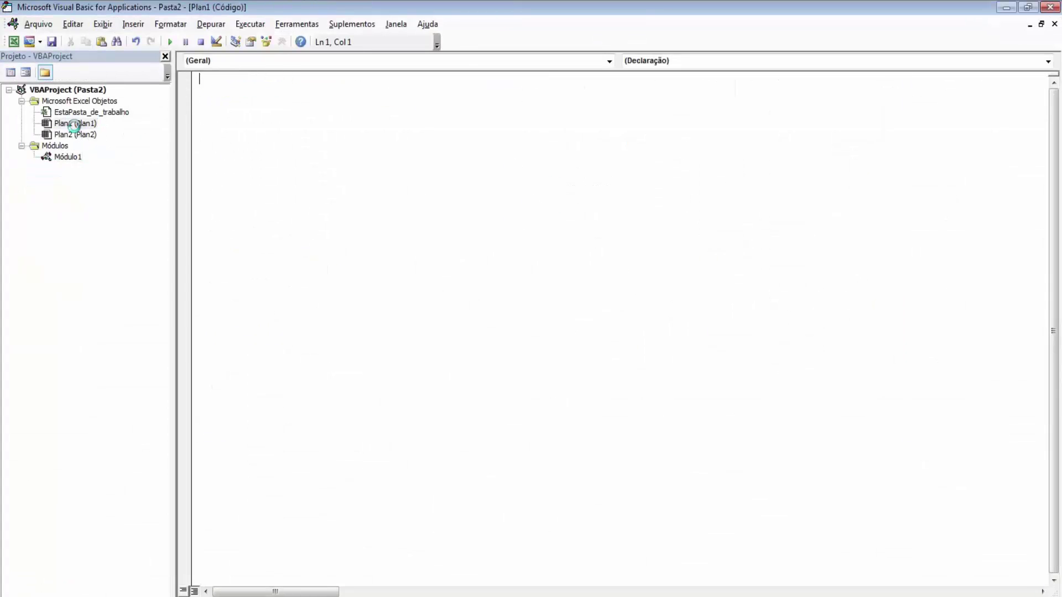
left_click(609, 62)
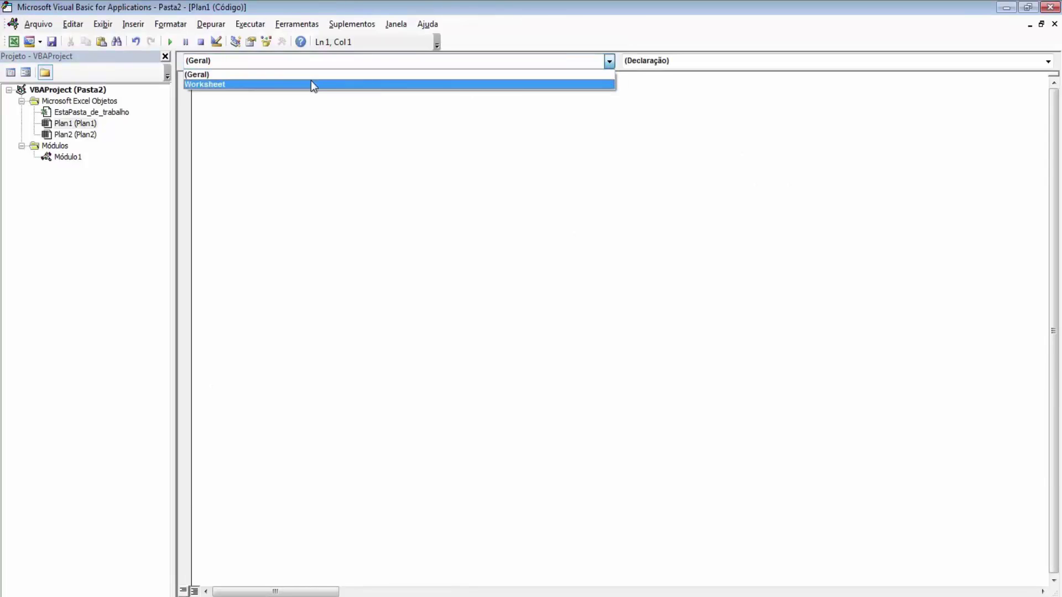
left_click(310, 83)
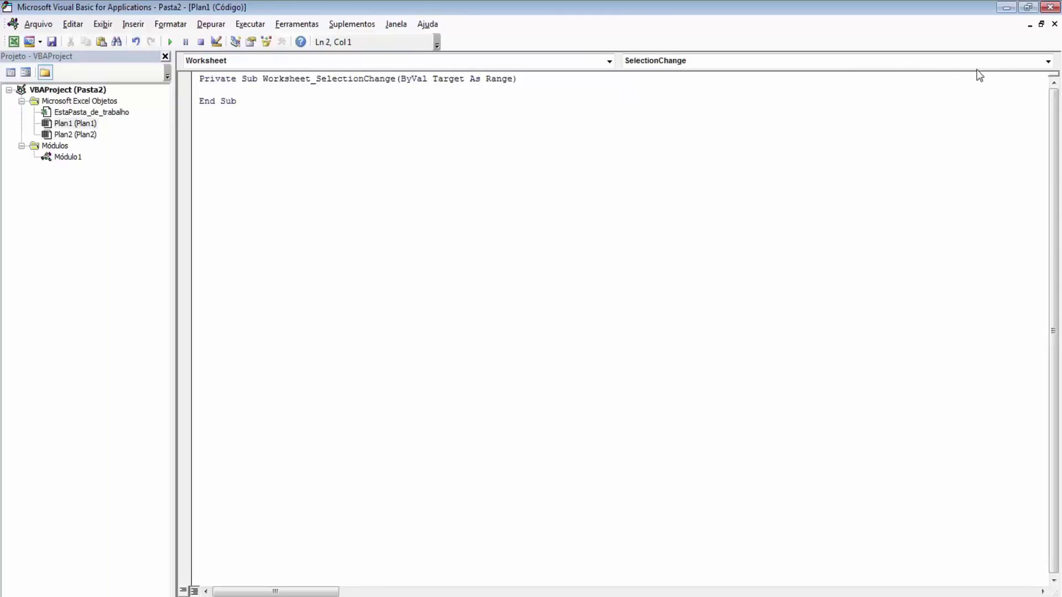
left_click(1048, 61)
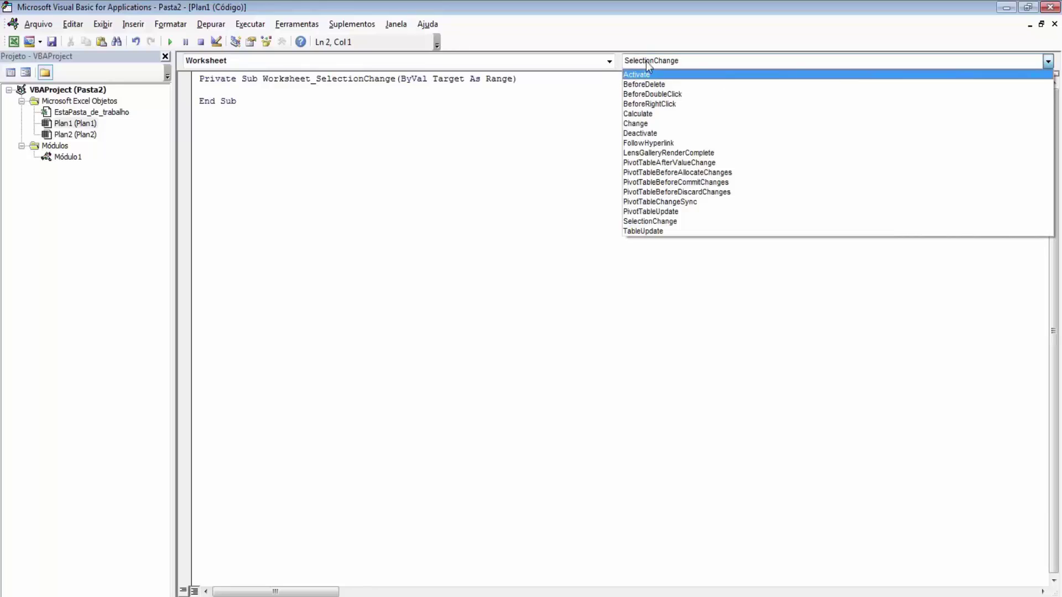
left_click(637, 125)
Delete the empty Worksheet_SelectionChange procedure, paste the CLASSIFICAR call into Worksheet_Change and return to the Excel sheet.
left_click(266, 136)
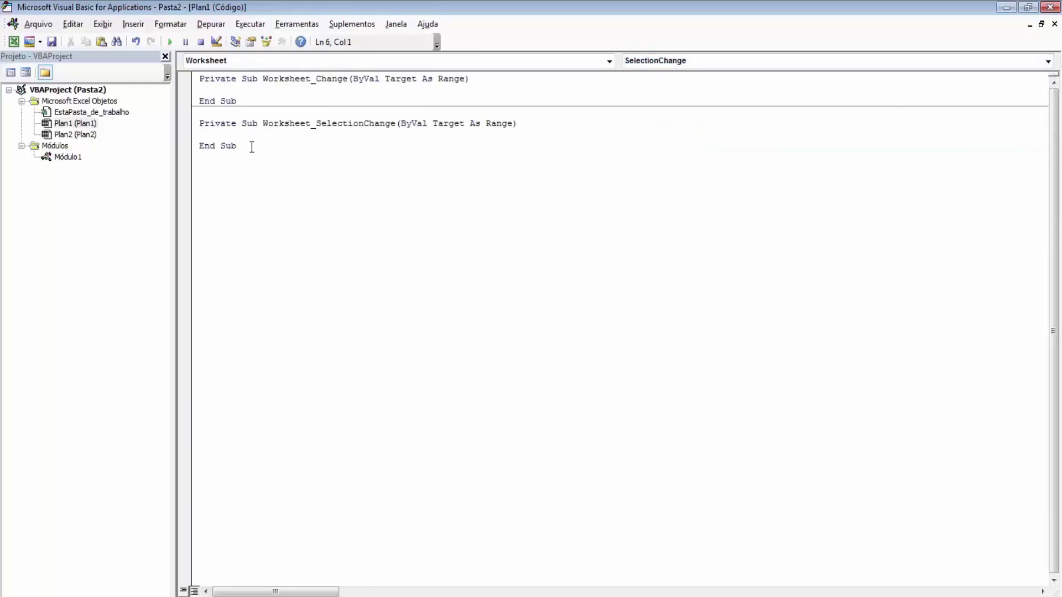
left_click_drag(251, 147, 188, 127)
key("Delete")
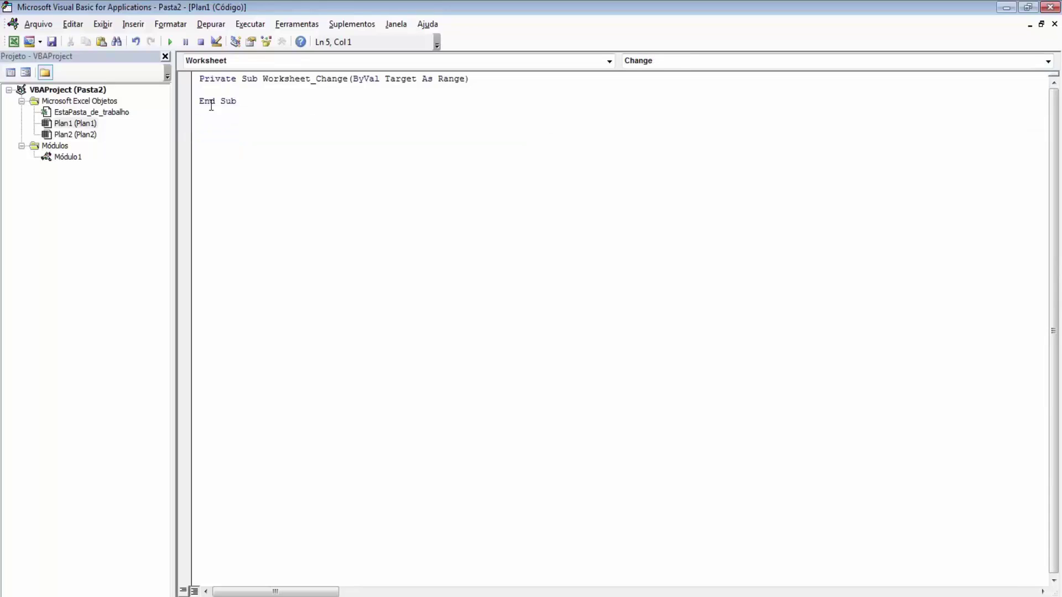
key("ctrl+v")
left_click(14, 42)
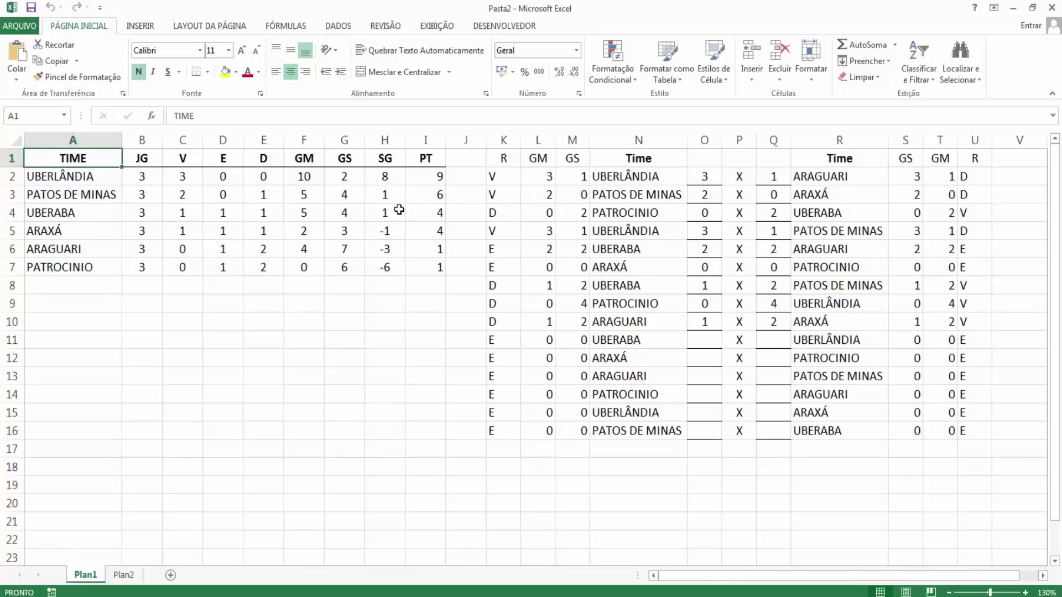
Enter 3 goals for ARAGUARI against PATOS DE MINAS in cell O13 to test the automatic sorting.
left_click(430, 215)
left_click(439, 231)
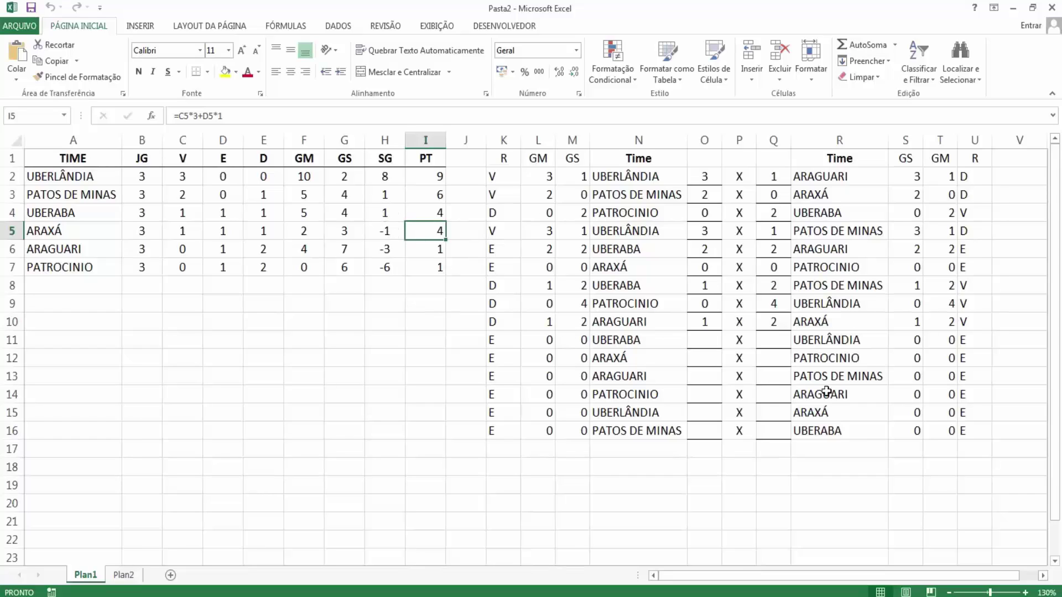
left_click(693, 375)
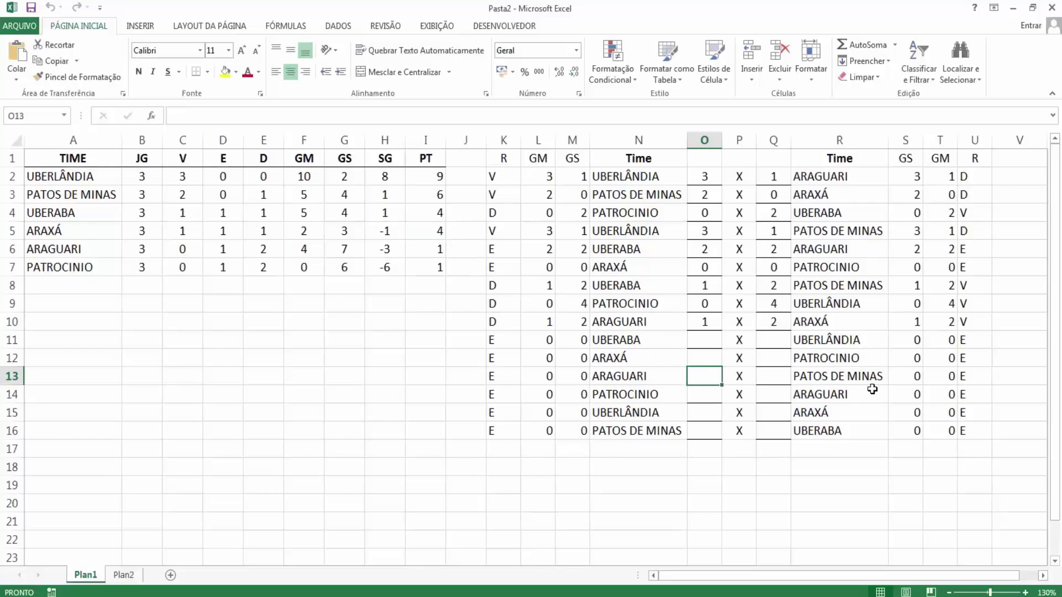
type("3")
left_click(779, 378)
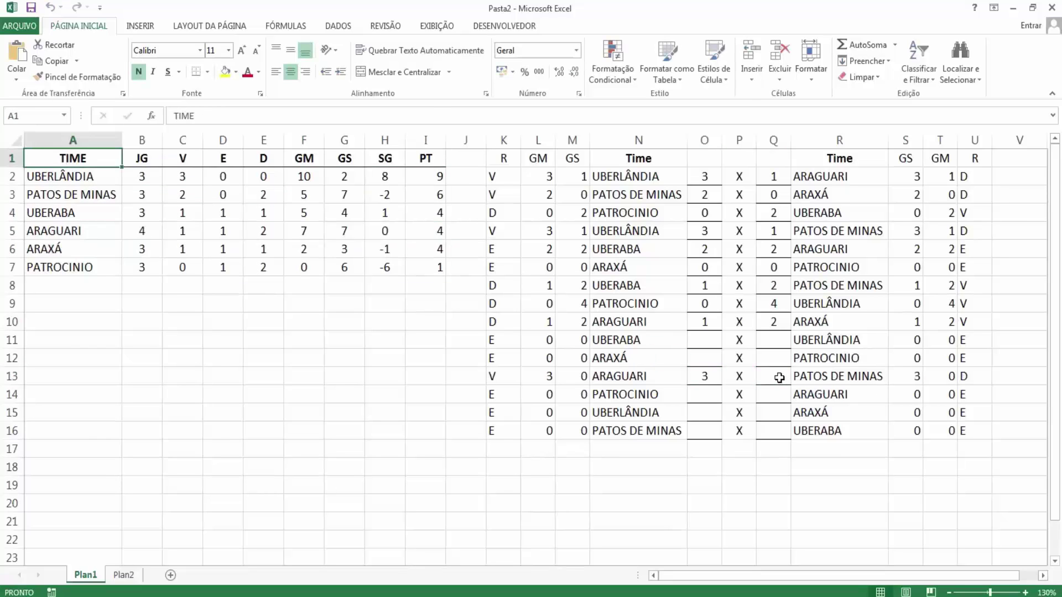
Enter 0 goals for PATOS DE MINAS against ARAGUARI in cell Q13.
left_click(779, 378)
type("0")
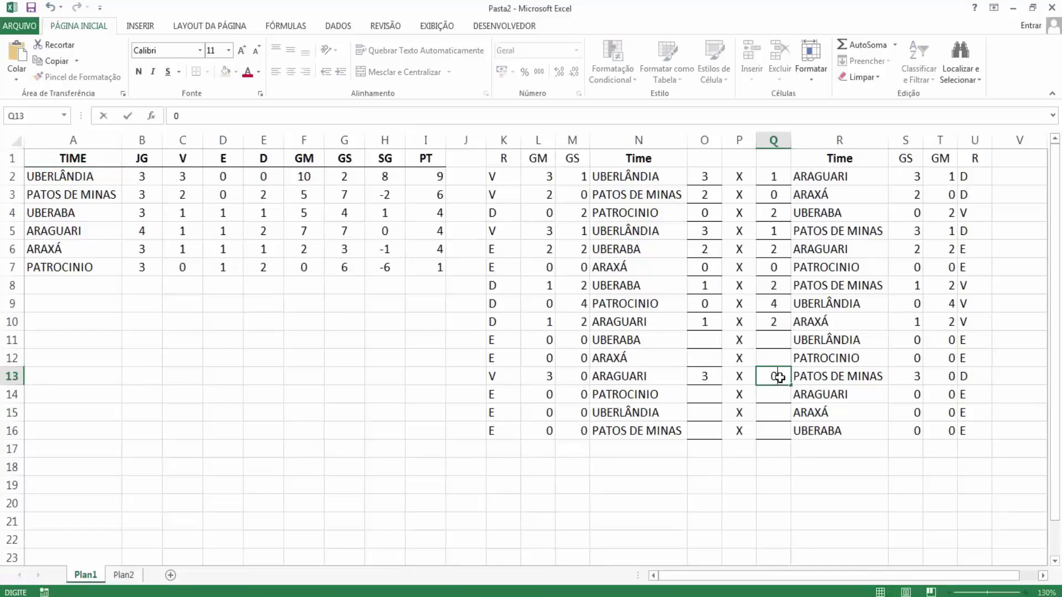
key("Return")
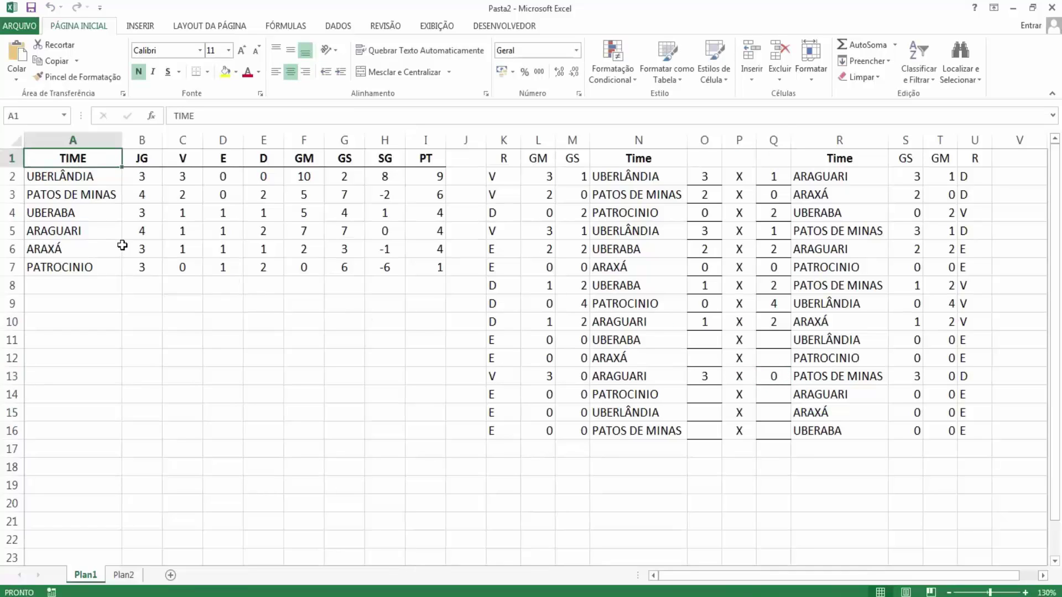
Review ARAGUARI's row in the standings from games played through wins, draws, losses, goals and goal difference to points.
left_click(139, 234)
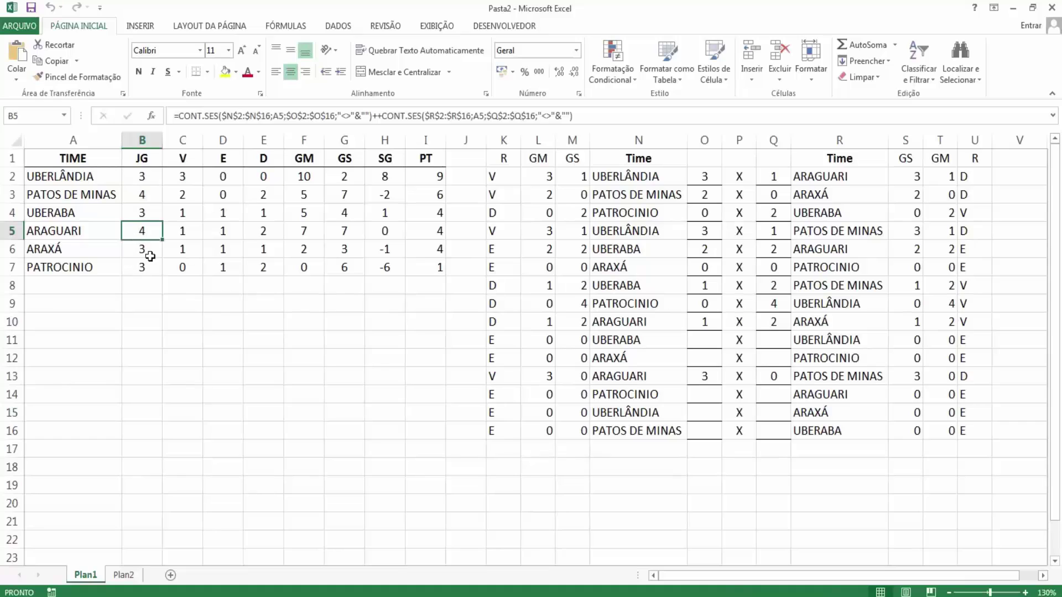
left_click(191, 237)
left_click(225, 237)
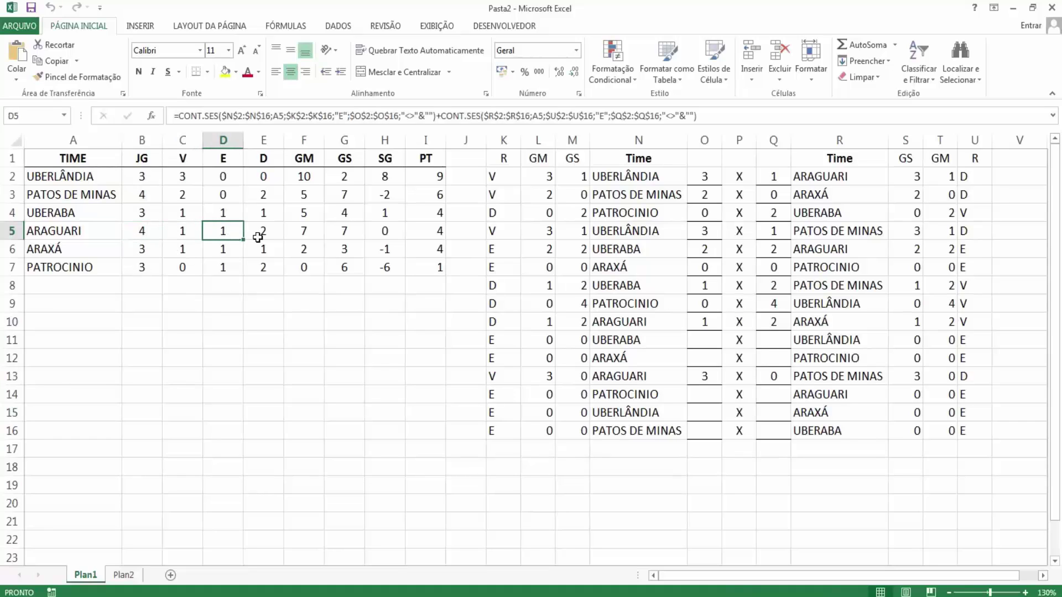
left_click(258, 237)
left_click(304, 235)
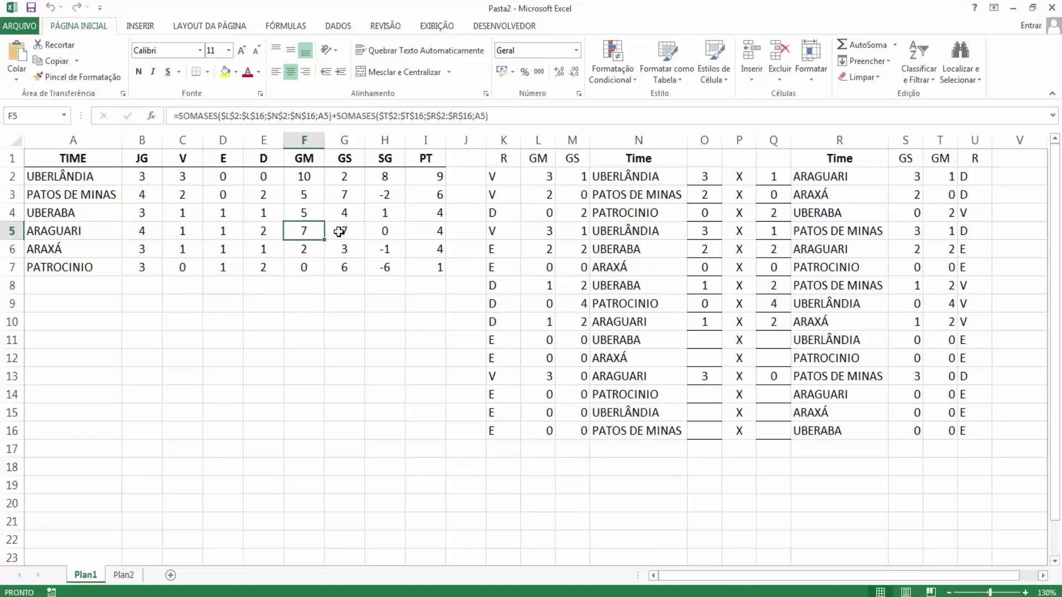
left_click(340, 232)
left_click(376, 232)
left_click(437, 233)
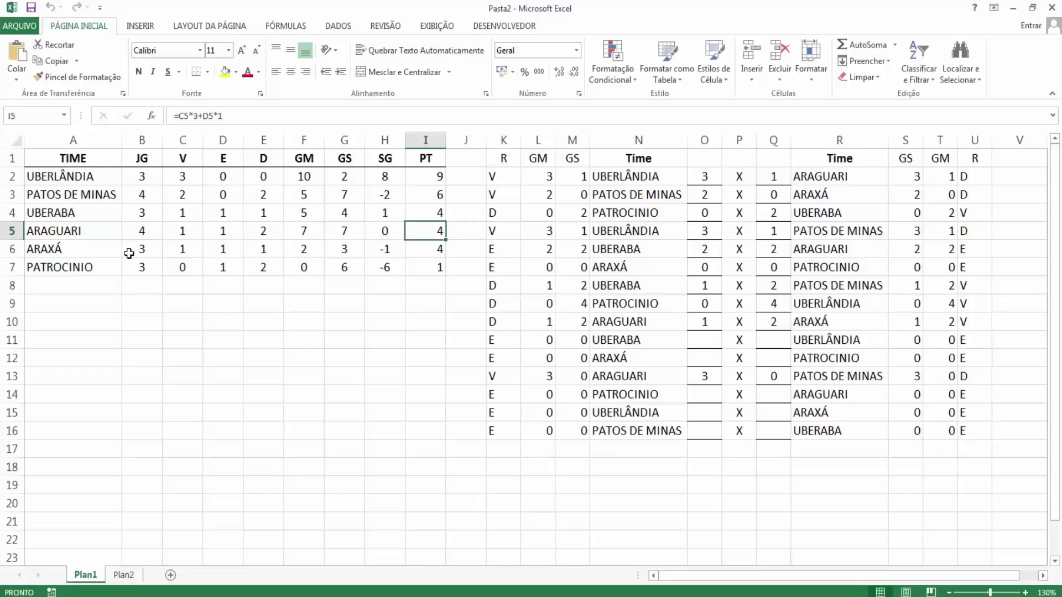
Enter the UBERABA against UBERLÂNDIA score in row 11 as 0 x 2.
left_click(705, 339)
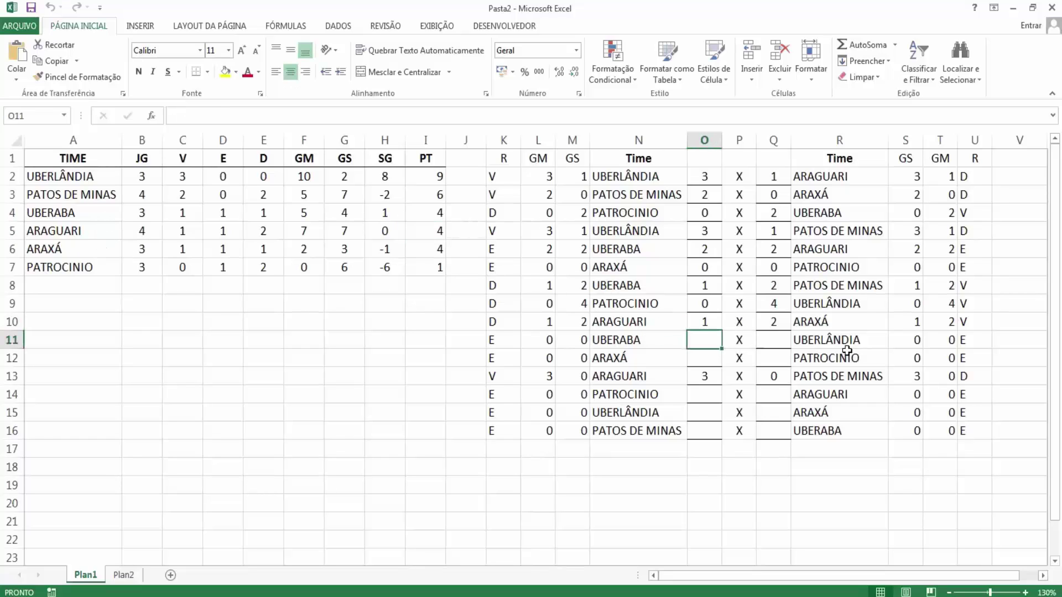
type("0")
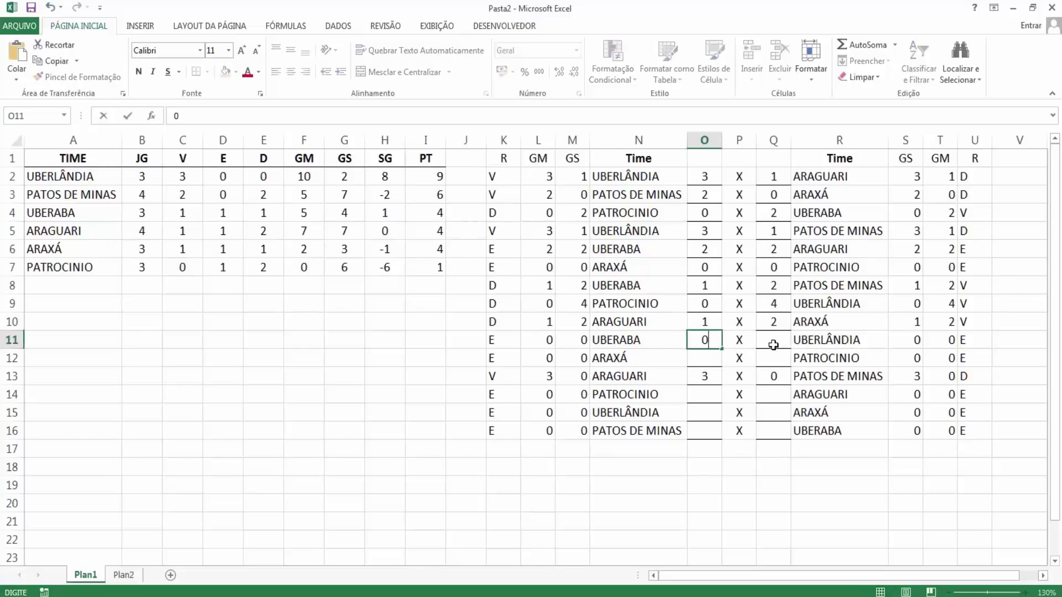
left_click(774, 340)
key("ctrl+Home")
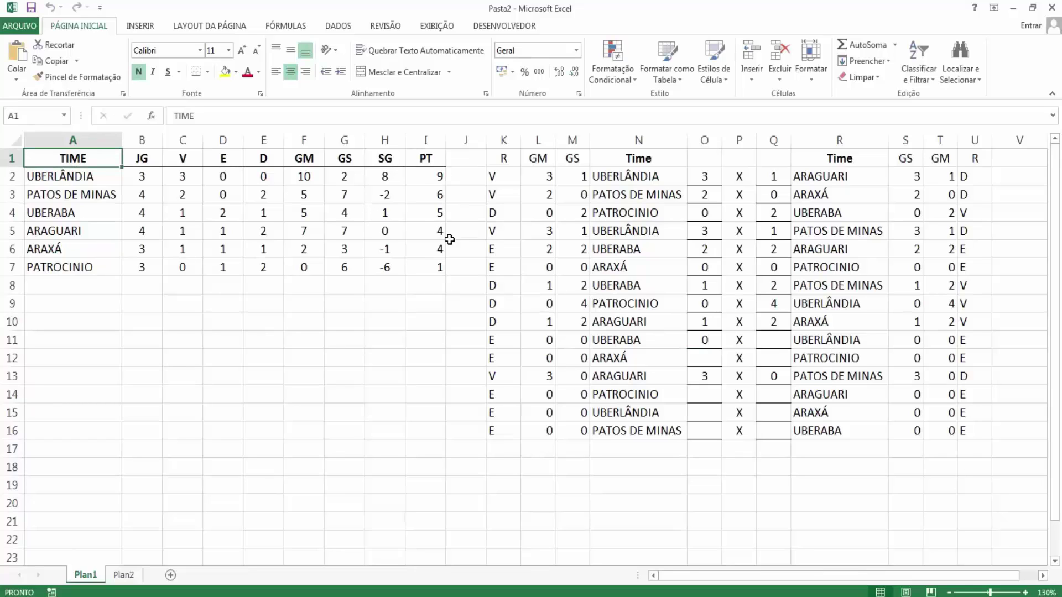
left_click(776, 343)
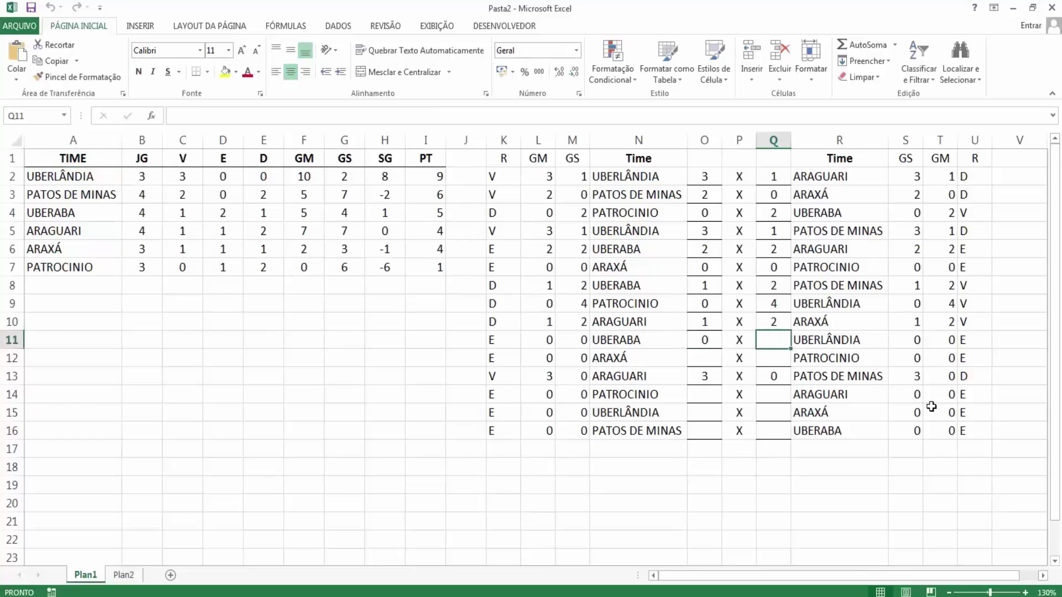
type("2")
key("ctrl+Home")
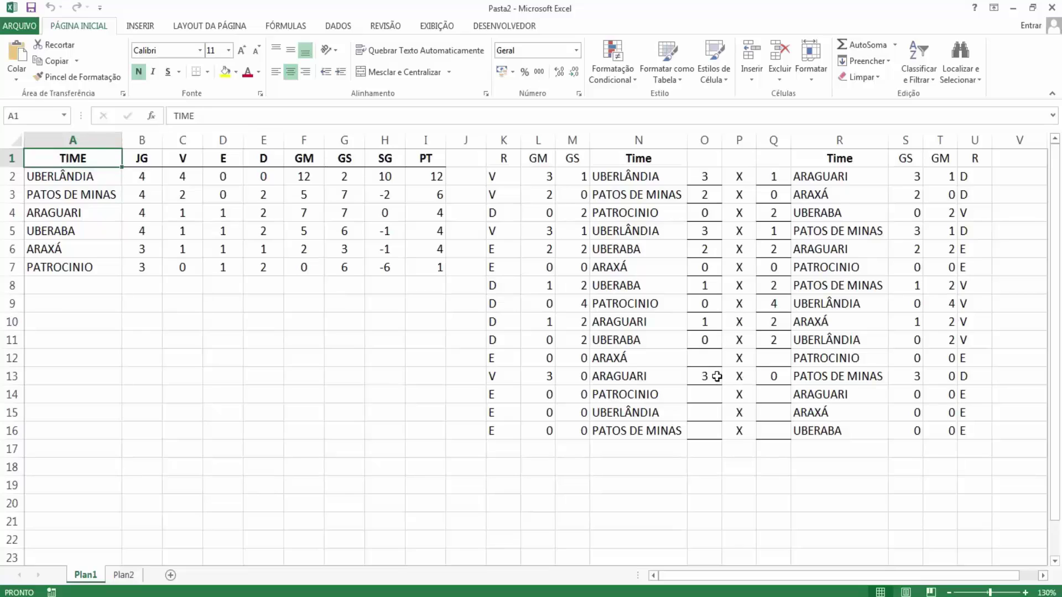
Select empty cell N17, open the Módulo1 code in the Visual Basic editor and add a blank line after End With.
left_click(627, 453)
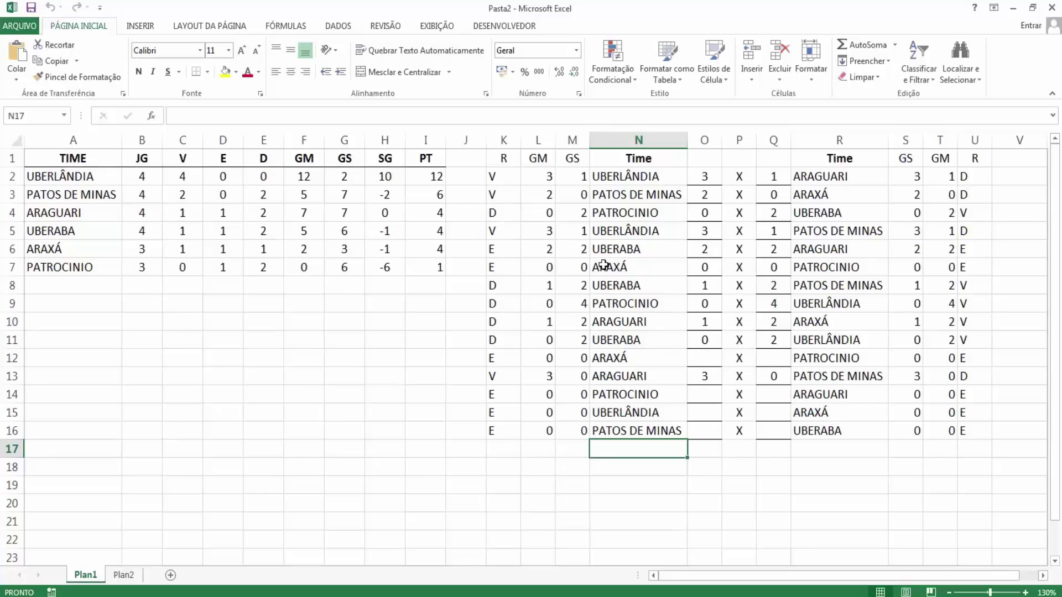
key("alt+F11")
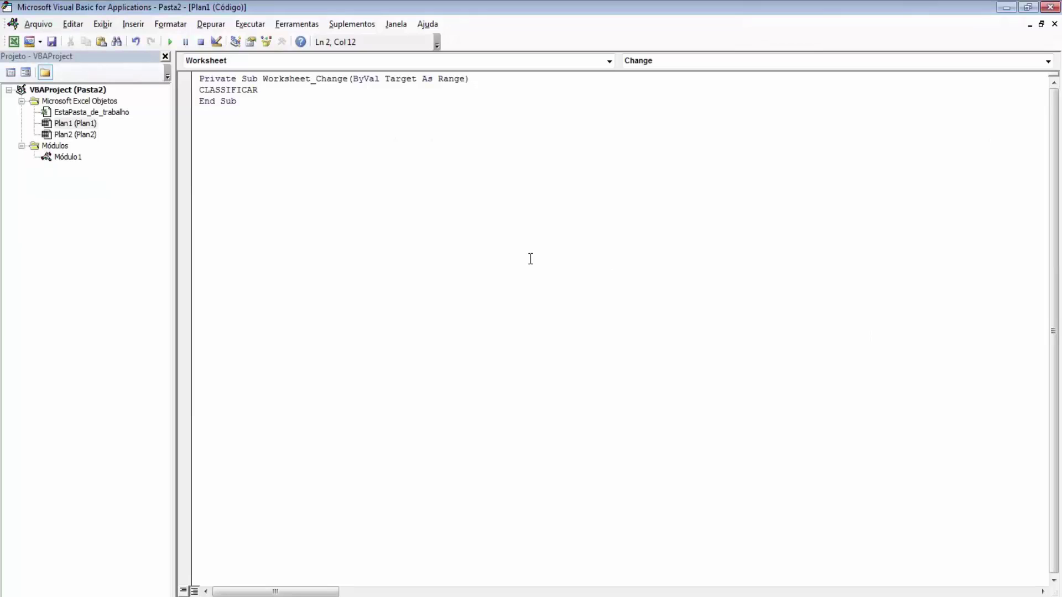
double_click(68, 157)
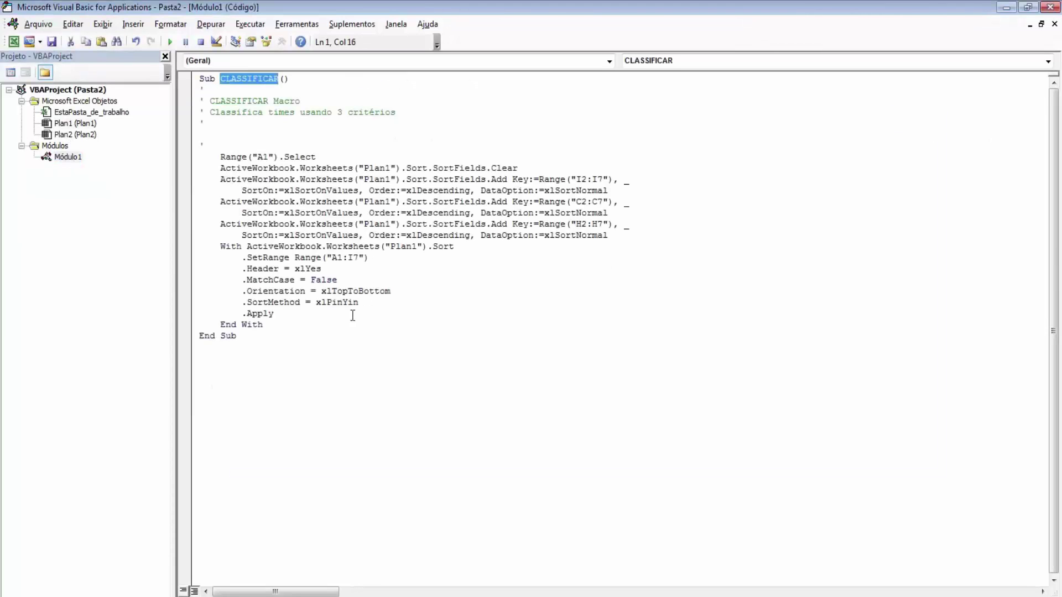
left_click(306, 327)
key("Return")
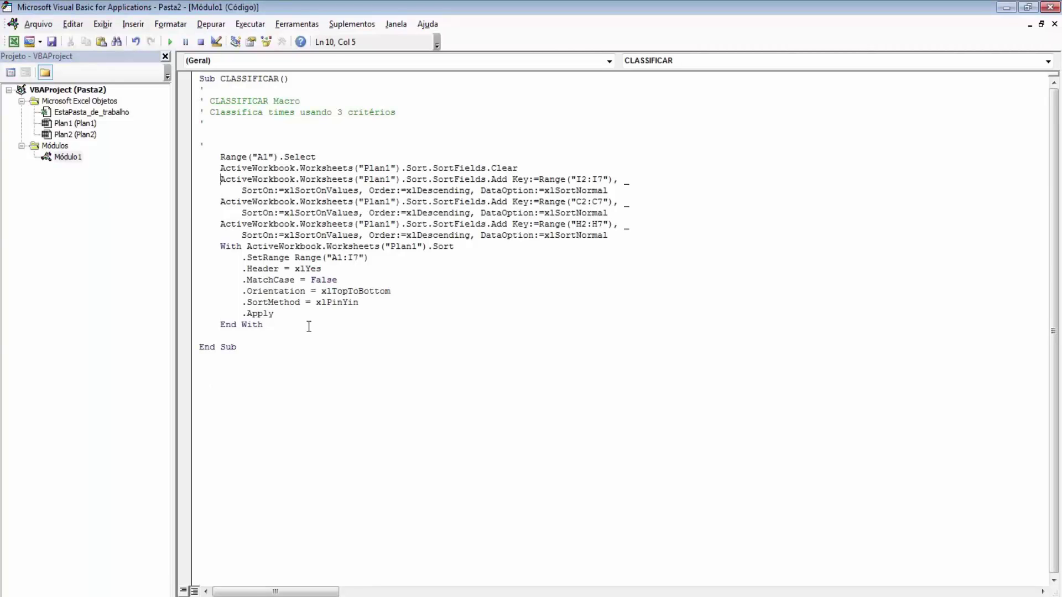
Copy the Range("A1").Select statement in the CLASSIFICAR macro and paste it on the blank line before End Sub.
key("Up")
key("Up")
key("shift+End")
key("ctrl+c")
key("Down")
key("Down")
key("Down")
key("Down")
key("ctrl+v")
Change the cell reference in the pasted Select statement to N17 and return to the Excel sheet.
key("Left")
key("shift+Left")
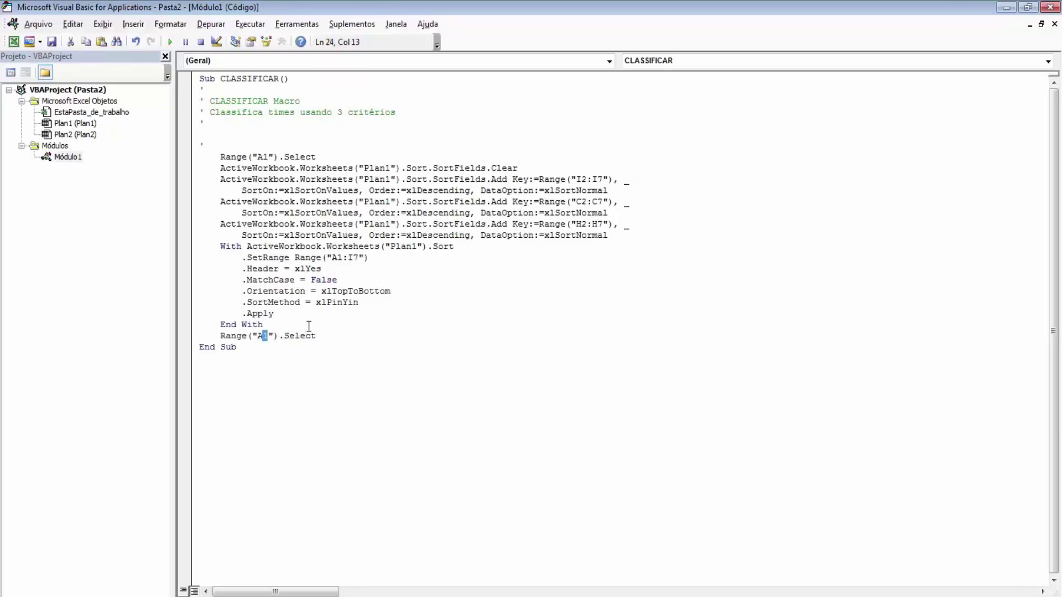
key("Left")
key("shift+Left")
type("n")
key("BackSpace")
key("BackSpace")
type("N9")
key("BackSpace")
type("17")
key("alt+F11")
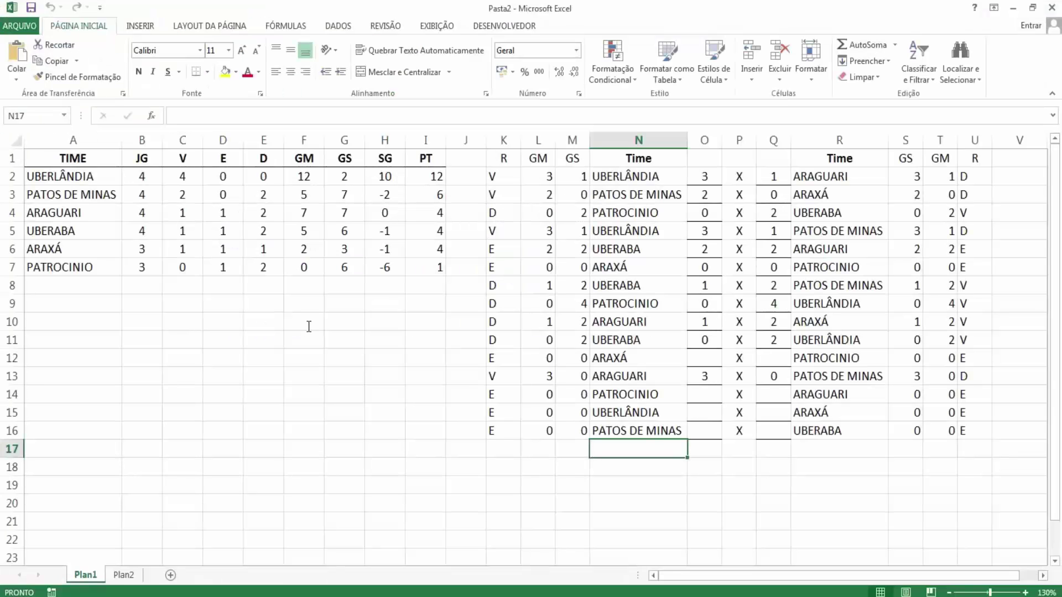
key("alt+F11")
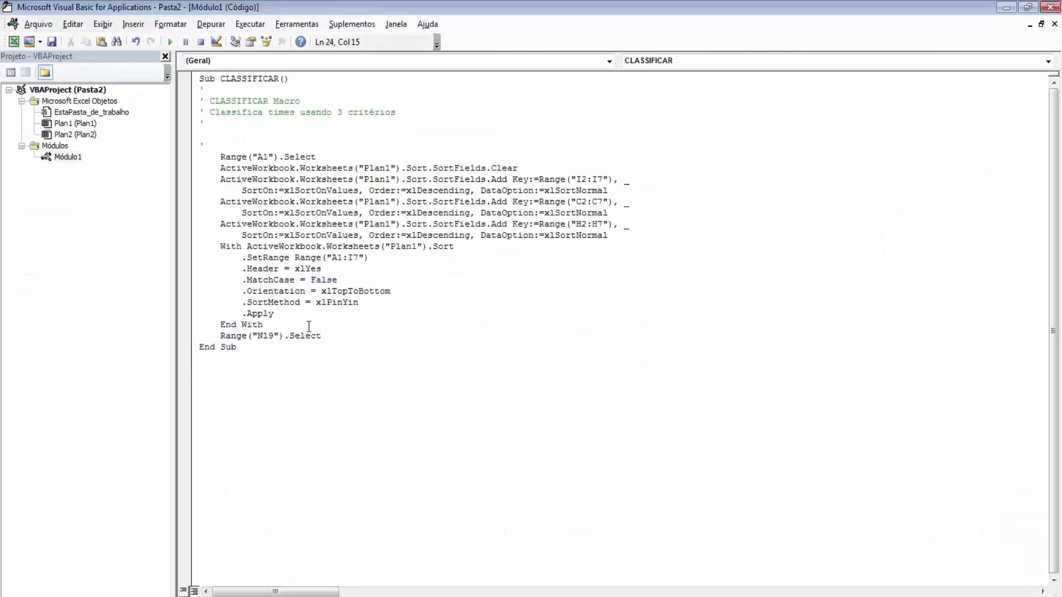
key("shift+Left")
type("7")
key("alt+Tab")
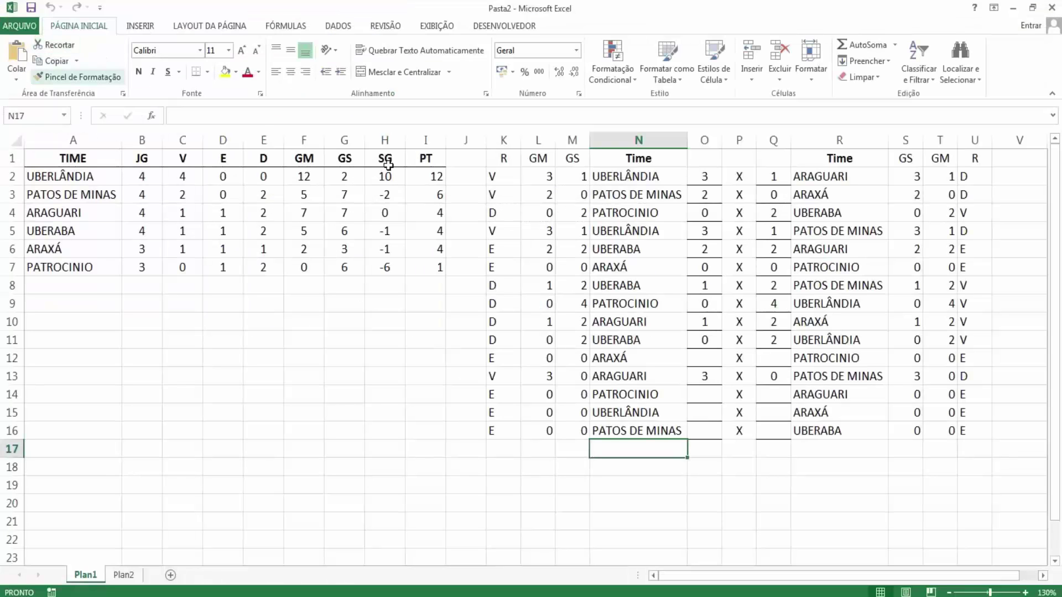
Enter the ARAXÁ against PATROCINIO score in row 12 as 1 x 2 and check the tied teams' points and goal differences.
left_click(718, 360)
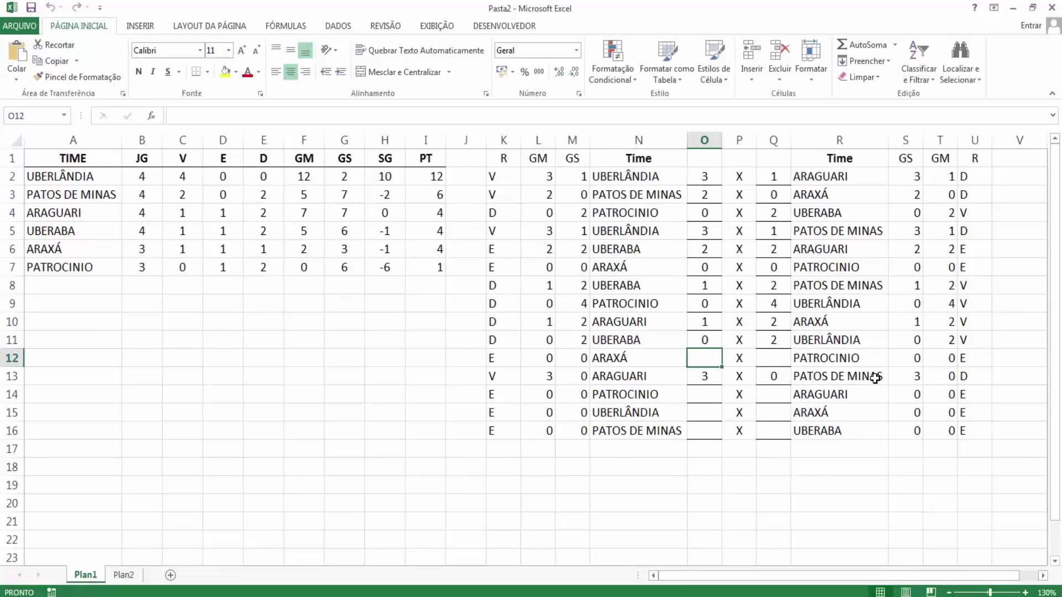
type("1")
key("Return")
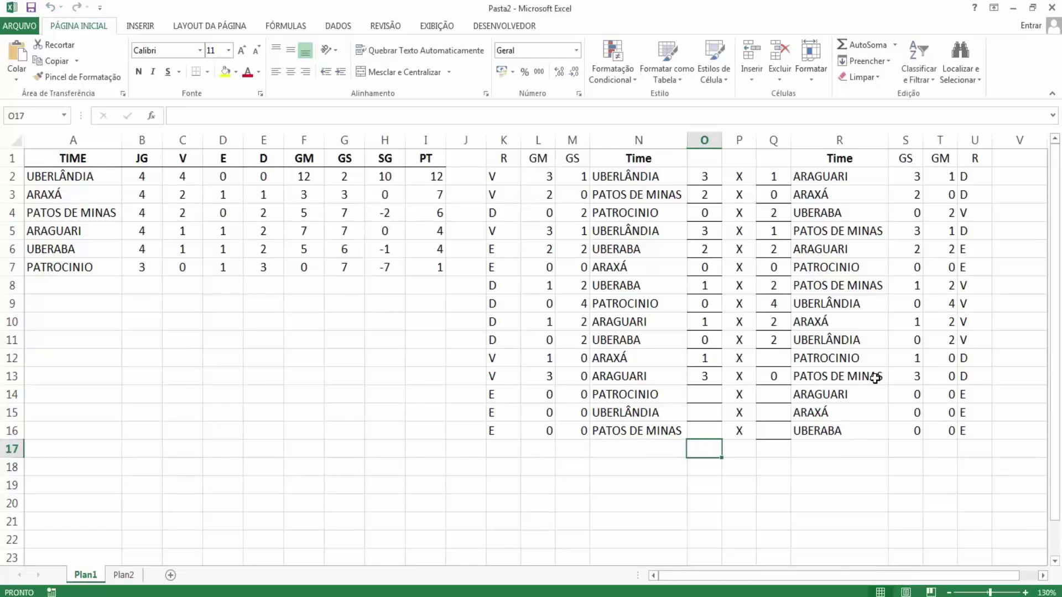
key("Left")
key("Up")
key("Up")
key("Up")
key("Up")
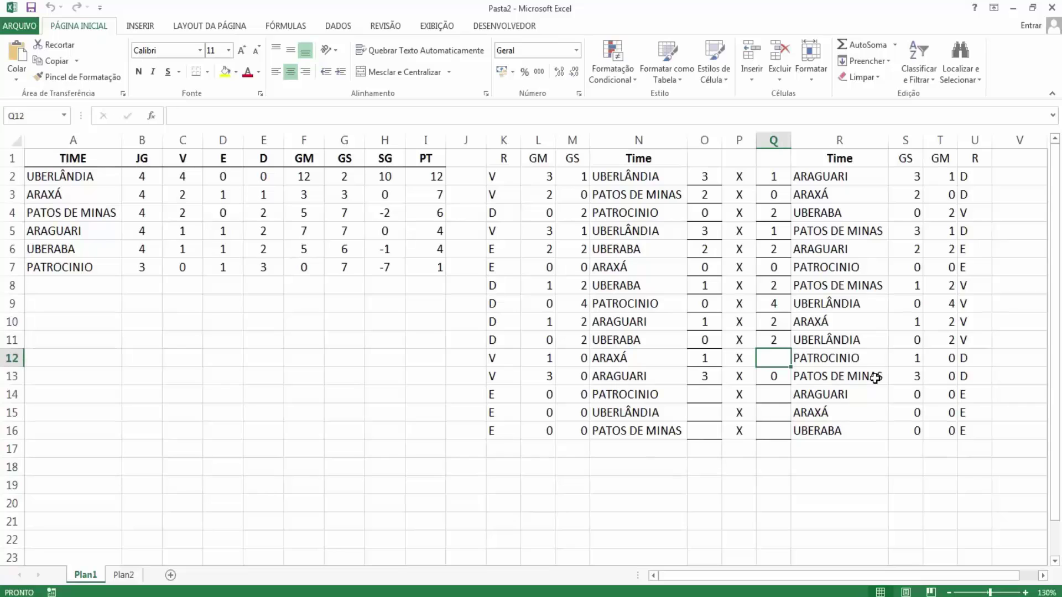
type("2")
key("Return")
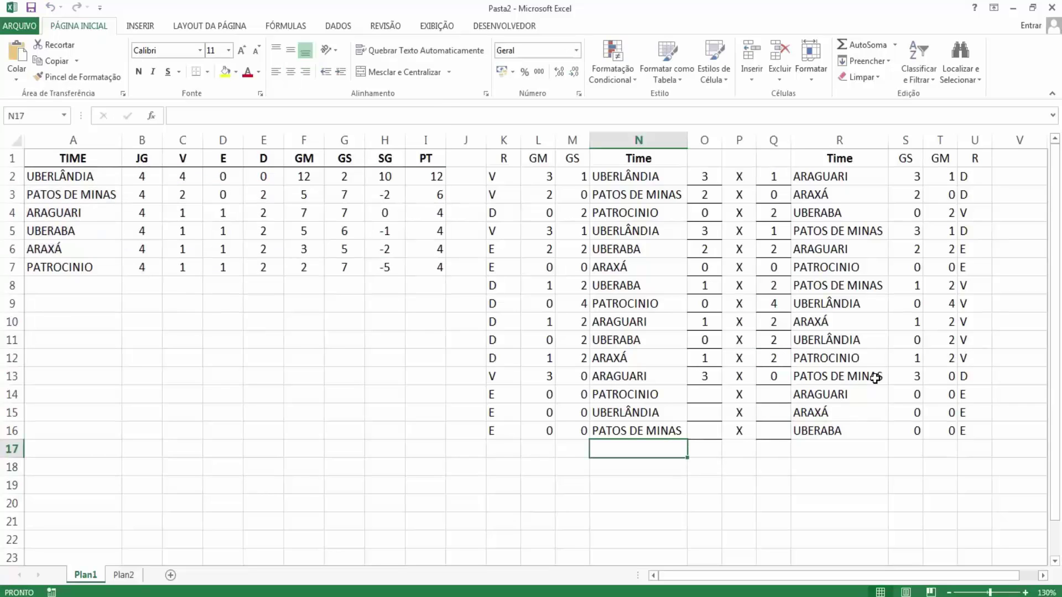
left_click_drag(413, 214, 428, 267)
left_click(390, 267)
left_click(390, 248)
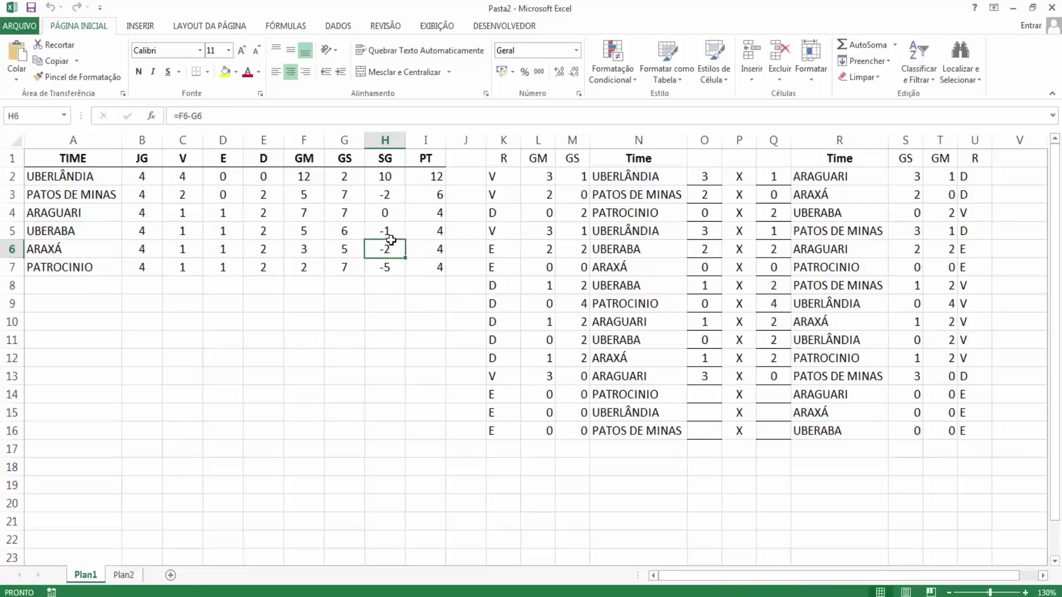
left_click(393, 228)
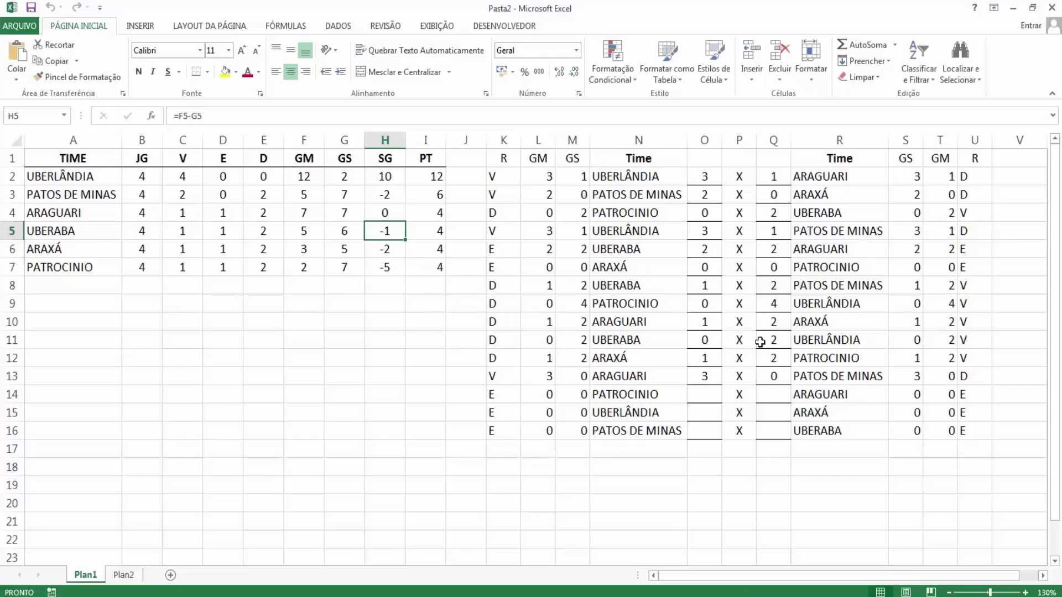
Enter the PATROCINIO against ARAGUARI score in row 14 as 2 x 0.
left_click(714, 396)
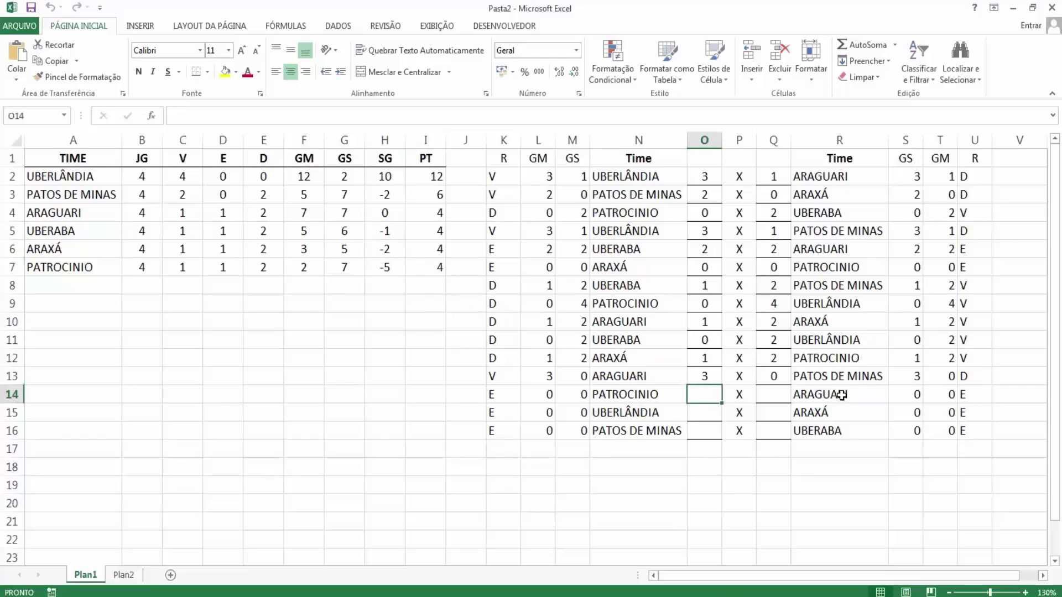
type("2")
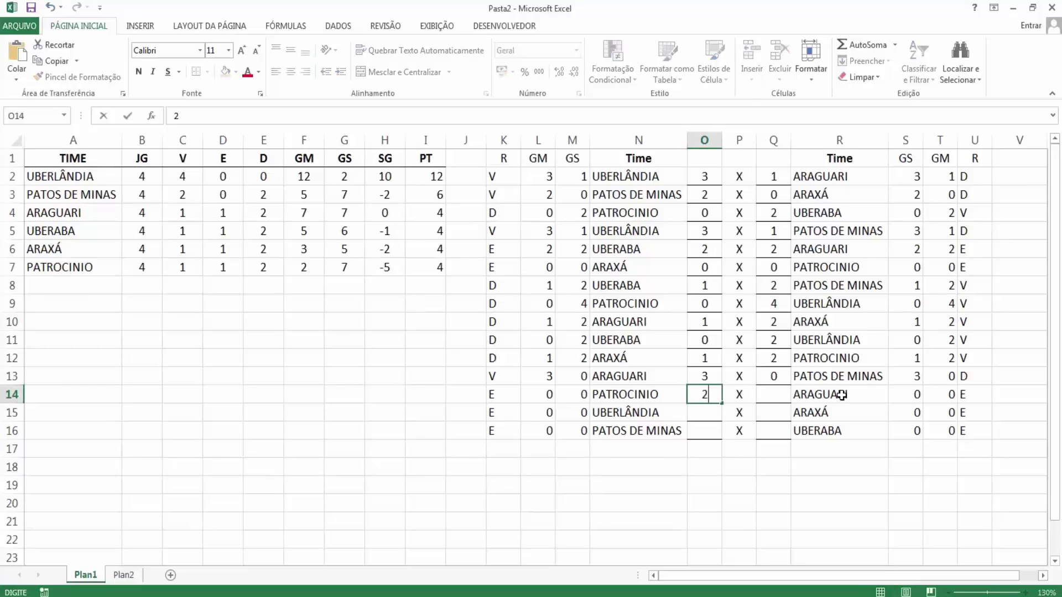
key("Return")
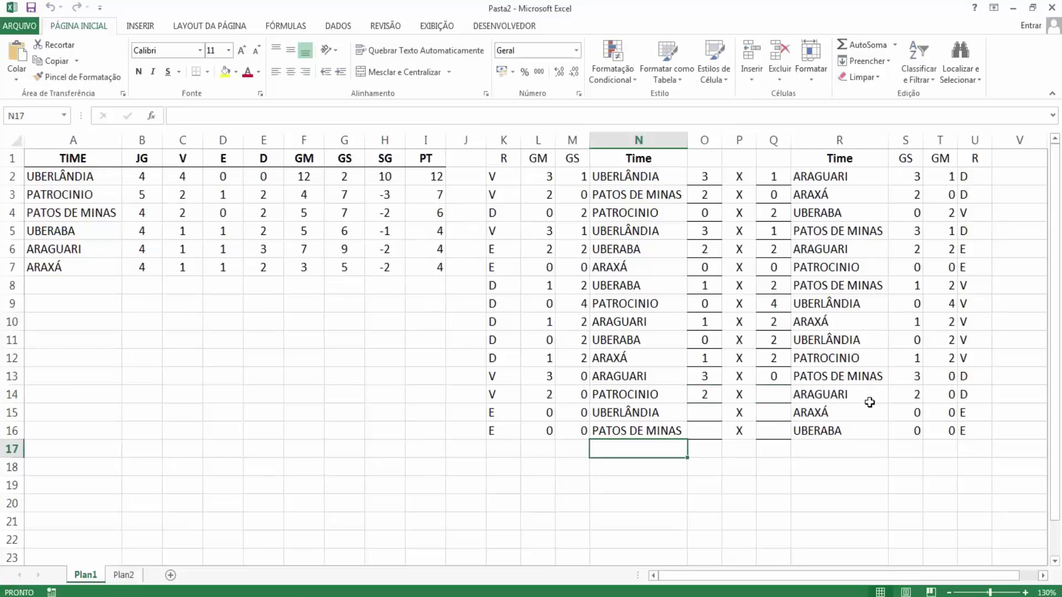
left_click(793, 394)
left_click(788, 395)
type("0")
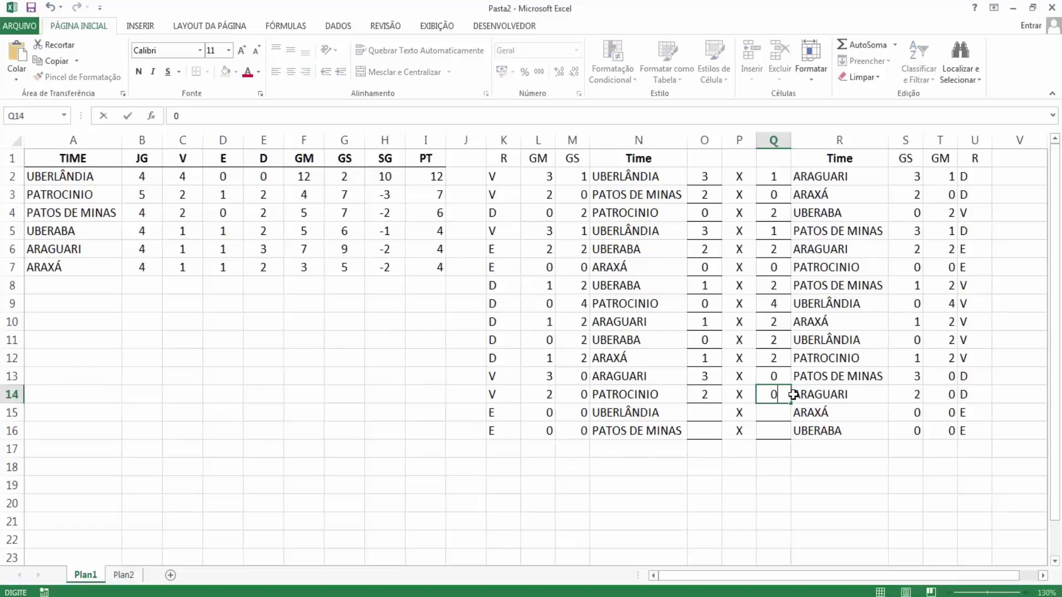
key("Return")
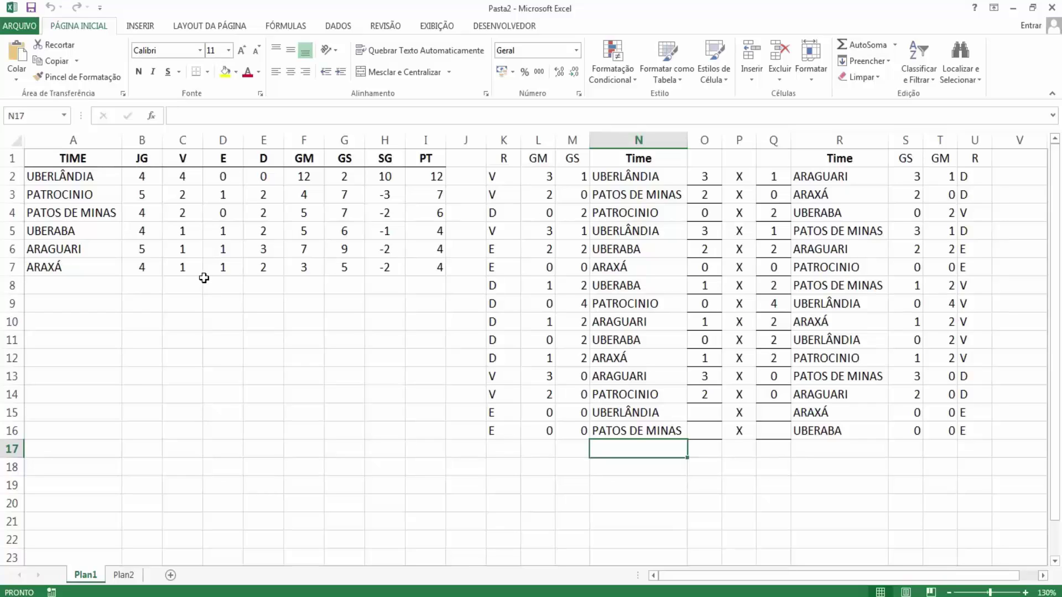
Change ARAXÁ's goals against PATOS DE MINAS in cell Q3 to 2.
left_click(767, 195)
type("2")
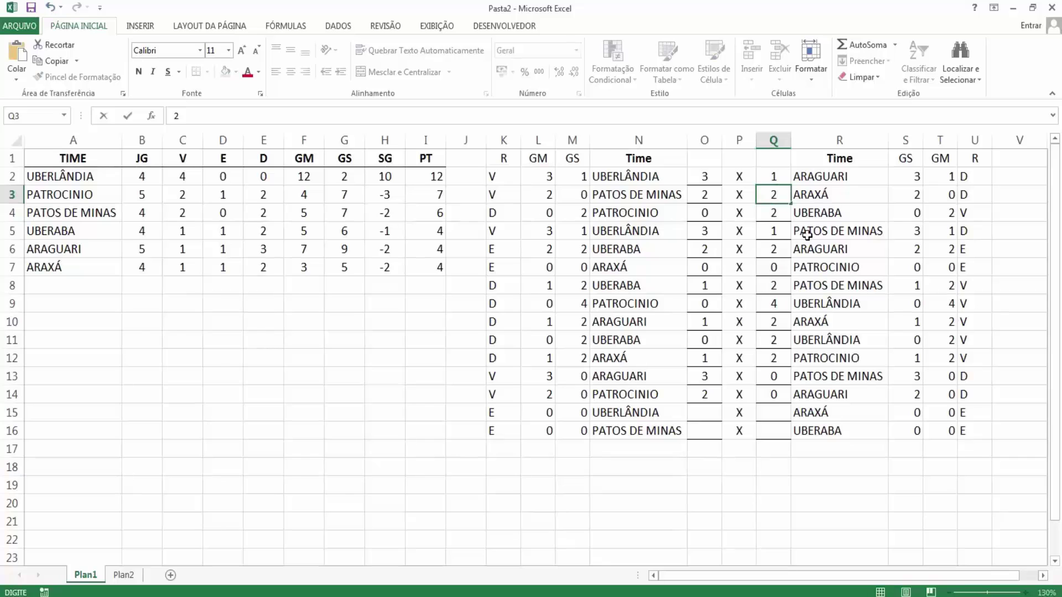
left_click(708, 264)
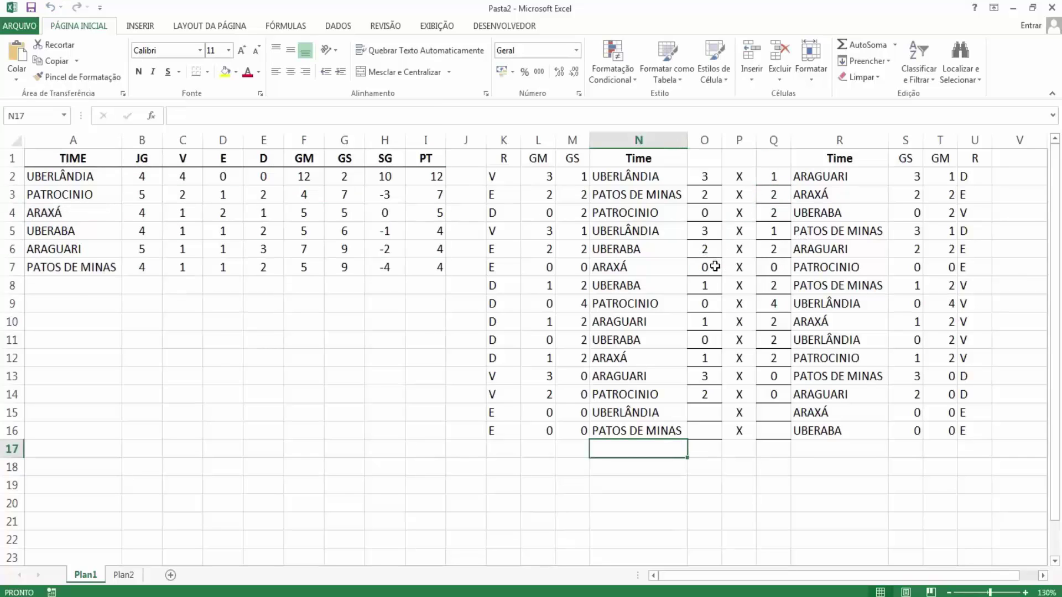
type("2")
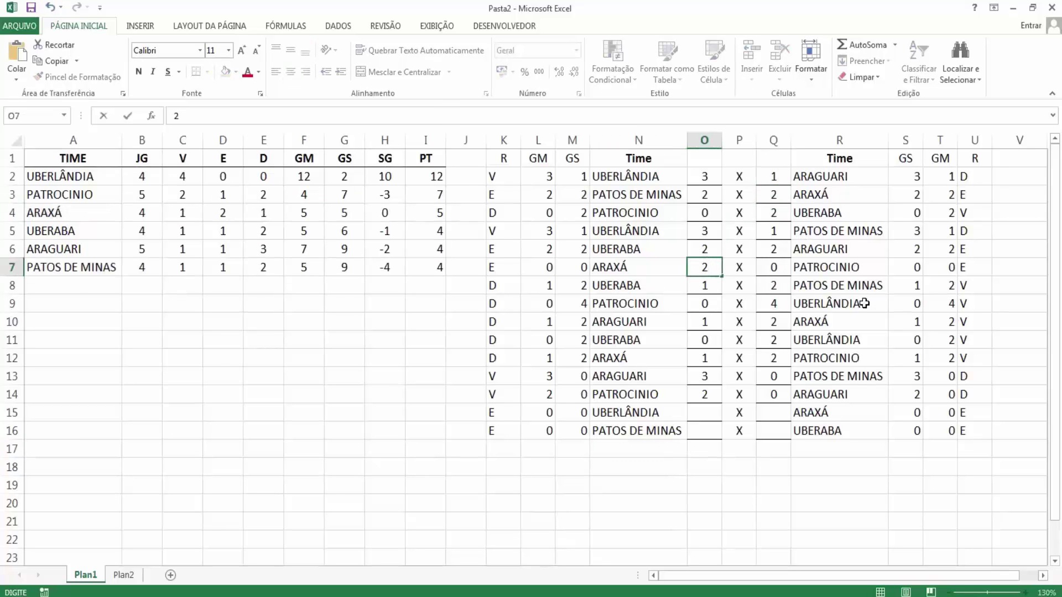
key("Escape")
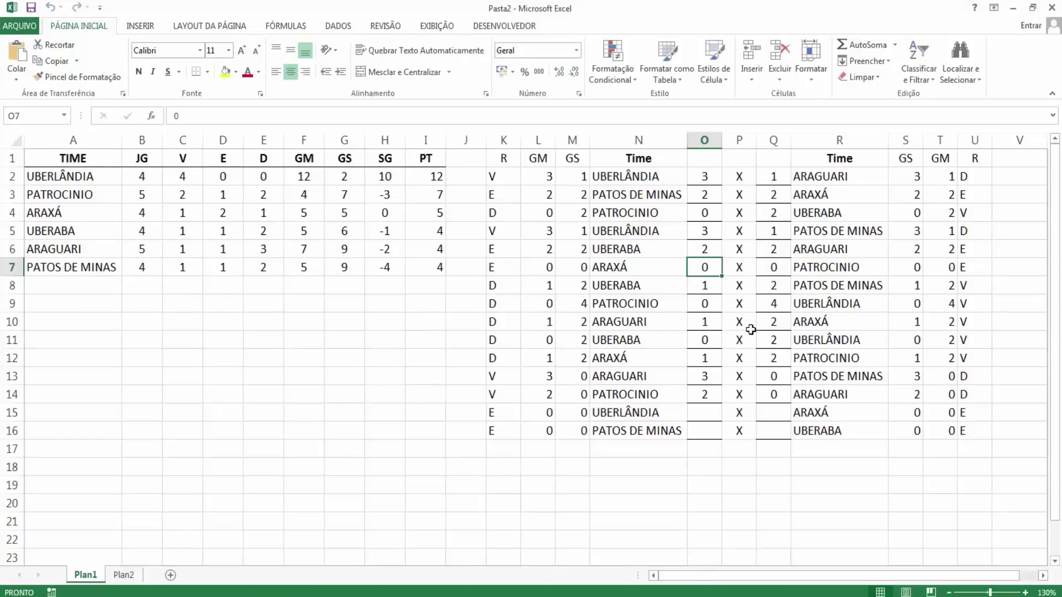
left_click(771, 323)
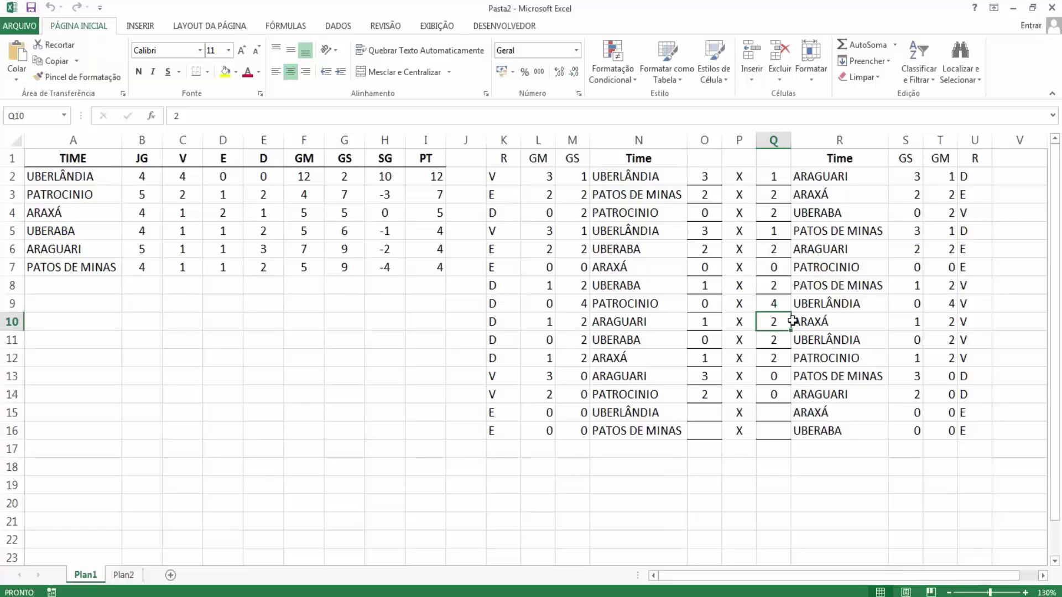
Set ARAXÁ's goals against ARAGUARI in Q10 to 1 and change the ARAGUARI against PATOS DE MINAS score in row 13 to 0 x 1.
type("1")
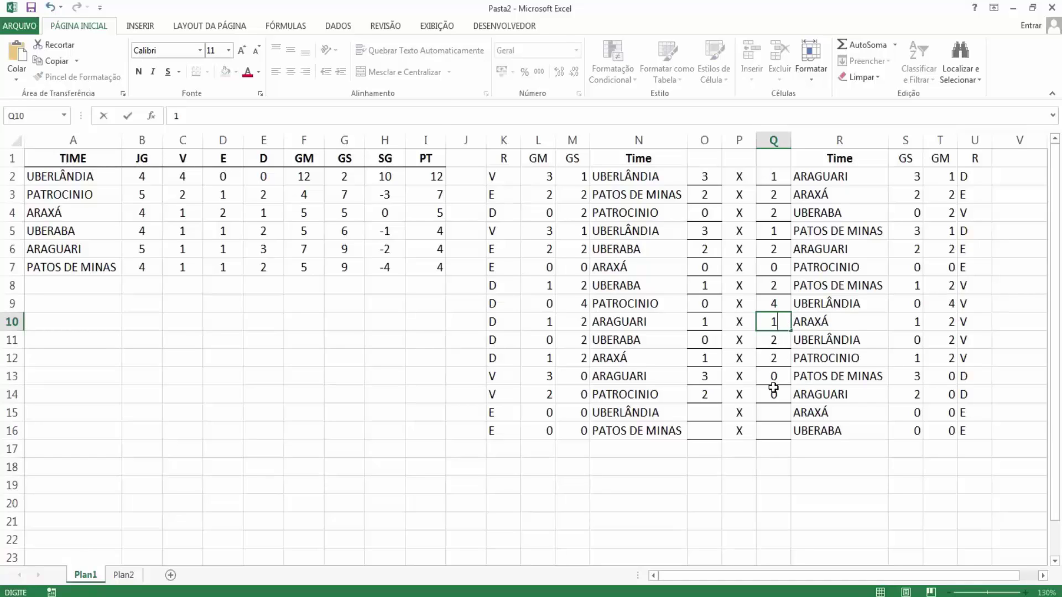
key("Return")
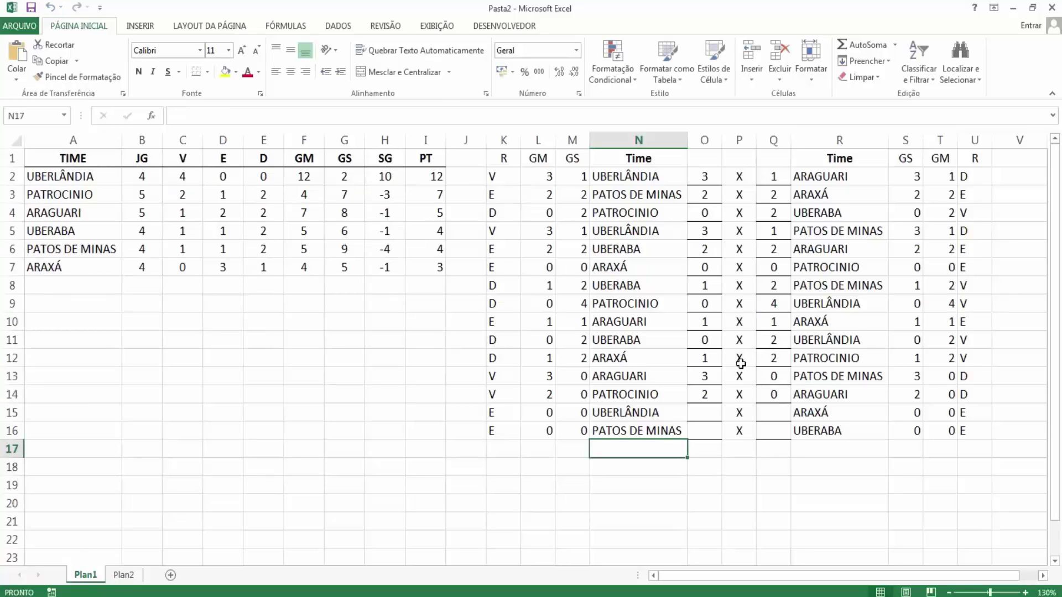
left_click(714, 378)
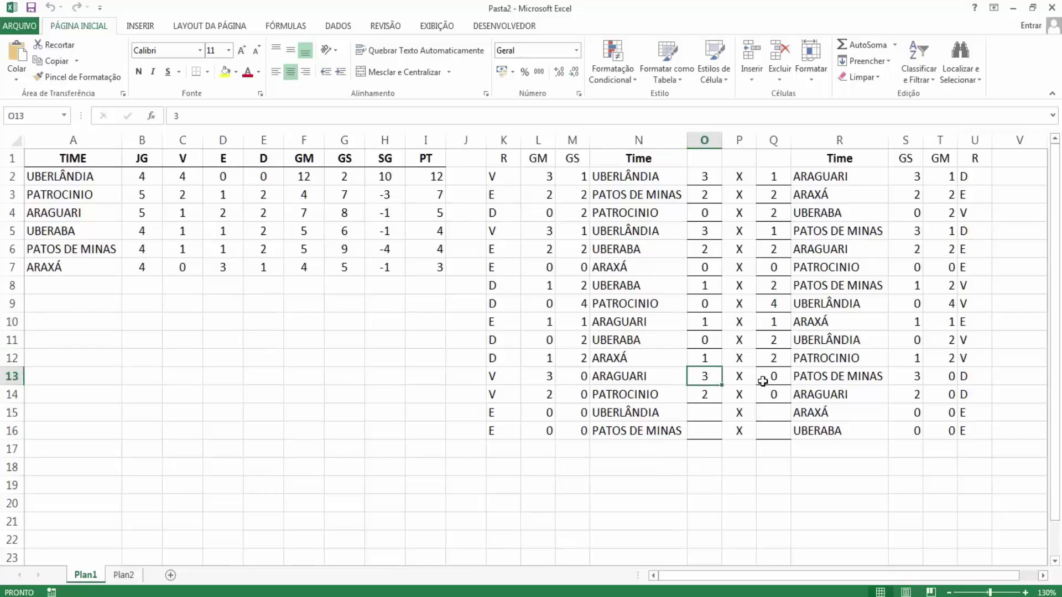
type("0")
key("Return")
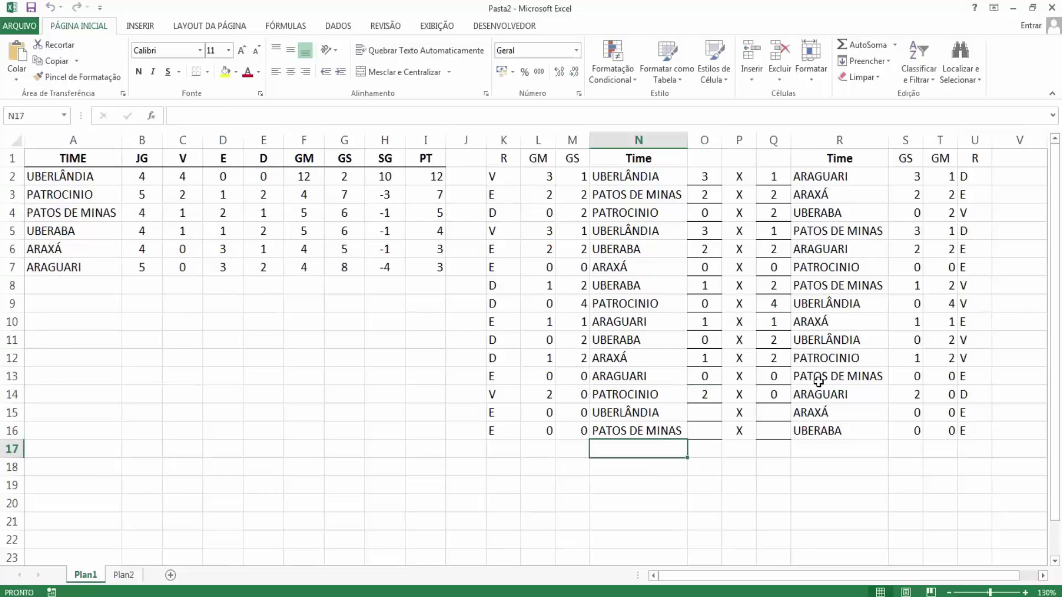
left_click(775, 378)
type("1")
key("Return")
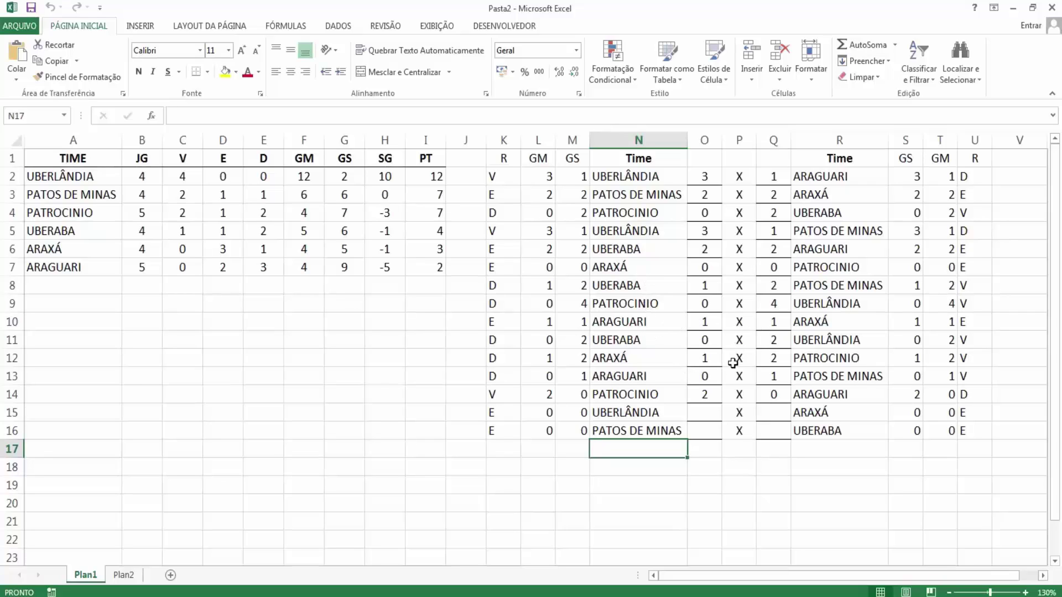
Set ARAXÁ's goals against PATROCINIO in O12 to 3 and ARAGUARI's goals against PATOS DE MINAS in O13 to 2.
left_click(714, 360)
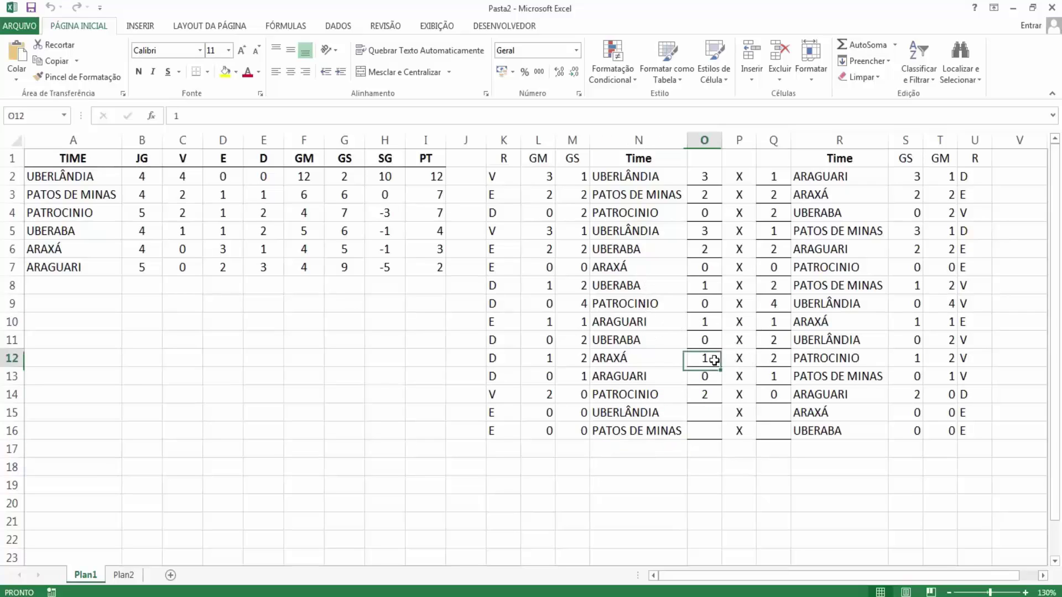
type("3")
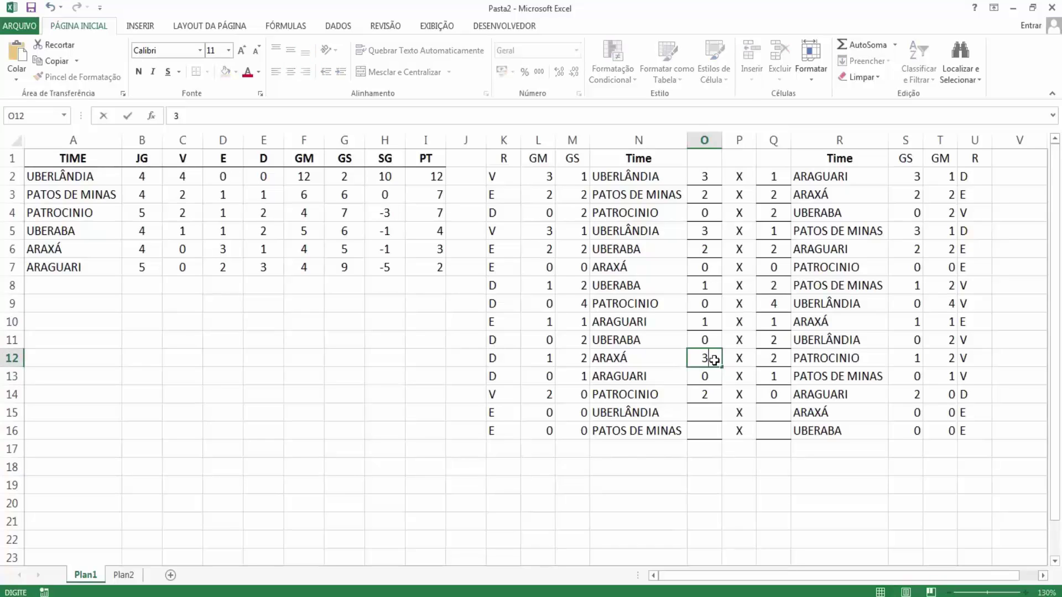
key("Return")
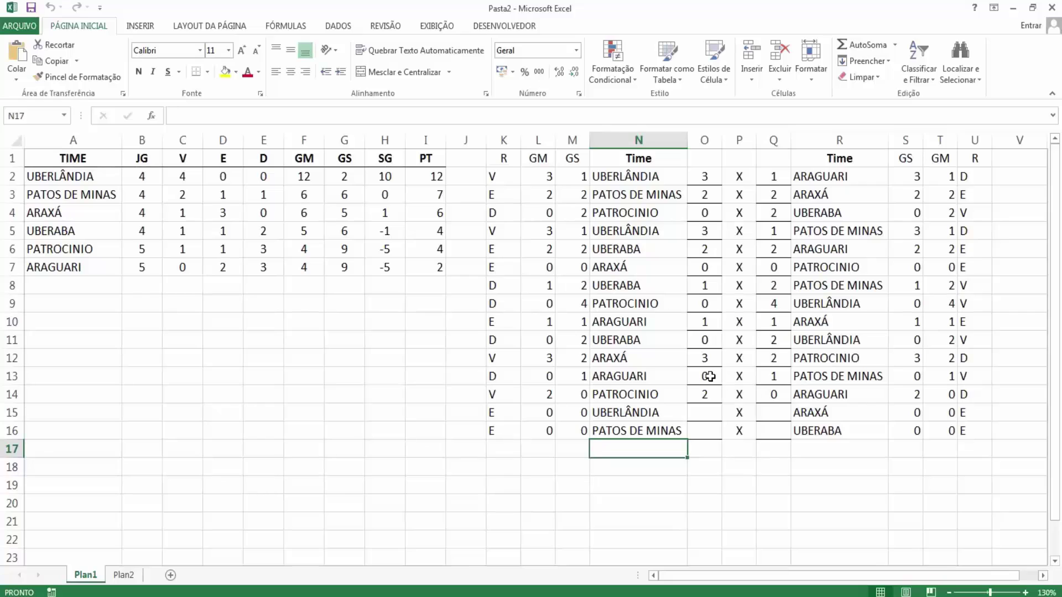
left_click(709, 376)
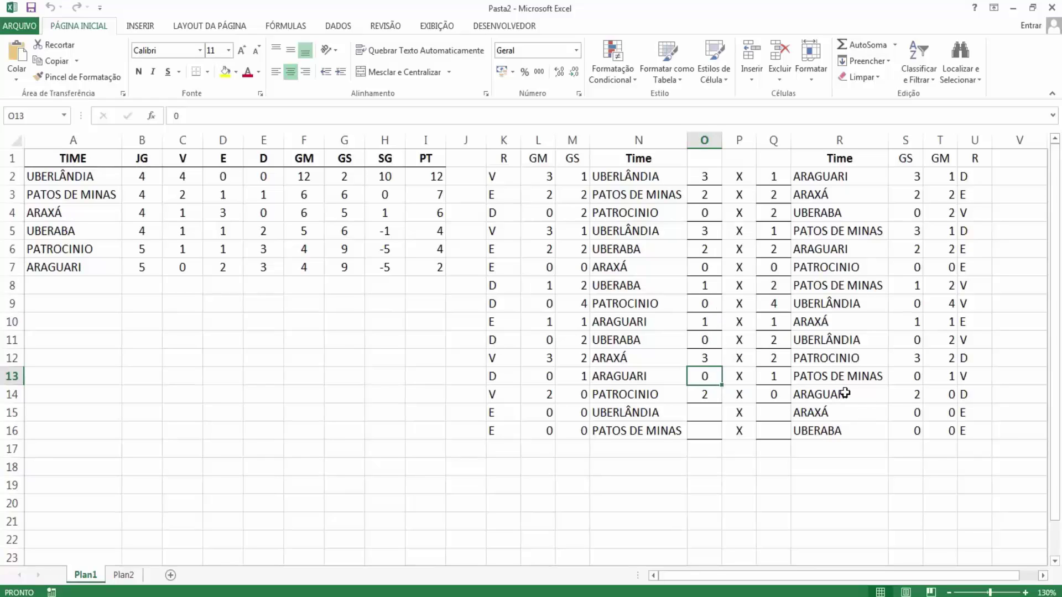
type("2")
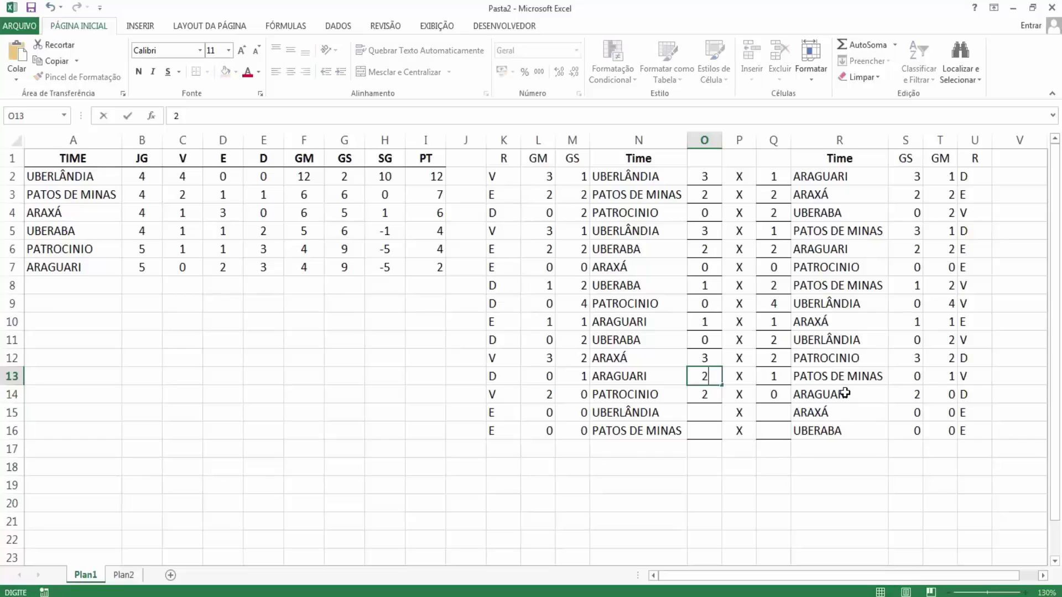
key("Return")
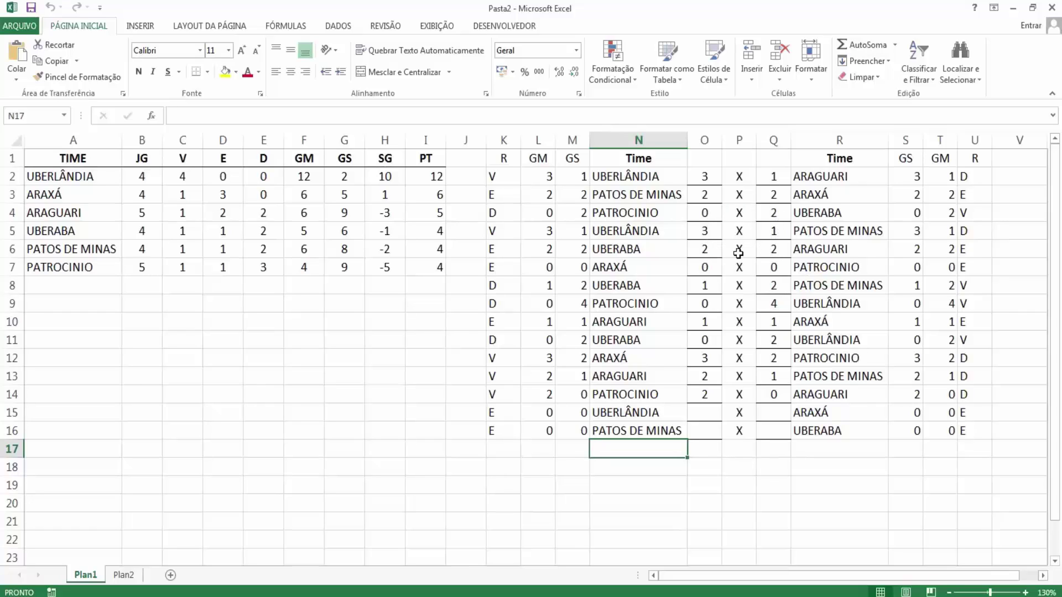
Set ARAGUARI's goals against UBERABA in Q6 to 1 and ARAXÁ's goals against PATROCINIO in O12 to 2.
left_click(772, 252)
type("1")
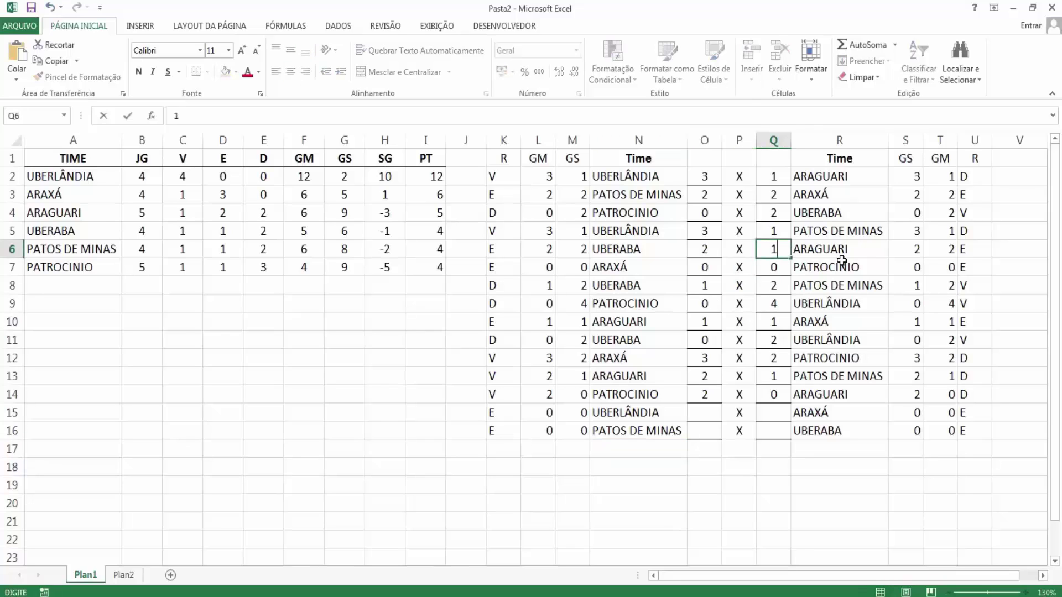
key("Return")
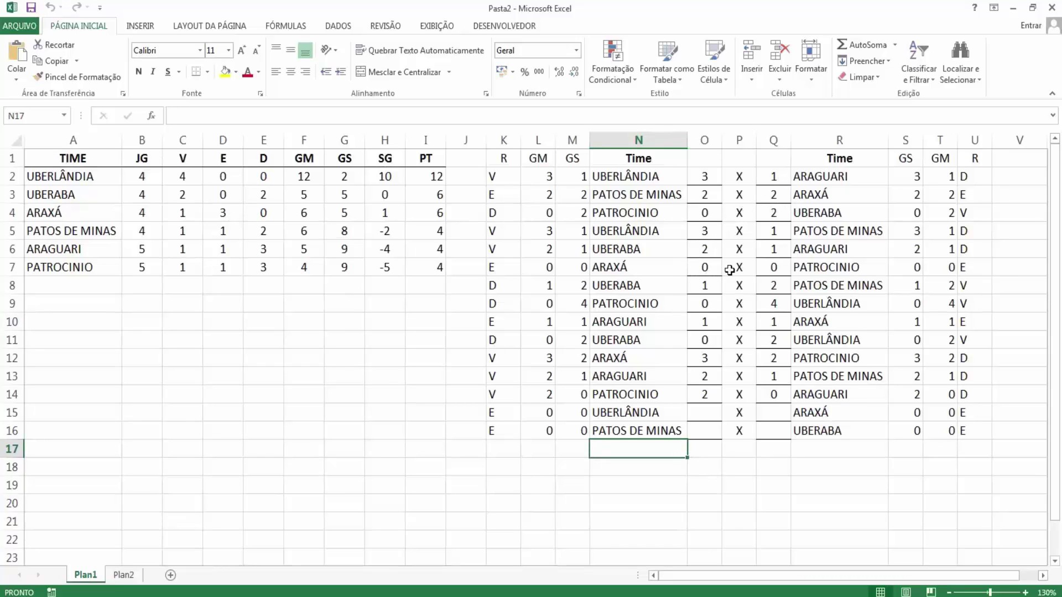
left_click(709, 359)
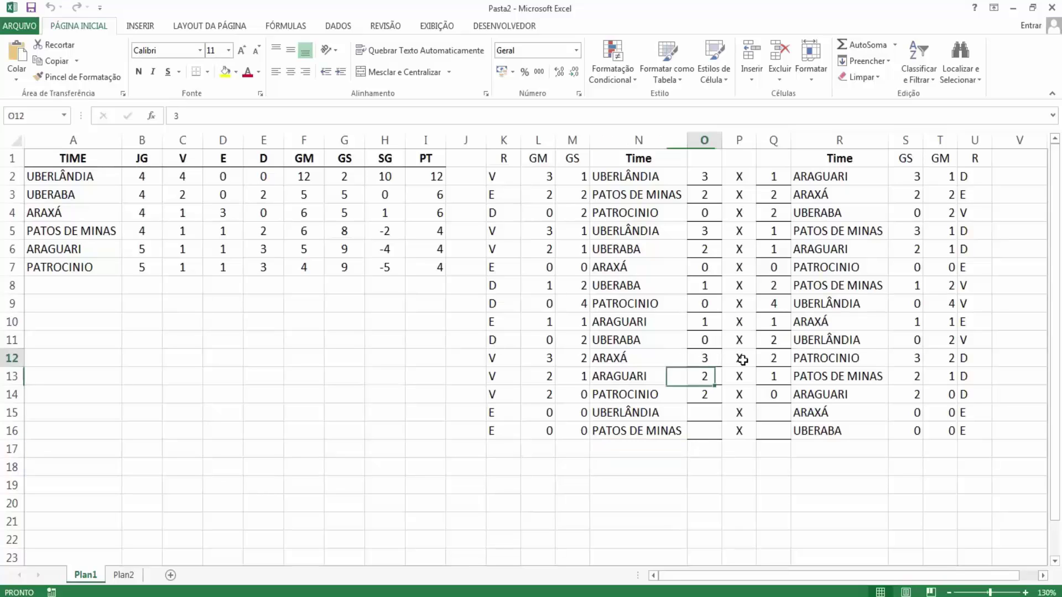
type("2")
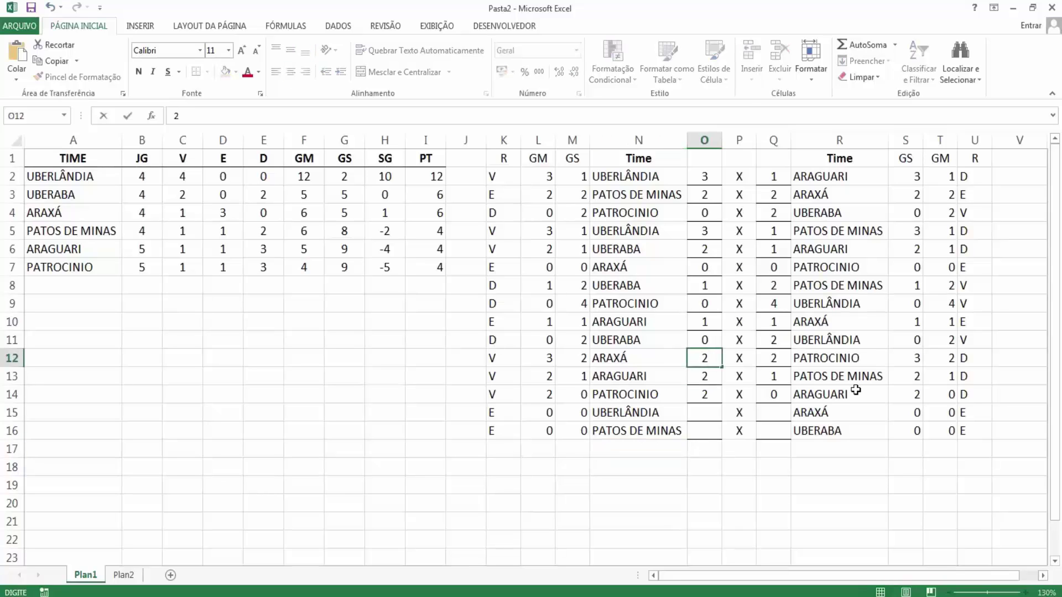
key("Return")
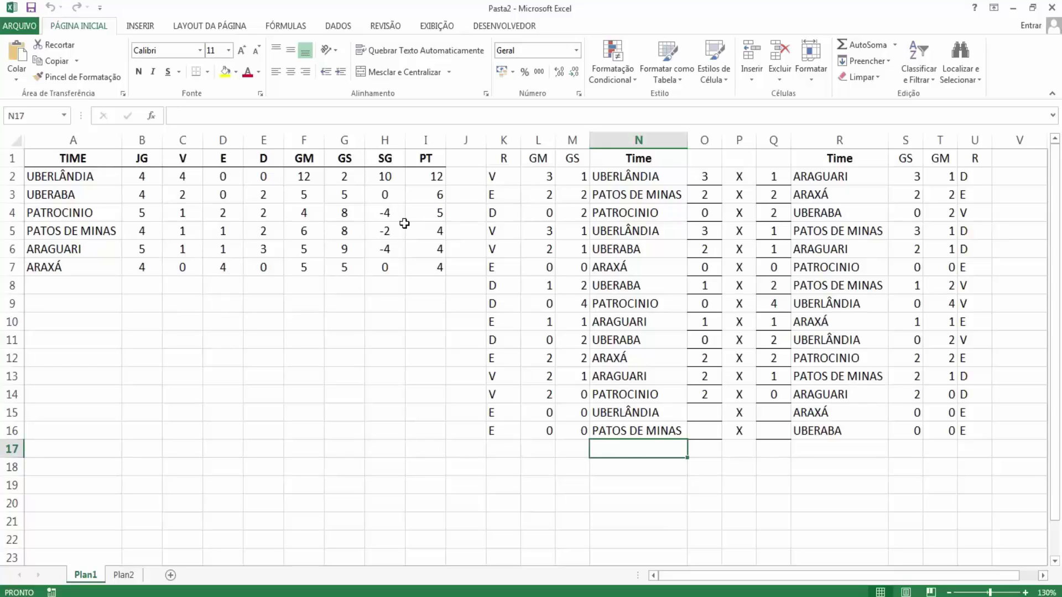
Compare the points, goal difference, wins and draws of ARAGUARI and ARAXÁ in the standings to check the tie-break order.
left_click_drag(434, 246, 436, 260)
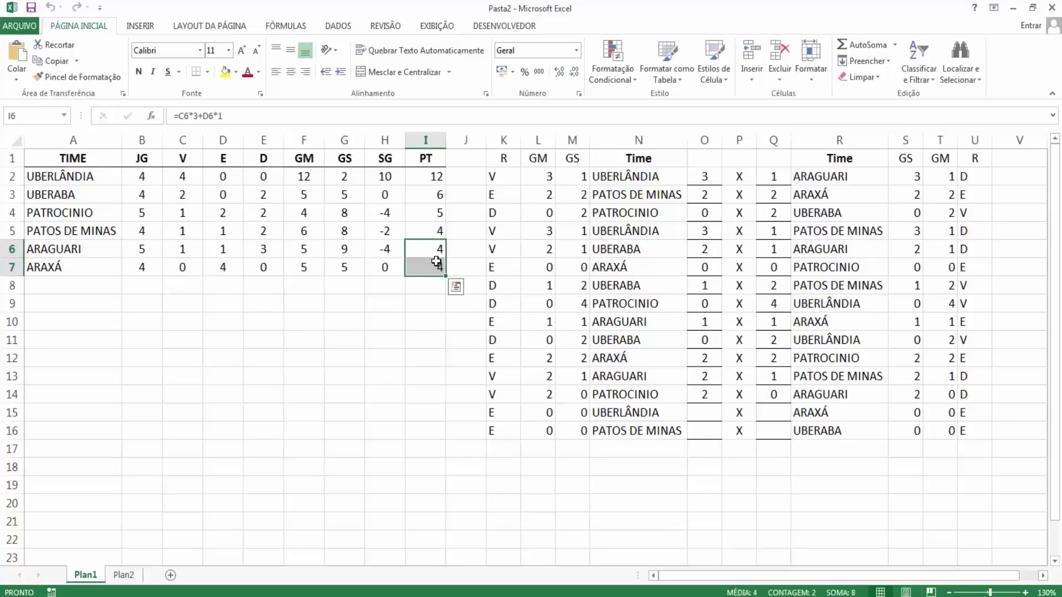
left_click(385, 267)
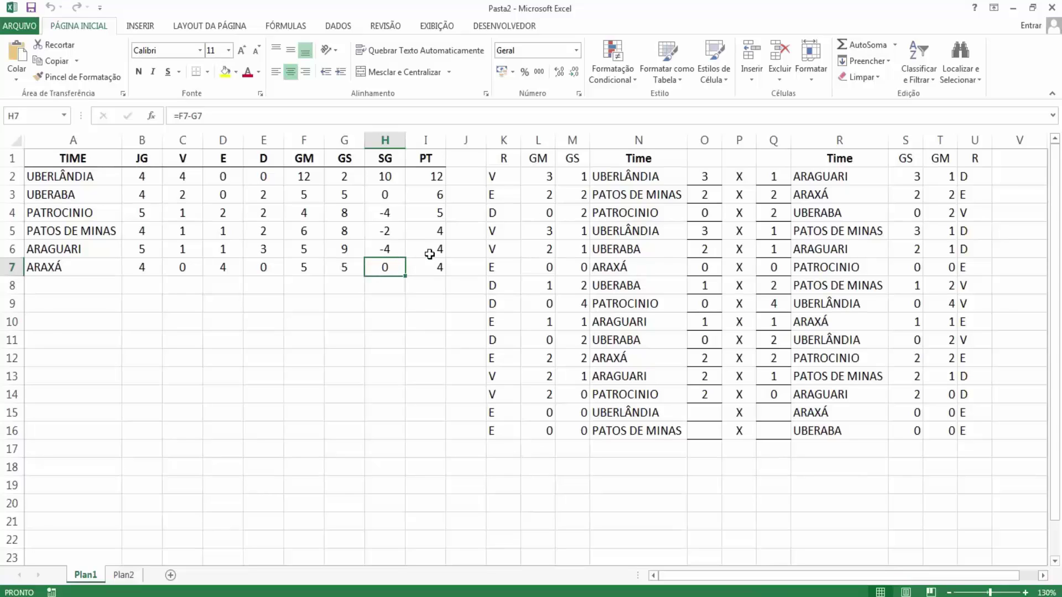
left_click(390, 250)
left_click(191, 252)
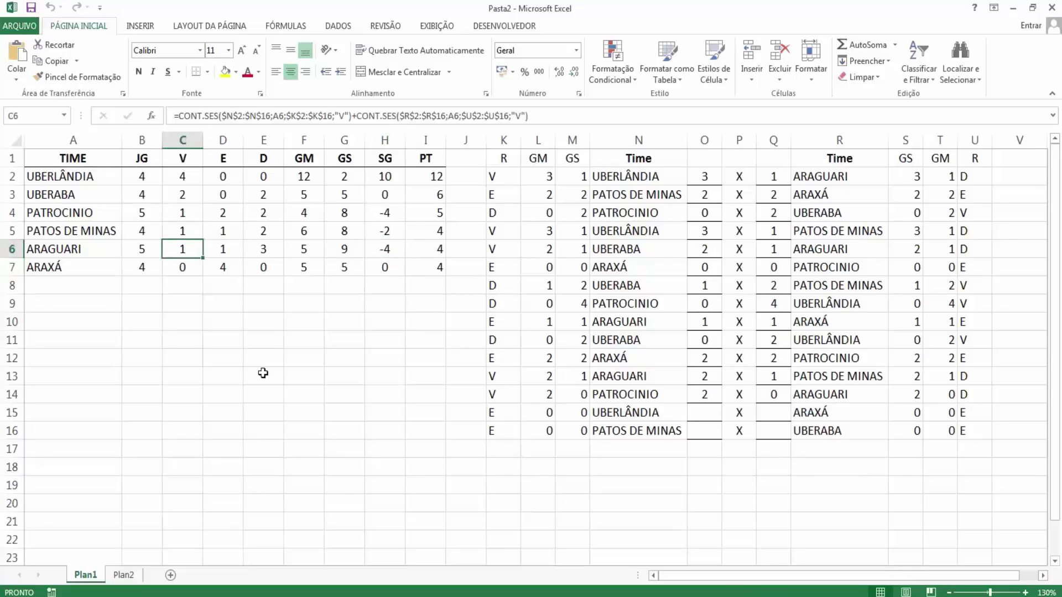
left_click(184, 266)
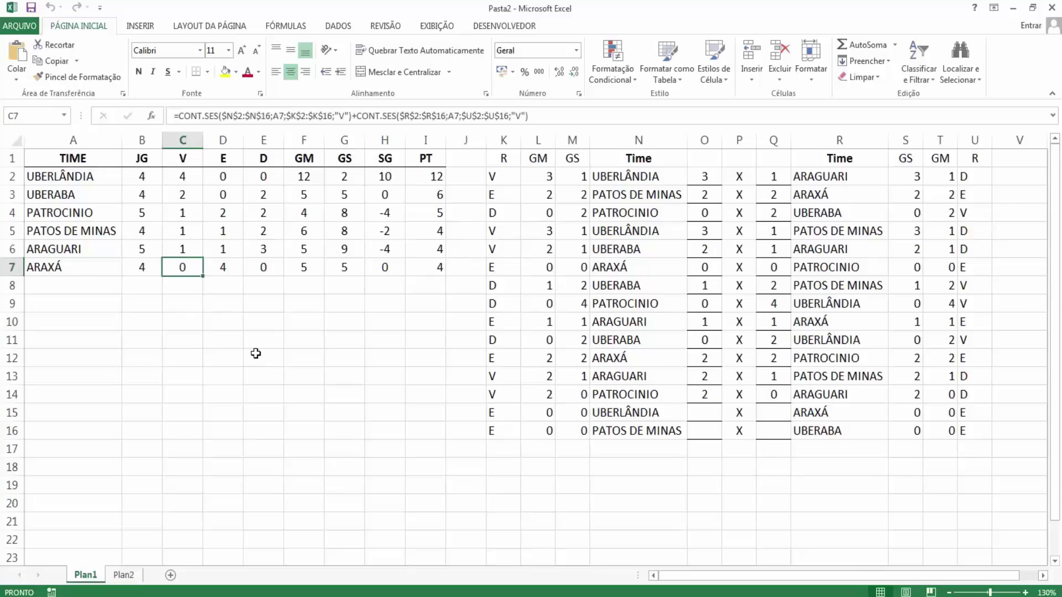
left_click(222, 266)
left_click(436, 250)
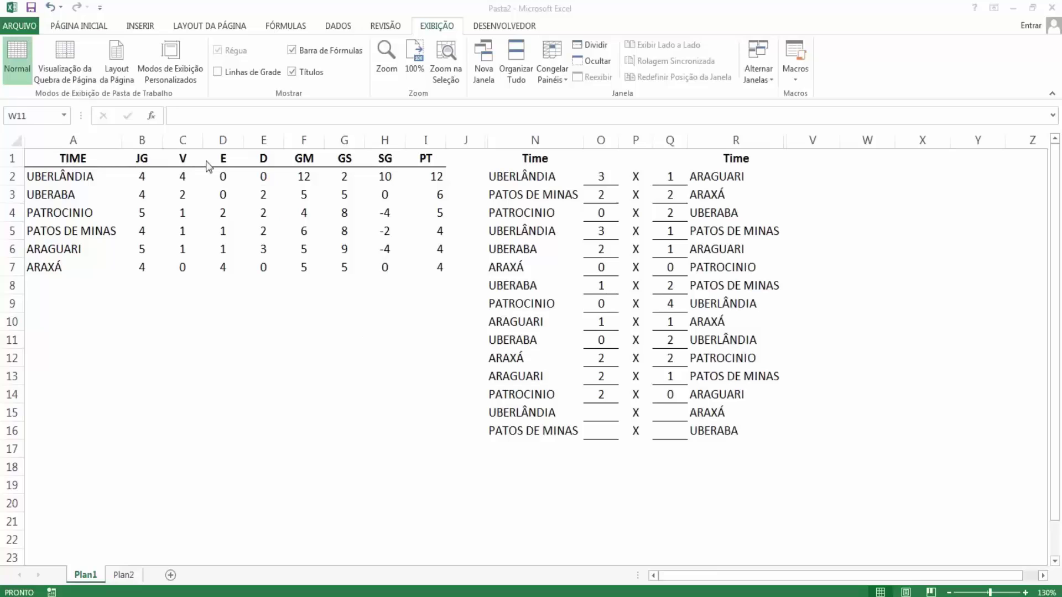
Save a copy of the workbook in the O Despertar da fórmula folder as a macro-enabled workbook (*.xlsm) named Pasta2.xlsm.
left_click(81, 28)
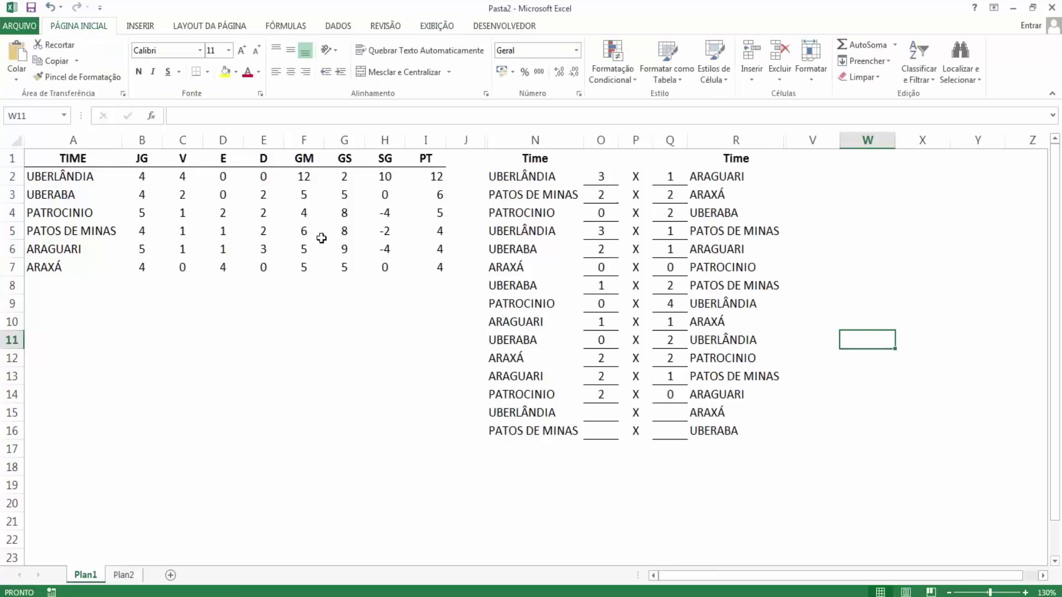
left_click(28, 29)
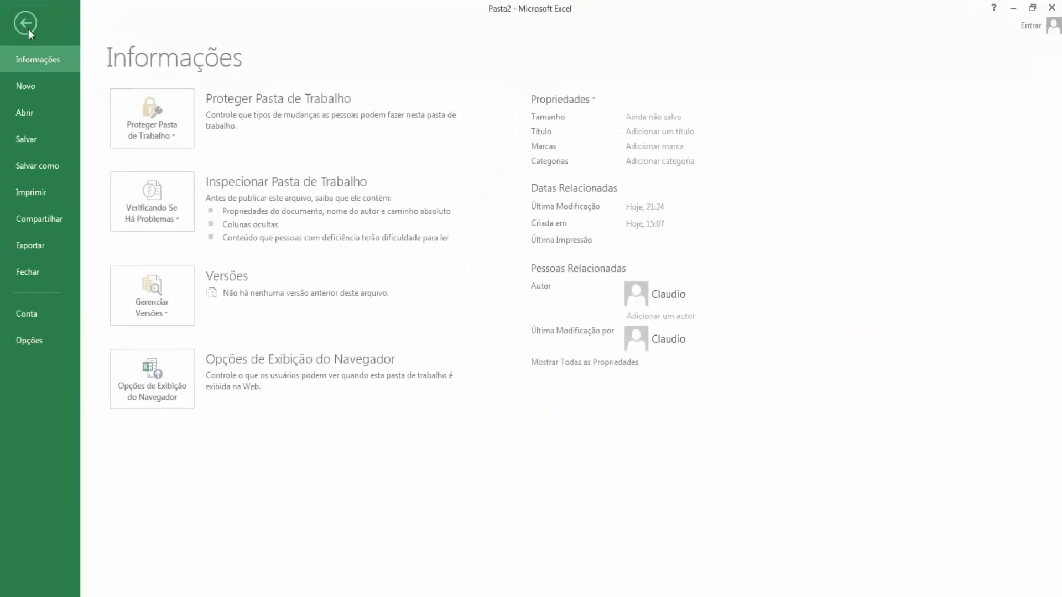
left_click(50, 165)
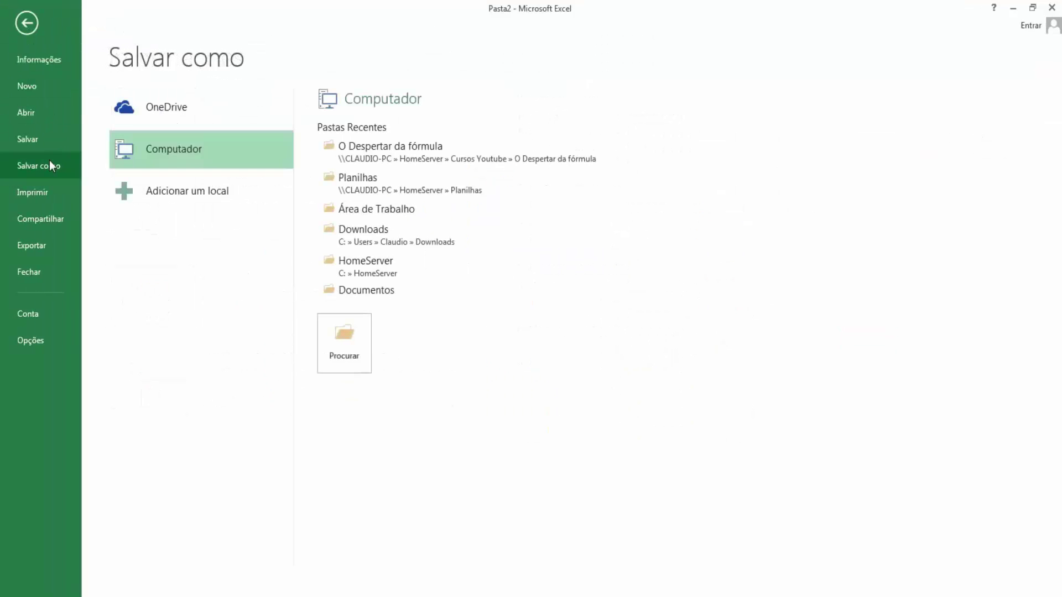
left_click(343, 148)
left_click(254, 256)
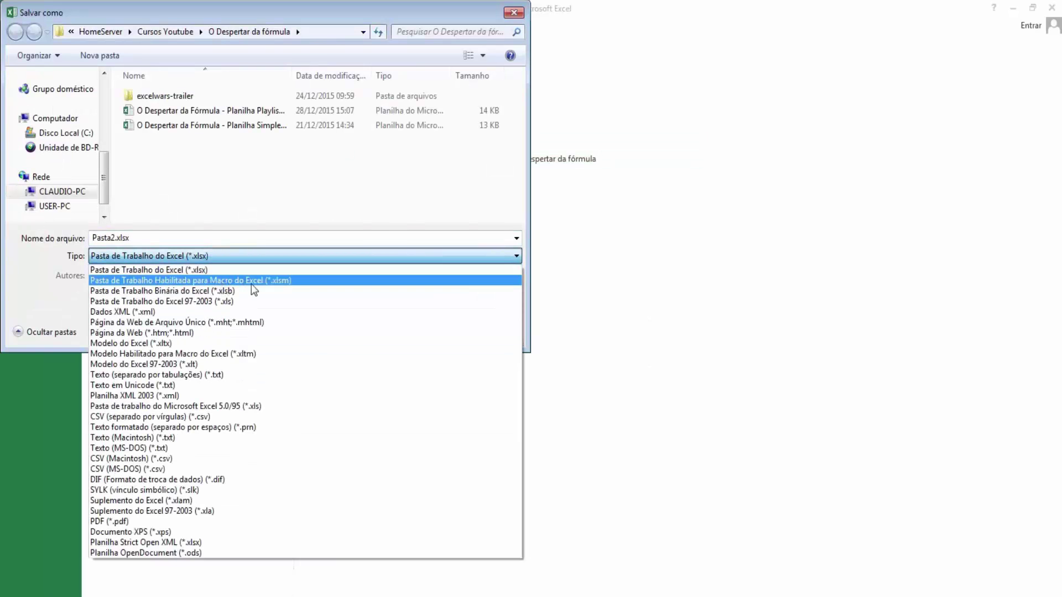
left_click(274, 282)
left_click(180, 257)
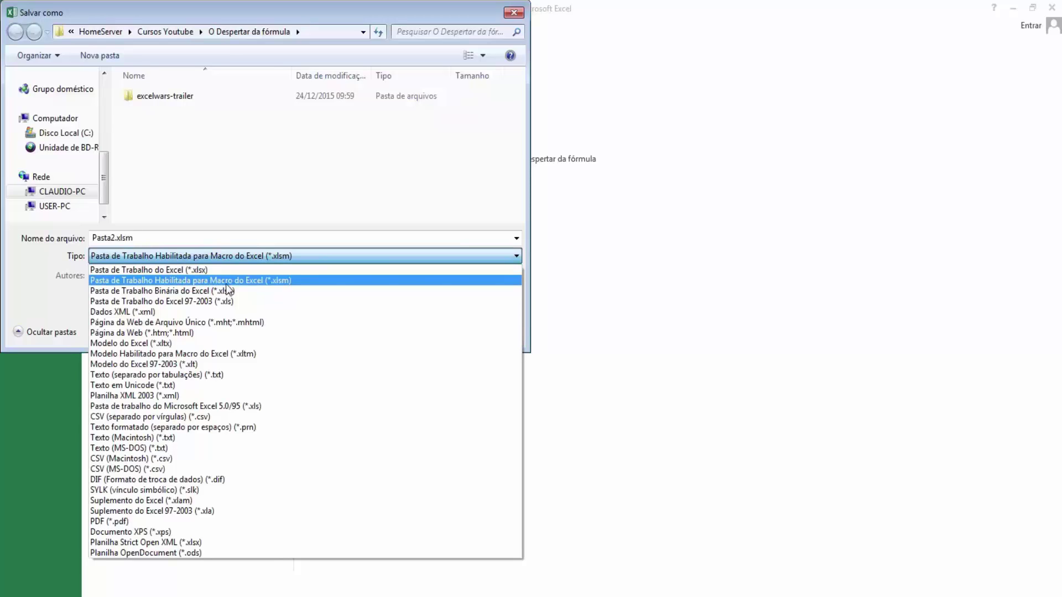
left_click(187, 280)
double_click(157, 238)
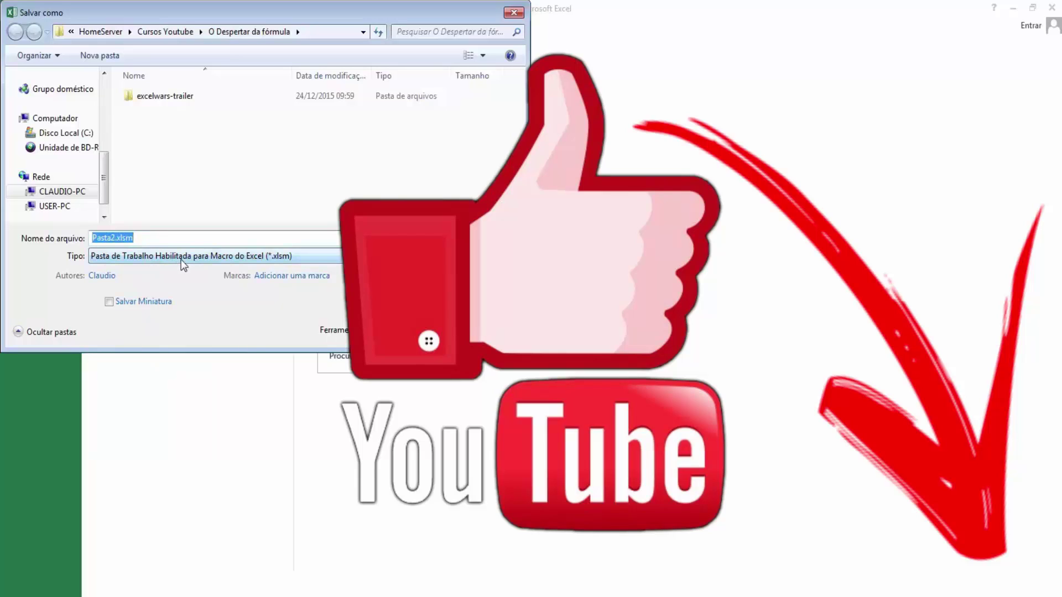
left_click(154, 241)
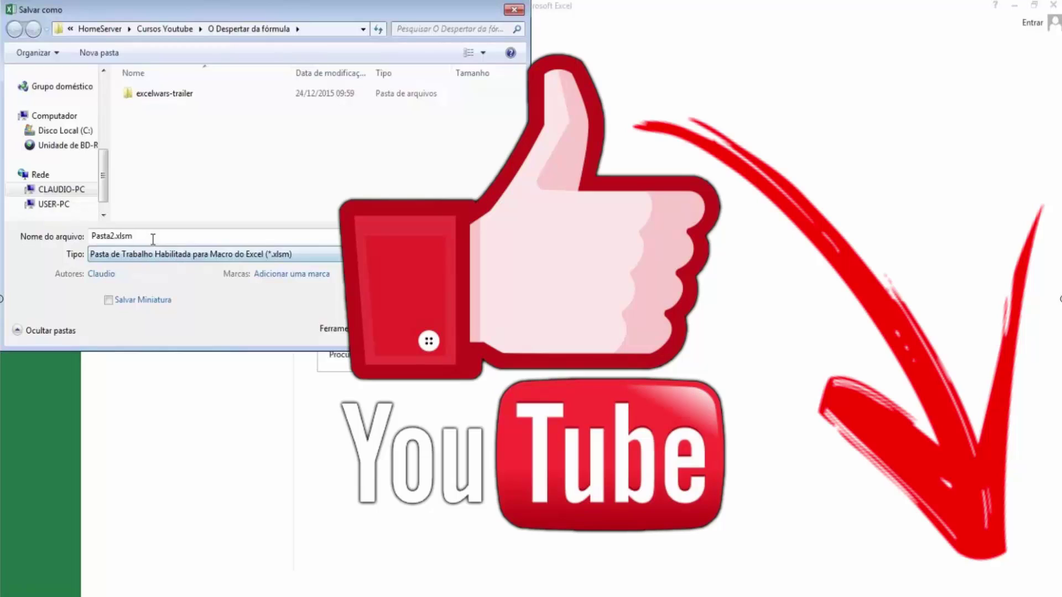